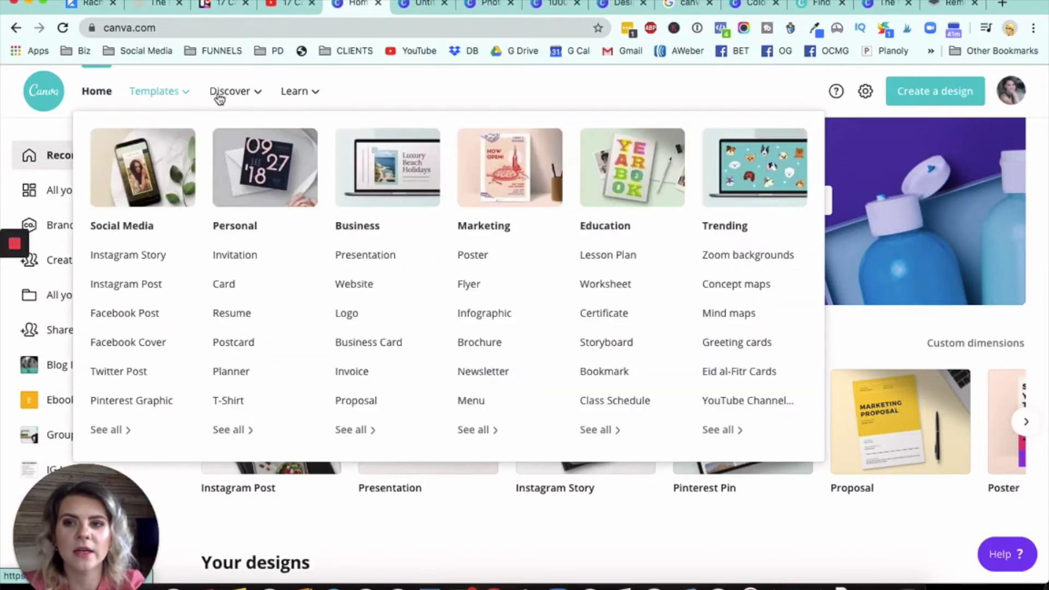
Step: Open the Brand Kit and review its brand logos, brand colors and the other saved color palettes
{"action": "mouse_move", "coordinate": [326, 100]}
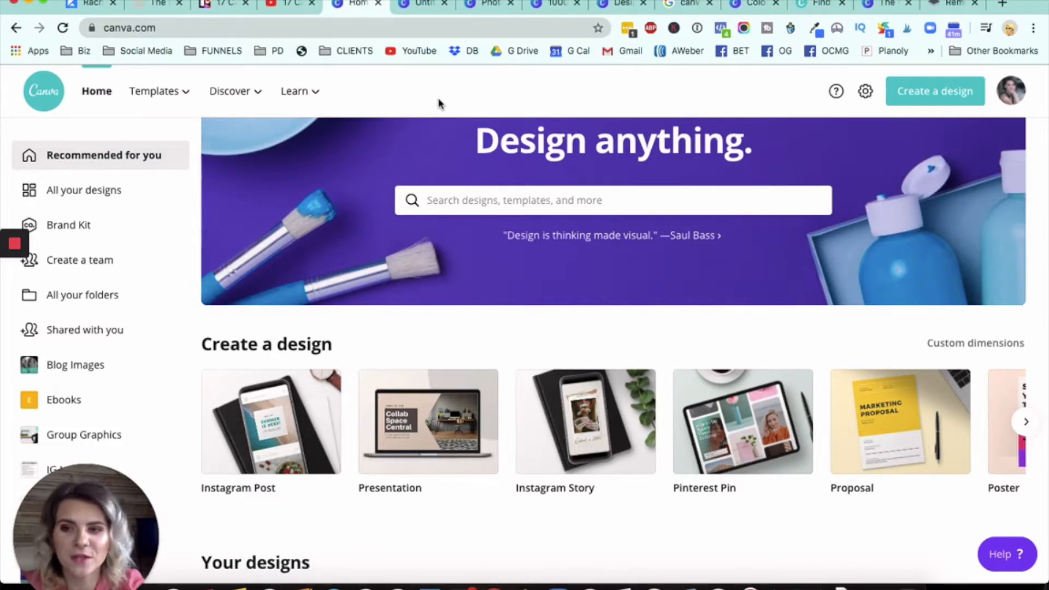
{"action": "left_click", "coordinate": [80, 230]}
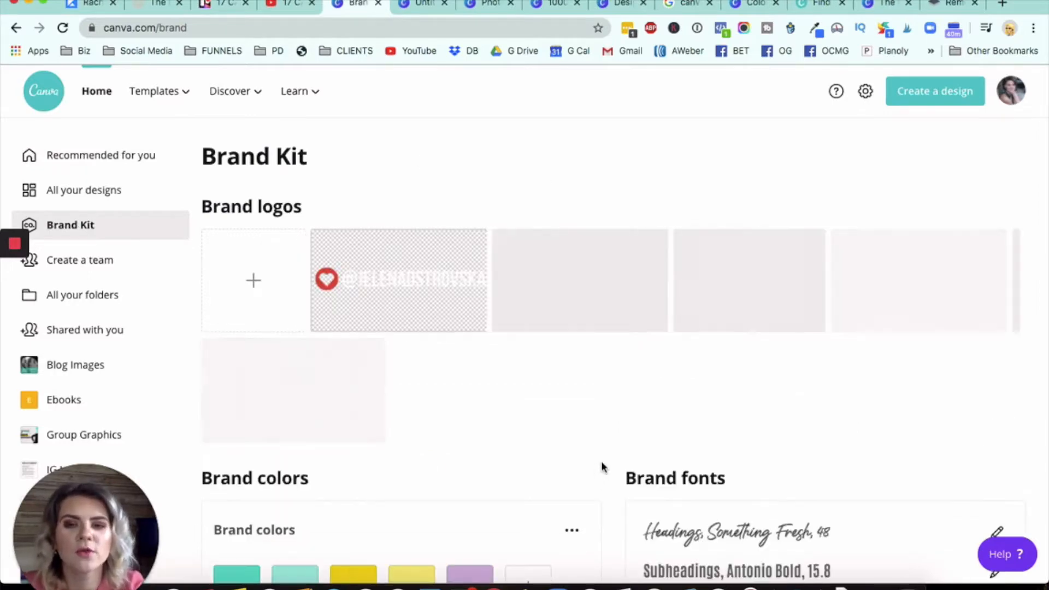
{"action": "scroll", "coordinate": [604, 467], "scroll_direction": "down", "scroll_amount": 1}
{"action": "scroll", "coordinate": [604, 467], "scroll_direction": "down", "scroll_amount": 1}
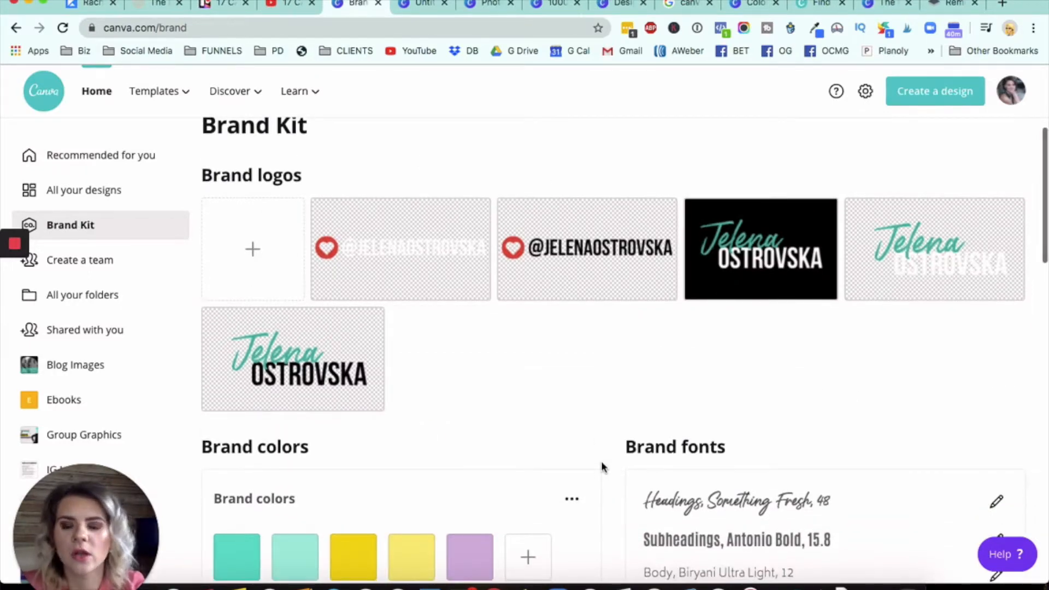
{"action": "scroll", "coordinate": [603, 467], "scroll_direction": "down", "scroll_amount": 3}
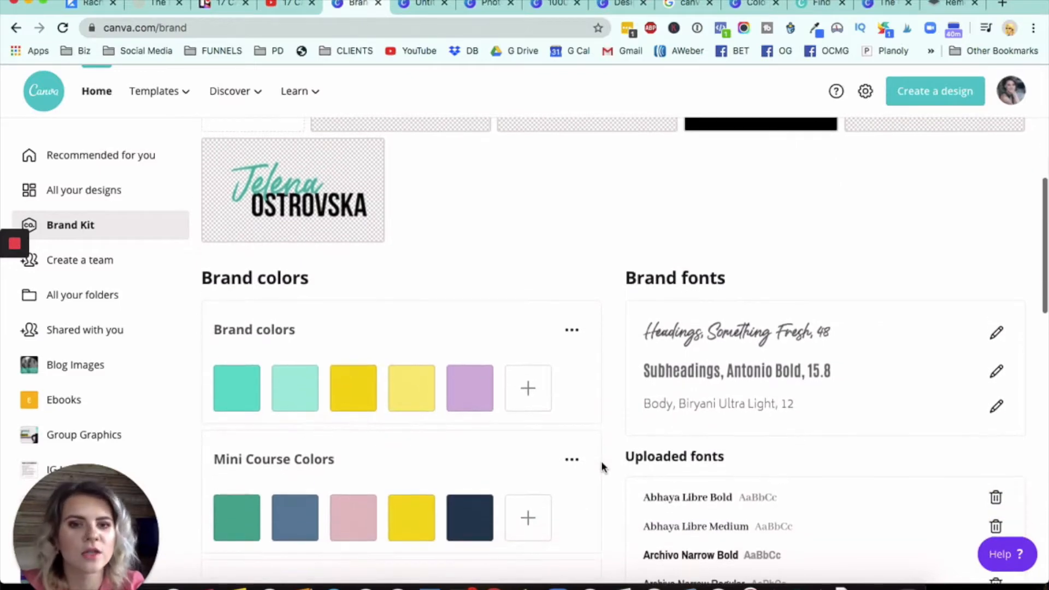
{"action": "scroll", "coordinate": [607, 453], "scroll_direction": "down", "scroll_amount": 2}
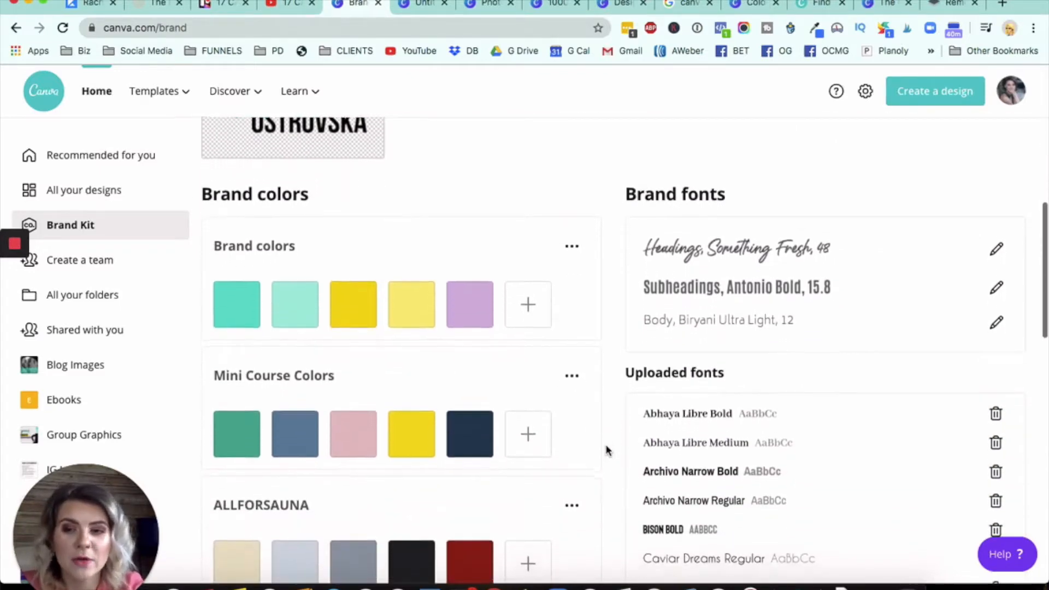
{"action": "scroll", "coordinate": [356, 375], "scroll_direction": "down", "scroll_amount": 2}
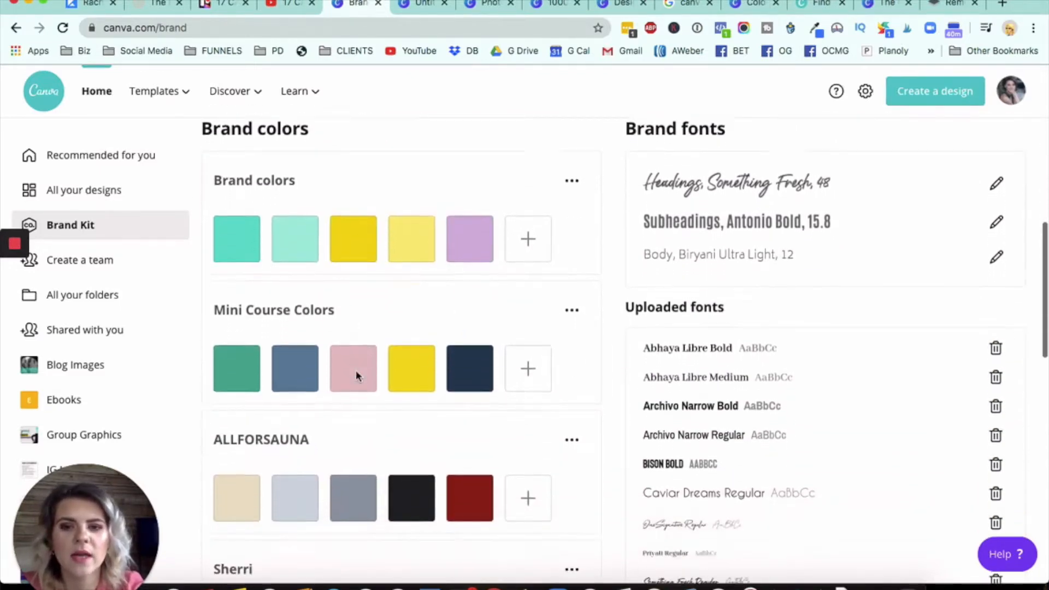
{"action": "scroll", "coordinate": [321, 297], "scroll_direction": "down", "scroll_amount": 1}
{"action": "scroll", "coordinate": [398, 316], "scroll_direction": "down", "scroll_amount": 3}
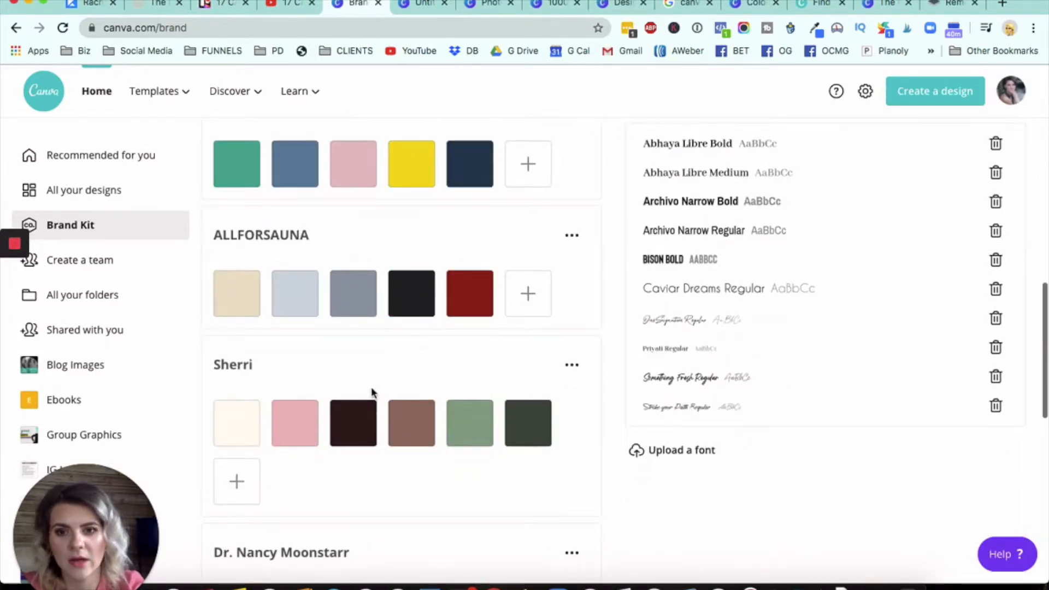
{"action": "scroll", "coordinate": [372, 391], "scroll_direction": "down", "scroll_amount": 9}
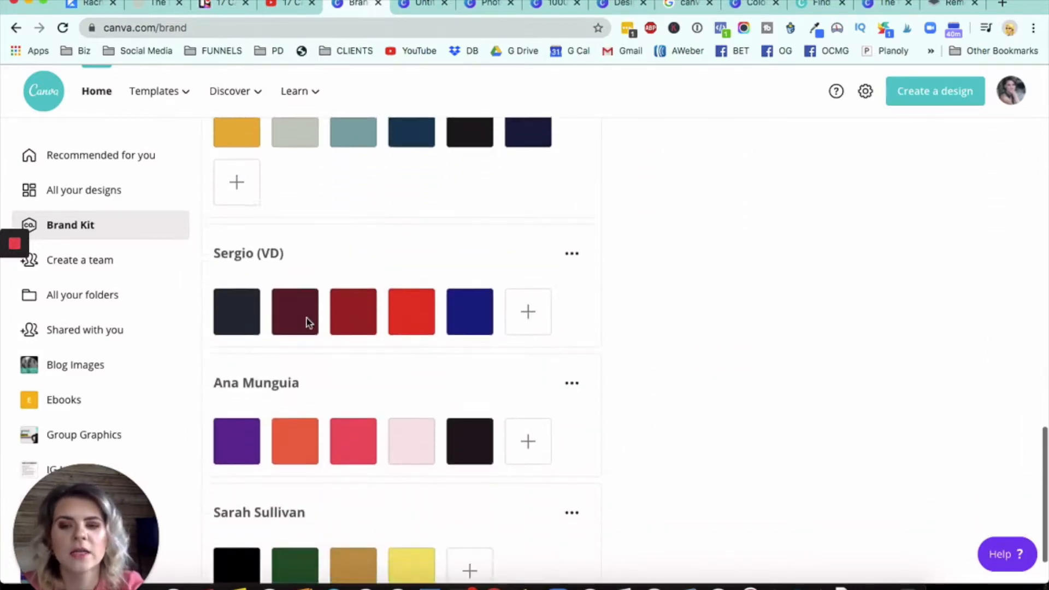
{"action": "scroll", "coordinate": [383, 355], "scroll_direction": "down", "scroll_amount": 1}
{"action": "scroll", "coordinate": [660, 436], "scroll_direction": "up", "scroll_amount": 1}
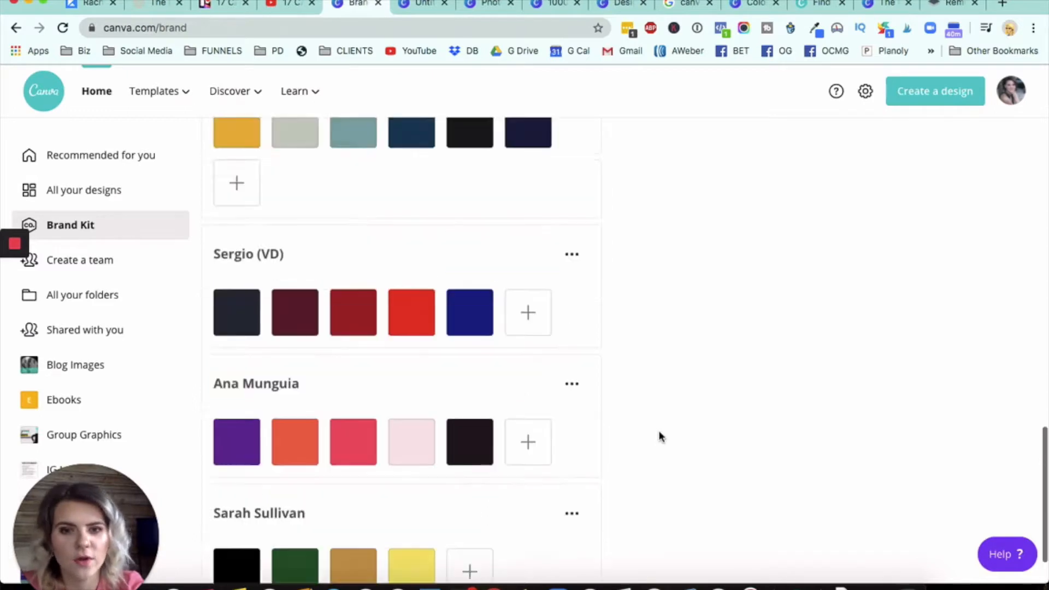
Step: Examine the Brand Kit's brand fonts and its list of uploaded fonts
{"action": "scroll", "coordinate": [661, 436], "scroll_direction": "up", "scroll_amount": 9}
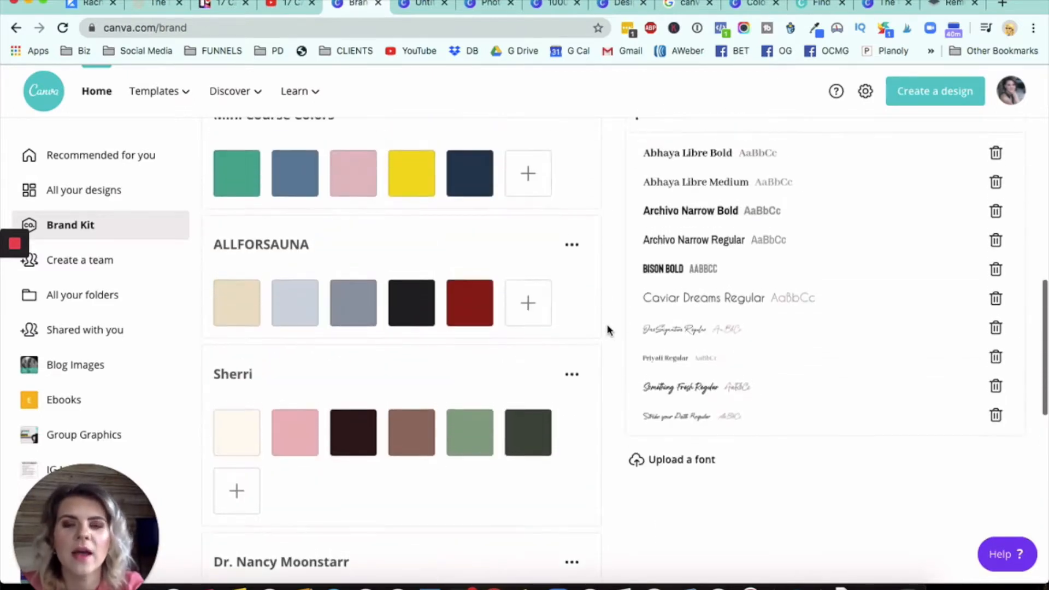
{"action": "scroll", "coordinate": [613, 328], "scroll_direction": "up", "scroll_amount": 2}
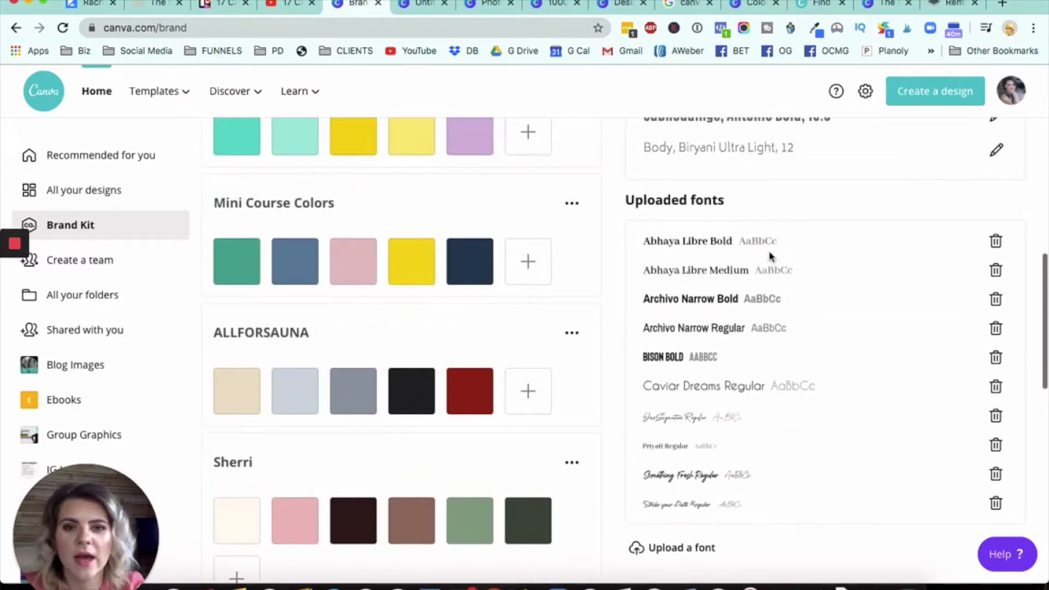
{"action": "scroll", "coordinate": [727, 514], "scroll_direction": "up", "scroll_amount": 4}
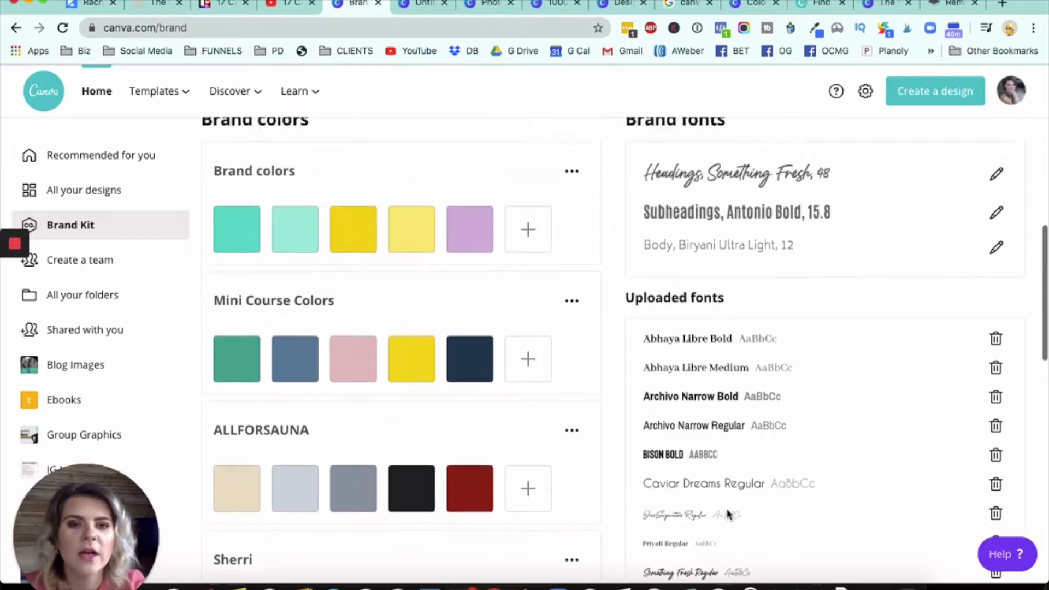
{"action": "scroll", "coordinate": [727, 514], "scroll_direction": "down", "scroll_amount": 4}
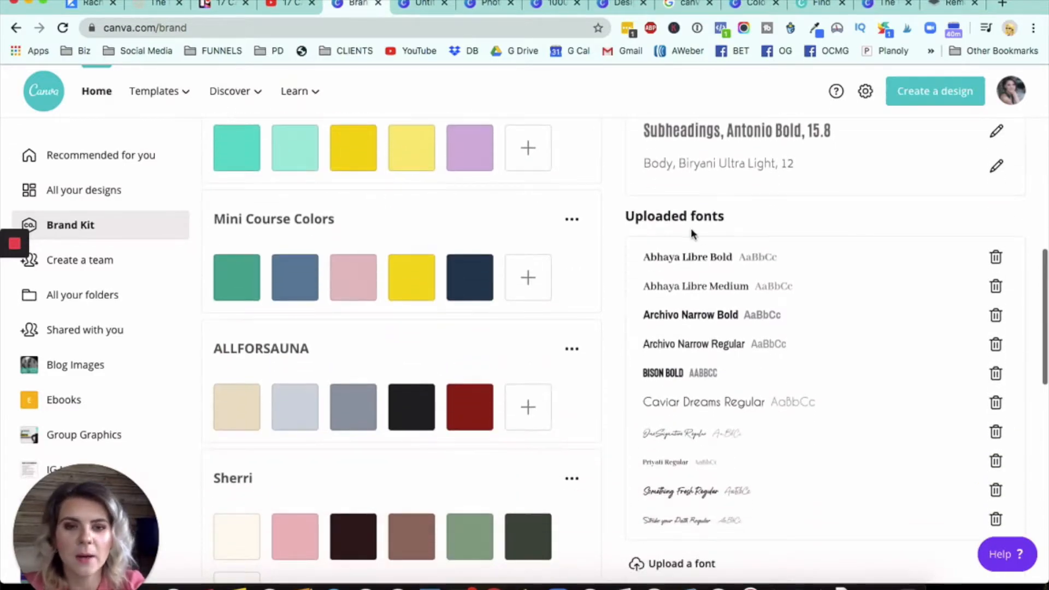
{"action": "scroll", "coordinate": [691, 234], "scroll_direction": "down", "scroll_amount": 3}
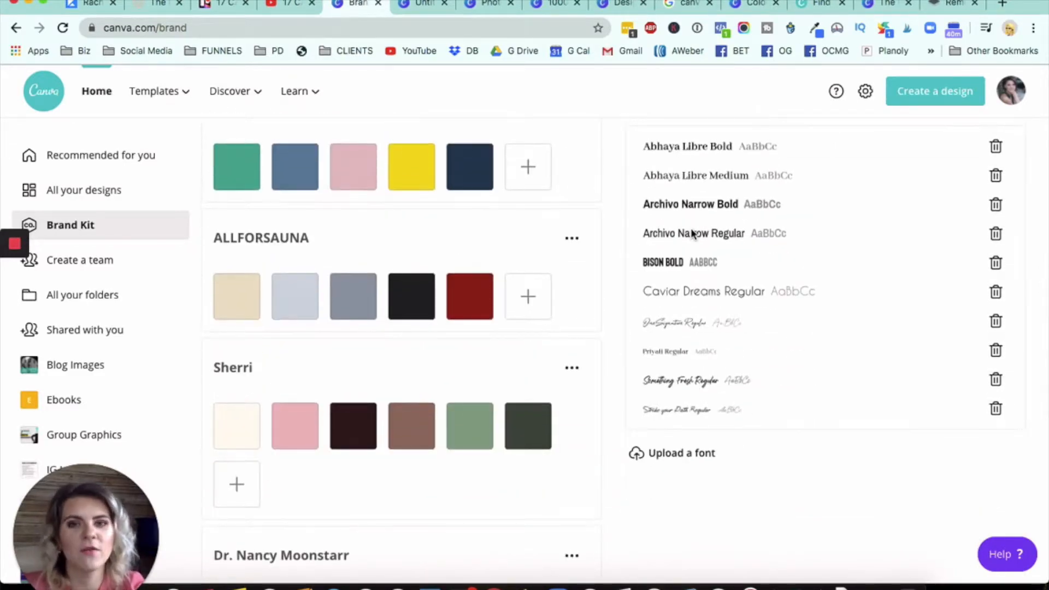
{"action": "scroll", "coordinate": [692, 234], "scroll_direction": "up", "scroll_amount": 1}
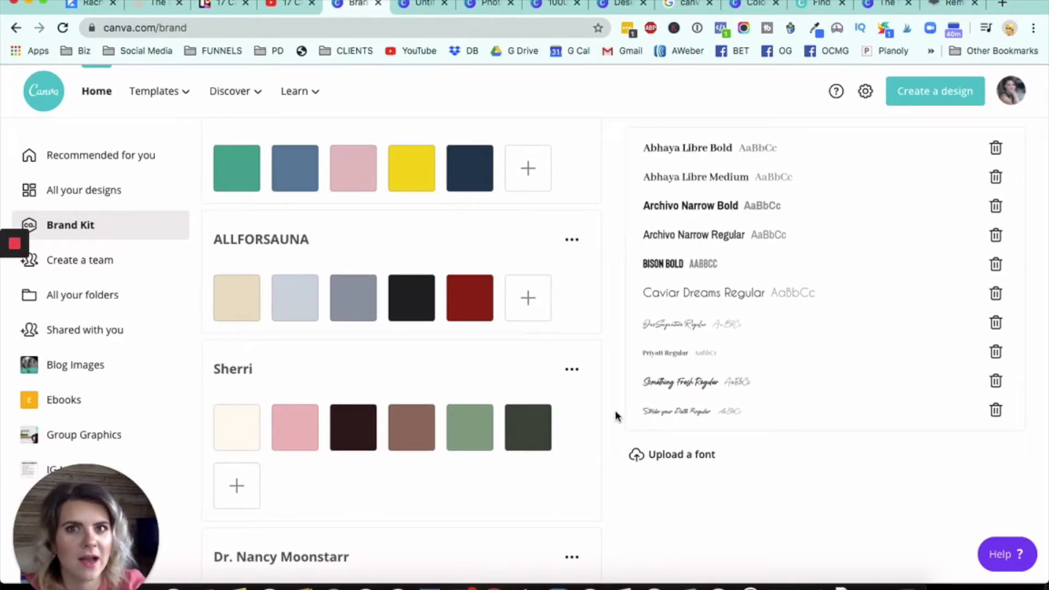
{"action": "scroll", "coordinate": [617, 416], "scroll_direction": "up", "scroll_amount": 5}
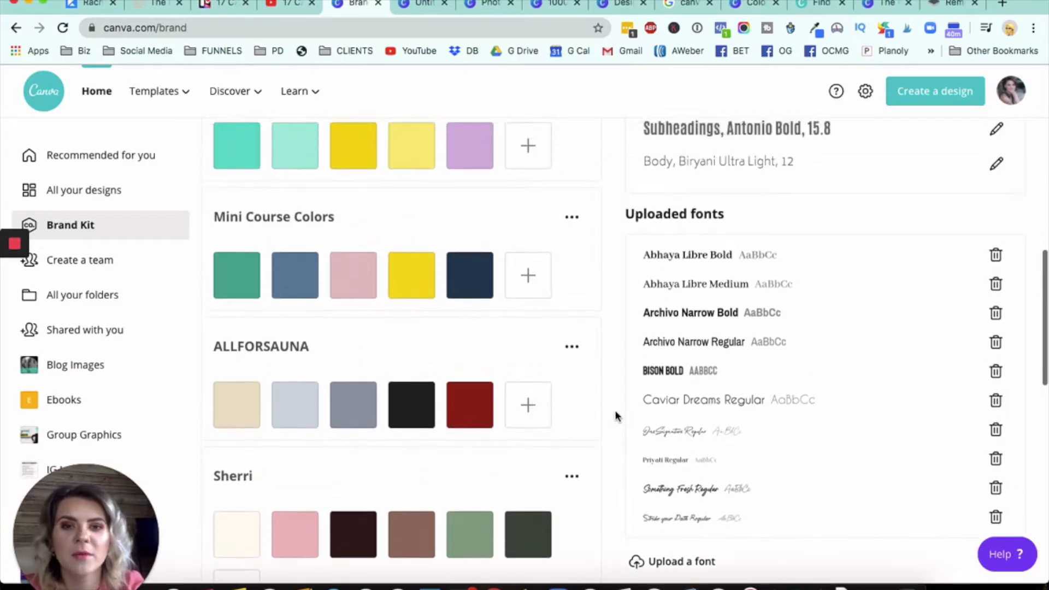
{"action": "scroll", "coordinate": [617, 416], "scroll_direction": "down", "scroll_amount": 1}
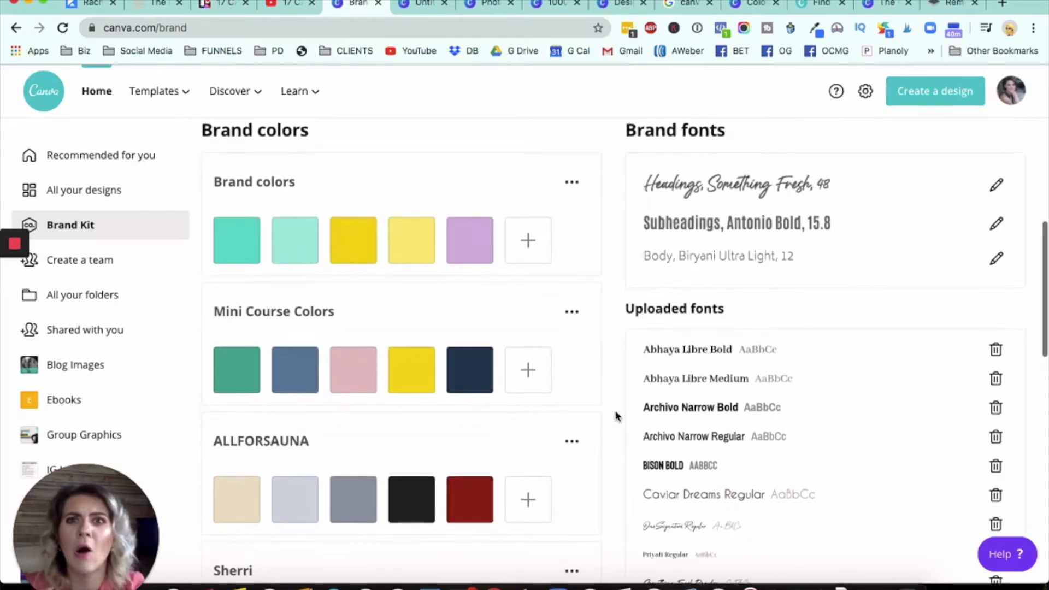
{"action": "scroll", "coordinate": [617, 416], "scroll_direction": "up", "scroll_amount": 1}
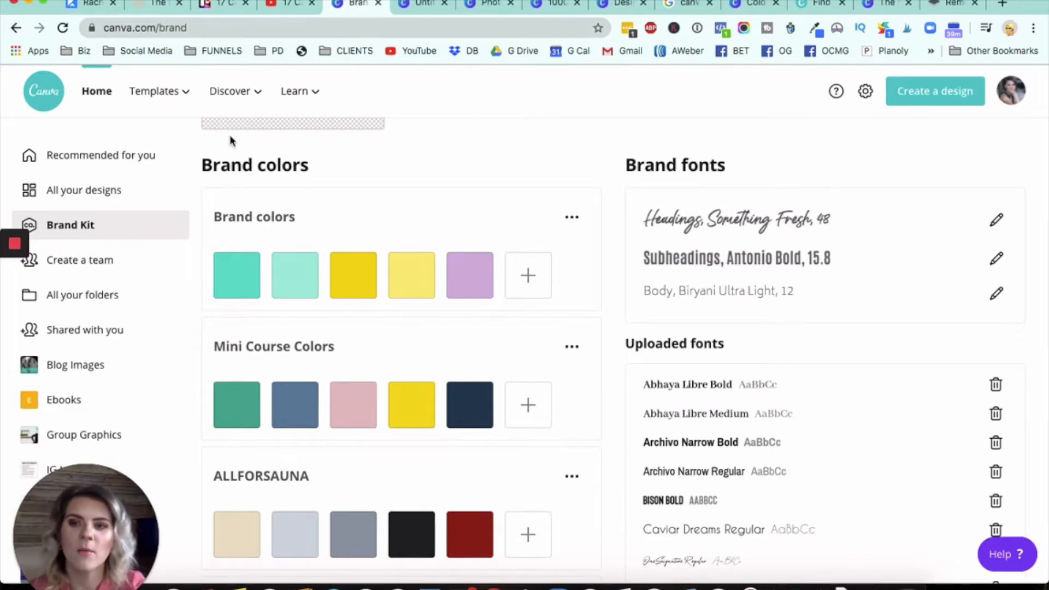
Step: Return to the home page and look through the list of saved folders down to Trash
{"action": "scroll", "coordinate": [99, 308], "scroll_direction": "down", "scroll_amount": 1}
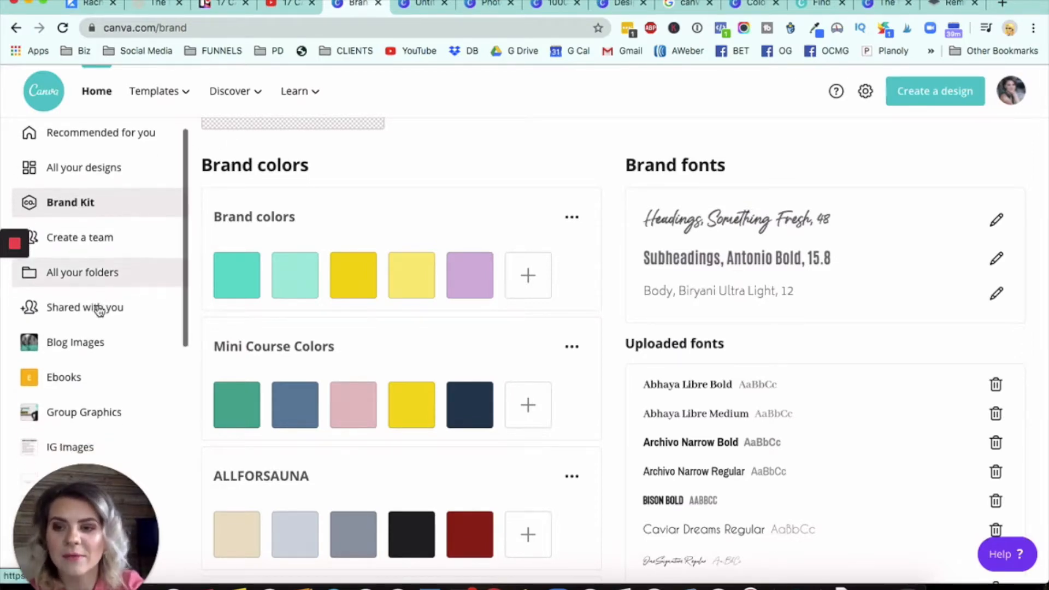
{"action": "scroll", "coordinate": [98, 308], "scroll_direction": "down", "scroll_amount": 8}
{"action": "scroll", "coordinate": [98, 312], "scroll_direction": "up", "scroll_amount": 10}
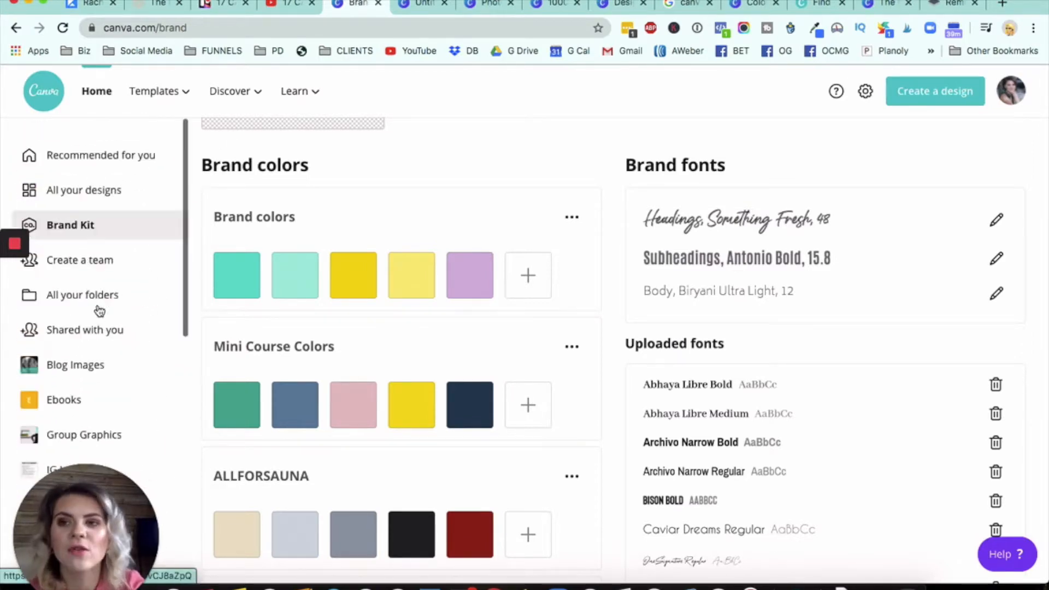
{"action": "left_click", "coordinate": [49, 107]}
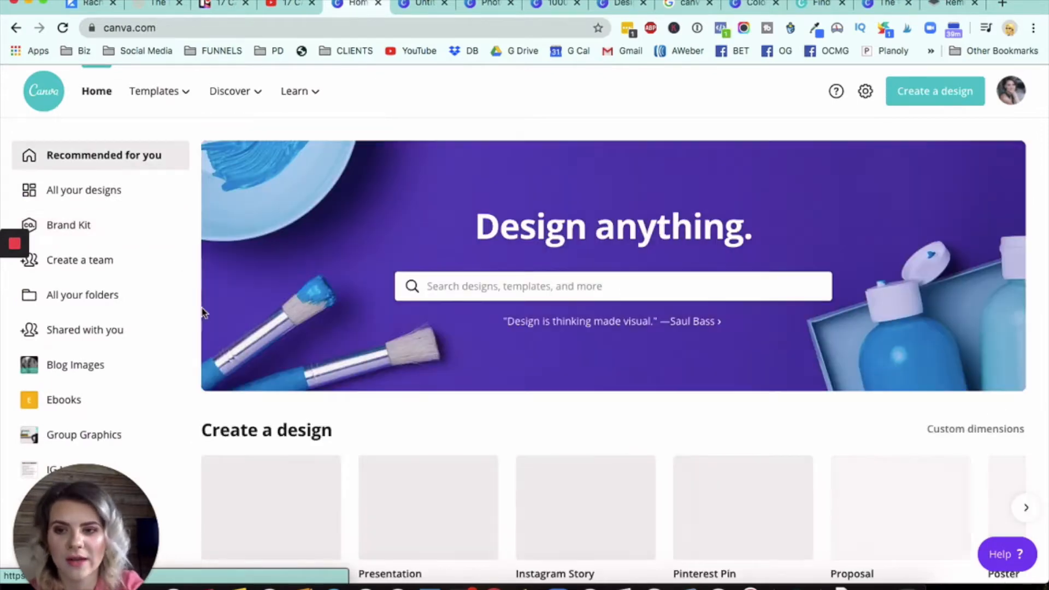
{"action": "scroll", "coordinate": [122, 347], "scroll_direction": "down", "scroll_amount": 5}
{"action": "left_click_drag", "start_coordinate": [112, 552], "coordinate": [992, 539]}
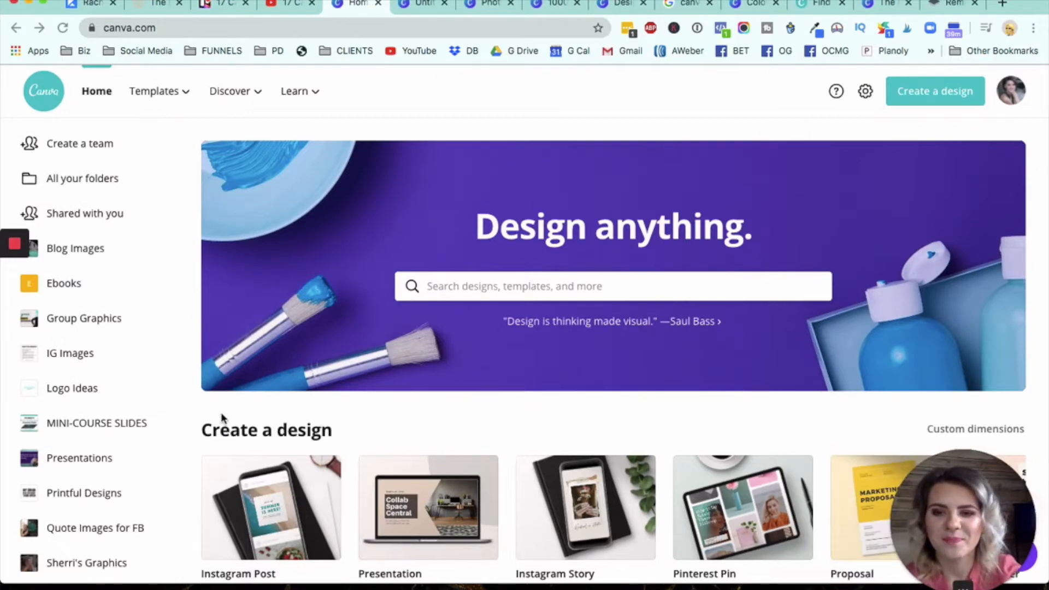
{"action": "scroll", "coordinate": [134, 367], "scroll_direction": "down", "scroll_amount": 3}
{"action": "scroll", "coordinate": [93, 285], "scroll_direction": "down", "scroll_amount": 15}
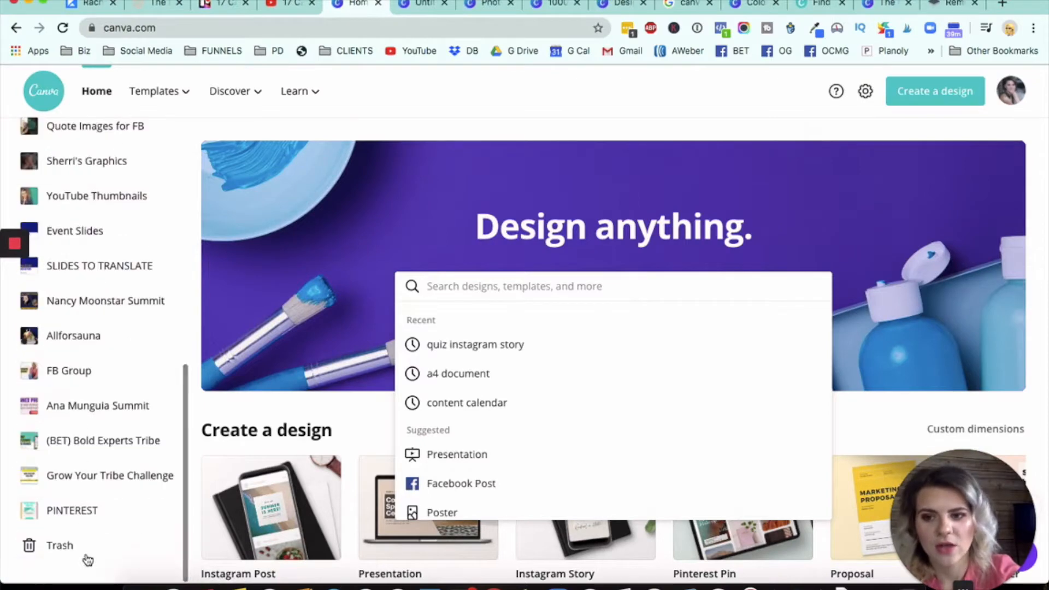
{"action": "scroll", "coordinate": [104, 368], "scroll_direction": "up", "scroll_amount": 11}
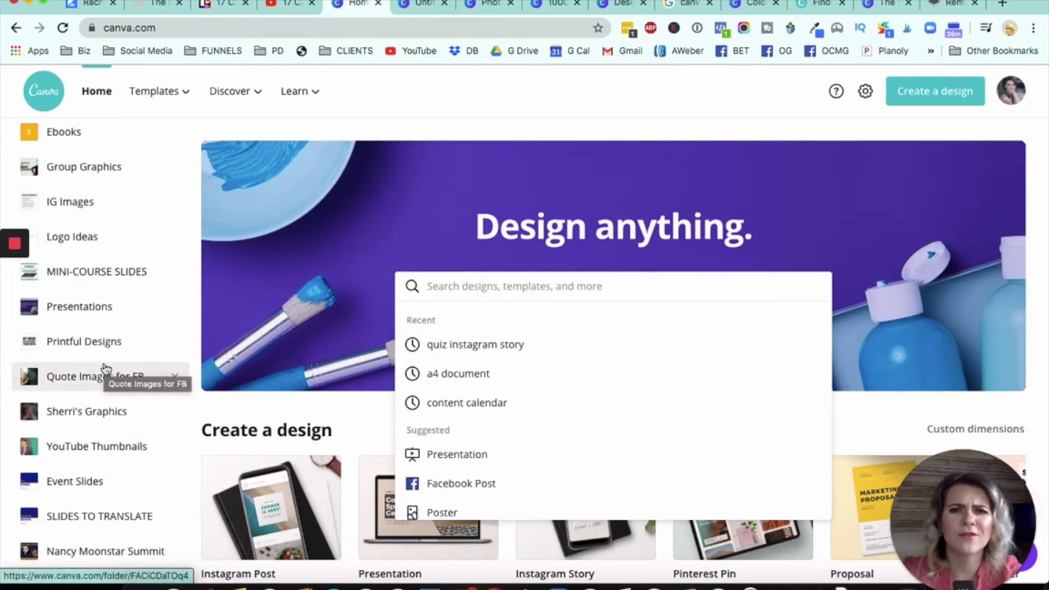
{"action": "left_click", "coordinate": [239, 416]}
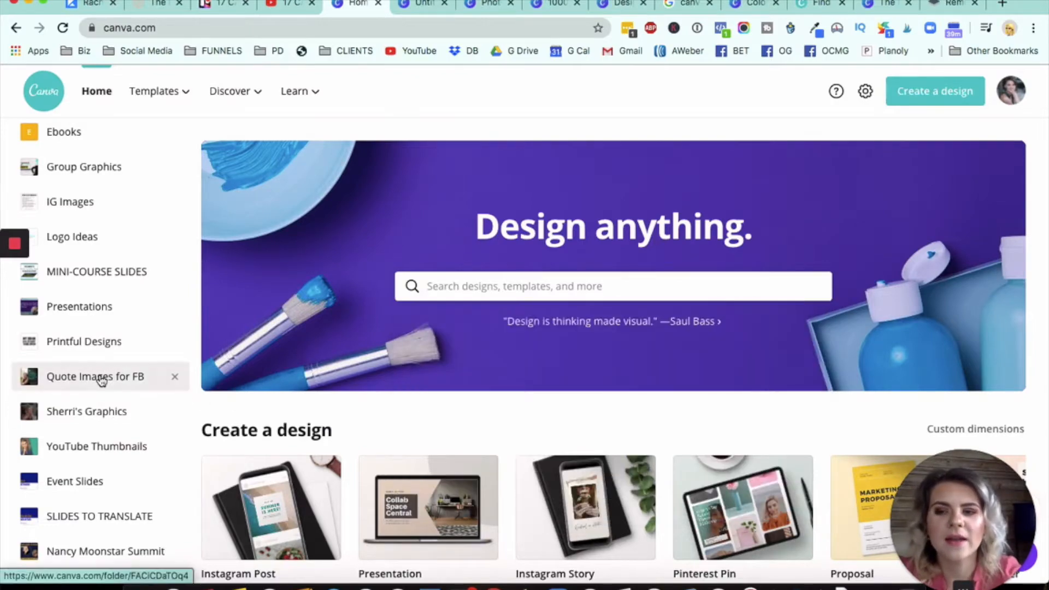
Step: Browse the recommended templates on the home page, including Presentations, Logos and Facebook Covers
{"action": "scroll", "coordinate": [425, 376], "scroll_direction": "down", "scroll_amount": 2}
{"action": "scroll", "coordinate": [426, 376], "scroll_direction": "down", "scroll_amount": 15}
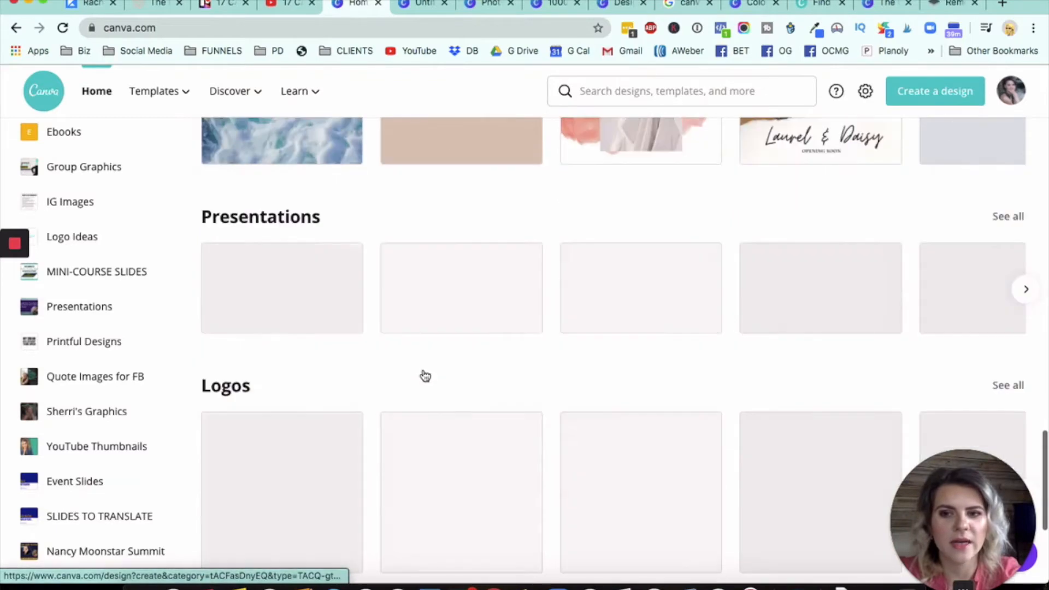
{"action": "scroll", "coordinate": [425, 375], "scroll_direction": "down", "scroll_amount": 8}
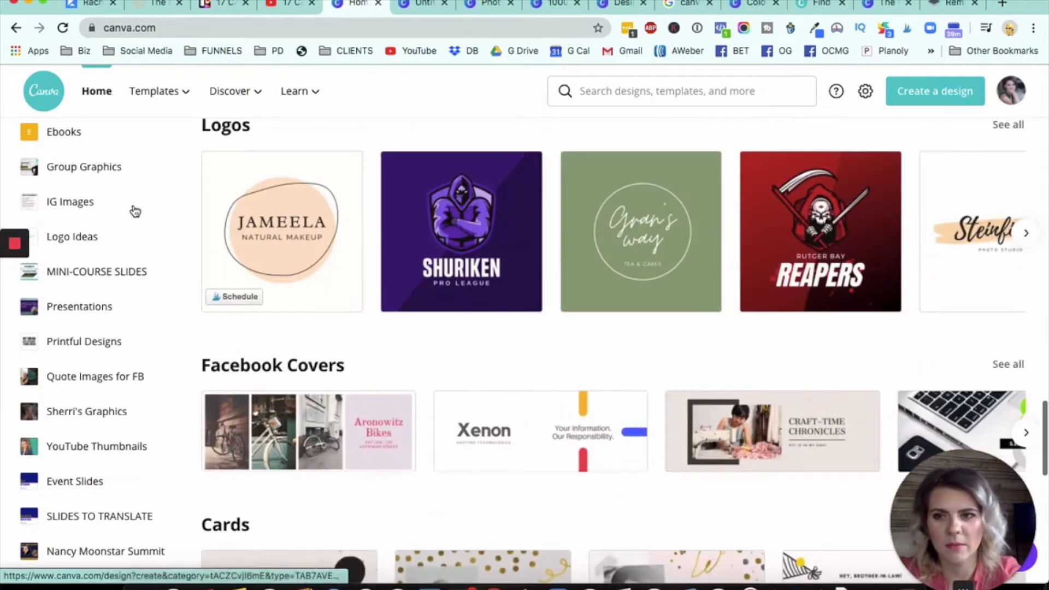
Step: Open the collection of all your designs and browse through the existing graphics
{"action": "scroll", "coordinate": [106, 235], "scroll_direction": "up", "scroll_amount": 5}
{"action": "left_click", "coordinate": [109, 192]}
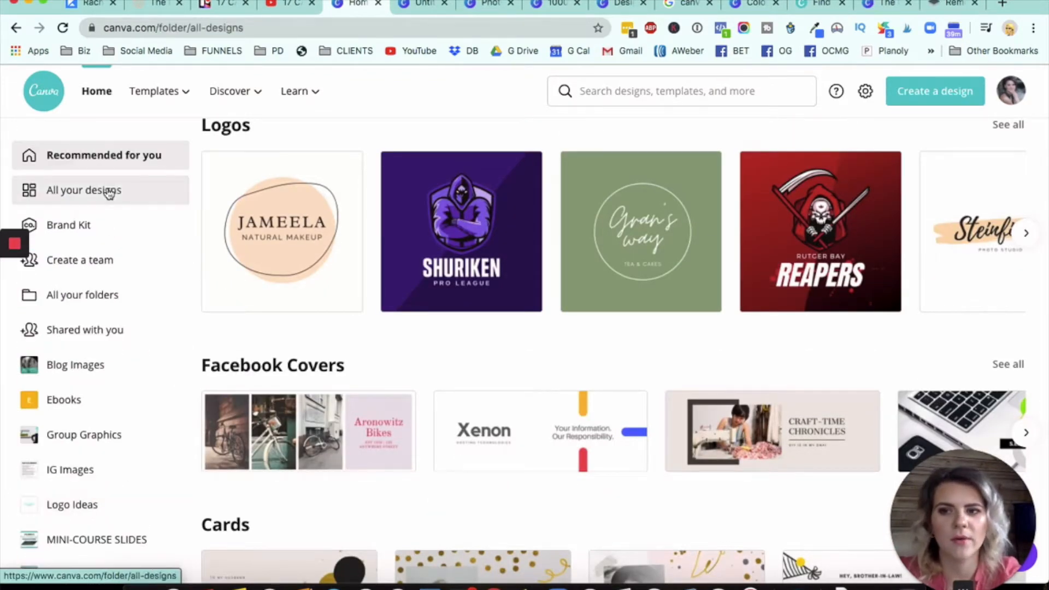
{"action": "scroll", "coordinate": [449, 173], "scroll_direction": "down", "scroll_amount": 3}
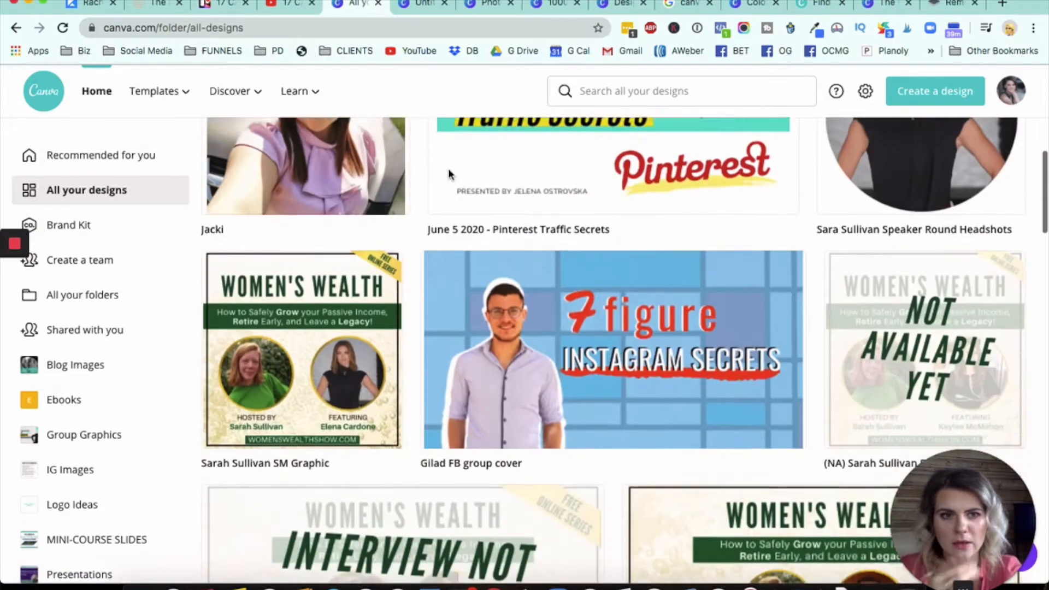
{"action": "scroll", "coordinate": [449, 174], "scroll_direction": "down", "scroll_amount": 15}
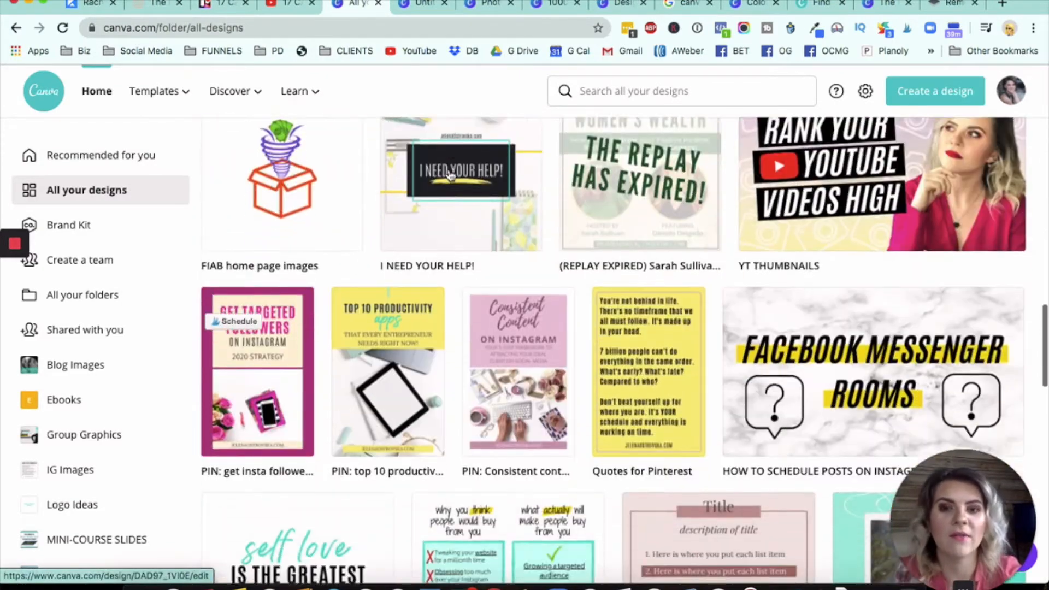
{"action": "scroll", "coordinate": [645, 283], "scroll_direction": "down", "scroll_amount": 7}
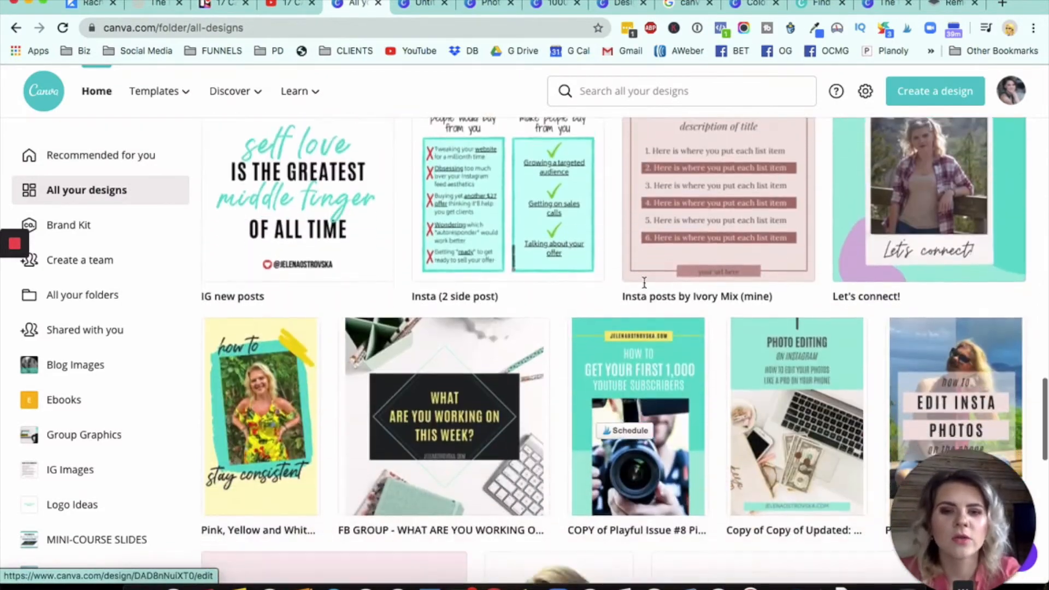
{"action": "scroll", "coordinate": [644, 282], "scroll_direction": "down", "scroll_amount": 1}
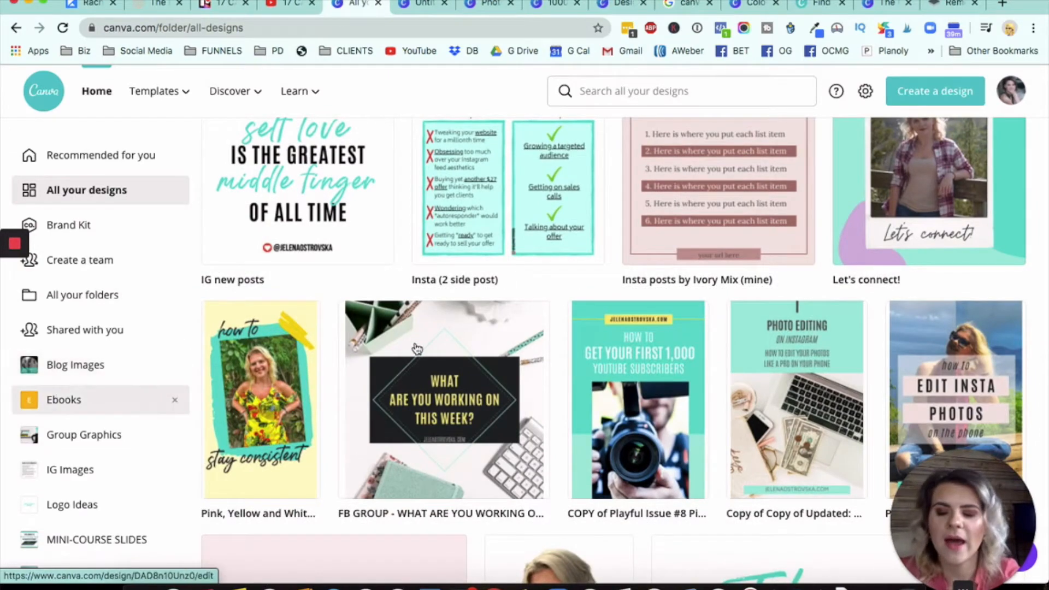
{"action": "scroll", "coordinate": [417, 349], "scroll_direction": "down", "scroll_amount": 3}
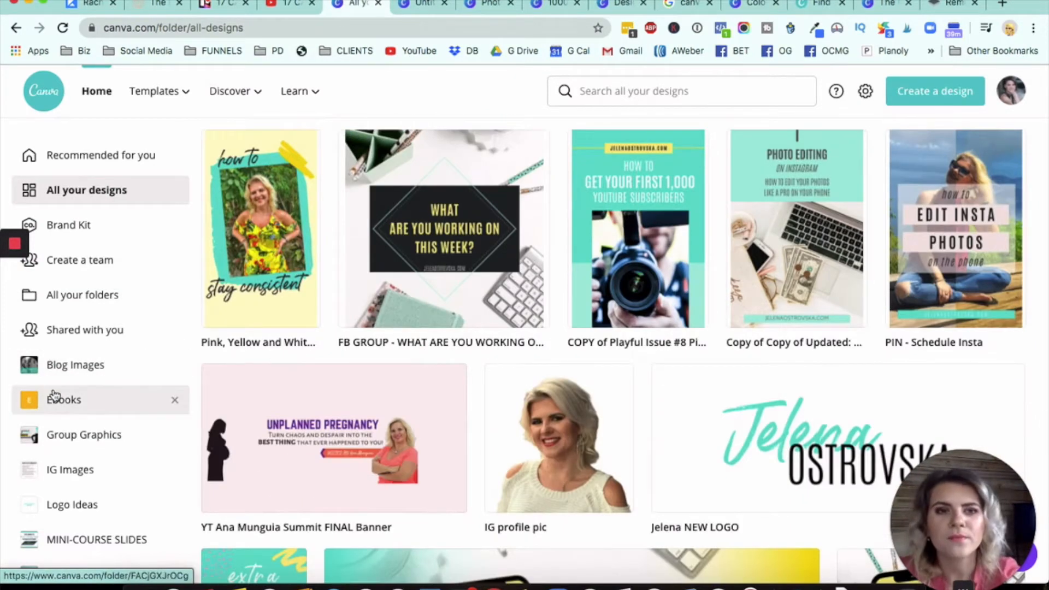
Step: Open the overview of all your folders
{"action": "scroll", "coordinate": [53, 395], "scroll_direction": "down", "scroll_amount": 5}
{"action": "scroll", "coordinate": [54, 396], "scroll_direction": "up", "scroll_amount": 4}
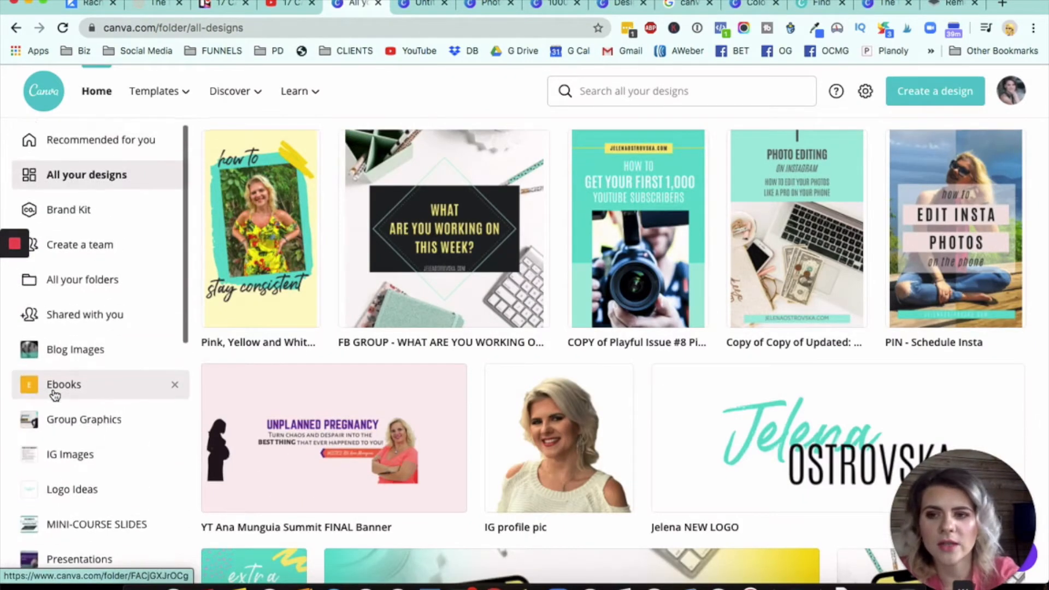
{"action": "left_click", "coordinate": [66, 290]}
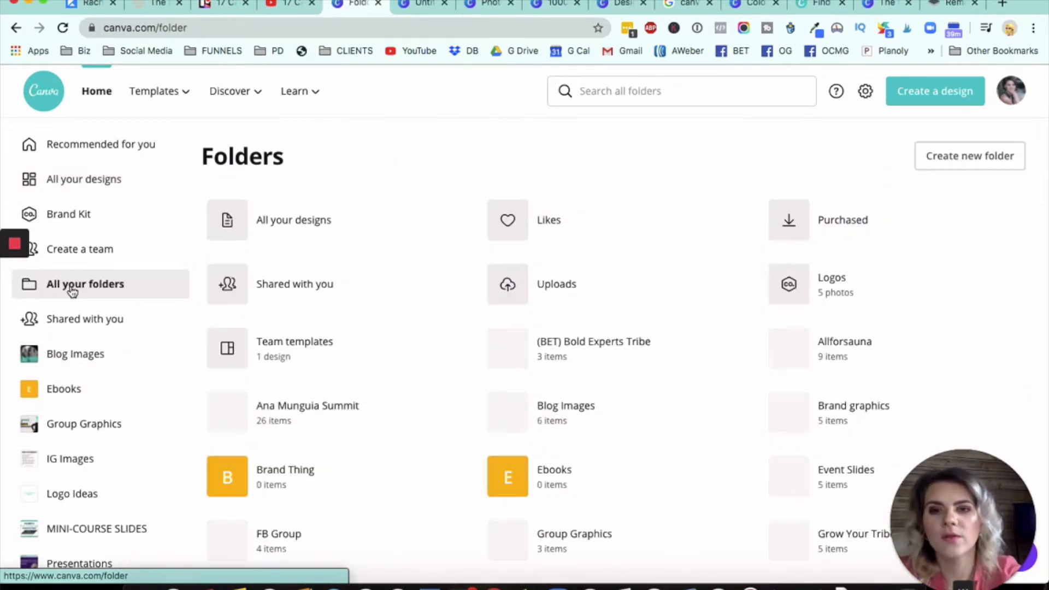
Step: Look through the overview of all folders down to Trash
{"action": "scroll", "coordinate": [448, 264], "scroll_direction": "down", "scroll_amount": 3}
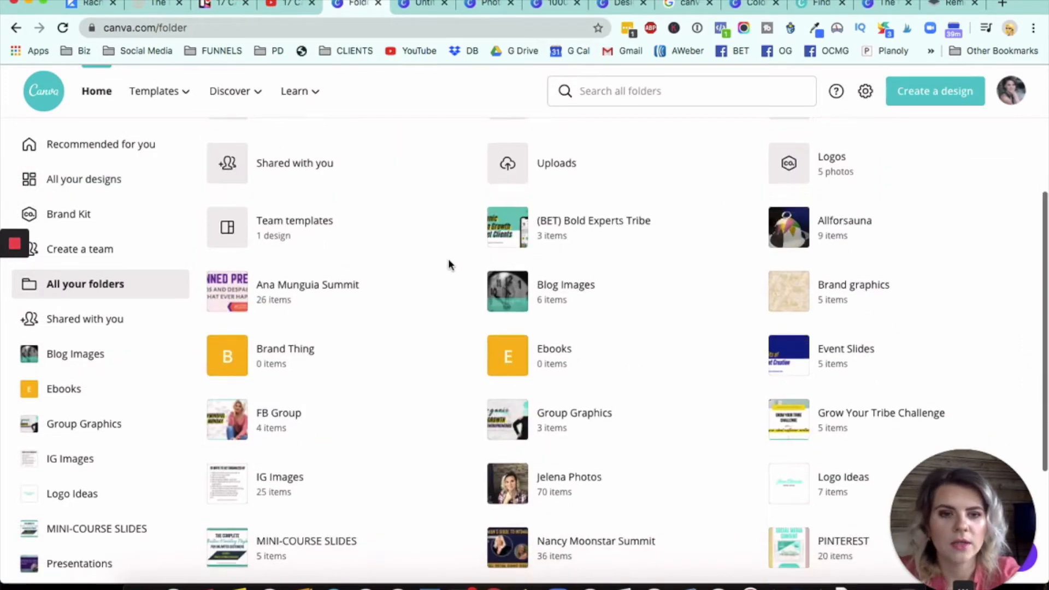
{"action": "scroll", "coordinate": [449, 265], "scroll_direction": "down", "scroll_amount": 3}
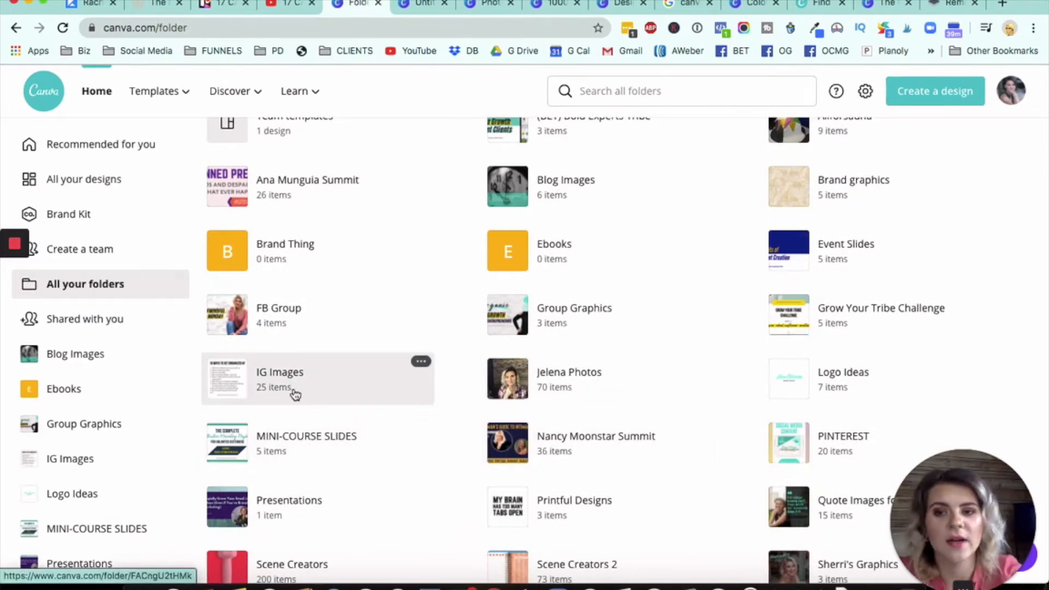
{"action": "scroll", "coordinate": [314, 389], "scroll_direction": "down", "scroll_amount": 3}
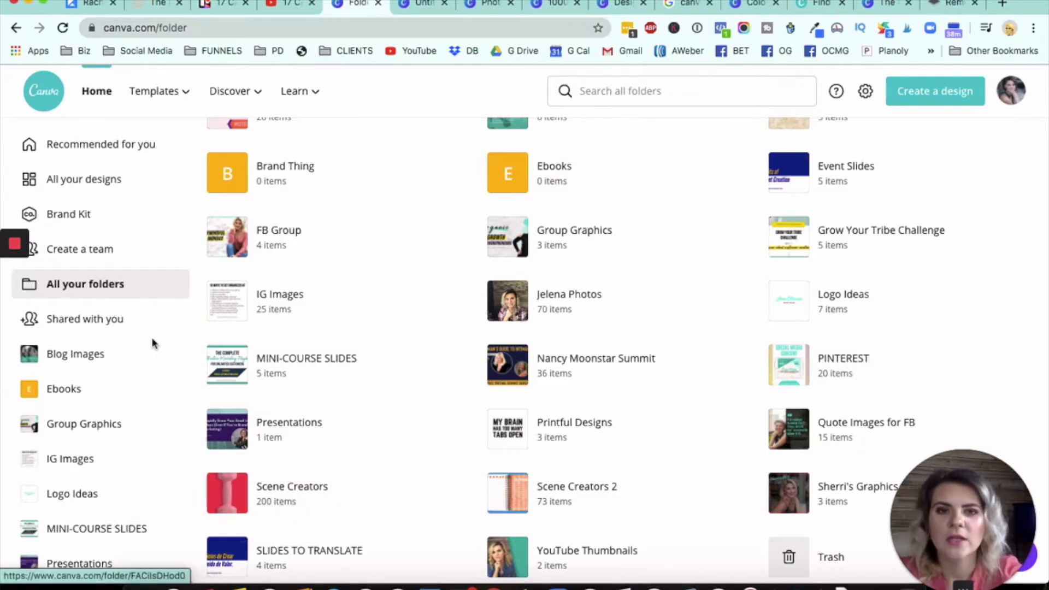
Step: Switch to the open untitled Instagram Post design and browse the folders available inside the editor
{"action": "left_click", "coordinate": [417, 6]}
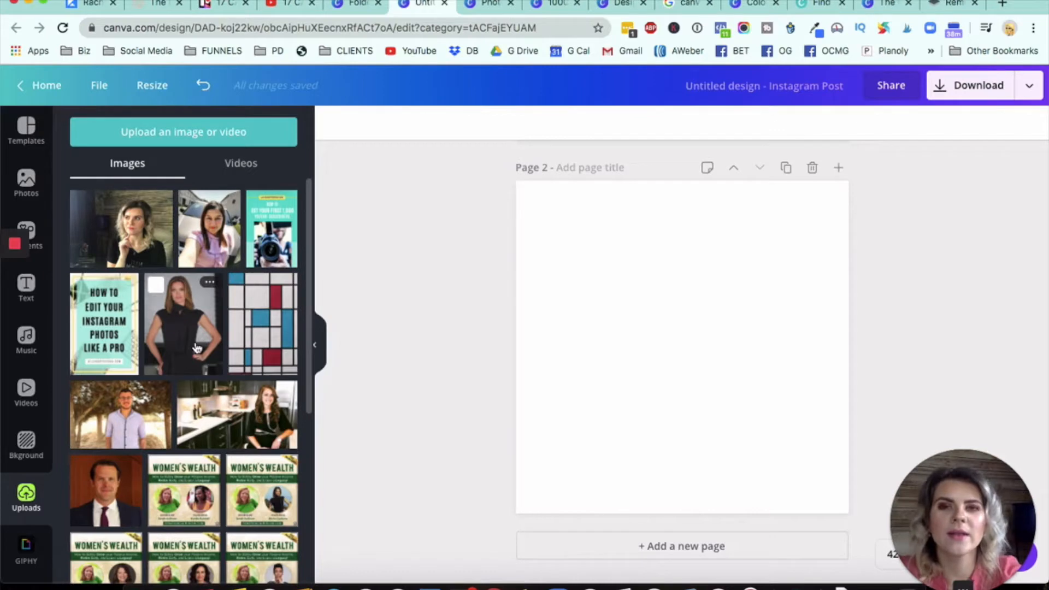
{"action": "scroll", "coordinate": [22, 476], "scroll_direction": "down", "scroll_amount": 3}
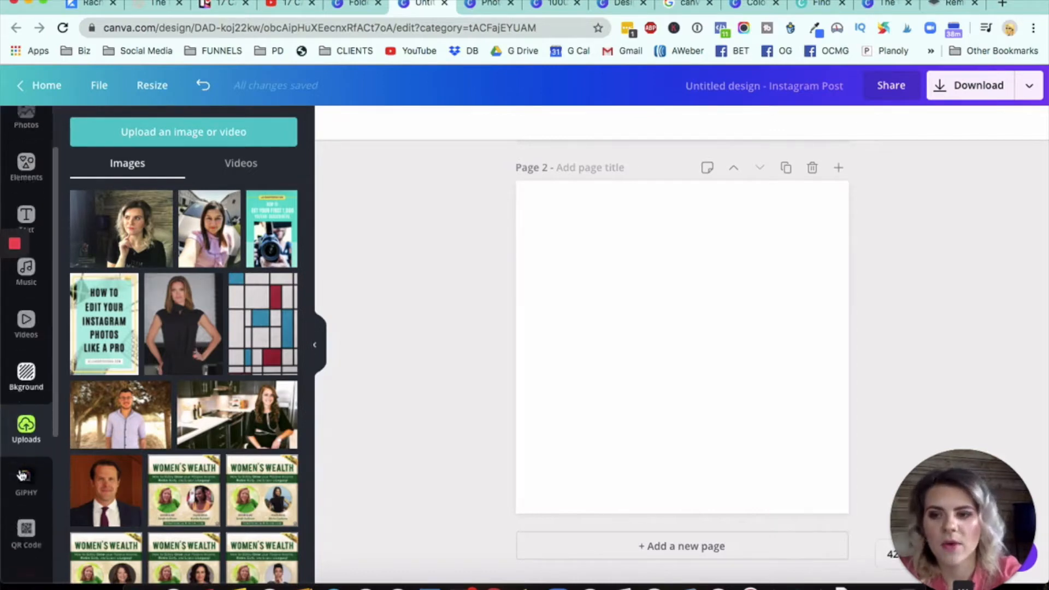
{"action": "scroll", "coordinate": [22, 476], "scroll_direction": "down", "scroll_amount": 3}
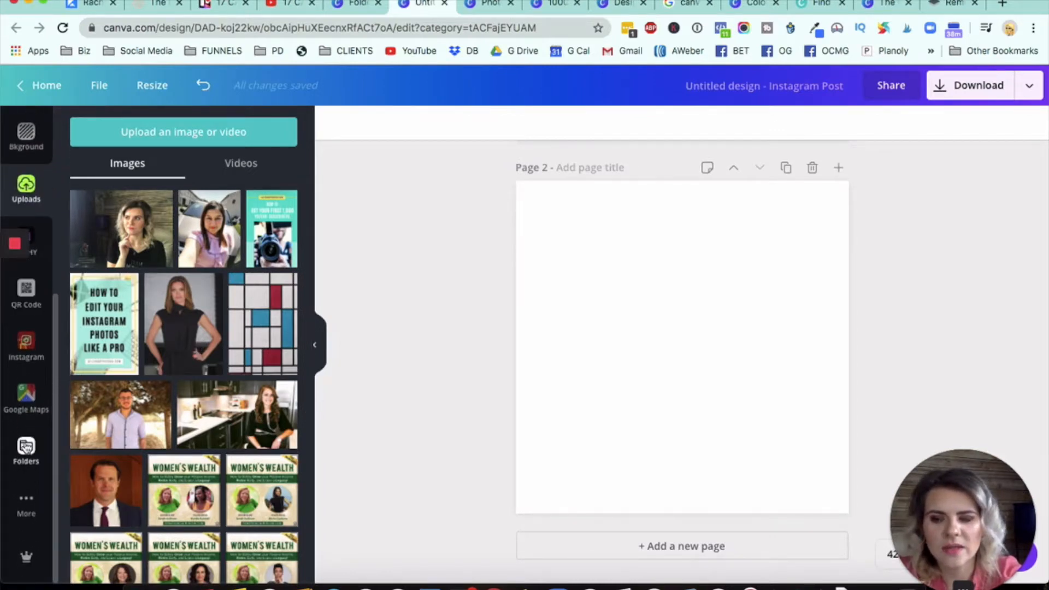
{"action": "left_click", "coordinate": [27, 448]}
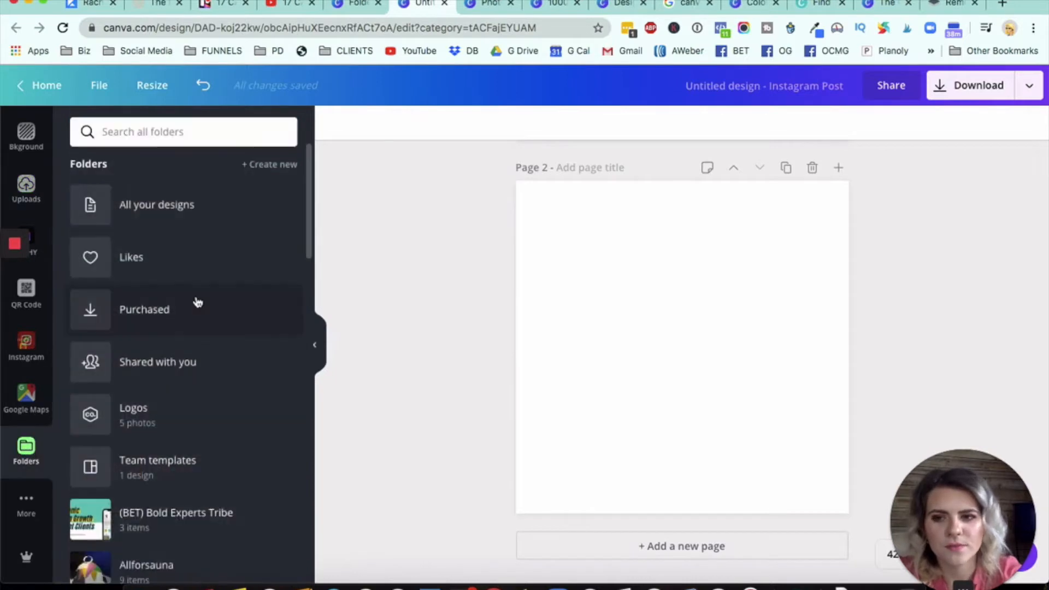
{"action": "scroll", "coordinate": [197, 302], "scroll_direction": "down", "scroll_amount": 8}
{"action": "scroll", "coordinate": [196, 303], "scroll_direction": "down", "scroll_amount": 5}
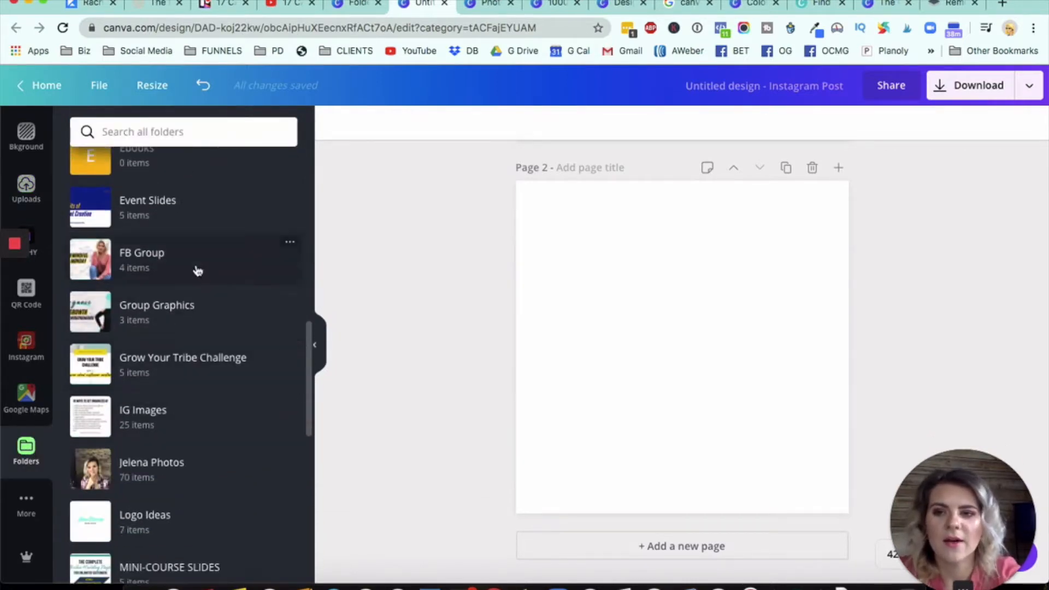
Step: Open the 70-item folder of personal portrait photos in the editor and browse its pictures
{"action": "left_click", "coordinate": [215, 473]}
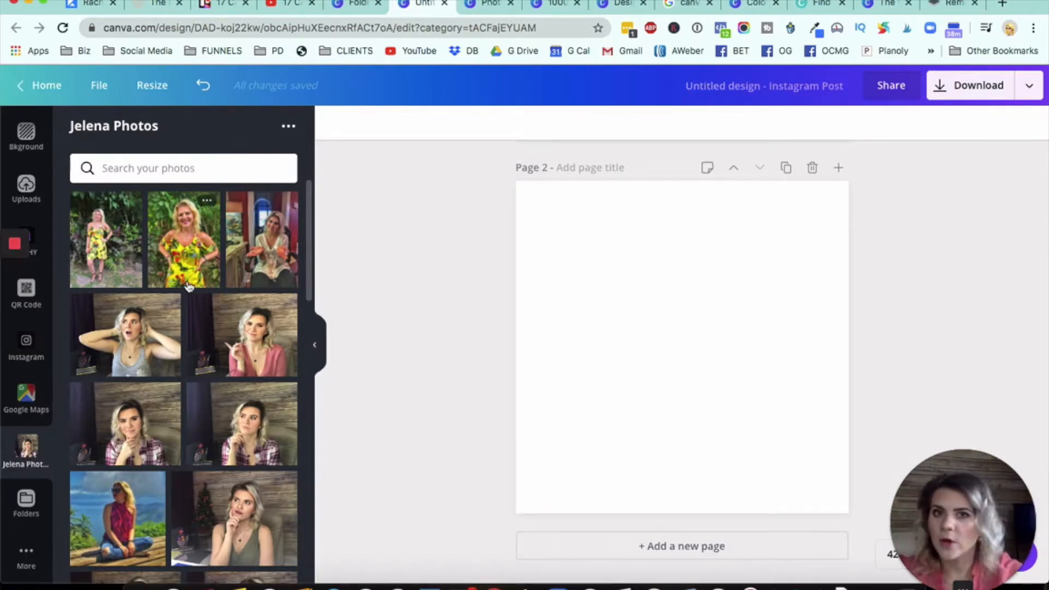
{"action": "scroll", "coordinate": [188, 287], "scroll_direction": "down", "scroll_amount": 10}
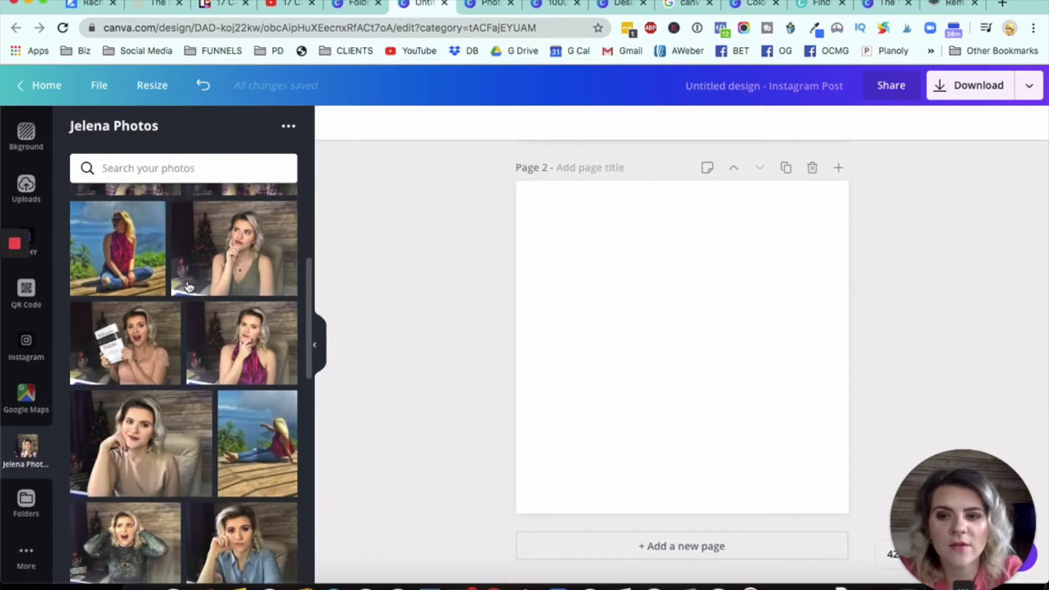
{"action": "scroll", "coordinate": [244, 405], "scroll_direction": "down", "scroll_amount": 5}
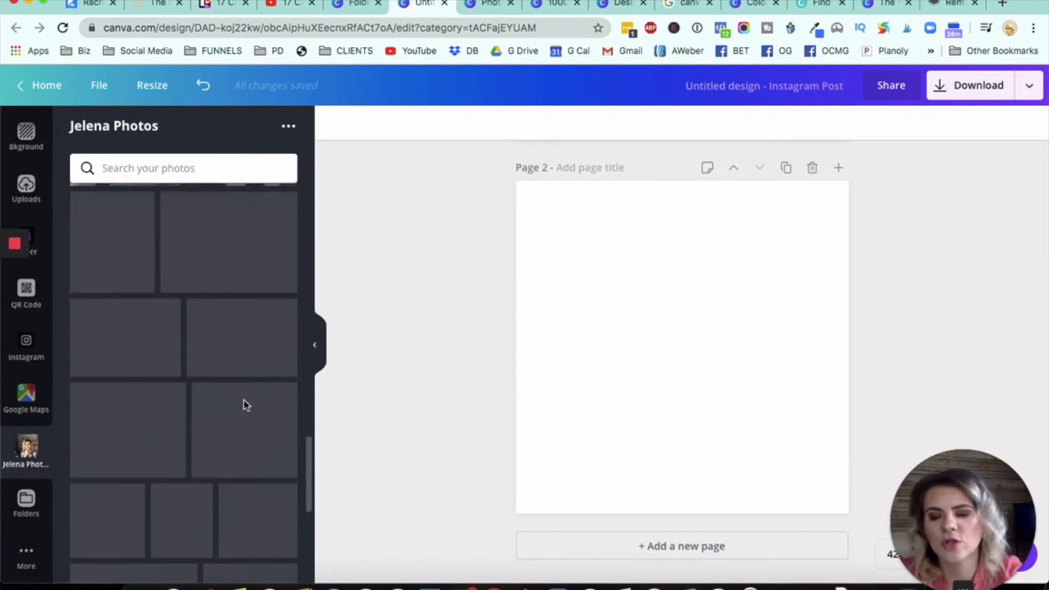
{"action": "scroll", "coordinate": [244, 405], "scroll_direction": "up", "scroll_amount": 5}
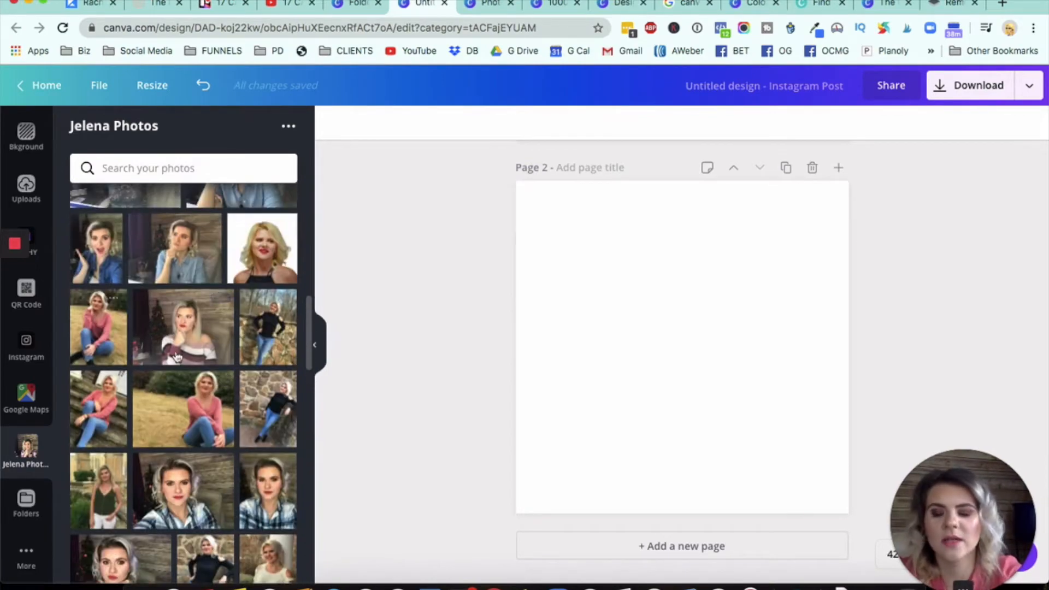
{"action": "scroll", "coordinate": [216, 341], "scroll_direction": "up", "scroll_amount": 5}
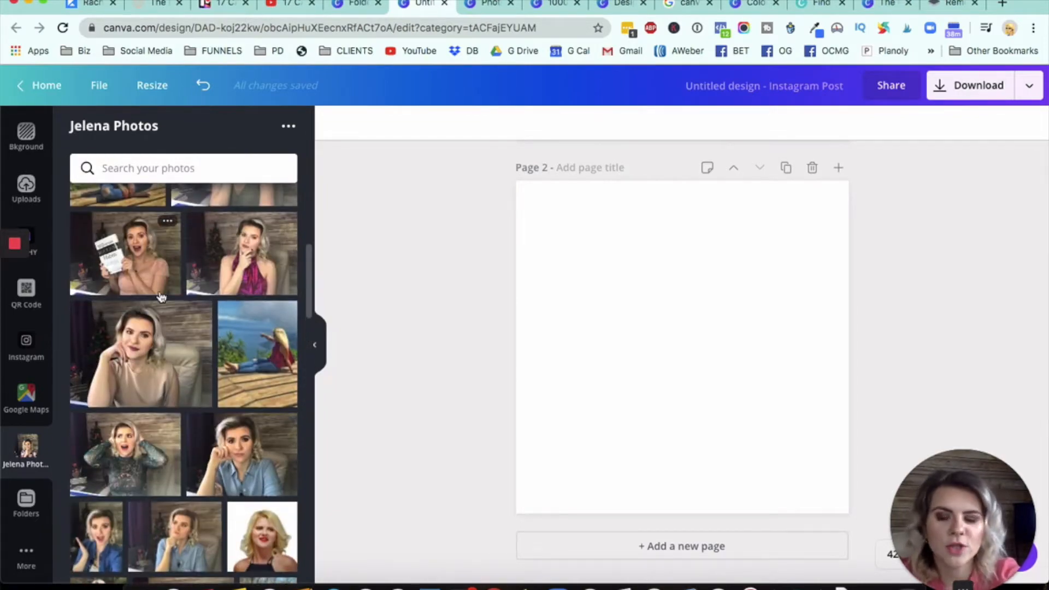
{"action": "scroll", "coordinate": [164, 298], "scroll_direction": "down", "scroll_amount": 10}
{"action": "scroll", "coordinate": [161, 296], "scroll_direction": "up", "scroll_amount": 15}
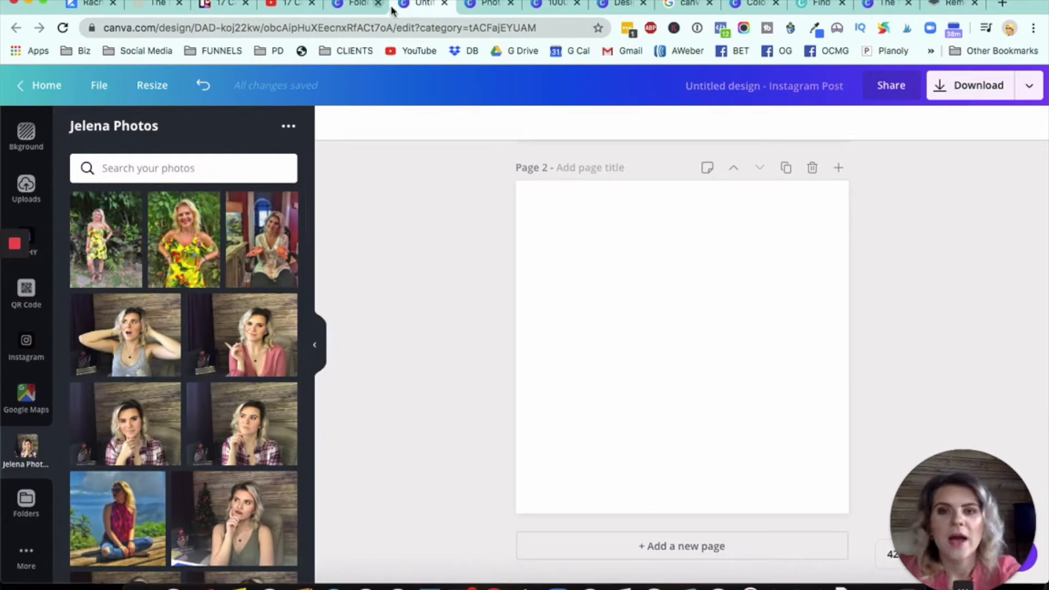
Step: Return to the Folders page, open the Social Media icons collection from Discover and look over the icons
{"action": "left_click", "coordinate": [346, 11]}
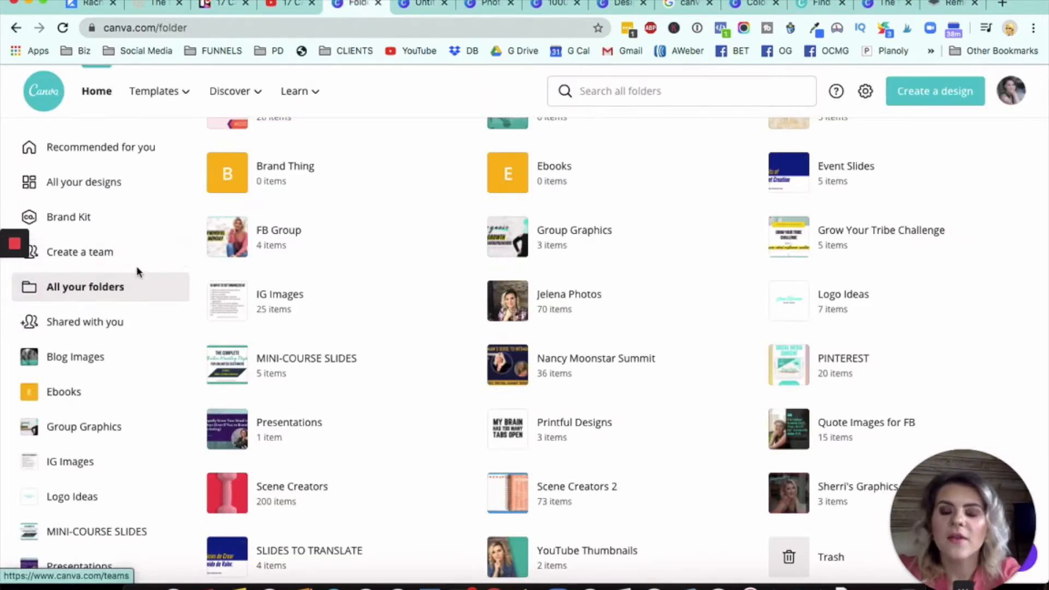
{"action": "scroll", "coordinate": [137, 272], "scroll_direction": "up", "scroll_amount": 1}
{"action": "mouse_move", "coordinate": [258, 96]}
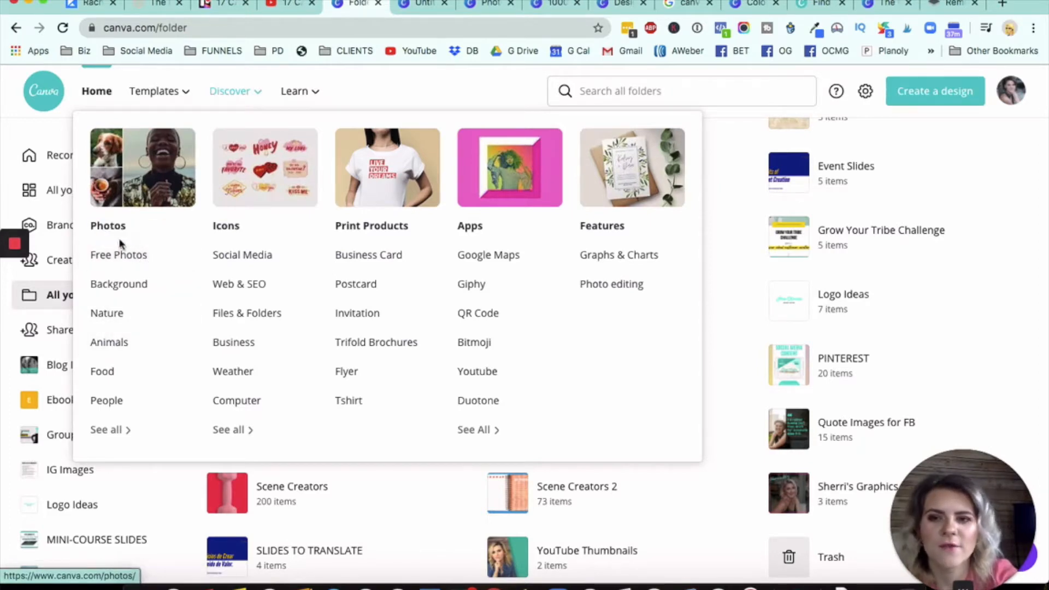
{"action": "left_click", "coordinate": [275, 260]}
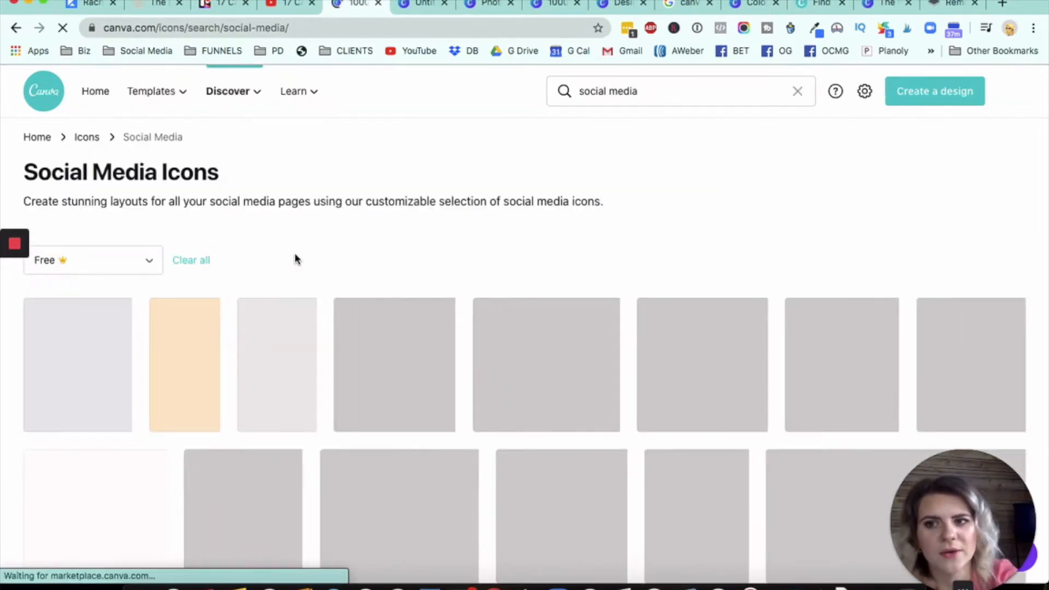
{"action": "scroll", "coordinate": [230, 190], "scroll_direction": "down", "scroll_amount": 10}
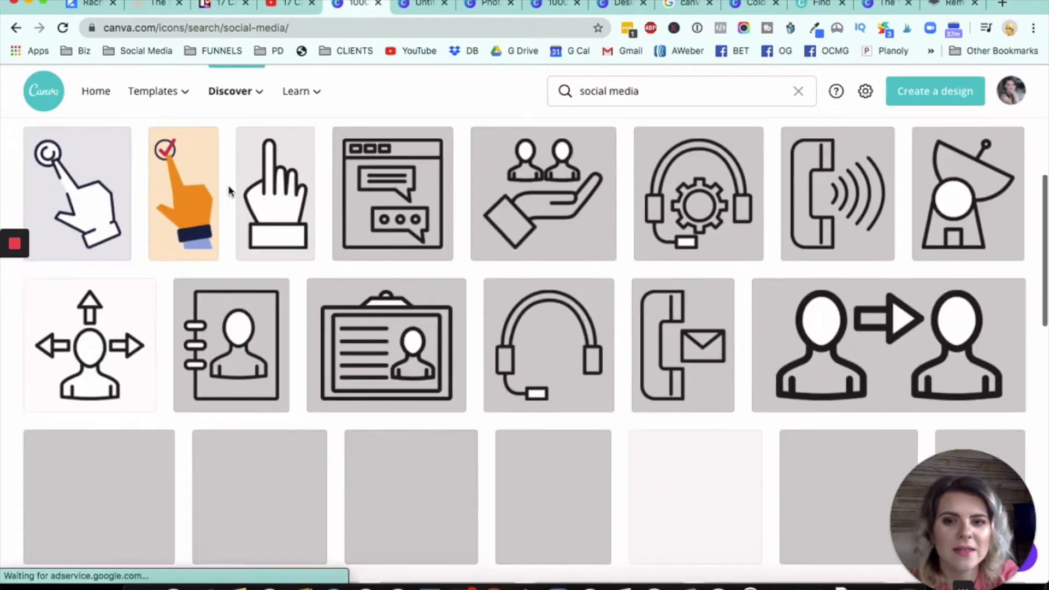
{"action": "scroll", "coordinate": [228, 188], "scroll_direction": "up", "scroll_amount": 10}
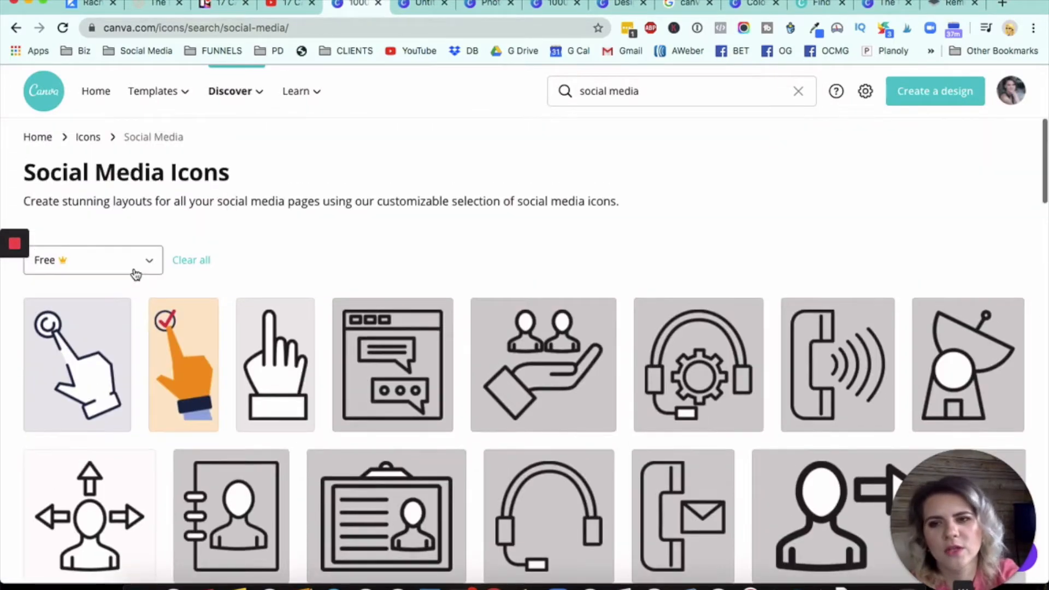
Step: Set the social media icons filter to Free & Premium and browse through the icon collection
{"action": "left_click", "coordinate": [134, 269]}
{"action": "left_click", "coordinate": [158, 266]}
{"action": "scroll", "coordinate": [219, 266], "scroll_direction": "down", "scroll_amount": 15}
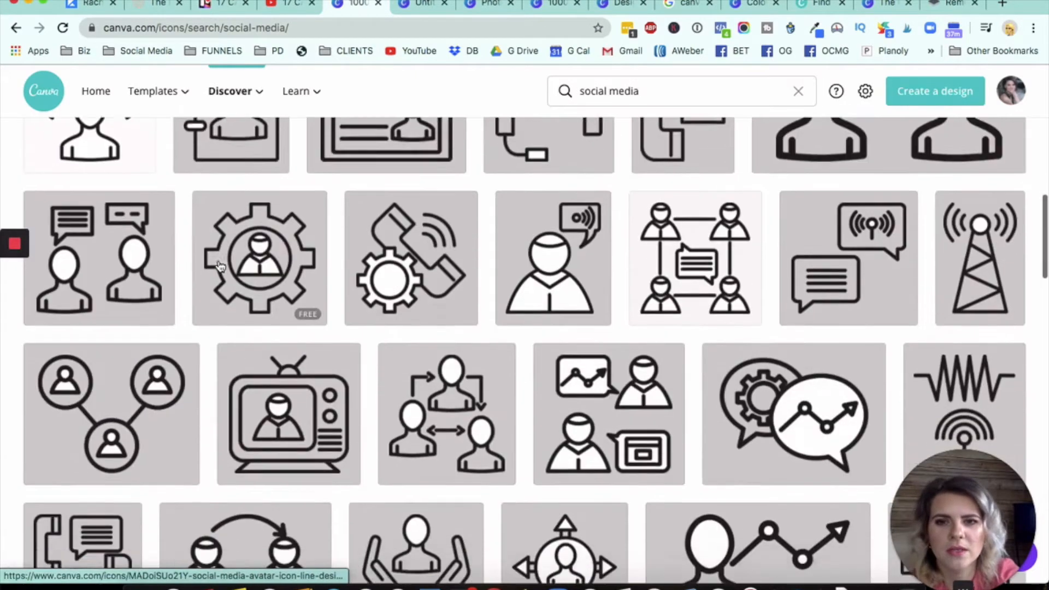
{"action": "scroll", "coordinate": [220, 266], "scroll_direction": "down", "scroll_amount": 3}
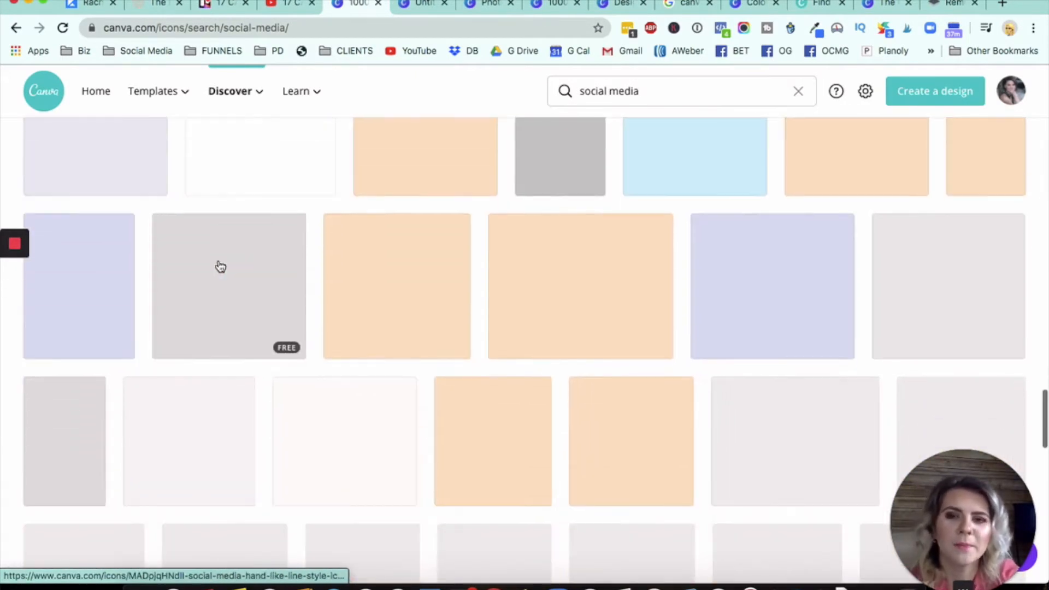
{"action": "scroll", "coordinate": [220, 267], "scroll_direction": "down", "scroll_amount": 5}
{"action": "scroll", "coordinate": [220, 267], "scroll_direction": "down", "scroll_amount": 2}
{"action": "scroll", "coordinate": [219, 266], "scroll_direction": "up", "scroll_amount": 10}
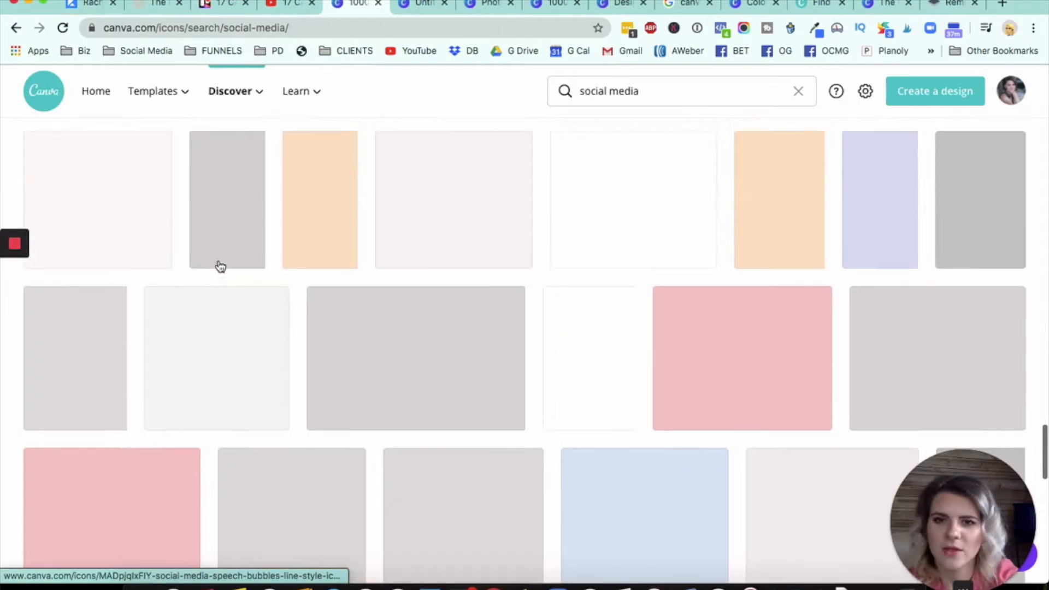
{"action": "scroll", "coordinate": [527, 350], "scroll_direction": "up", "scroll_amount": 15}
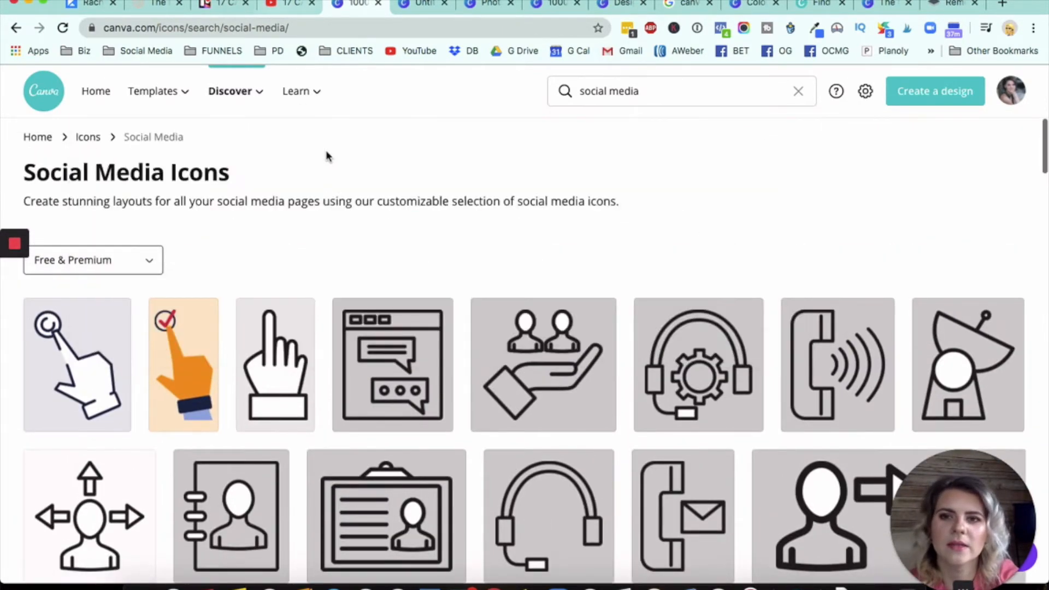
{"action": "scroll", "coordinate": [361, 382], "scroll_direction": "down", "scroll_amount": 10}
{"action": "scroll", "coordinate": [361, 381], "scroll_direction": "down", "scroll_amount": 10}
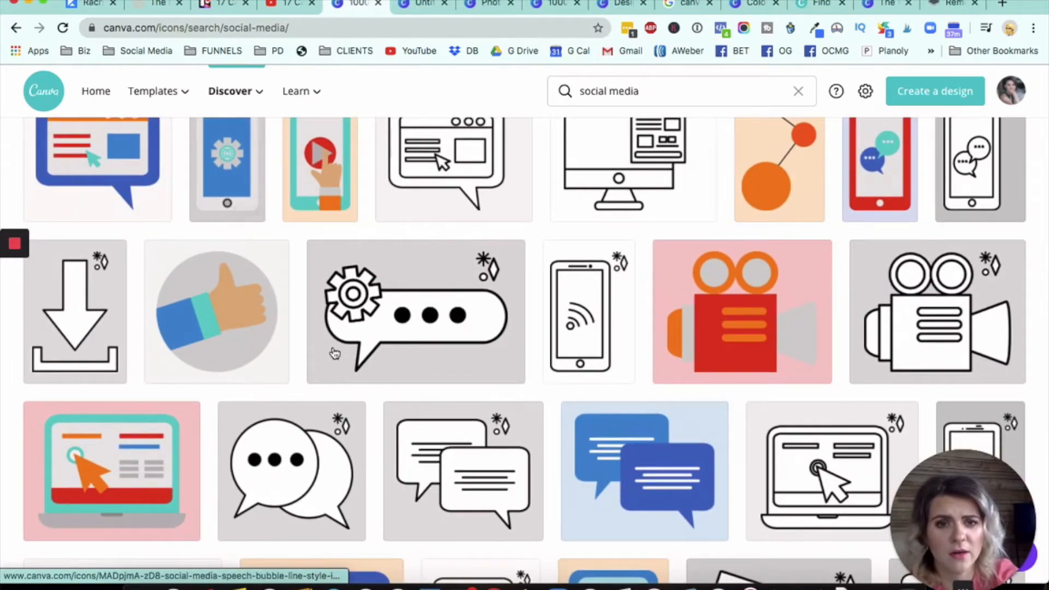
{"action": "scroll", "coordinate": [313, 276], "scroll_direction": "up", "scroll_amount": 4}
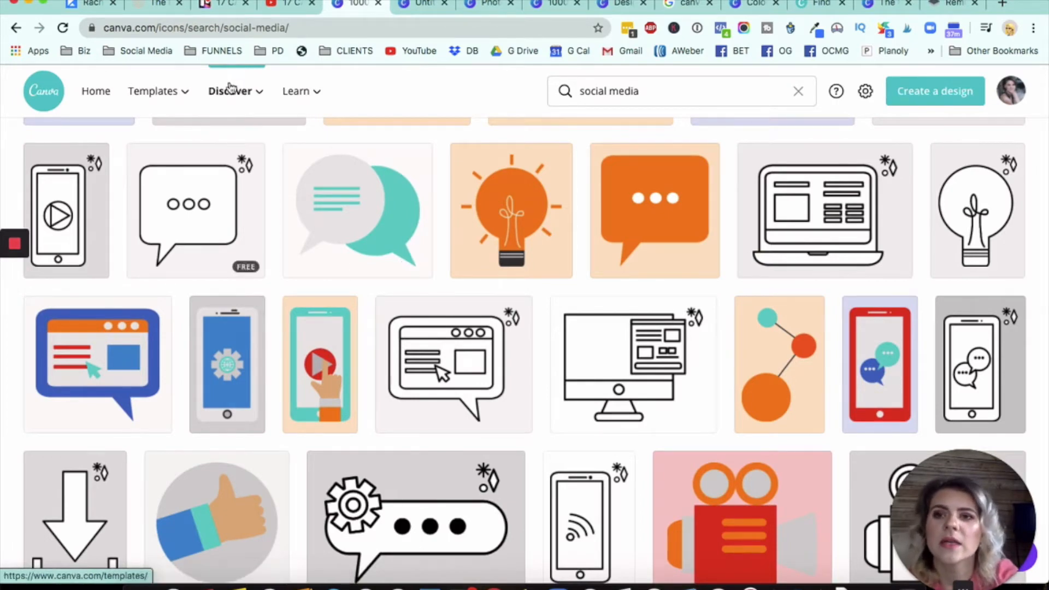
Step: Open the page with all icons and look through its categories, including Arrows, Music and Computer
{"action": "mouse_move", "coordinate": [247, 91]}
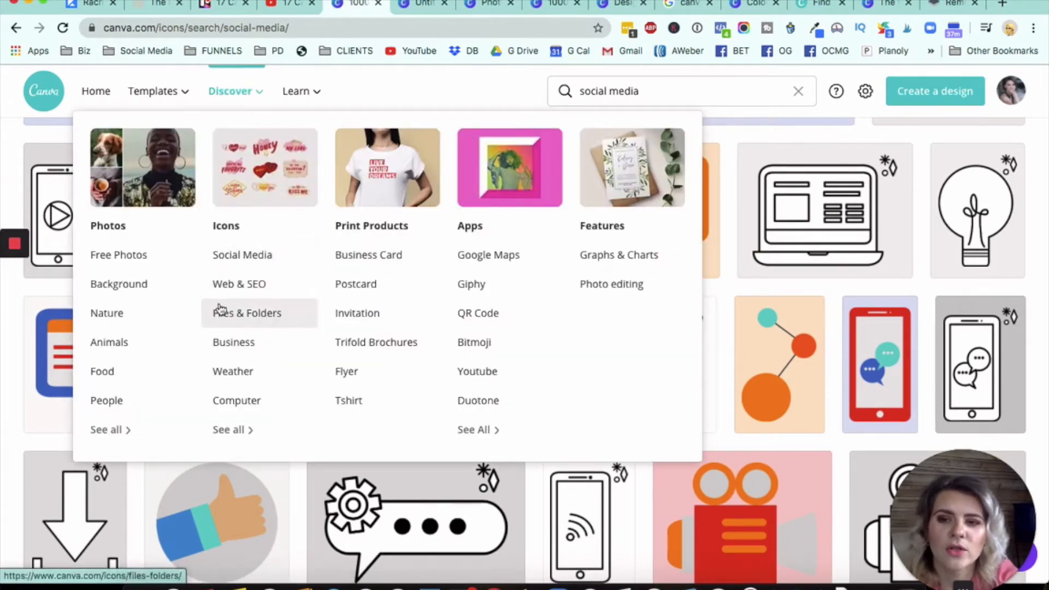
{"action": "left_click", "coordinate": [257, 435]}
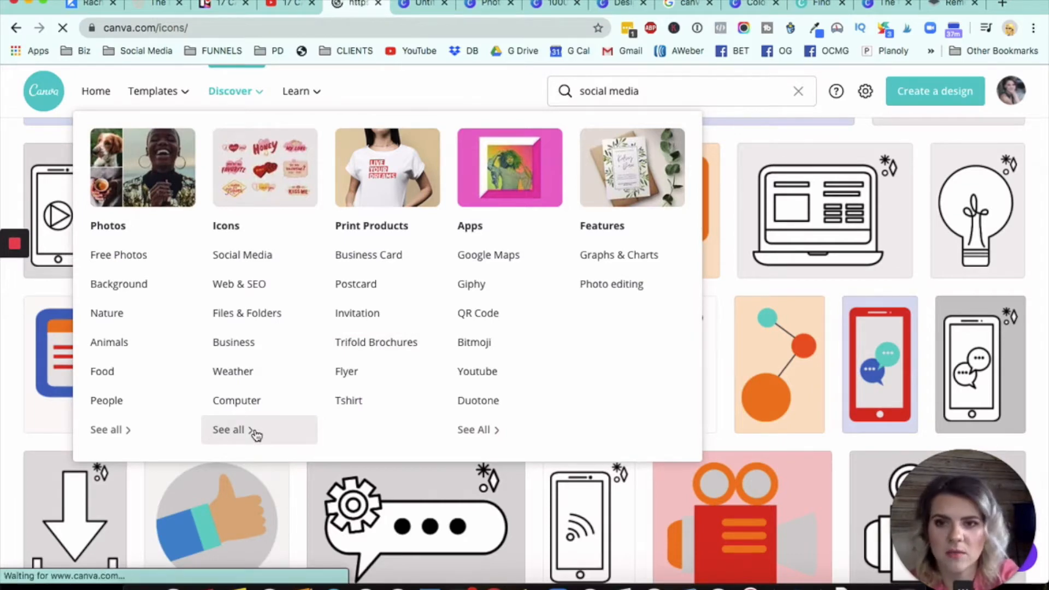
{"action": "scroll", "coordinate": [290, 410], "scroll_direction": "down", "scroll_amount": 10}
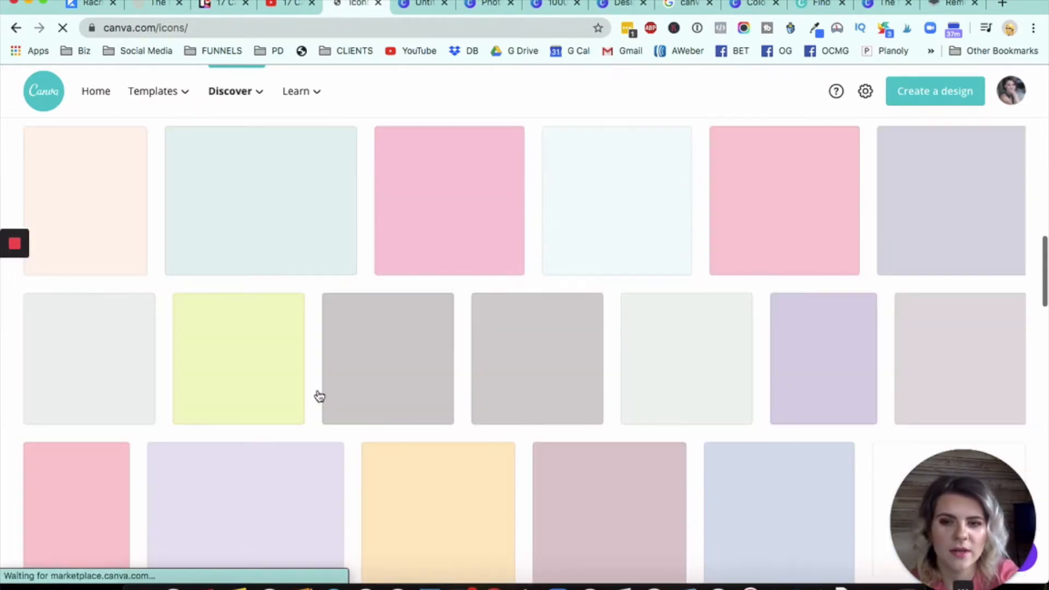
{"action": "scroll", "coordinate": [350, 353], "scroll_direction": "up", "scroll_amount": 10}
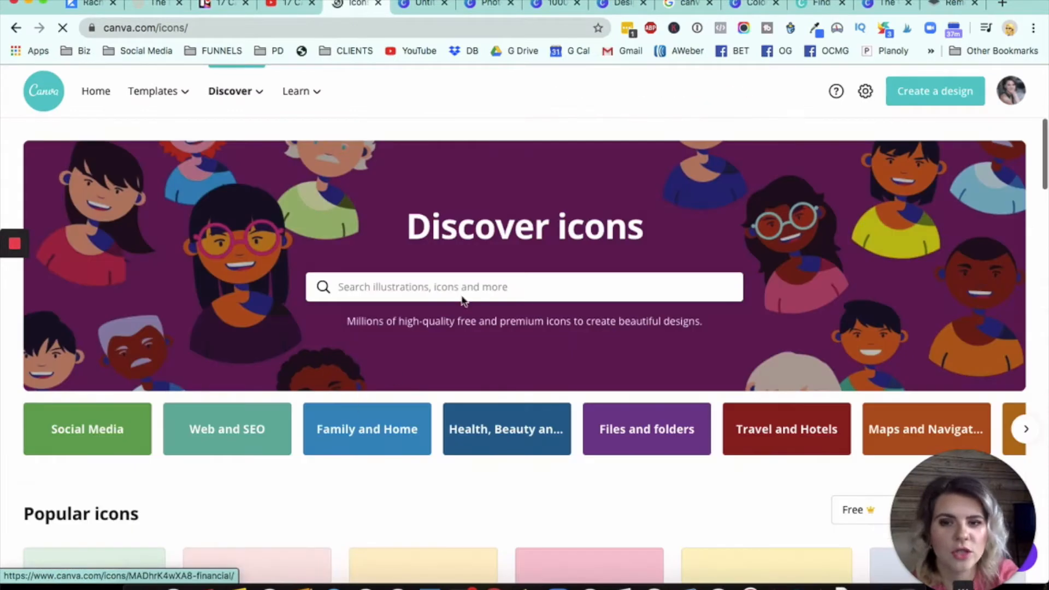
{"action": "left_click", "coordinate": [1023, 429]}
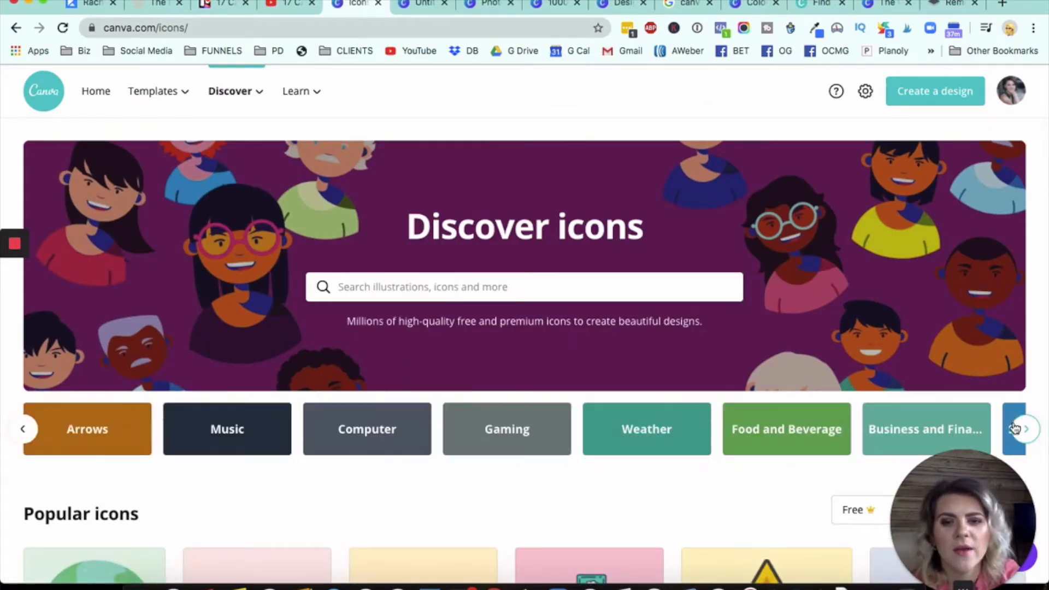
Step: Switch back to the Instagram Post design and browse the Elements library, including Grids, Shapes and Frames
{"action": "left_click", "coordinate": [416, 4]}
{"action": "scroll", "coordinate": [27, 328], "scroll_direction": "up", "scroll_amount": 5}
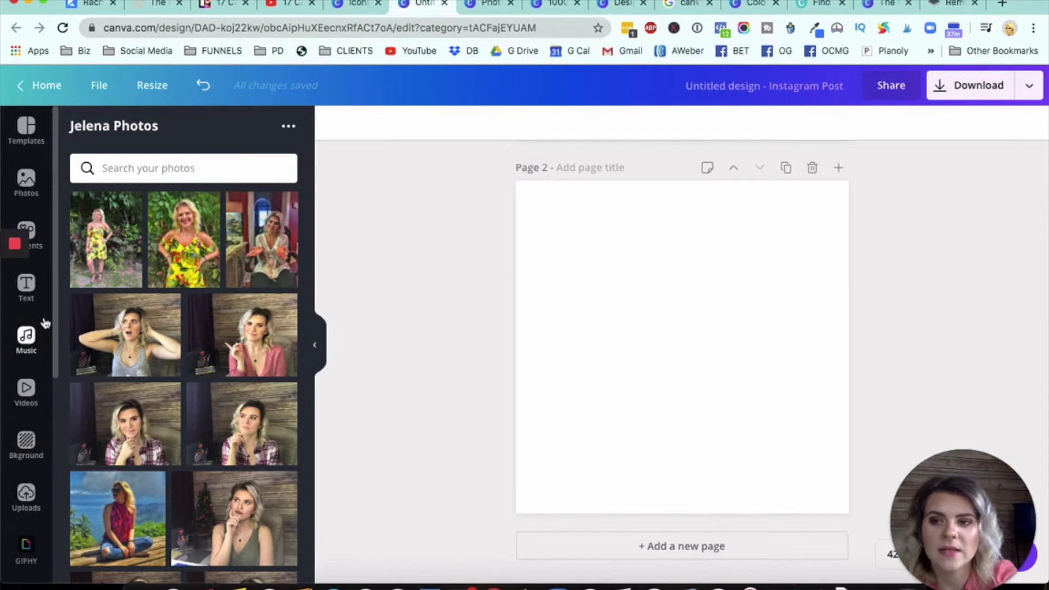
{"action": "scroll", "coordinate": [42, 217], "scroll_direction": "down", "scroll_amount": 1}
{"action": "left_click", "coordinate": [40, 208]}
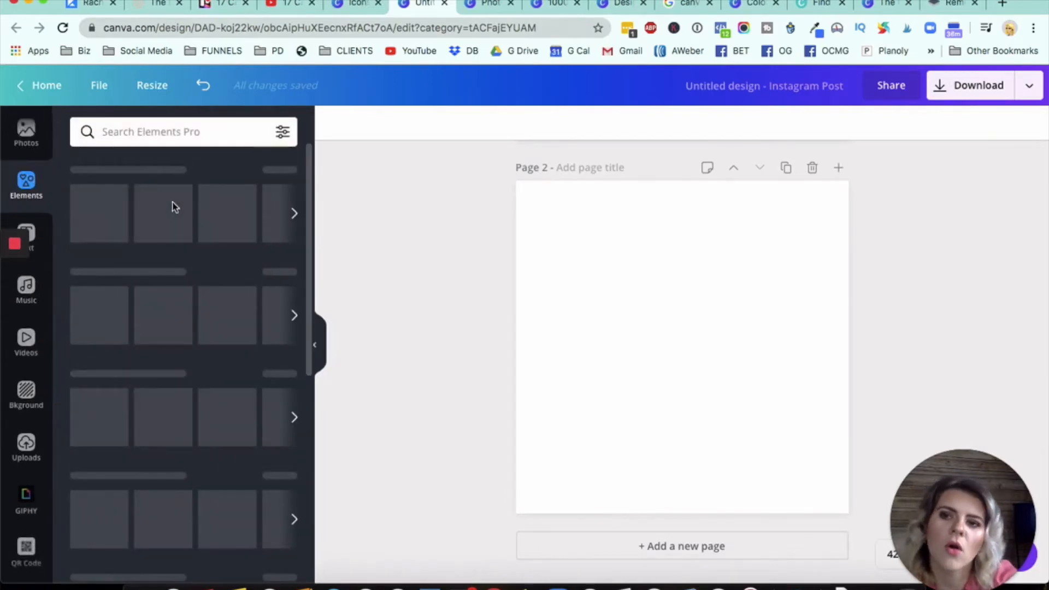
{"action": "scroll", "coordinate": [170, 355], "scroll_direction": "down", "scroll_amount": 3}
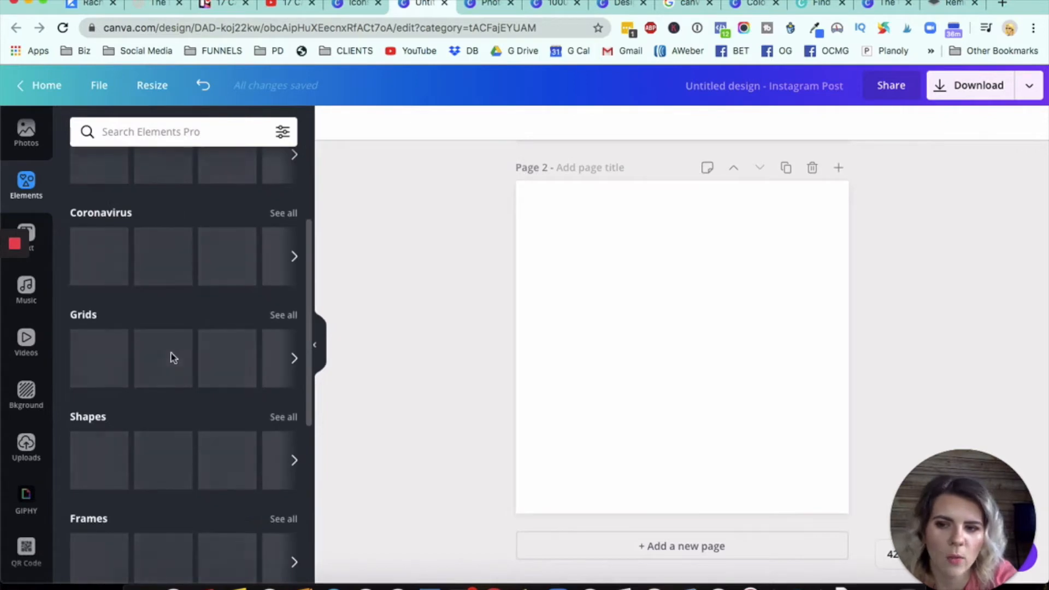
{"action": "scroll", "coordinate": [171, 356], "scroll_direction": "down", "scroll_amount": 10}
{"action": "scroll", "coordinate": [171, 355], "scroll_direction": "down", "scroll_amount": 5}
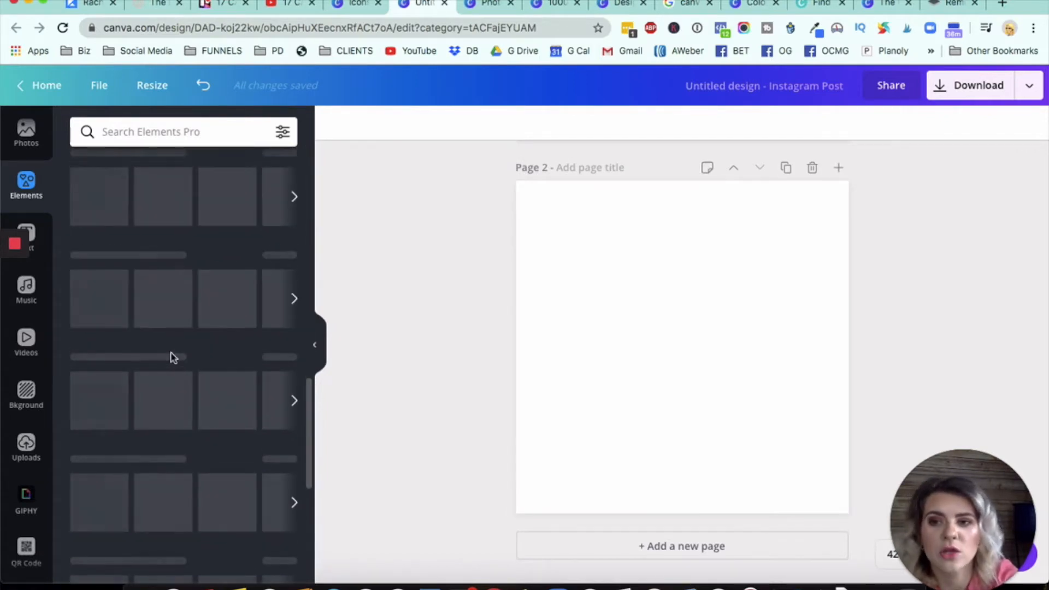
Step: Switch back to the Discover icons page and browse its categories and popular icons
{"action": "left_click", "coordinate": [349, 12]}
{"action": "scroll", "coordinate": [283, 361], "scroll_direction": "down", "scroll_amount": 3}
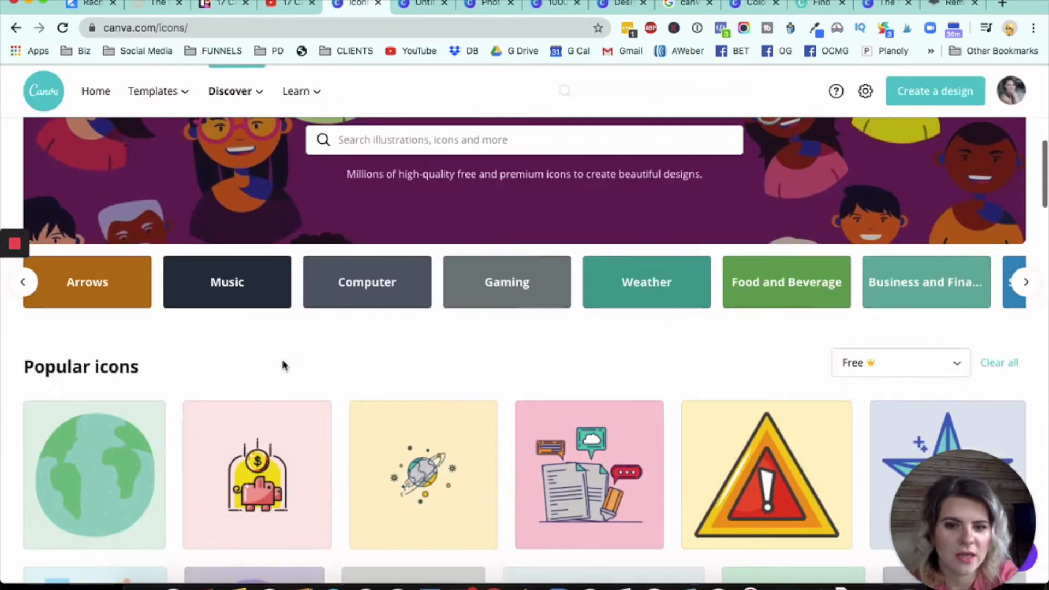
{"action": "scroll", "coordinate": [283, 366], "scroll_direction": "down", "scroll_amount": 4}
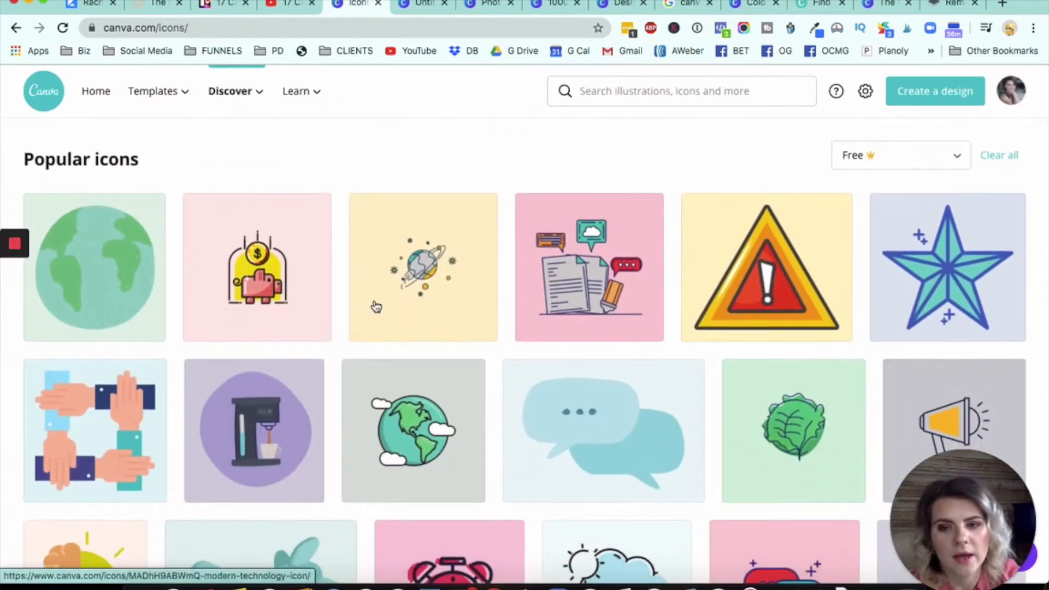
{"action": "scroll", "coordinate": [302, 296], "scroll_direction": "down", "scroll_amount": 7}
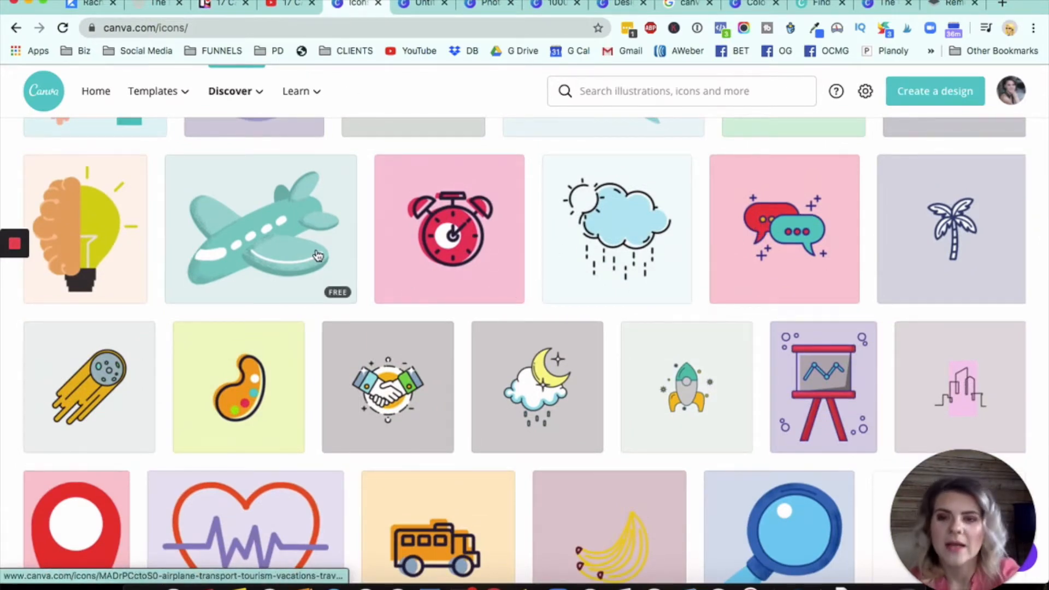
{"action": "scroll", "coordinate": [317, 256], "scroll_direction": "up", "scroll_amount": 8}
Step: Open the Design School Courses page from the Learn section and look over the available courses
{"action": "mouse_move", "coordinate": [313, 96]}
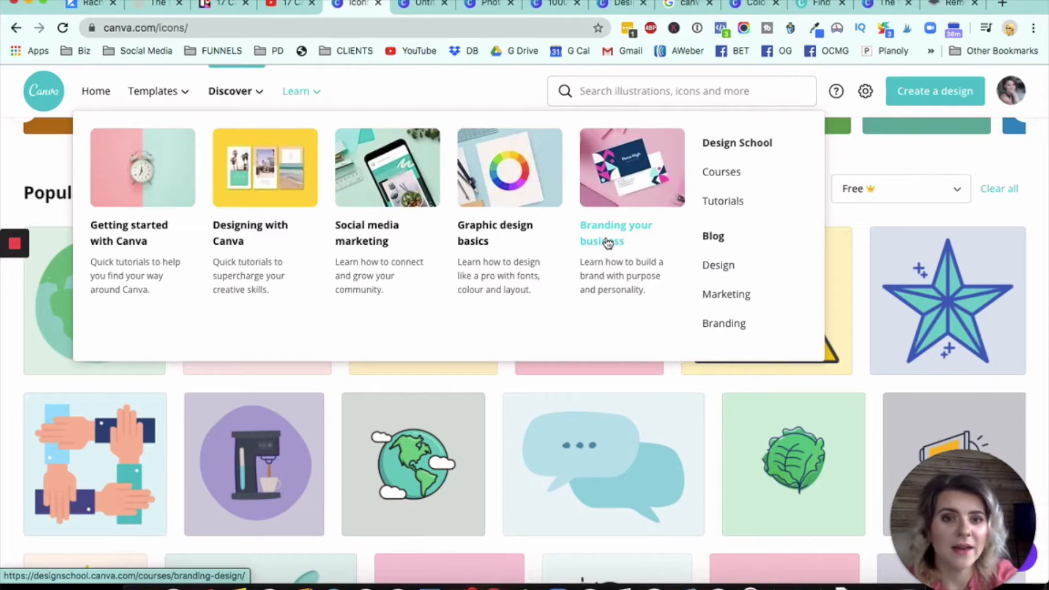
{"action": "left_click", "coordinate": [740, 175]}
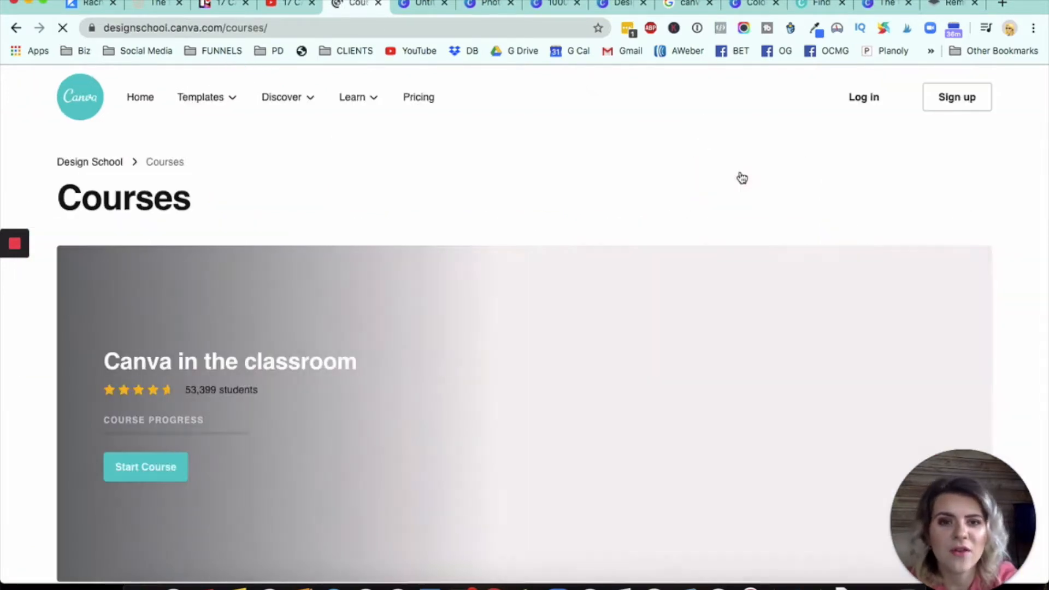
{"action": "scroll", "coordinate": [555, 273], "scroll_direction": "down", "scroll_amount": 3}
{"action": "scroll", "coordinate": [555, 273], "scroll_direction": "down", "scroll_amount": 5}
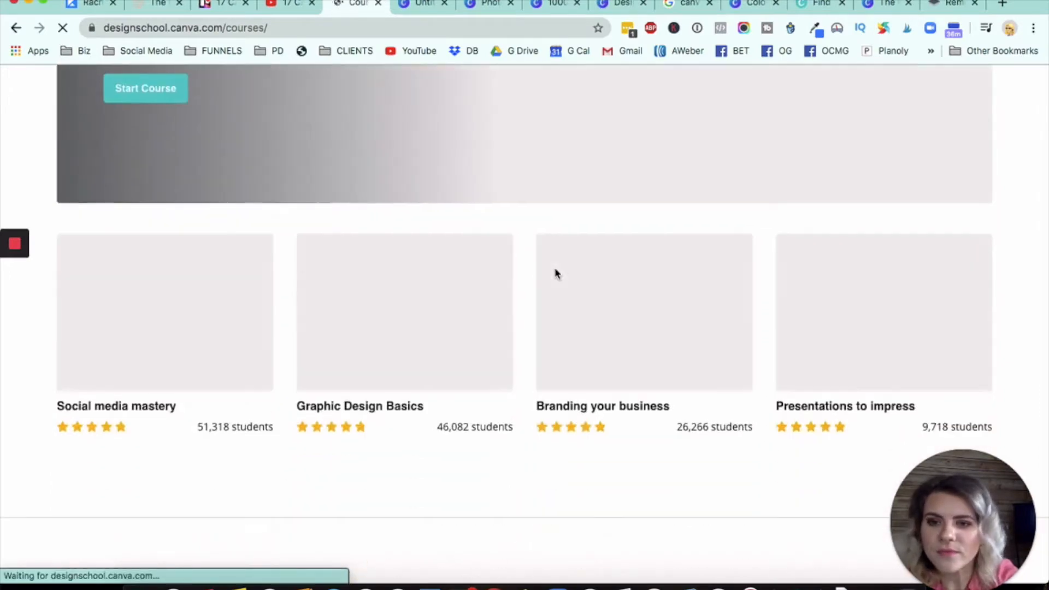
{"action": "scroll", "coordinate": [522, 405], "scroll_direction": "down", "scroll_amount": 3}
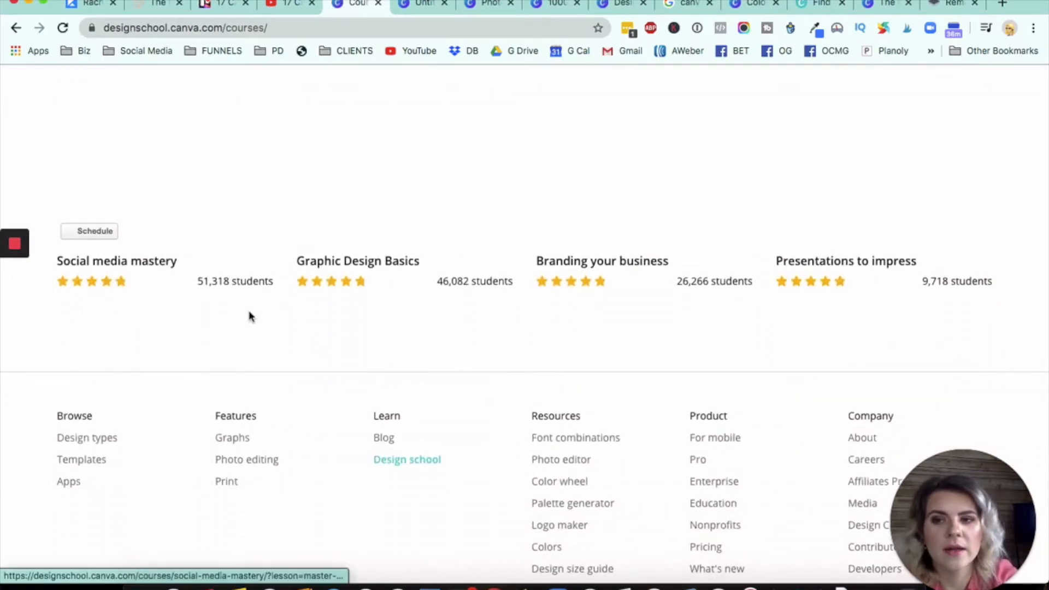
{"action": "scroll", "coordinate": [621, 234], "scroll_direction": "up", "scroll_amount": 2}
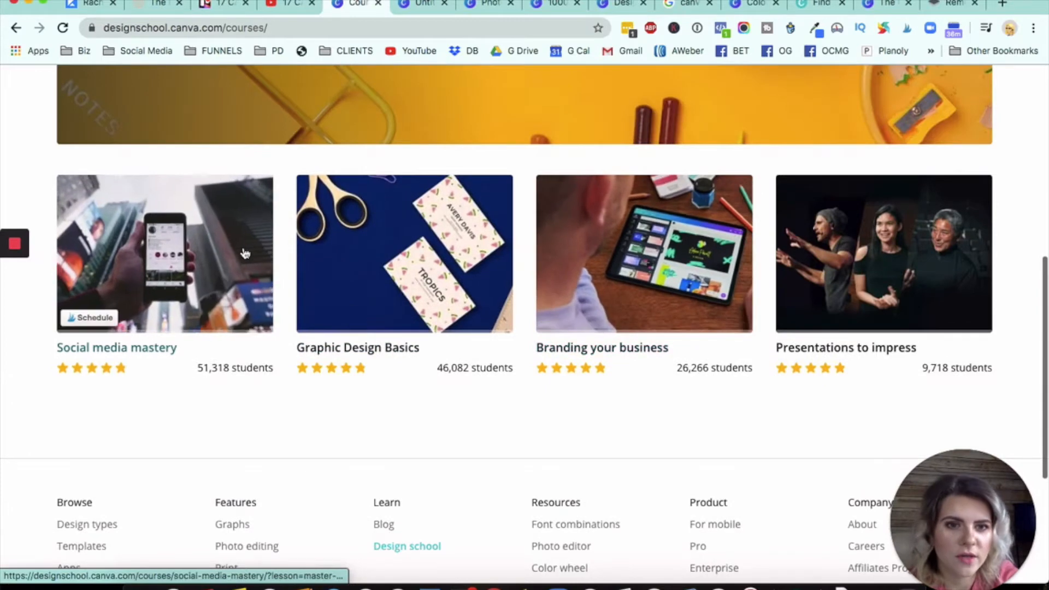
Step: Open the Social media mastery course, look through its lessons and key learnings, and return to the icons page
{"action": "left_click", "coordinate": [196, 311]}
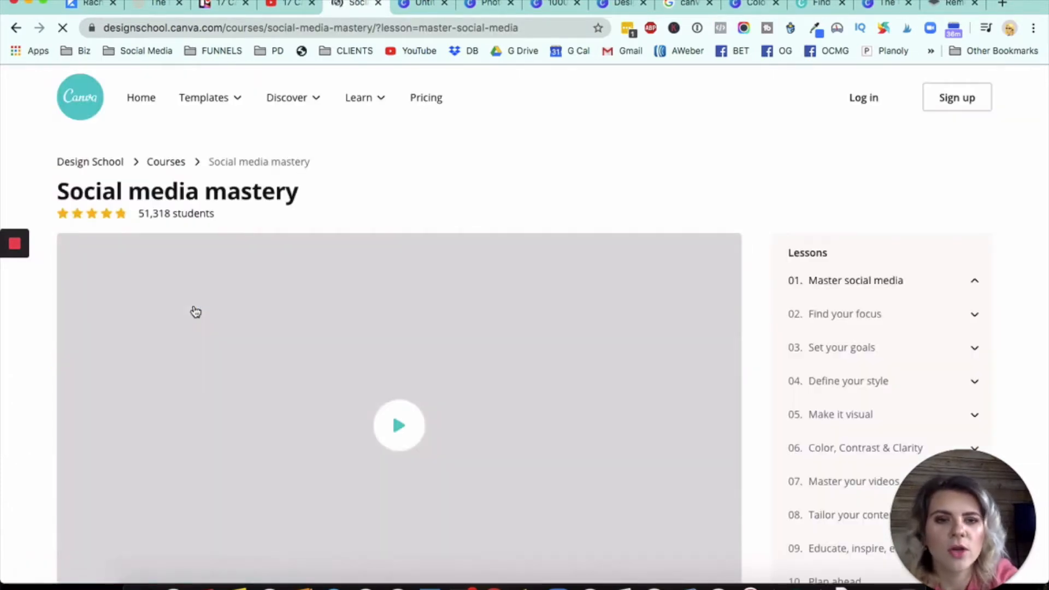
{"action": "scroll", "coordinate": [195, 312], "scroll_direction": "down", "scroll_amount": 4}
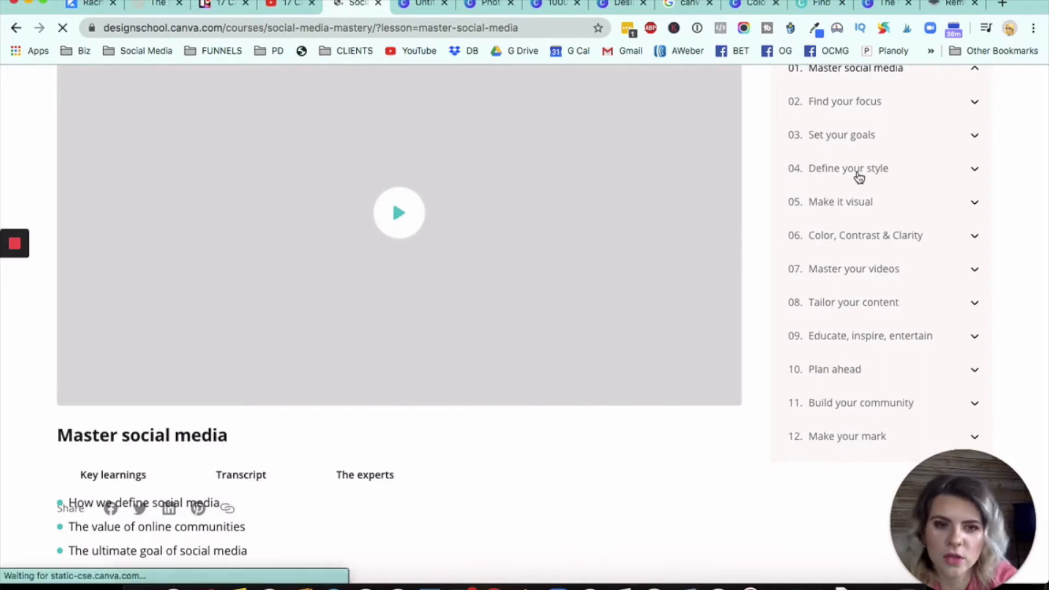
{"action": "scroll", "coordinate": [659, 368], "scroll_direction": "down", "scroll_amount": 4}
{"action": "scroll", "coordinate": [655, 371], "scroll_direction": "down", "scroll_amount": 2}
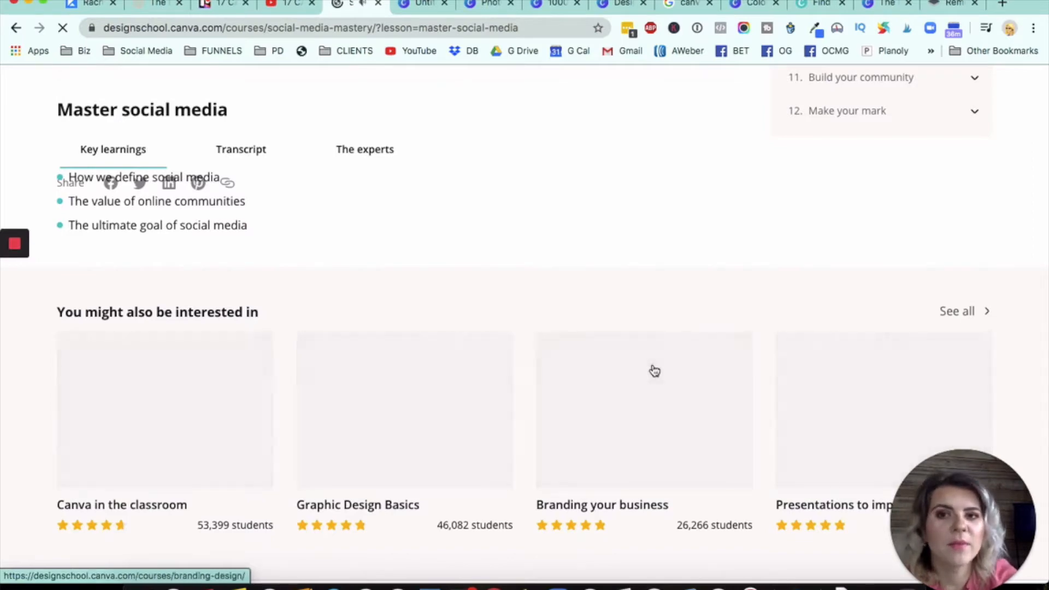
{"action": "scroll", "coordinate": [652, 363], "scroll_direction": "up", "scroll_amount": 3}
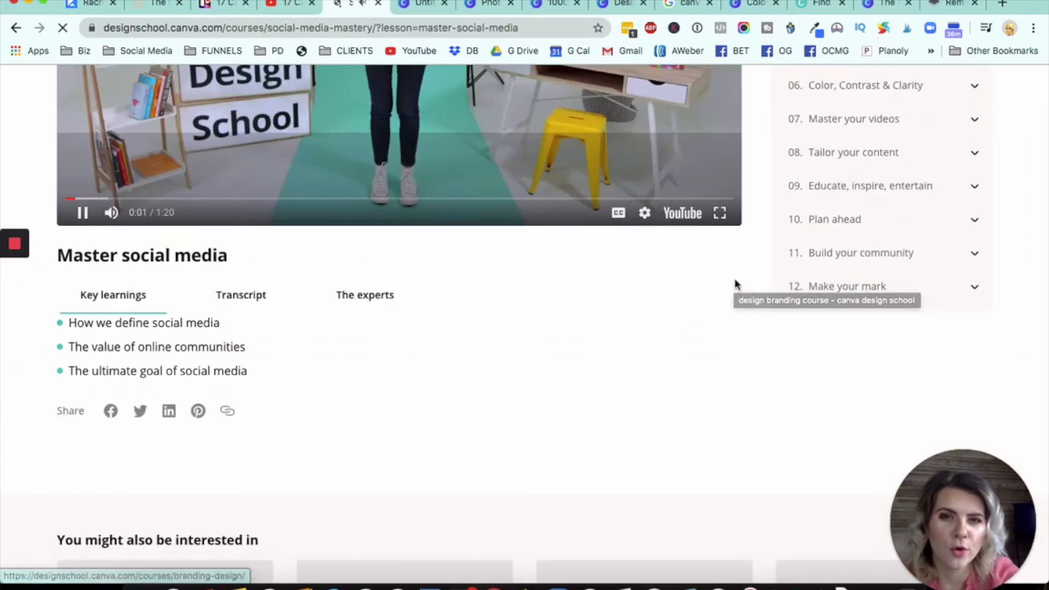
{"action": "scroll", "coordinate": [736, 283], "scroll_direction": "up", "scroll_amount": 3}
{"action": "scroll", "coordinate": [734, 277], "scroll_direction": "up", "scroll_amount": 3}
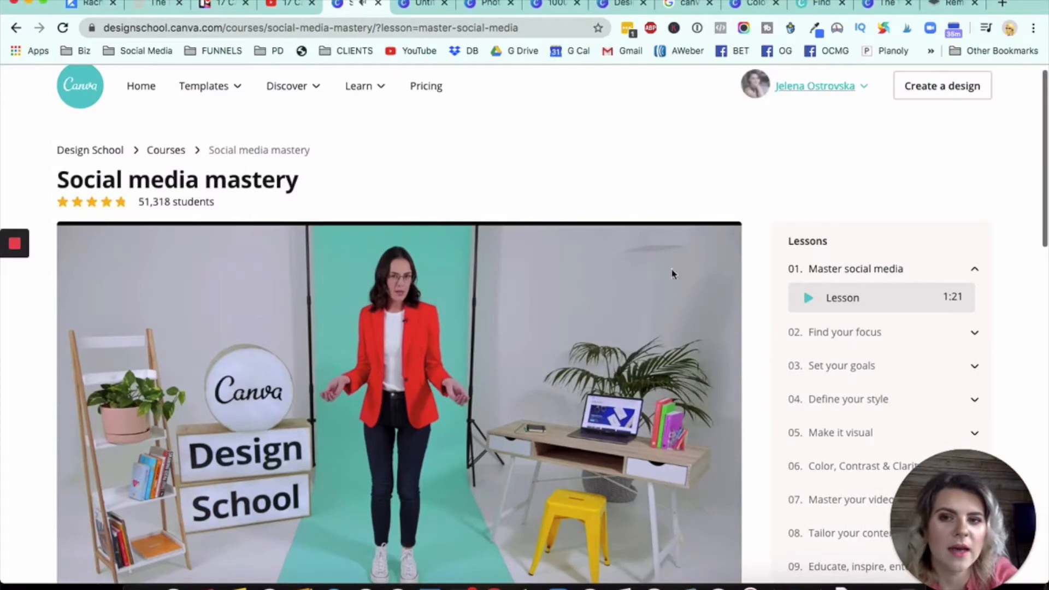
{"action": "left_click", "coordinate": [13, 32]}
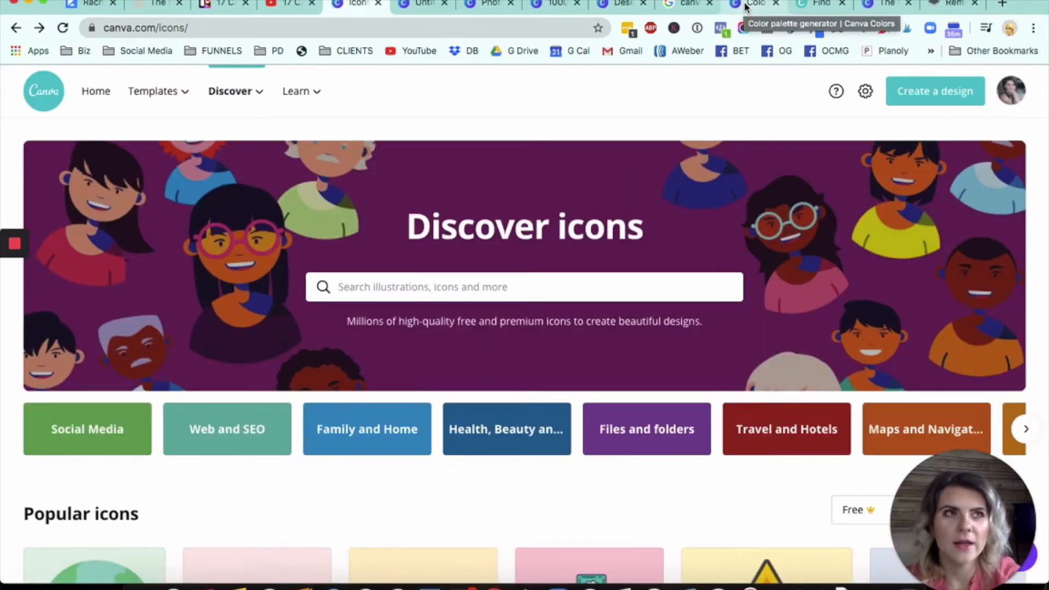
Step: Switch to the color palette generator page, highlight its web address and look through the page's content
{"action": "left_click", "coordinate": [746, 5]}
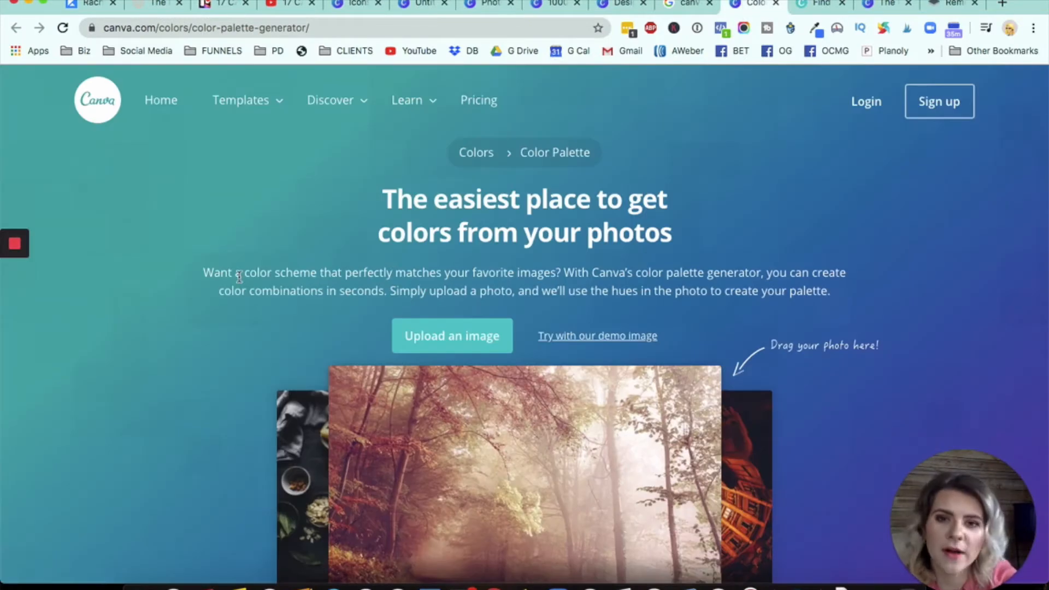
{"action": "left_click", "coordinate": [128, 32]}
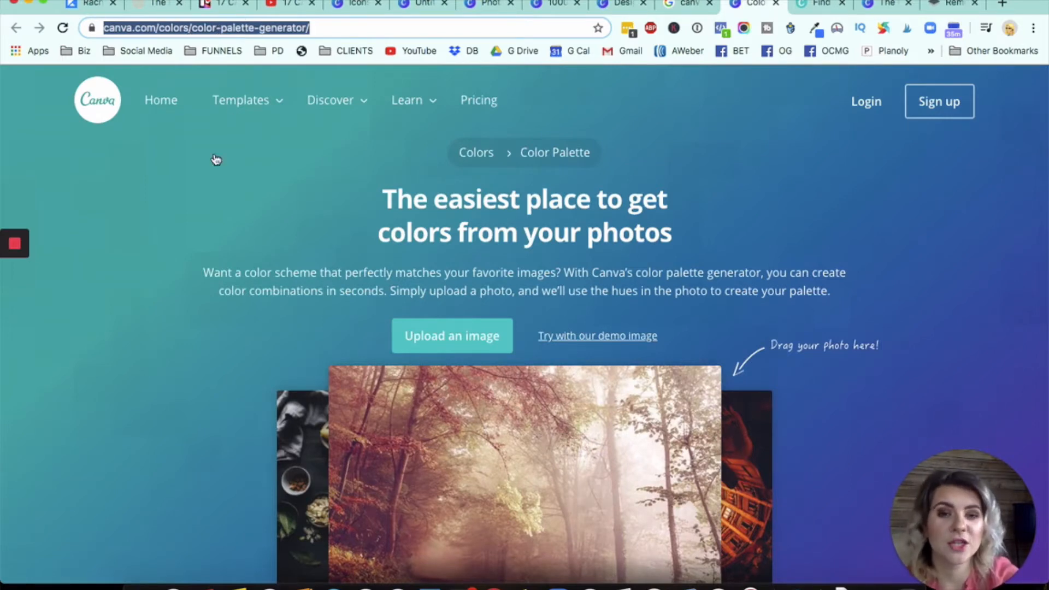
{"action": "scroll", "coordinate": [218, 394], "scroll_direction": "down", "scroll_amount": 5}
{"action": "scroll", "coordinate": [218, 396], "scroll_direction": "down", "scroll_amount": 12}
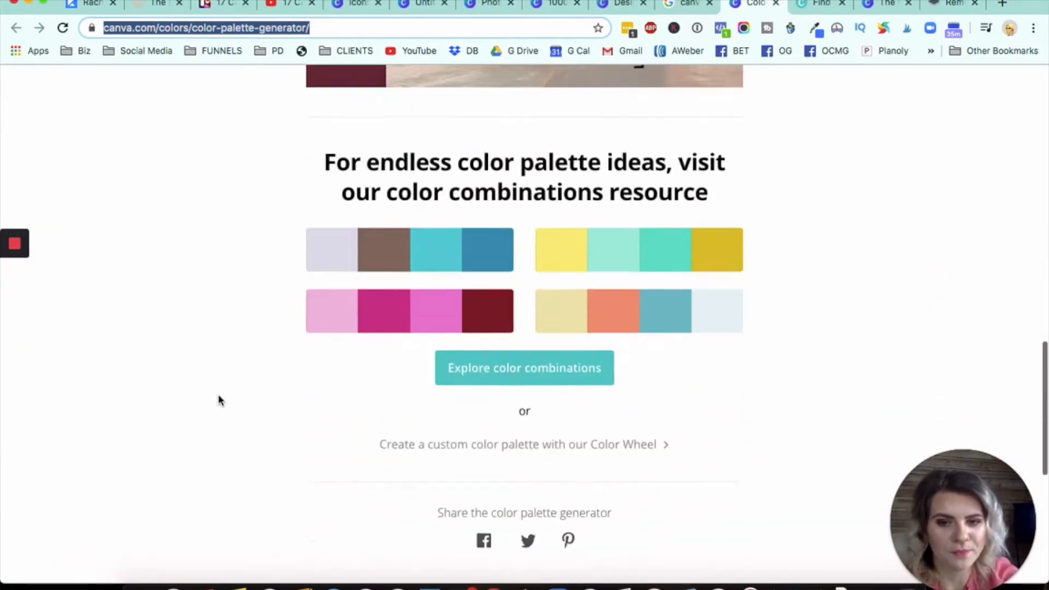
{"action": "scroll", "coordinate": [218, 401], "scroll_direction": "down", "scroll_amount": 4}
{"action": "scroll", "coordinate": [218, 401], "scroll_direction": "up", "scroll_amount": 15}
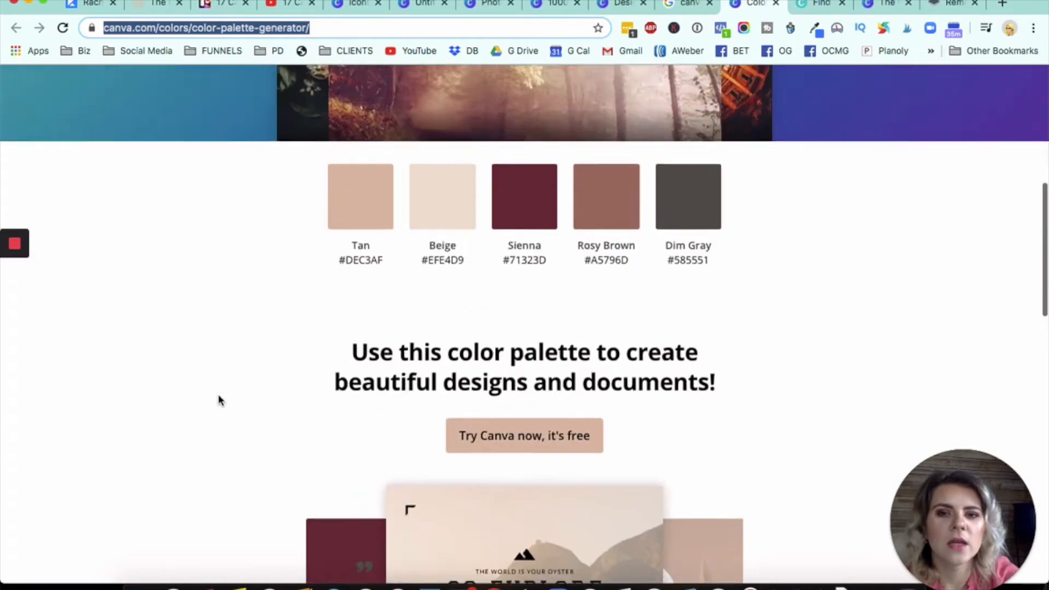
{"action": "scroll", "coordinate": [219, 401], "scroll_direction": "up", "scroll_amount": 8}
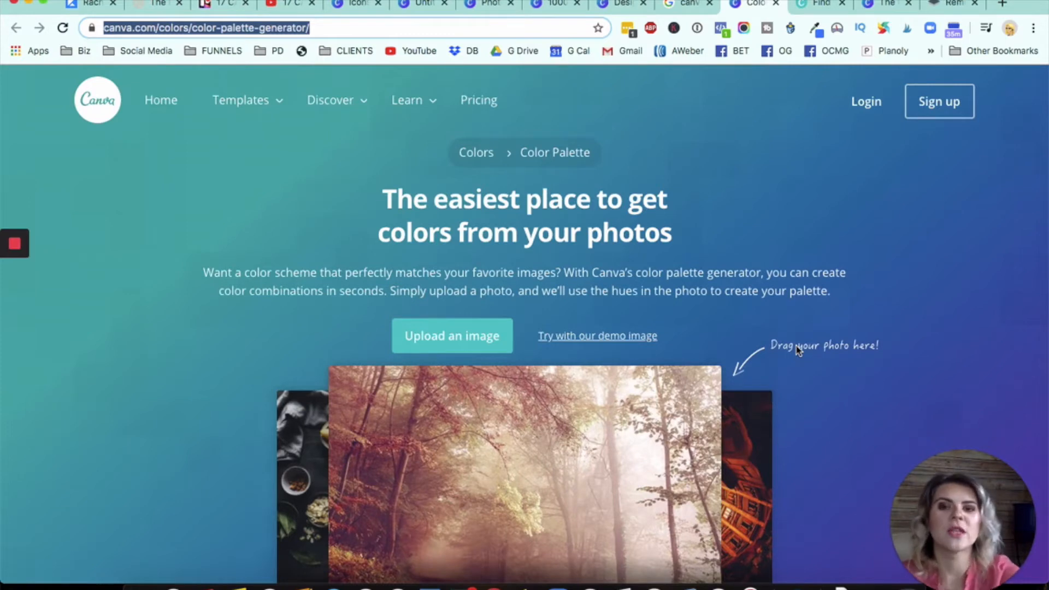
Step: Review the sample photo's palette colors and open the color combinations and Color Wheel resources in separate tabs
{"action": "scroll", "coordinate": [884, 437], "scroll_direction": "down", "scroll_amount": 5}
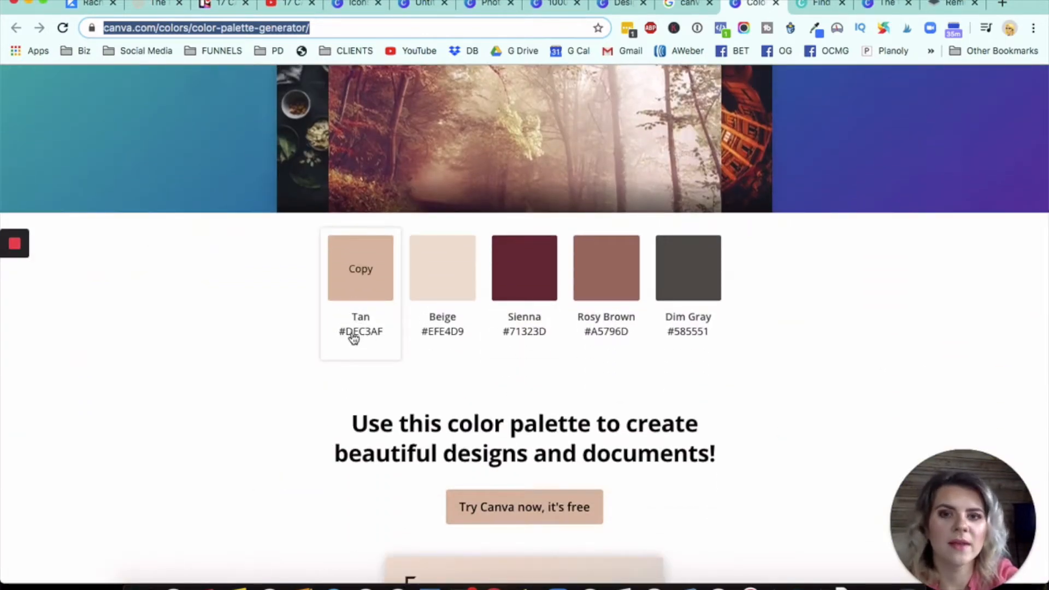
{"action": "scroll", "coordinate": [363, 361], "scroll_direction": "down", "scroll_amount": 15}
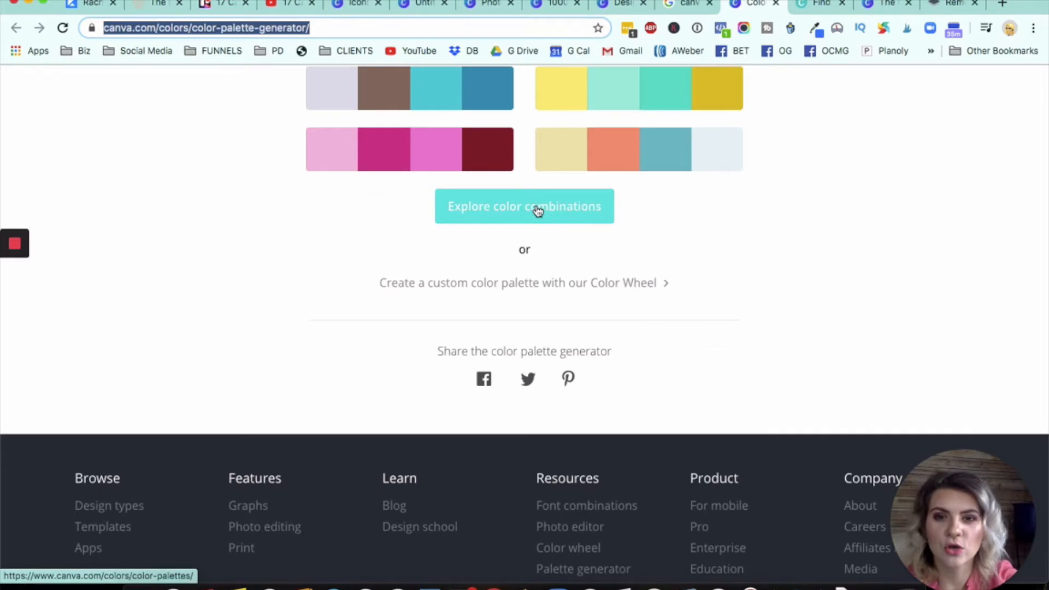
{"action": "left_click", "coordinate": [514, 212]}
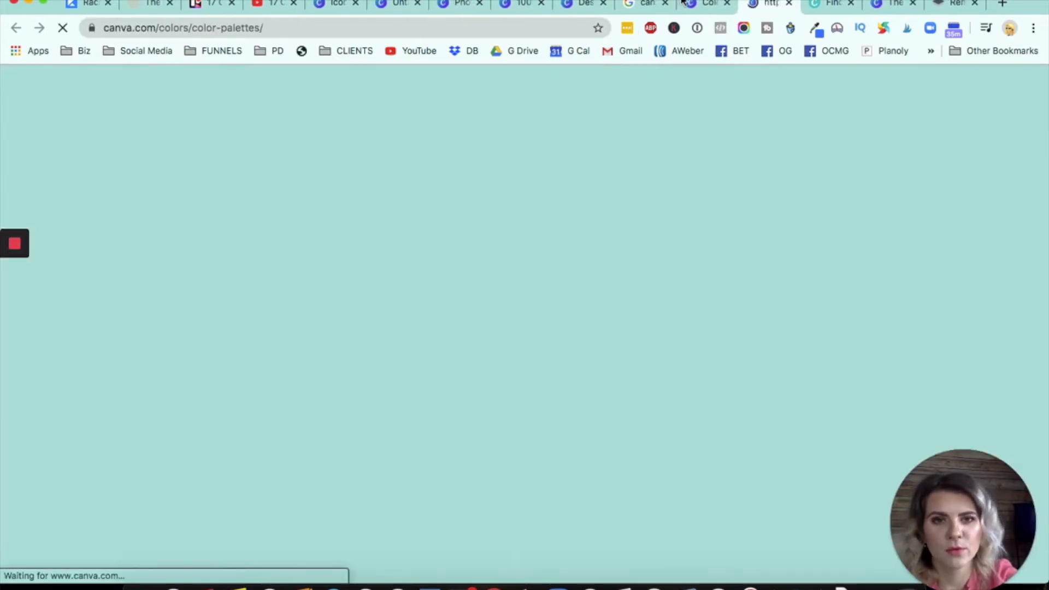
{"action": "left_click", "coordinate": [692, 5]}
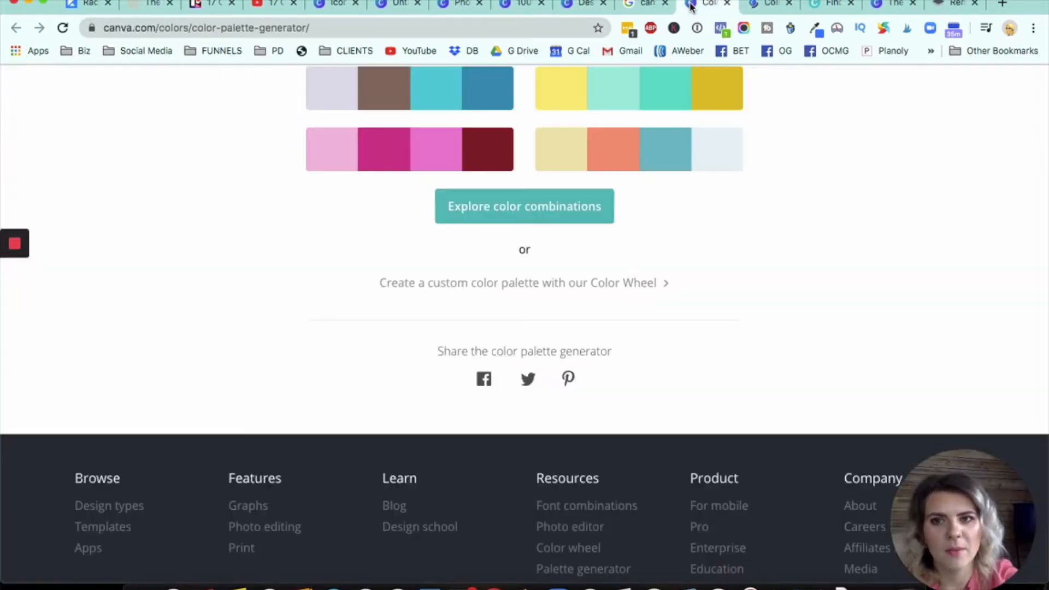
{"action": "left_click", "coordinate": [529, 290]}
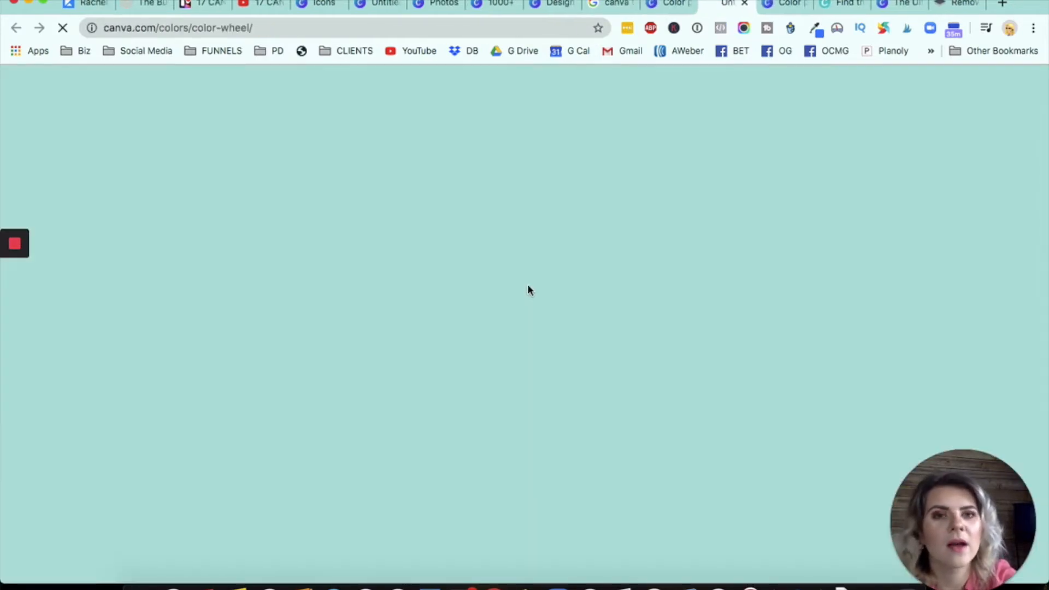
Step: Switch to the Color palettes page and browse its collection of color combinations
{"action": "left_click", "coordinate": [780, 4]}
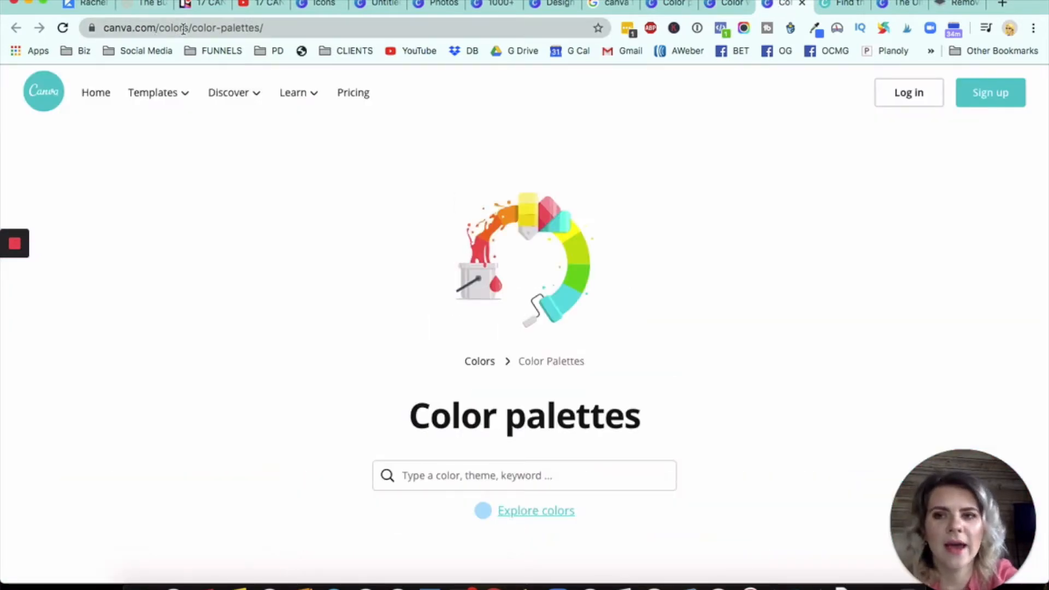
{"action": "scroll", "coordinate": [304, 222], "scroll_direction": "down", "scroll_amount": 6}
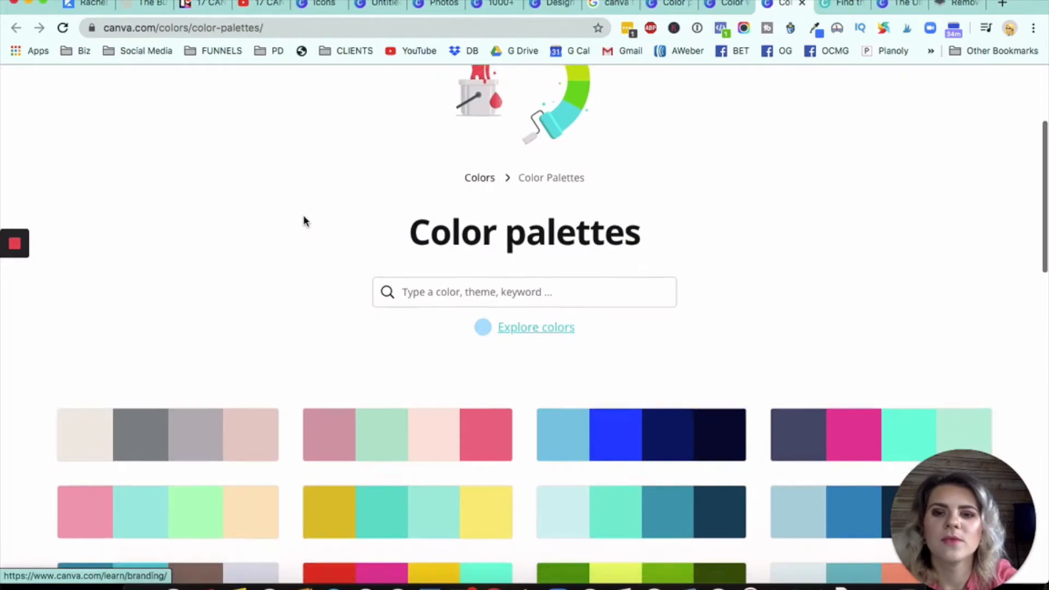
{"action": "scroll", "coordinate": [293, 328], "scroll_direction": "down", "scroll_amount": 3}
{"action": "scroll", "coordinate": [293, 328], "scroll_direction": "up", "scroll_amount": 8}
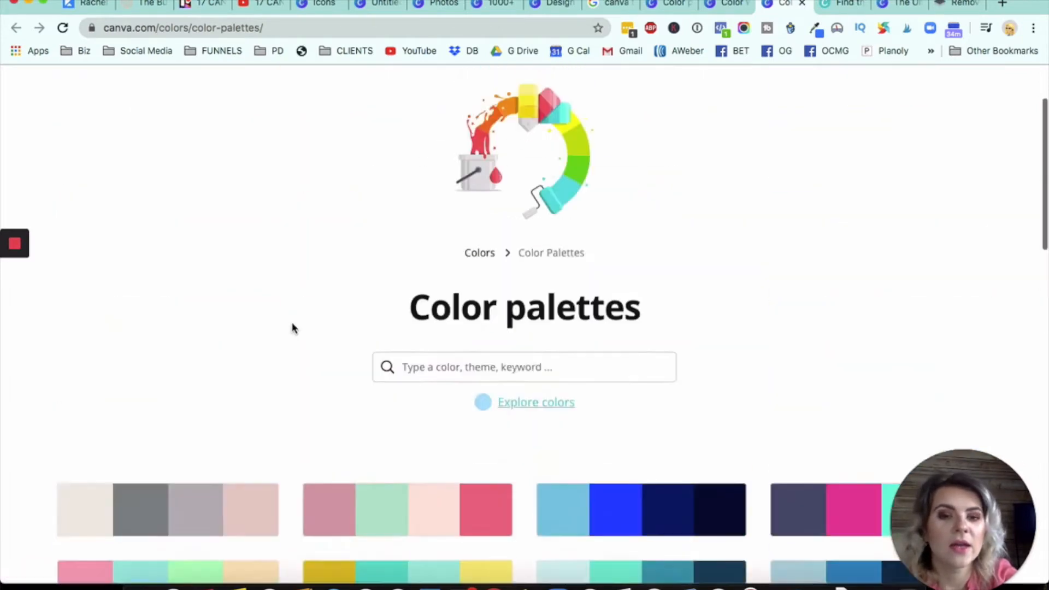
{"action": "scroll", "coordinate": [468, 322], "scroll_direction": "down", "scroll_amount": 3}
{"action": "scroll", "coordinate": [475, 317], "scroll_direction": "down", "scroll_amount": 15}
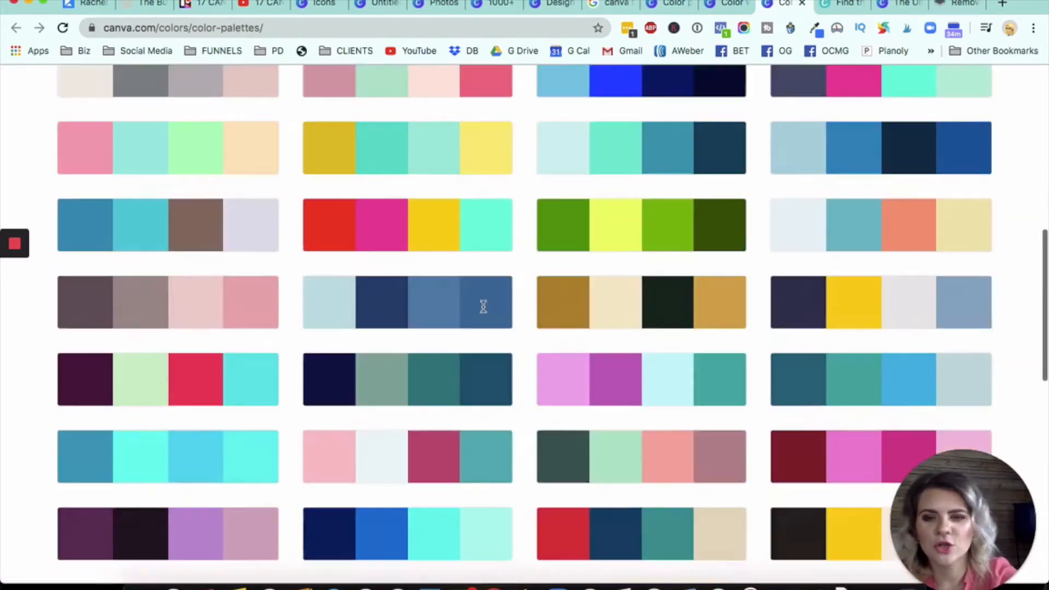
{"action": "scroll", "coordinate": [625, 238], "scroll_direction": "up", "scroll_amount": 10}
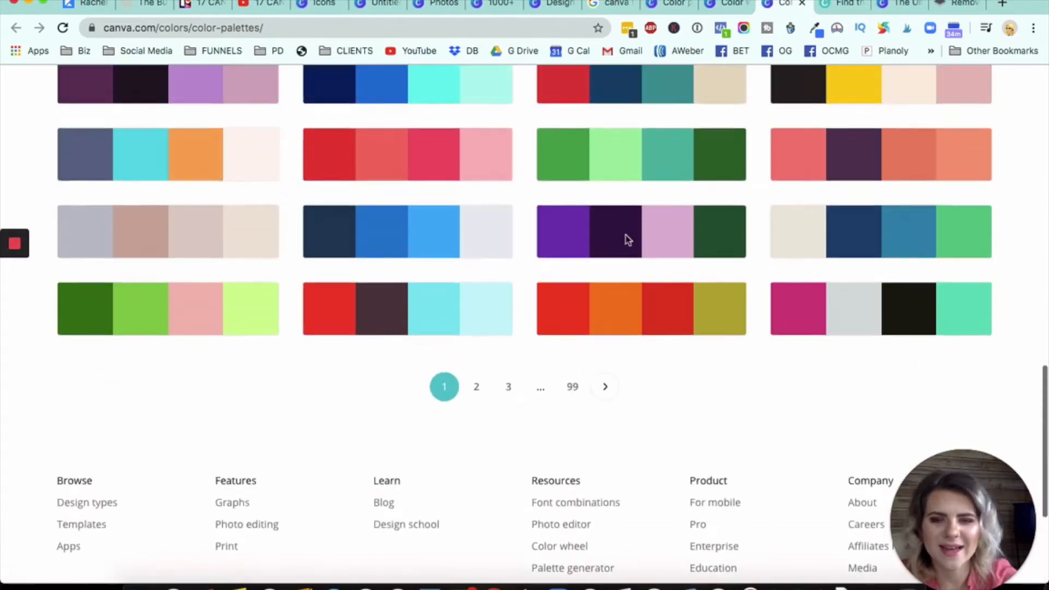
{"action": "scroll", "coordinate": [627, 241], "scroll_direction": "up", "scroll_amount": 5}
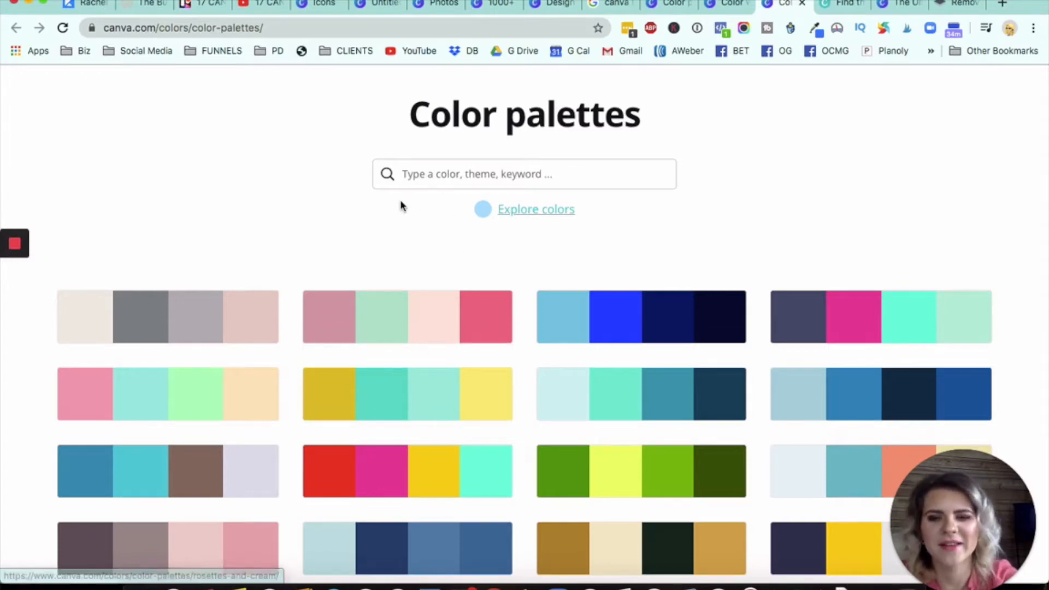
Step: Search the color palettes for yellow and open the Luscious Lemonade combination
{"action": "left_click", "coordinate": [454, 170]}
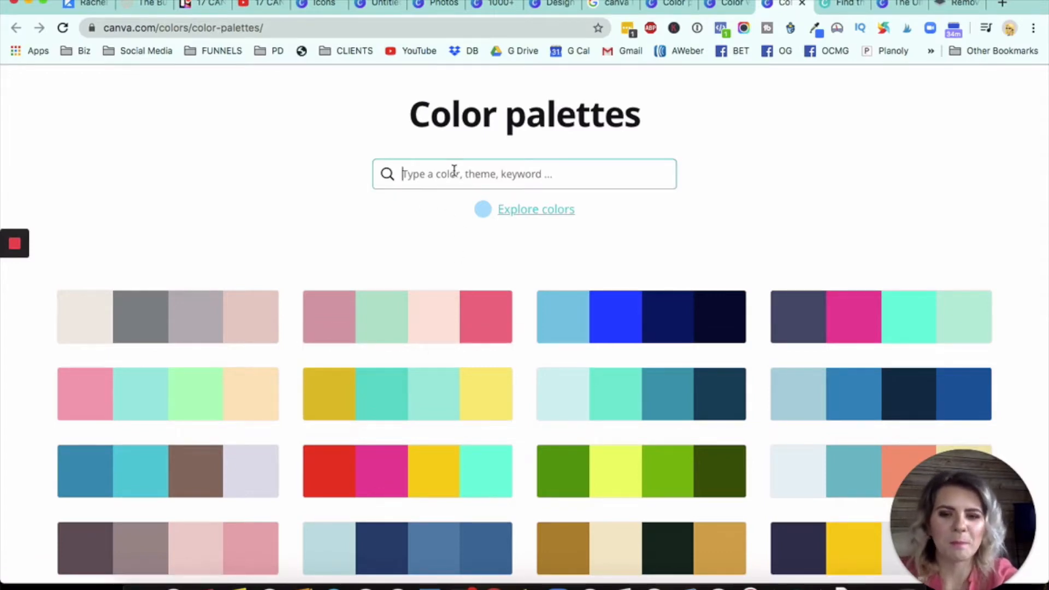
{"action": "left_click", "coordinate": [476, 170]}
{"action": "type", "text": "yellow"}
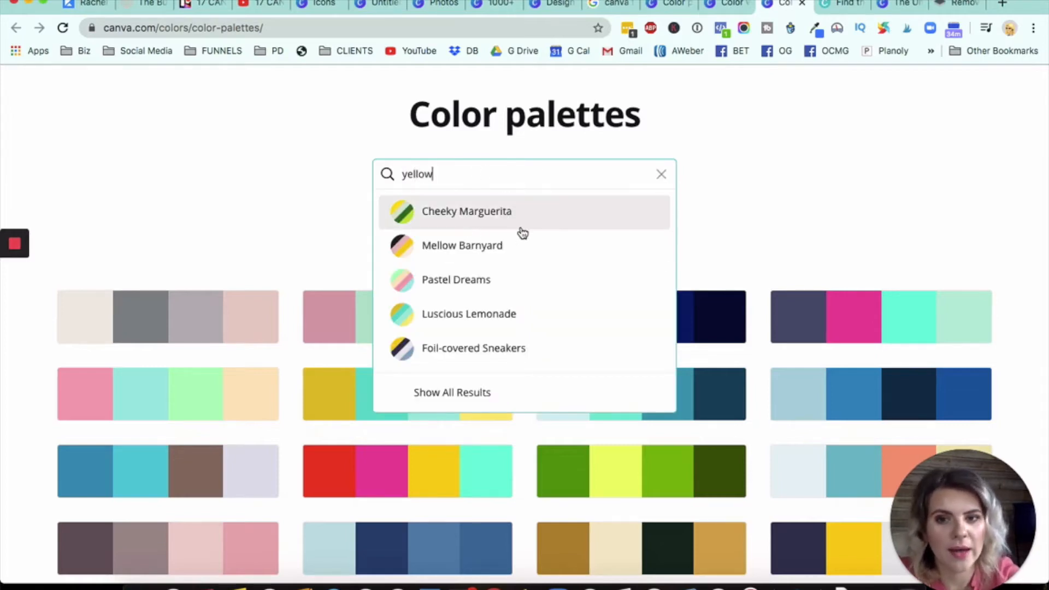
{"action": "left_click", "coordinate": [513, 325]}
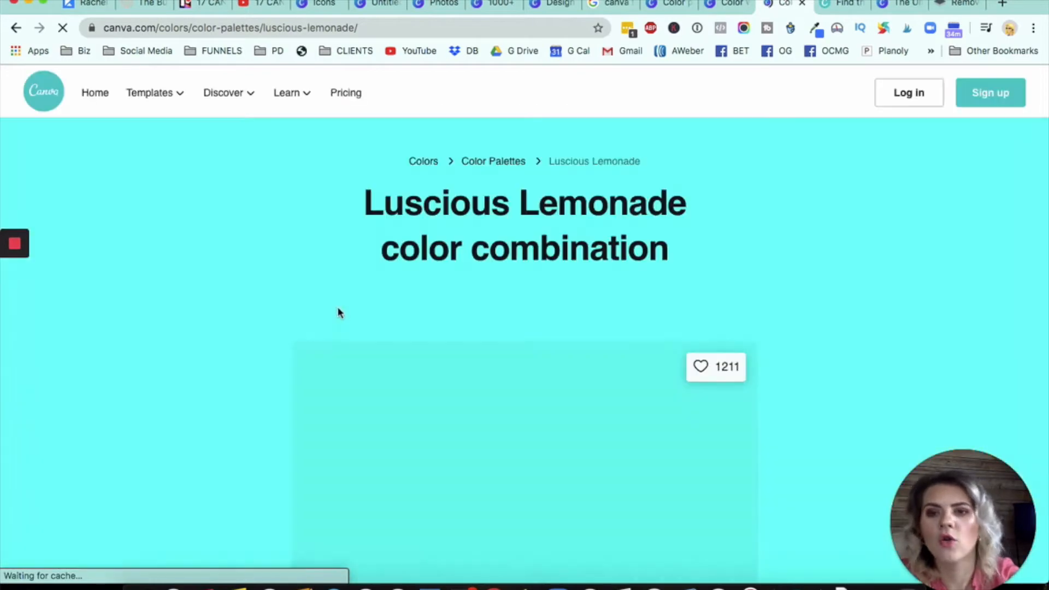
Step: Examine the Luscious Lemonade combination's photo, swatches, color names and hex codes
{"action": "scroll", "coordinate": [438, 297], "scroll_direction": "down", "scroll_amount": 3}
{"action": "scroll", "coordinate": [438, 298], "scroll_direction": "down", "scroll_amount": 4}
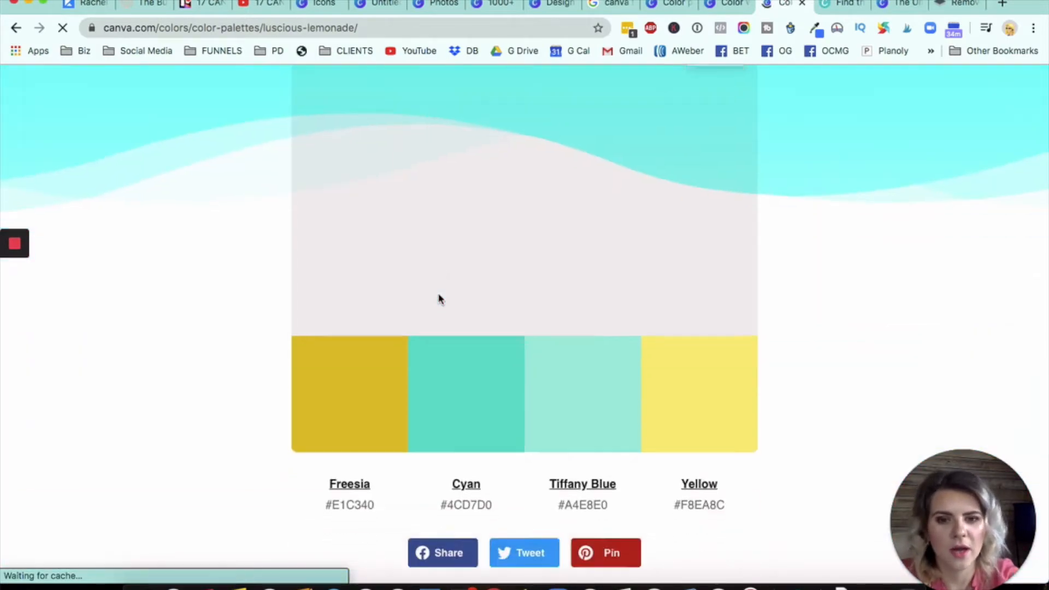
{"action": "scroll", "coordinate": [790, 153], "scroll_direction": "up", "scroll_amount": 3}
{"action": "scroll", "coordinate": [791, 154], "scroll_direction": "up", "scroll_amount": 4}
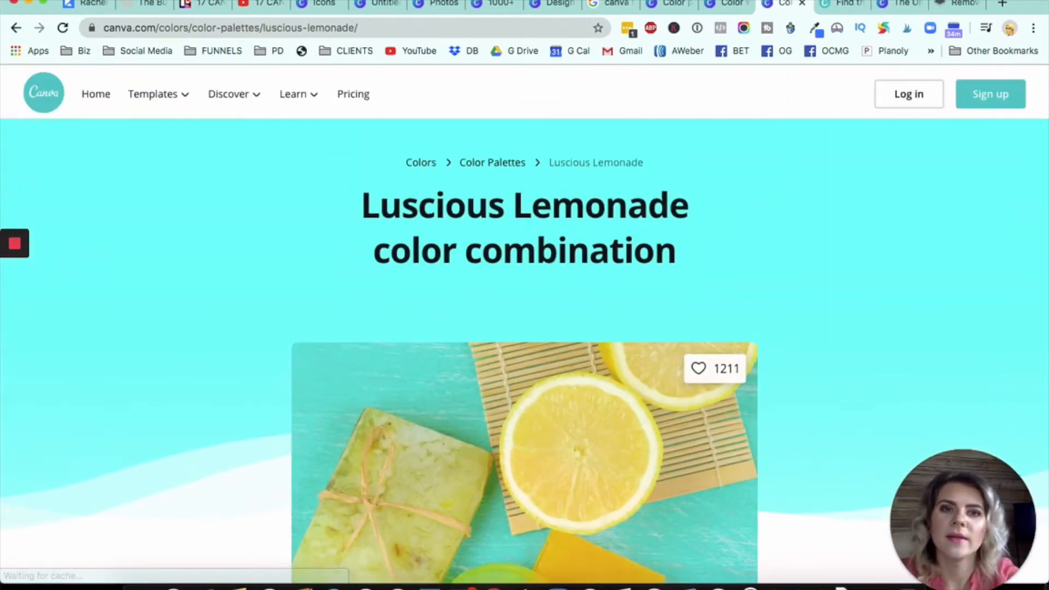
Step: Close the Luscious Lemonade page, switch to the Color Wheel, and pick the bright green #71f40b on it
{"action": "left_click", "coordinate": [802, 4]}
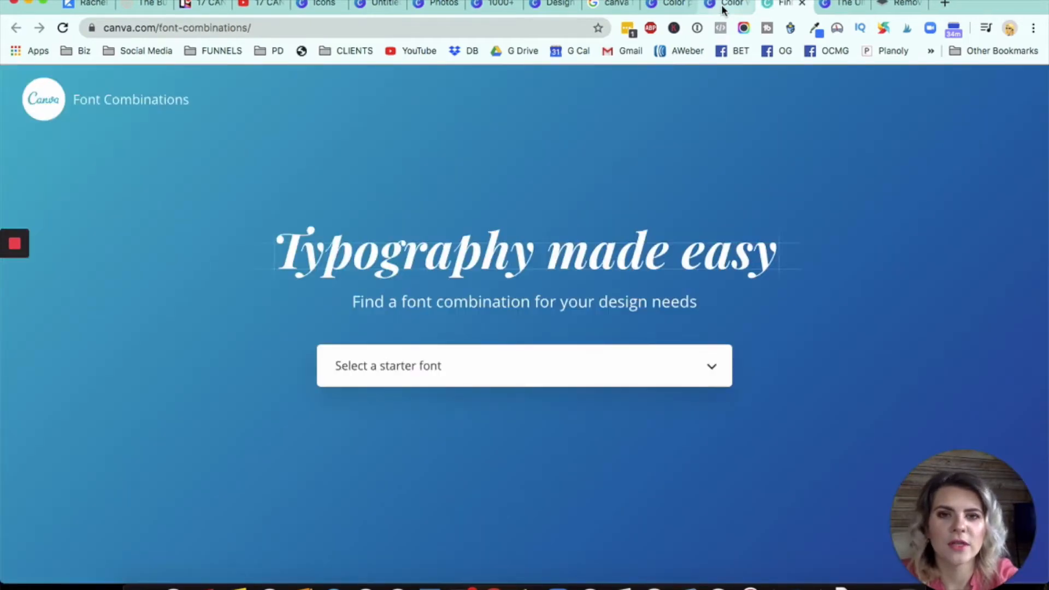
{"action": "left_click", "coordinate": [723, 5]}
{"action": "scroll", "coordinate": [517, 289], "scroll_direction": "down", "scroll_amount": 3}
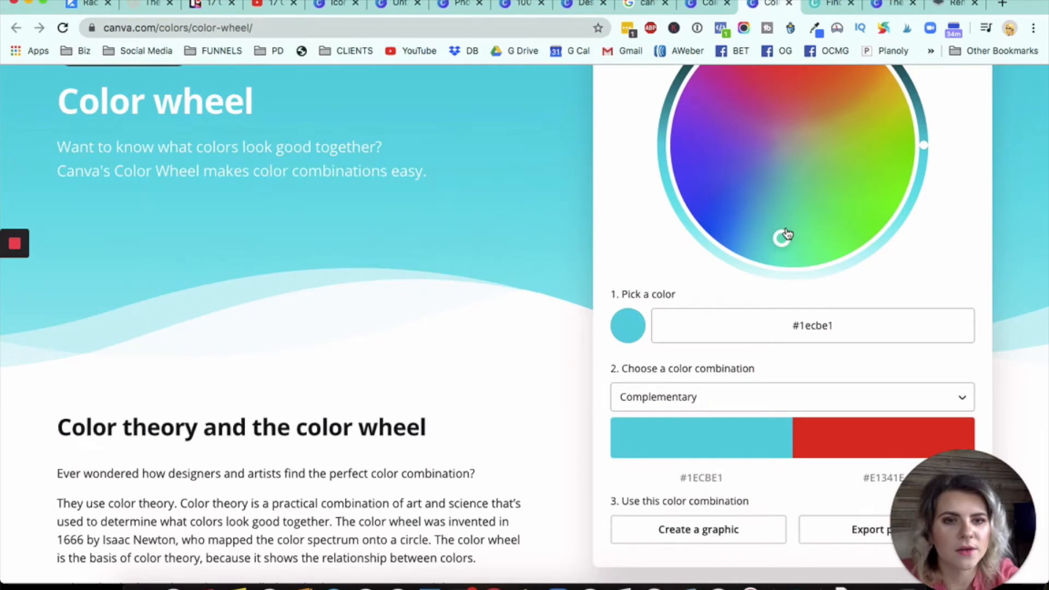
{"action": "scroll", "coordinate": [787, 235], "scroll_direction": "up", "scroll_amount": 1}
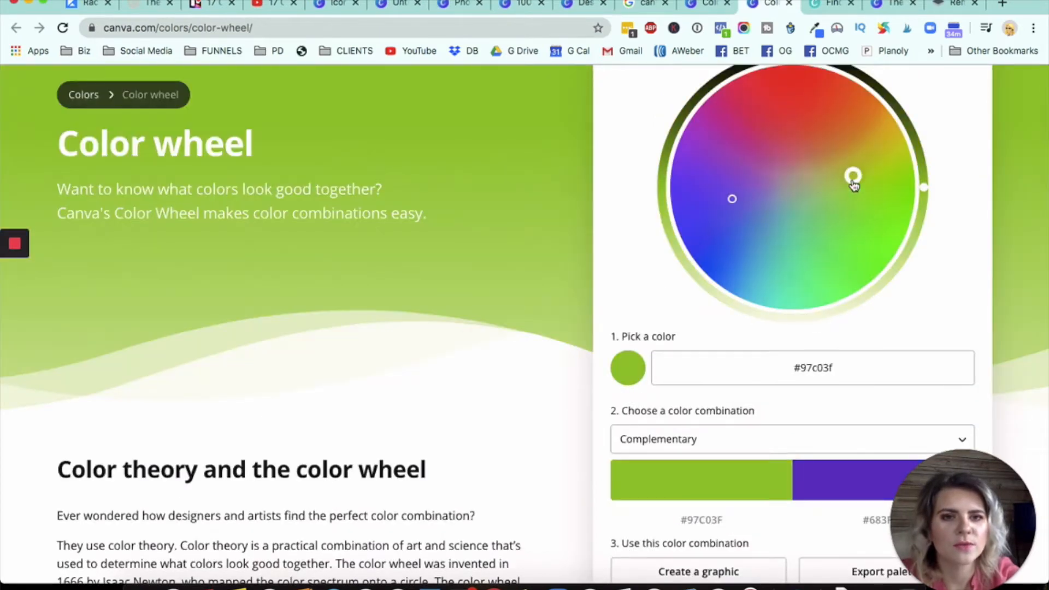
{"action": "left_click_drag", "start_coordinate": [854, 186], "coordinate": [907, 196]}
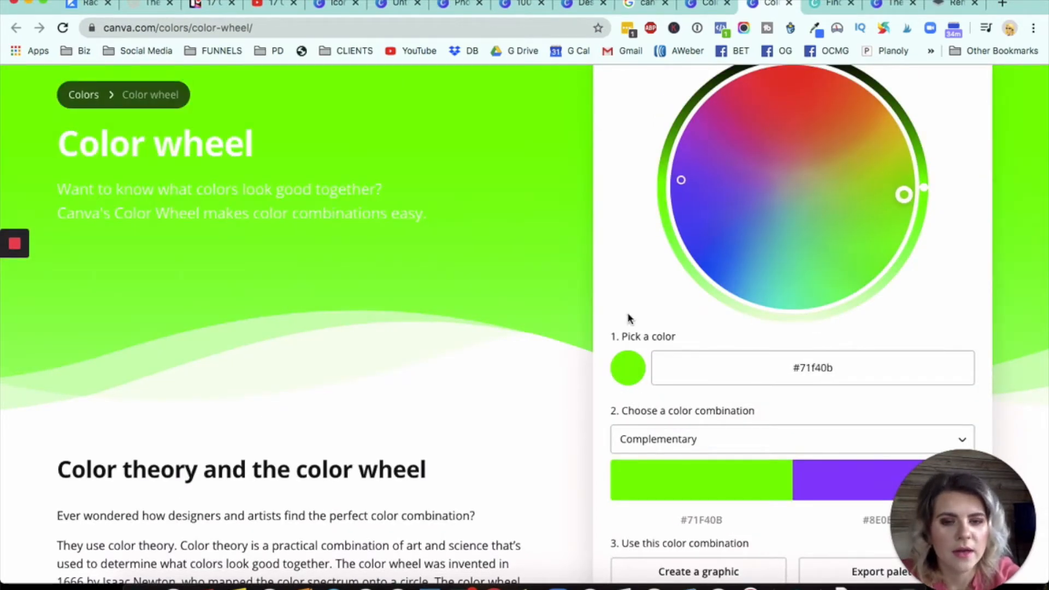
Step: Preview the Triadic color combination for the picked green and change the combination to Tetradic
{"action": "scroll", "coordinate": [628, 319], "scroll_direction": "down", "scroll_amount": 3}
{"action": "left_click", "coordinate": [721, 318]}
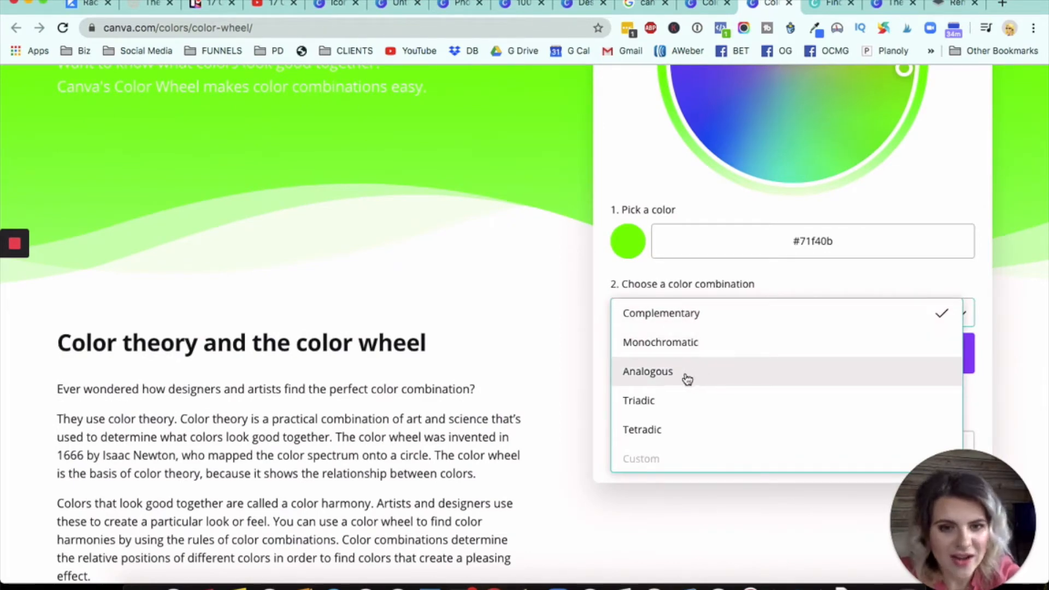
{"action": "left_click", "coordinate": [673, 408]}
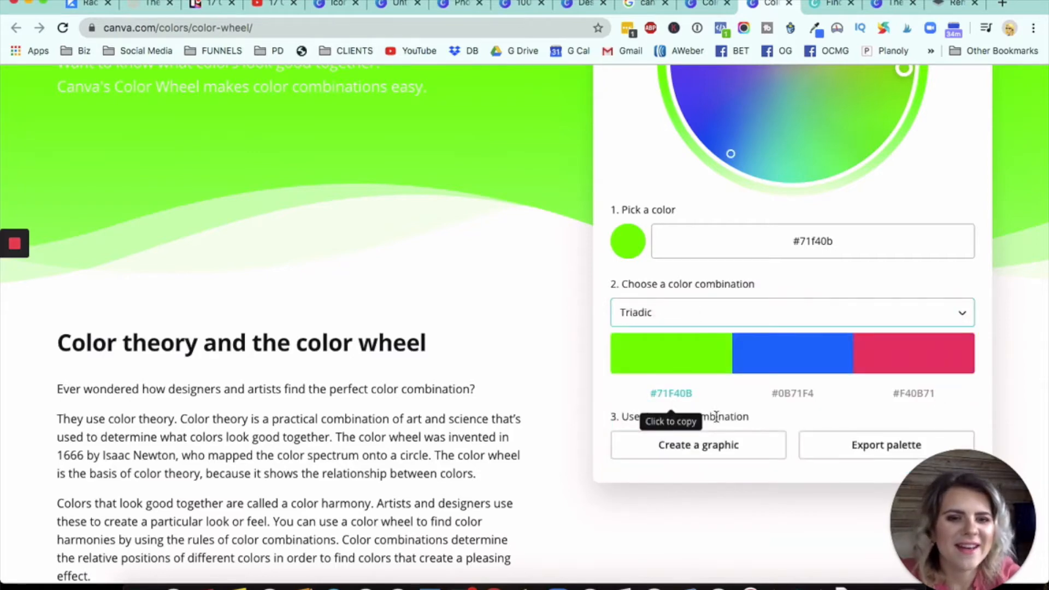
{"action": "left_click", "coordinate": [791, 304]}
{"action": "left_click", "coordinate": [665, 428]}
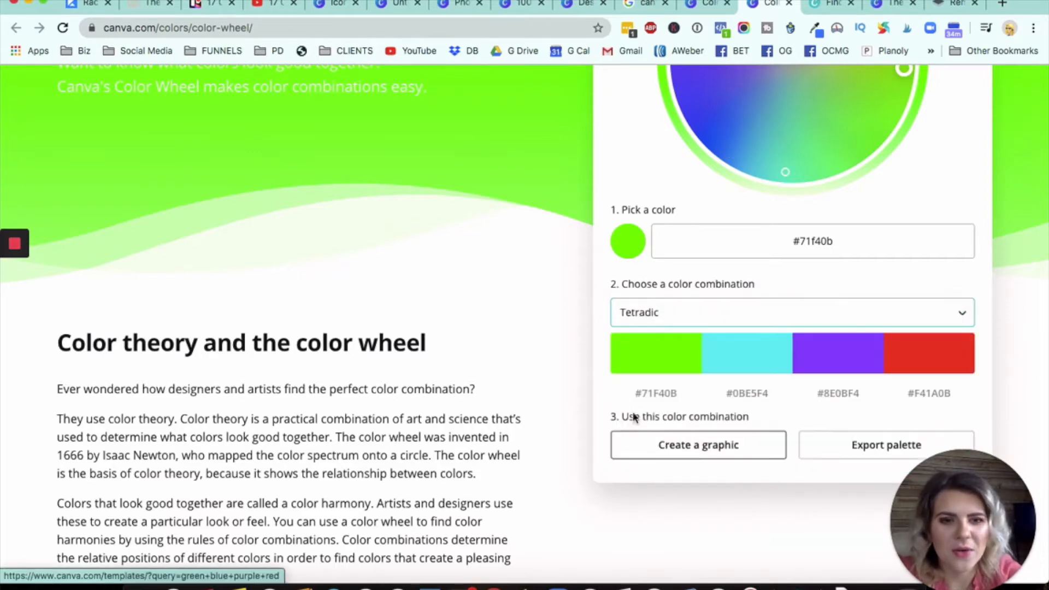
Step: Open the export options for the Tetradic palette, review the sample designs, and return to the color wheel
{"action": "scroll", "coordinate": [776, 381], "scroll_direction": "up", "scroll_amount": 1}
{"action": "scroll", "coordinate": [777, 394], "scroll_direction": "down", "scroll_amount": 2}
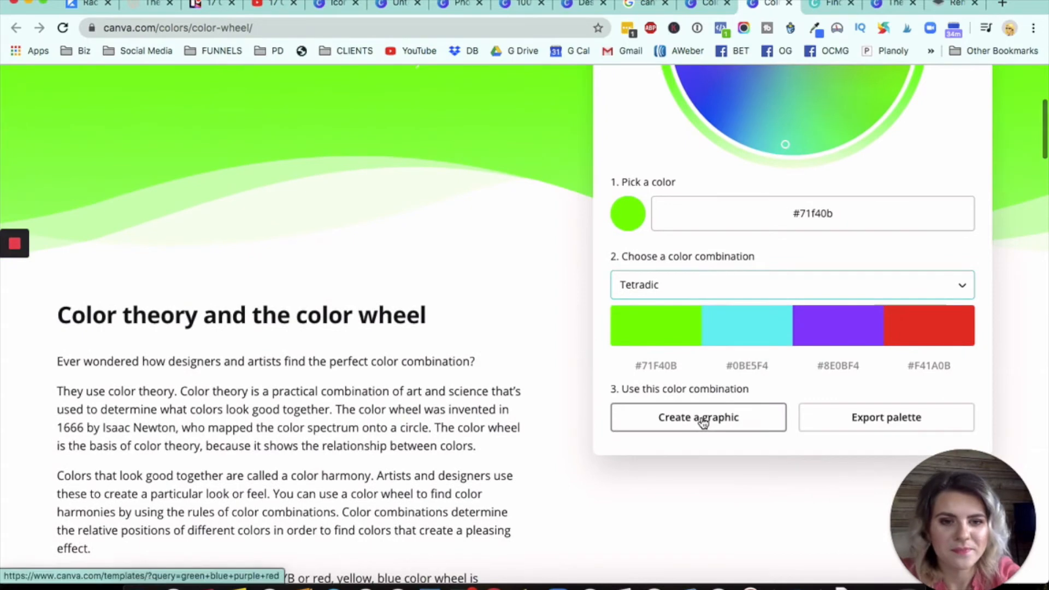
{"action": "left_click", "coordinate": [835, 431]}
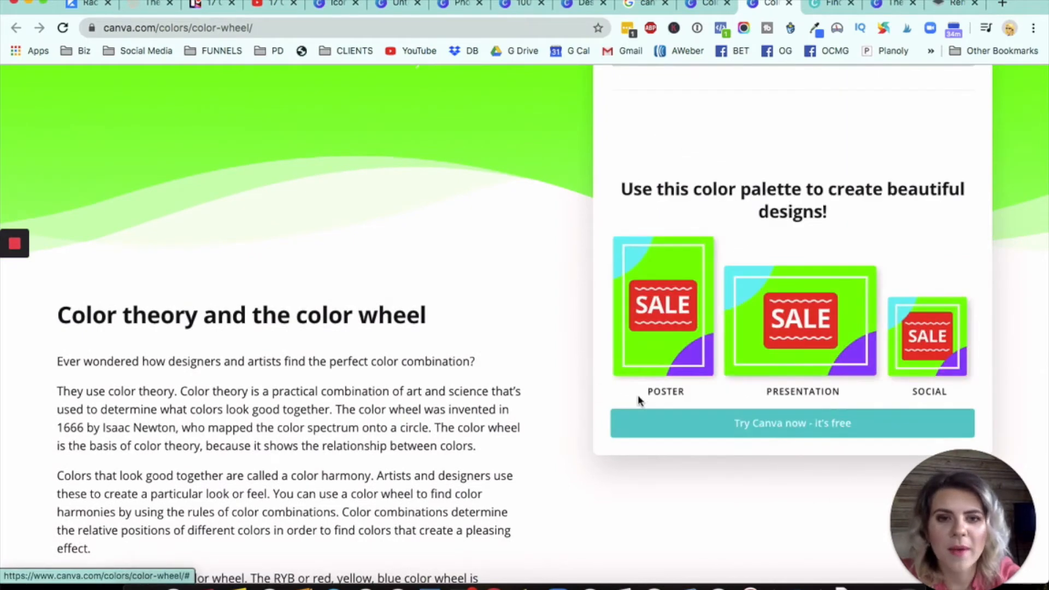
{"action": "scroll", "coordinate": [637, 394], "scroll_direction": "up", "scroll_amount": 1}
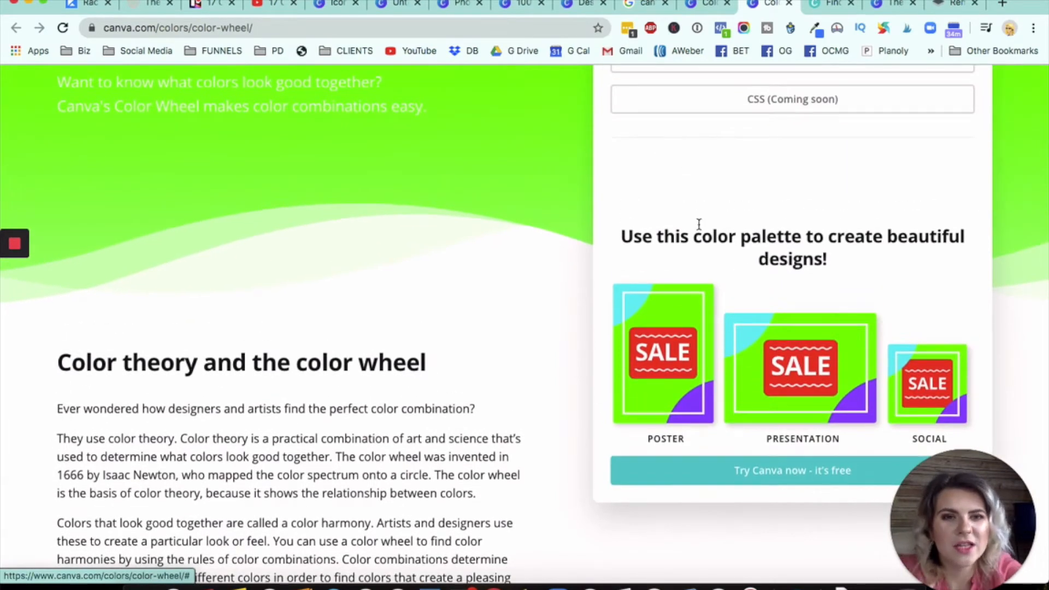
{"action": "scroll", "coordinate": [698, 224], "scroll_direction": "up", "scroll_amount": 3}
{"action": "left_click", "coordinate": [619, 131]}
Step: Create a graphic from the Tetradic palette to view the matching templates, and close the templates page
{"action": "scroll", "coordinate": [667, 386], "scroll_direction": "down", "scroll_amount": 2}
{"action": "left_click", "coordinate": [681, 509]}
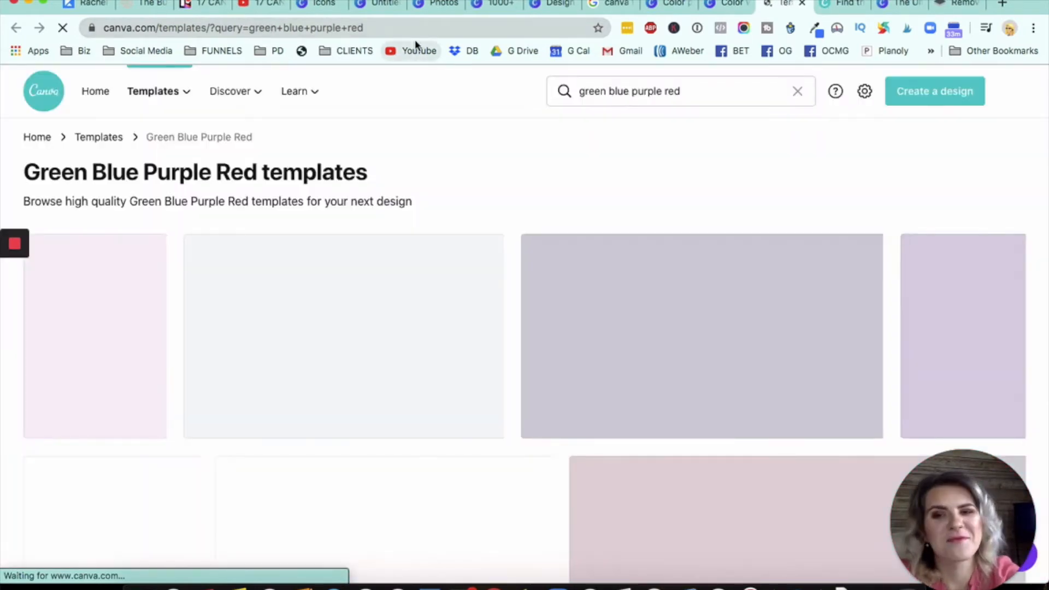
{"action": "scroll", "coordinate": [453, 156], "scroll_direction": "down", "scroll_amount": 2}
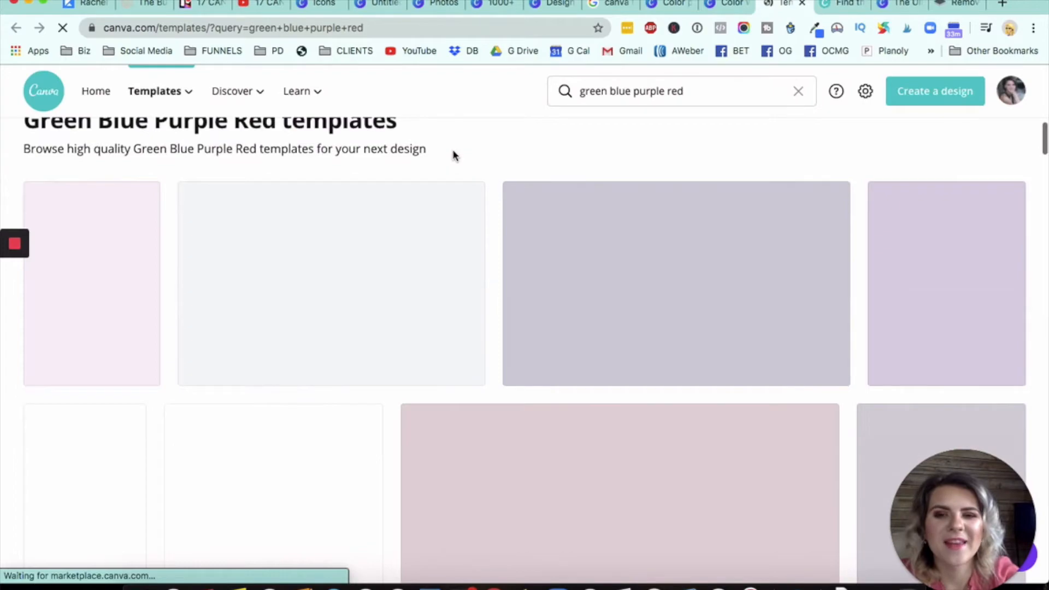
{"action": "left_click", "coordinate": [803, 4]}
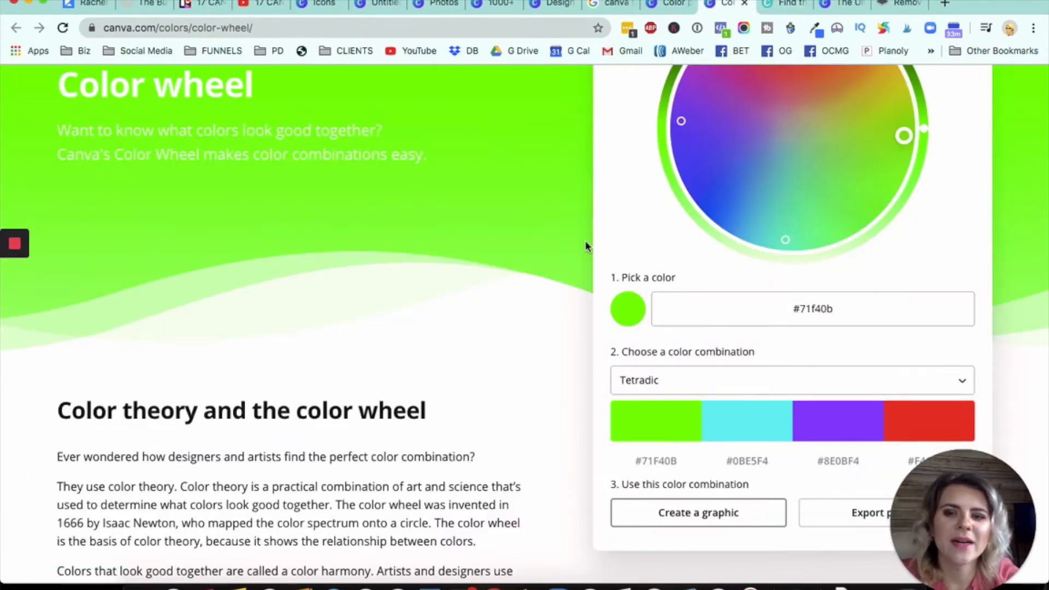
Step: Read through the Color Wheel page's guide to color combinations, color types, shades, hue and color meanings, and close the page
{"action": "scroll", "coordinate": [585, 242], "scroll_direction": "down", "scroll_amount": 15}
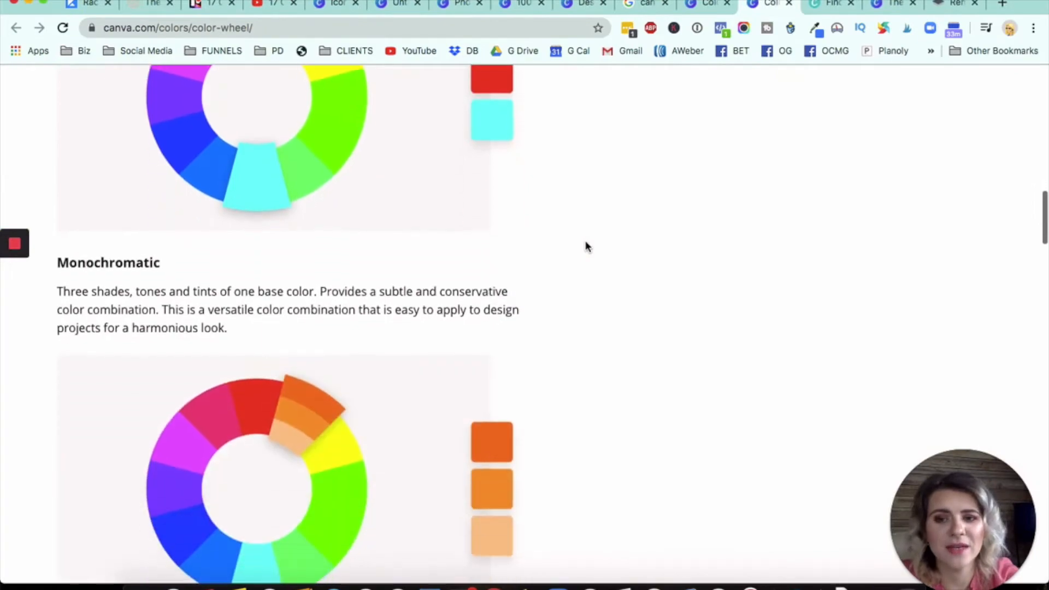
{"action": "scroll", "coordinate": [586, 243], "scroll_direction": "down", "scroll_amount": 12}
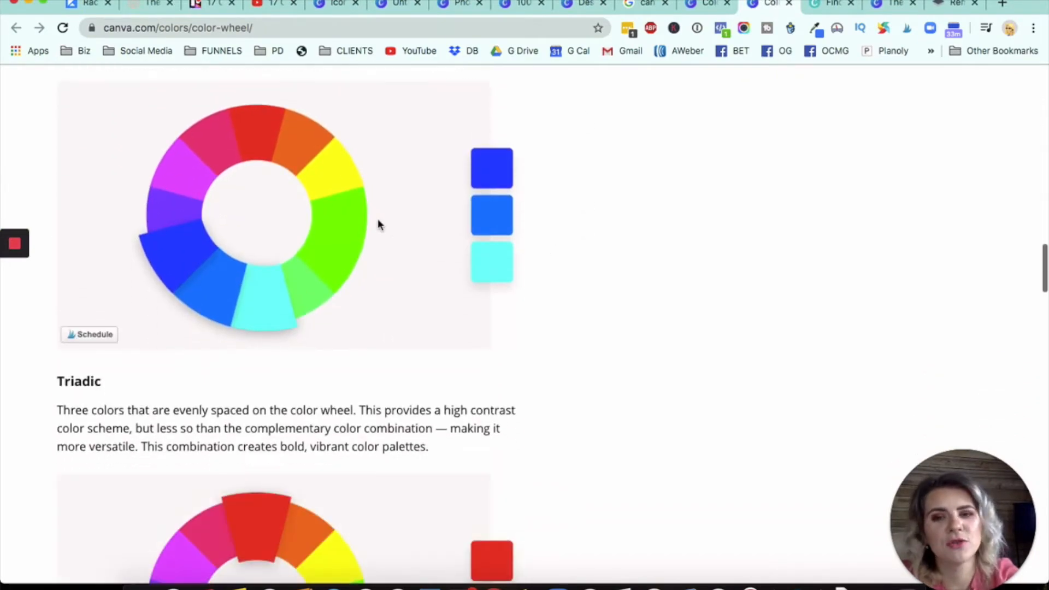
{"action": "scroll", "coordinate": [378, 225], "scroll_direction": "down", "scroll_amount": 15}
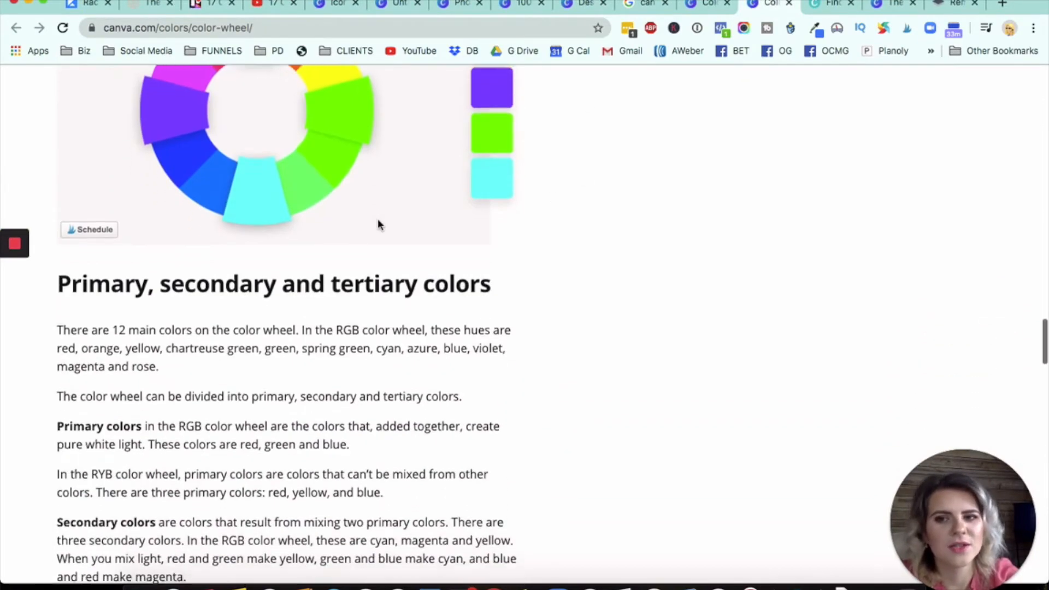
{"action": "scroll", "coordinate": [379, 222], "scroll_direction": "down", "scroll_amount": 15}
{"action": "scroll", "coordinate": [379, 221], "scroll_direction": "down", "scroll_amount": 12}
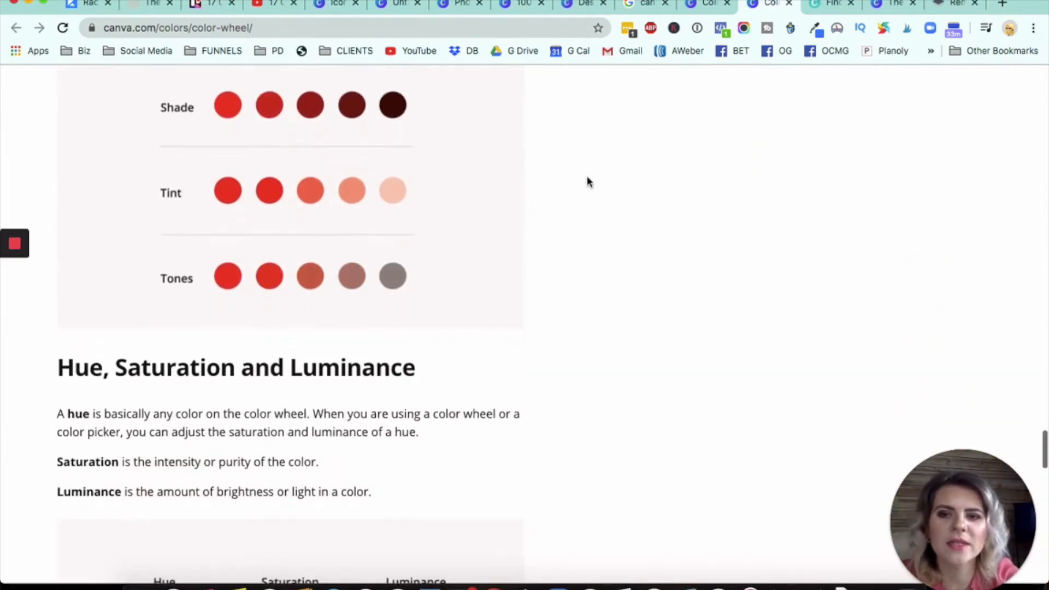
{"action": "scroll", "coordinate": [583, 218], "scroll_direction": "down", "scroll_amount": 10}
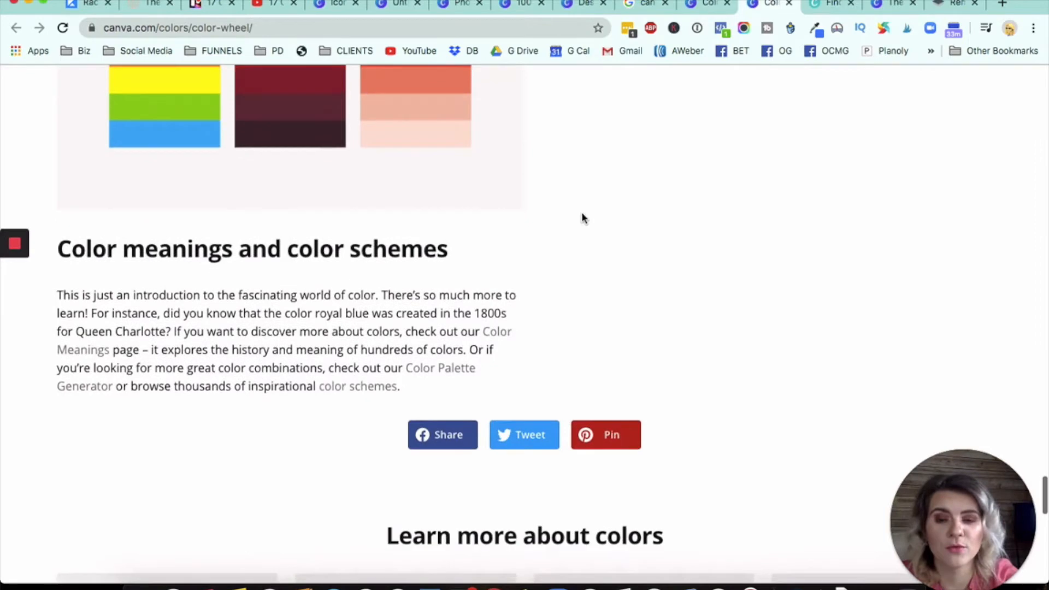
{"action": "left_click", "coordinate": [789, 4]}
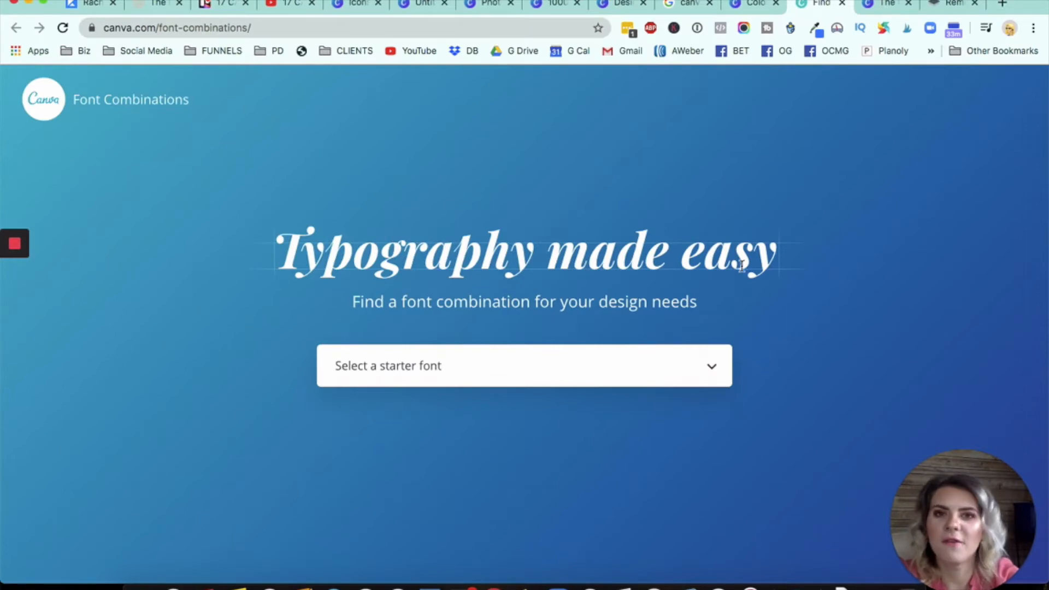
Step: Browse the list of starter fonts on the Font Combinations page and close it without choosing a font
{"action": "scroll", "coordinate": [741, 266], "scroll_direction": "down", "scroll_amount": 1}
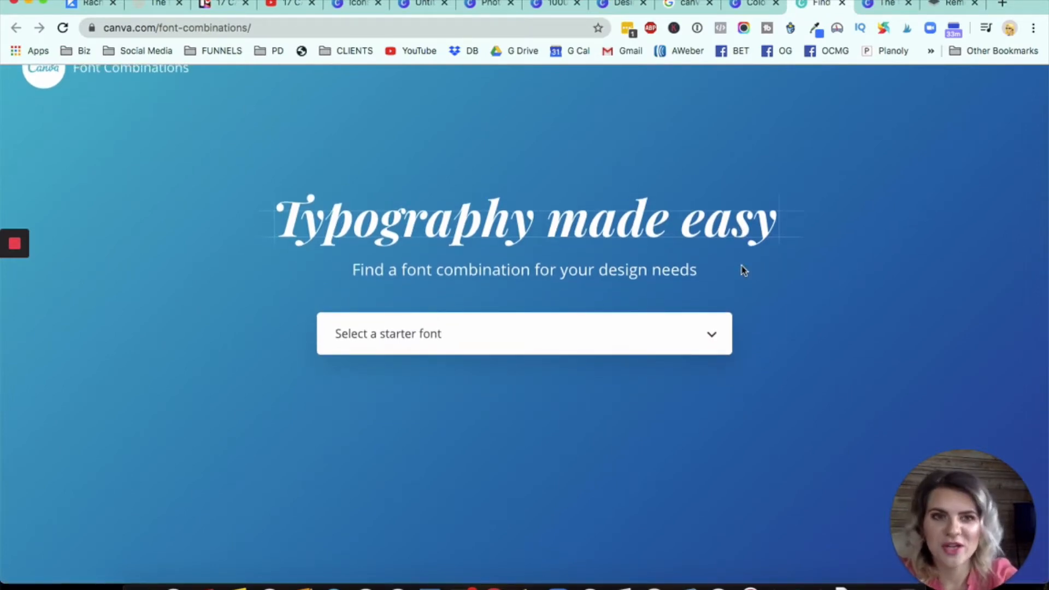
{"action": "left_click", "coordinate": [710, 342]}
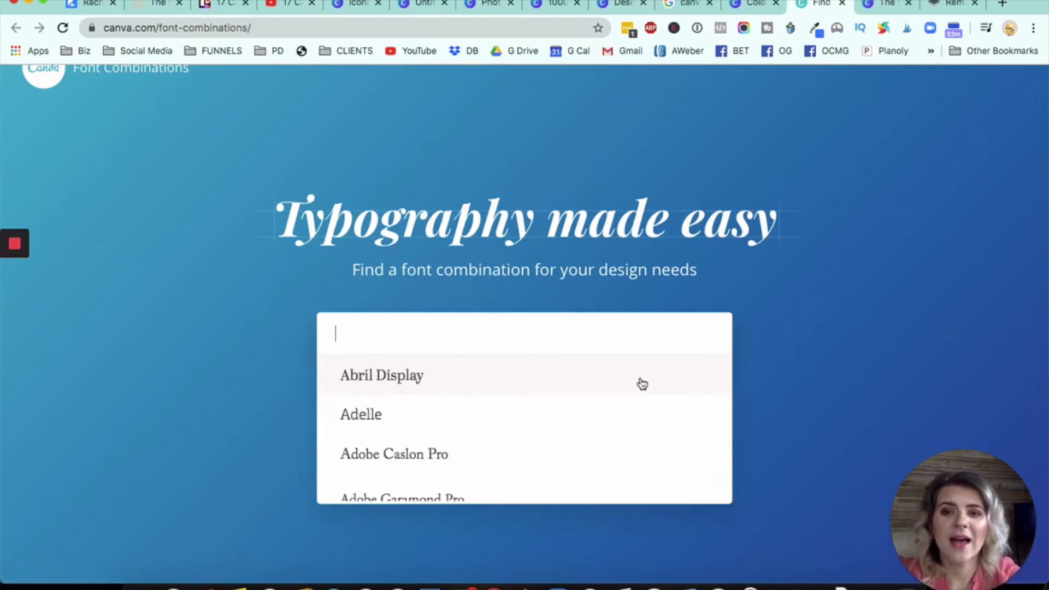
{"action": "left_click", "coordinate": [786, 328]}
{"action": "left_click", "coordinate": [574, 342]}
{"action": "scroll", "coordinate": [503, 437], "scroll_direction": "down", "scroll_amount": 5}
{"action": "scroll", "coordinate": [432, 452], "scroll_direction": "up", "scroll_amount": 2}
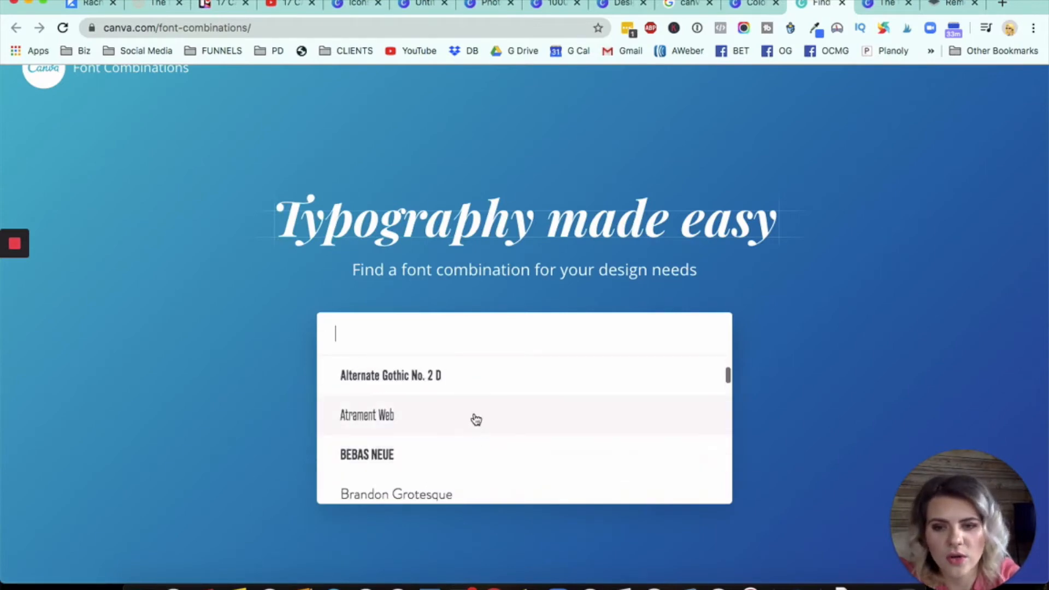
{"action": "scroll", "coordinate": [476, 421], "scroll_direction": "down", "scroll_amount": 5}
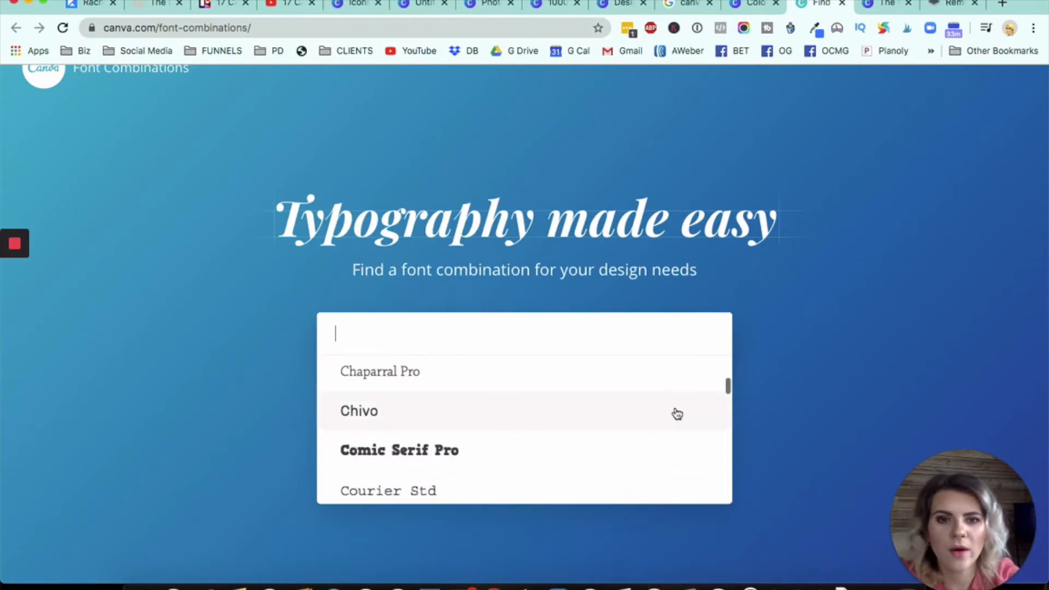
{"action": "left_click", "coordinate": [822, 370]}
{"action": "scroll", "coordinate": [822, 372], "scroll_direction": "up", "scroll_amount": 2}
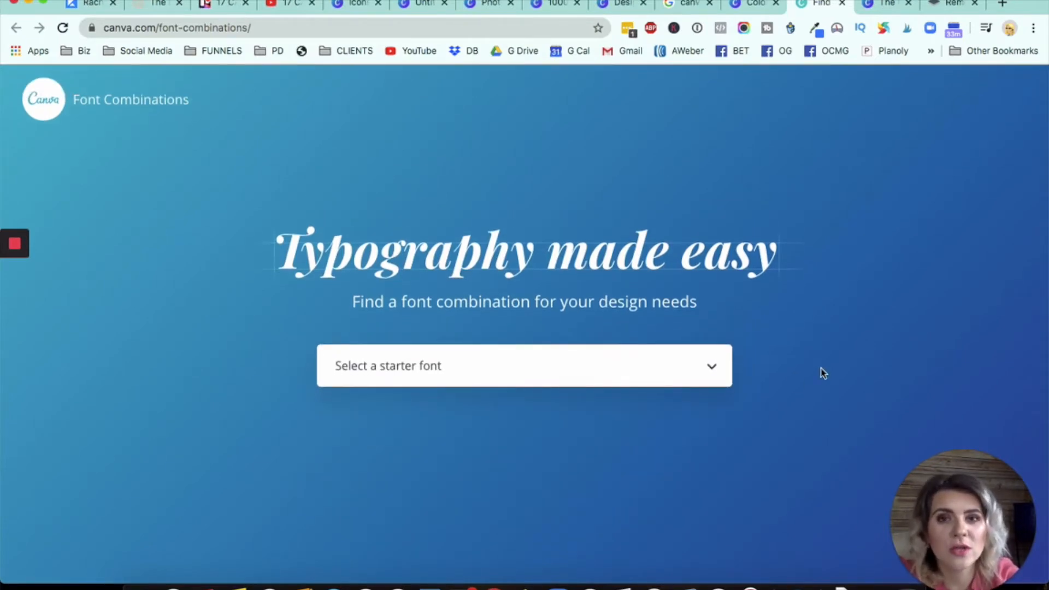
Step: Switch to Canva's ultimate guide to font pairing and look over its introduction and typography anatomy infographic
{"action": "left_click", "coordinate": [866, 4]}
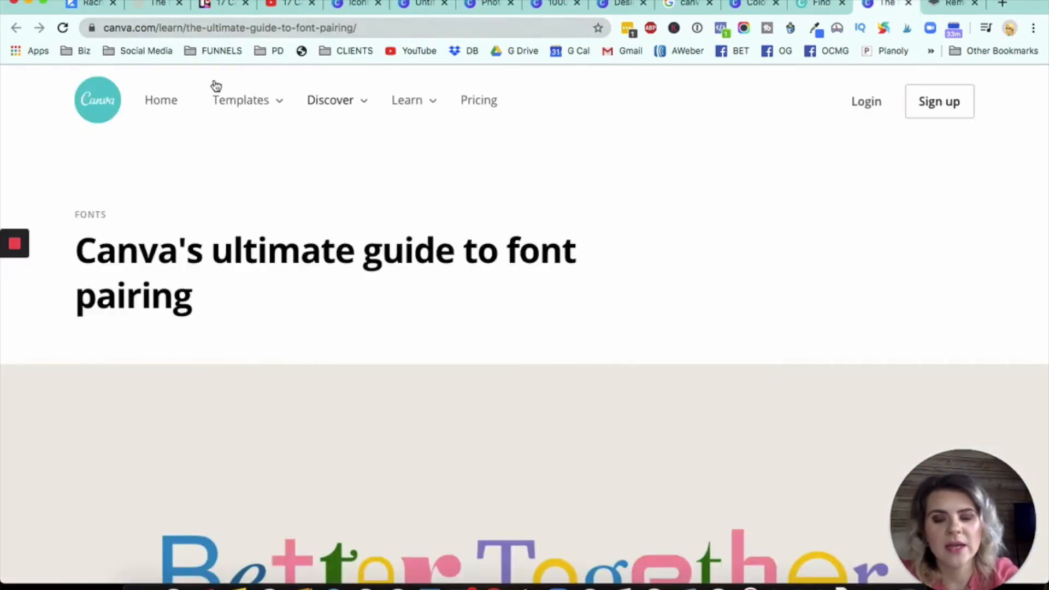
{"action": "mouse_move", "coordinate": [216, 86]}
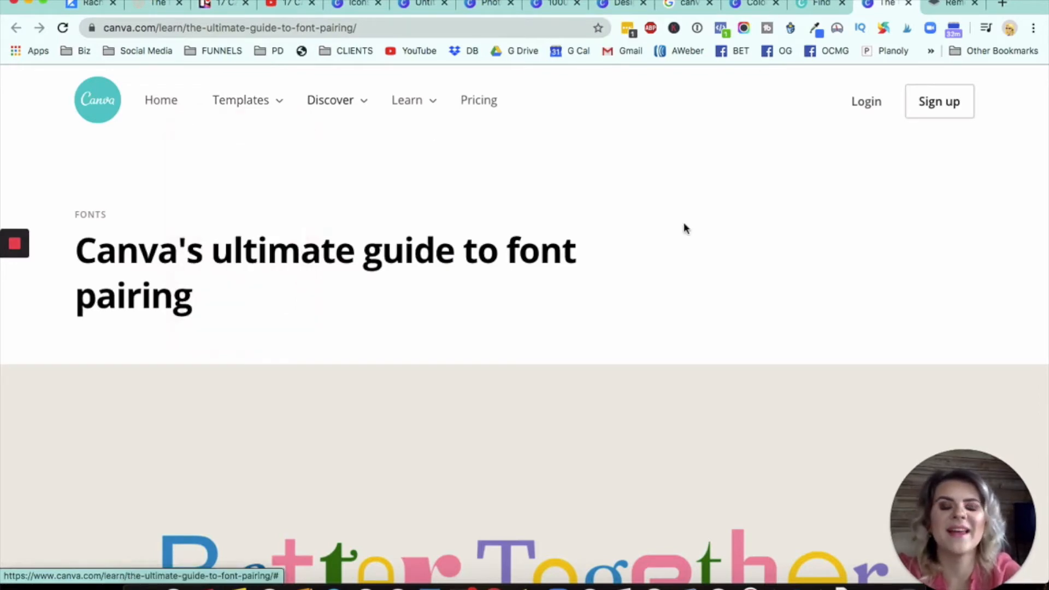
{"action": "scroll", "coordinate": [684, 224], "scroll_direction": "down", "scroll_amount": 10}
{"action": "scroll", "coordinate": [683, 227], "scroll_direction": "down", "scroll_amount": 10}
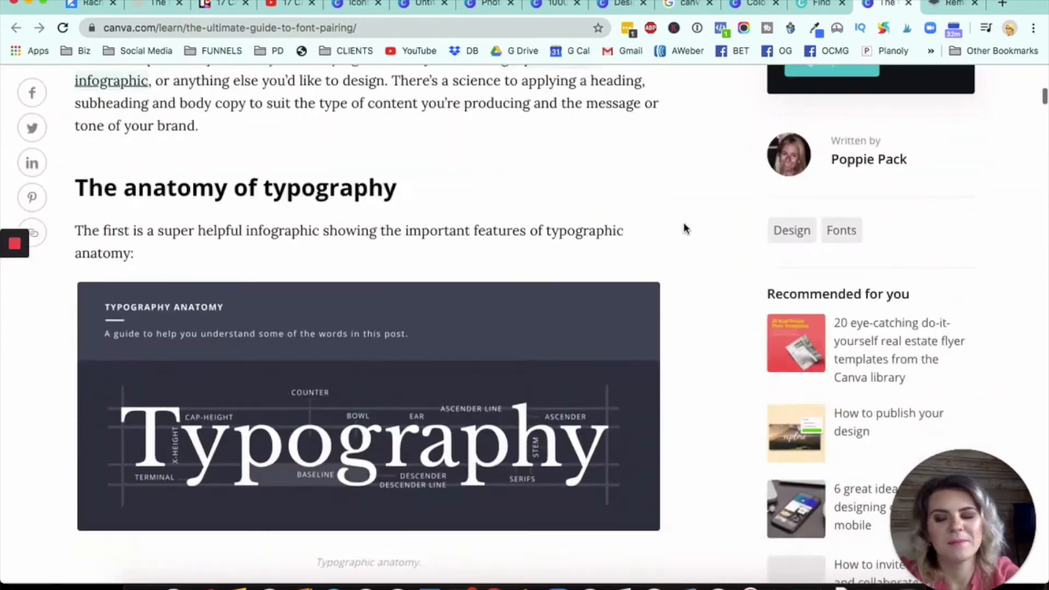
{"action": "scroll", "coordinate": [731, 213], "scroll_direction": "up", "scroll_amount": 5}
{"action": "scroll", "coordinate": [730, 215], "scroll_direction": "up", "scroll_amount": 10}
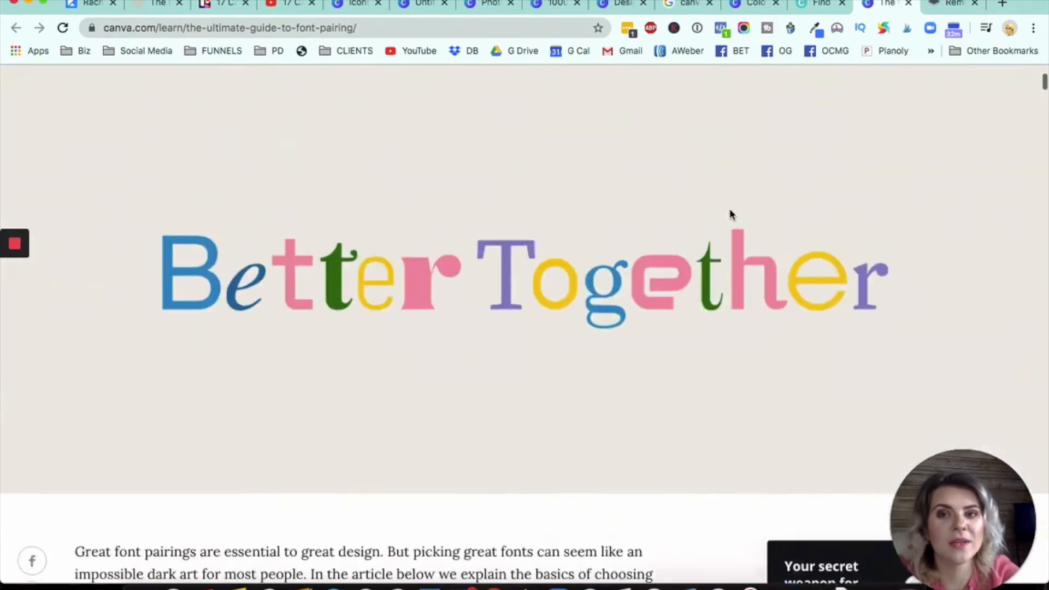
{"action": "scroll", "coordinate": [731, 215], "scroll_direction": "down", "scroll_amount": 10}
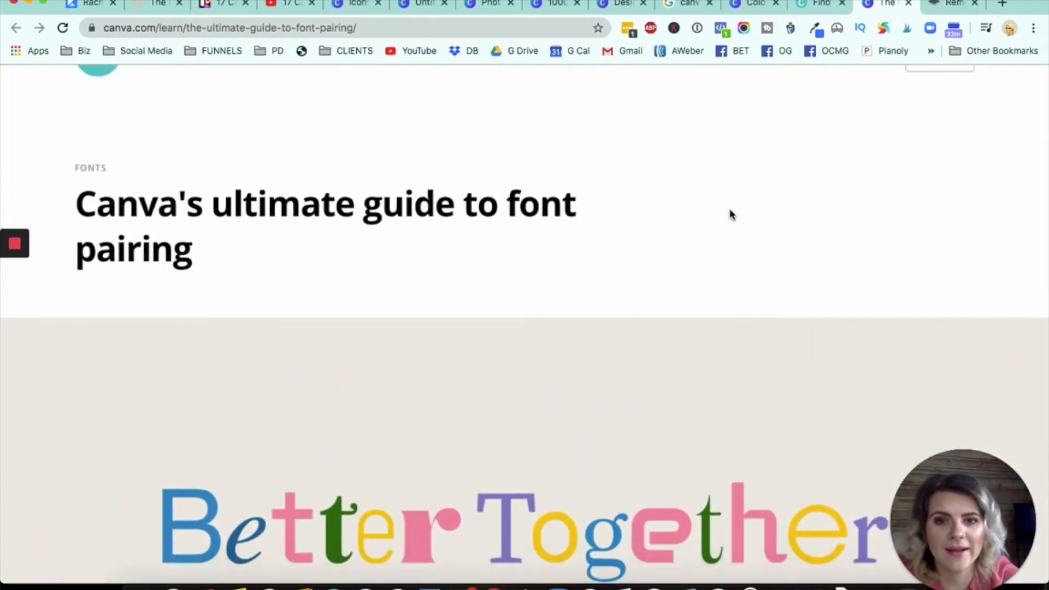
{"action": "scroll", "coordinate": [731, 215], "scroll_direction": "down", "scroll_amount": 15}
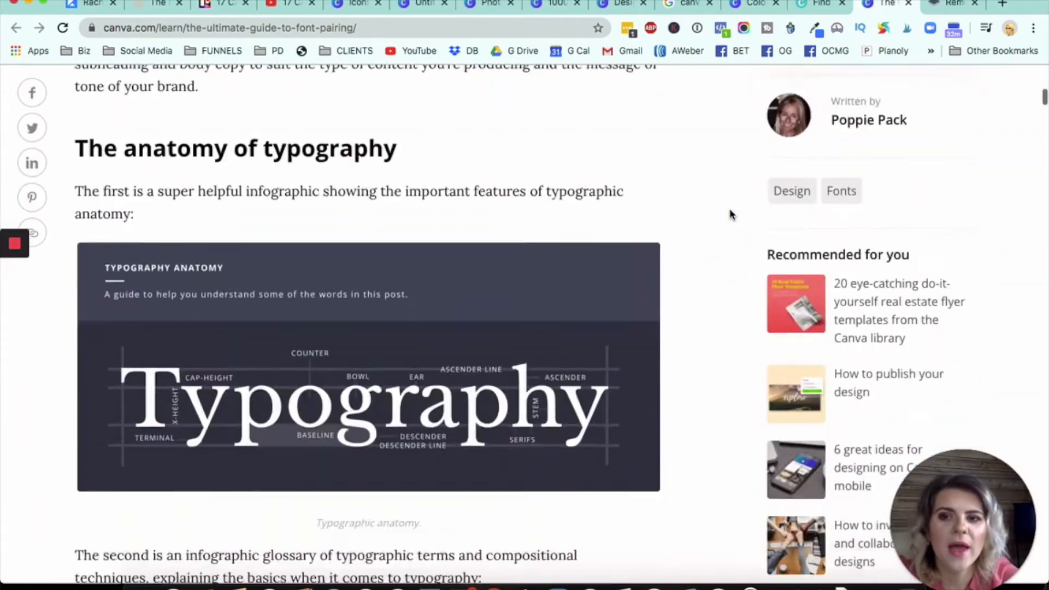
Step: Examine the guide's example font pairings from Design publication through to the Fashion retail pairing
{"action": "scroll", "coordinate": [731, 214], "scroll_direction": "down", "scroll_amount": 5}
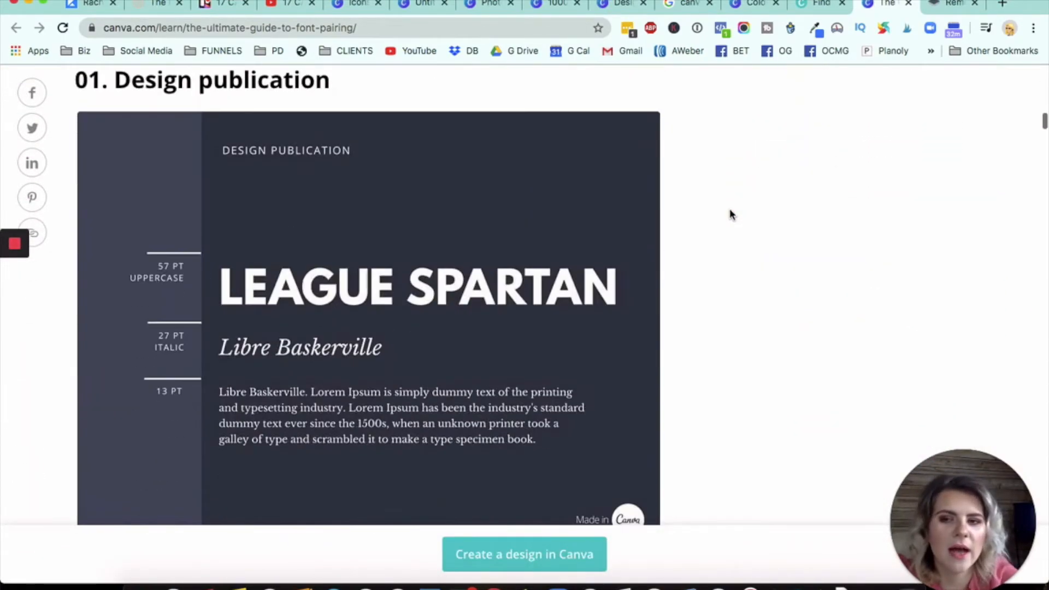
{"action": "scroll", "coordinate": [731, 215], "scroll_direction": "down", "scroll_amount": 15}
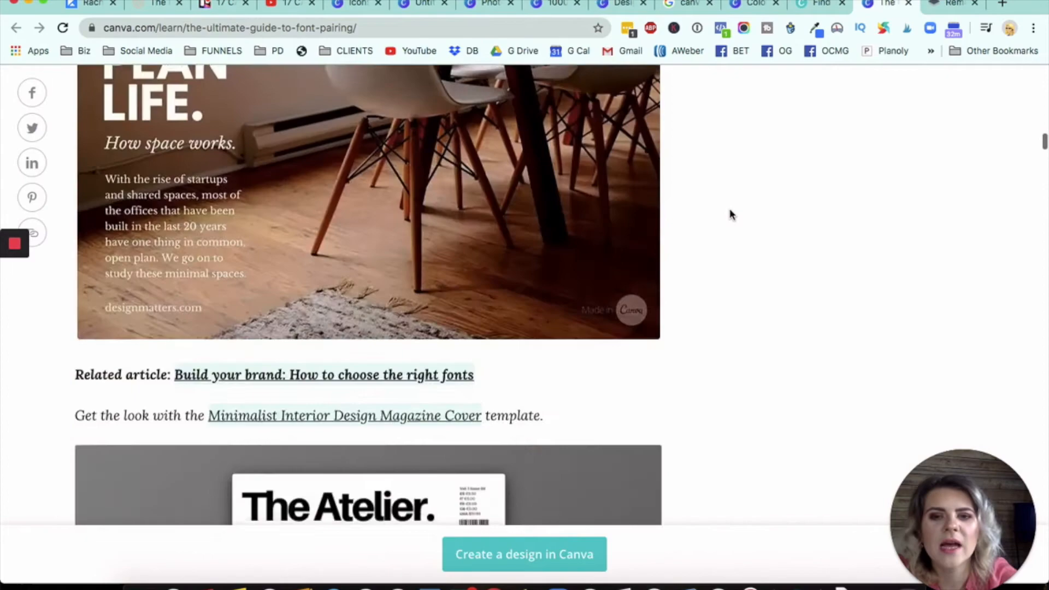
{"action": "scroll", "coordinate": [731, 215], "scroll_direction": "down", "scroll_amount": 15}
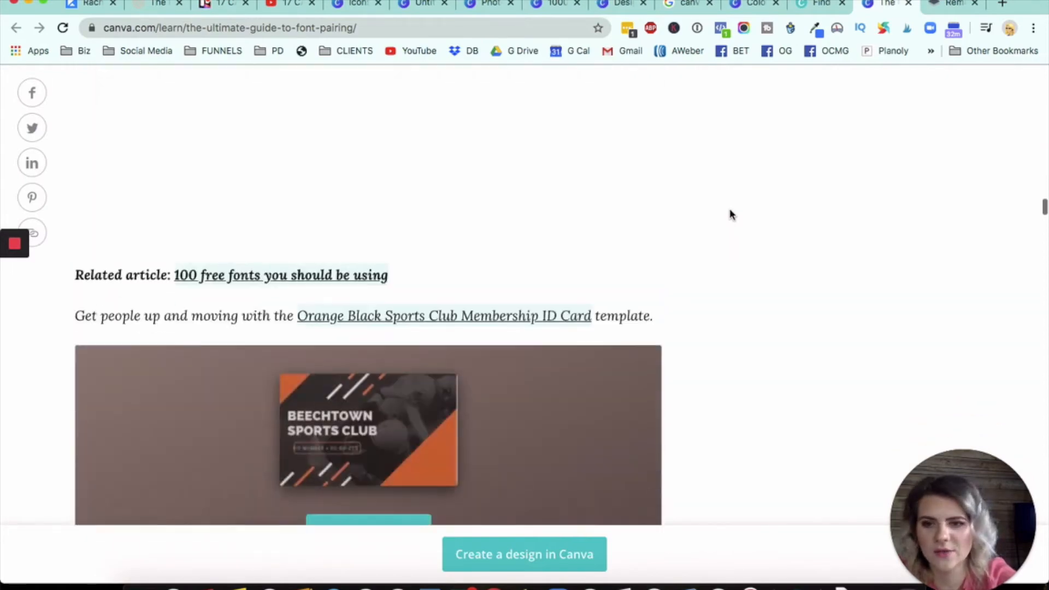
{"action": "scroll", "coordinate": [730, 214], "scroll_direction": "down", "scroll_amount": 15}
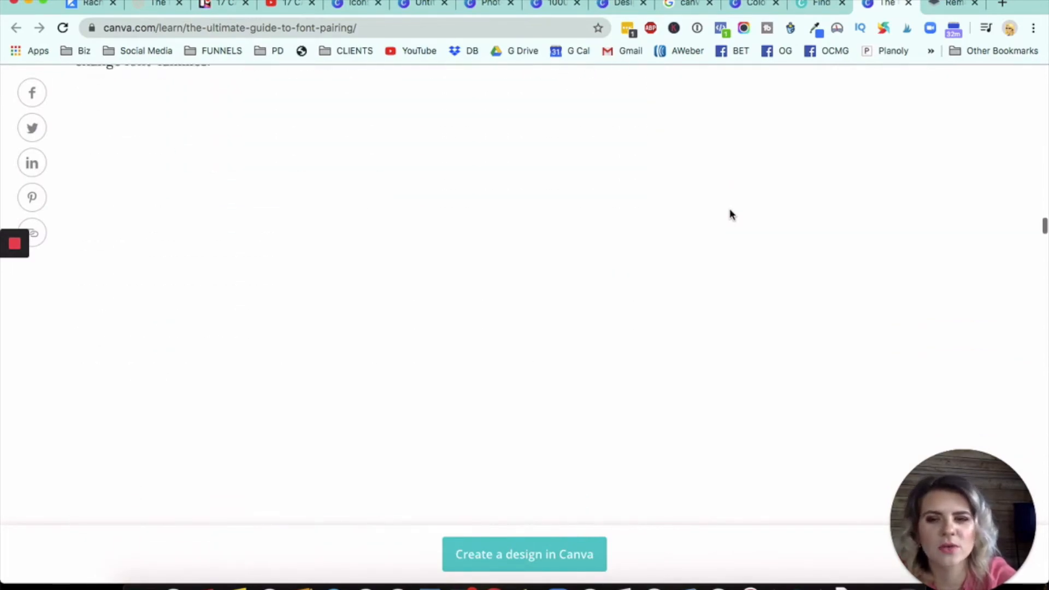
{"action": "scroll", "coordinate": [731, 214], "scroll_direction": "down", "scroll_amount": 7}
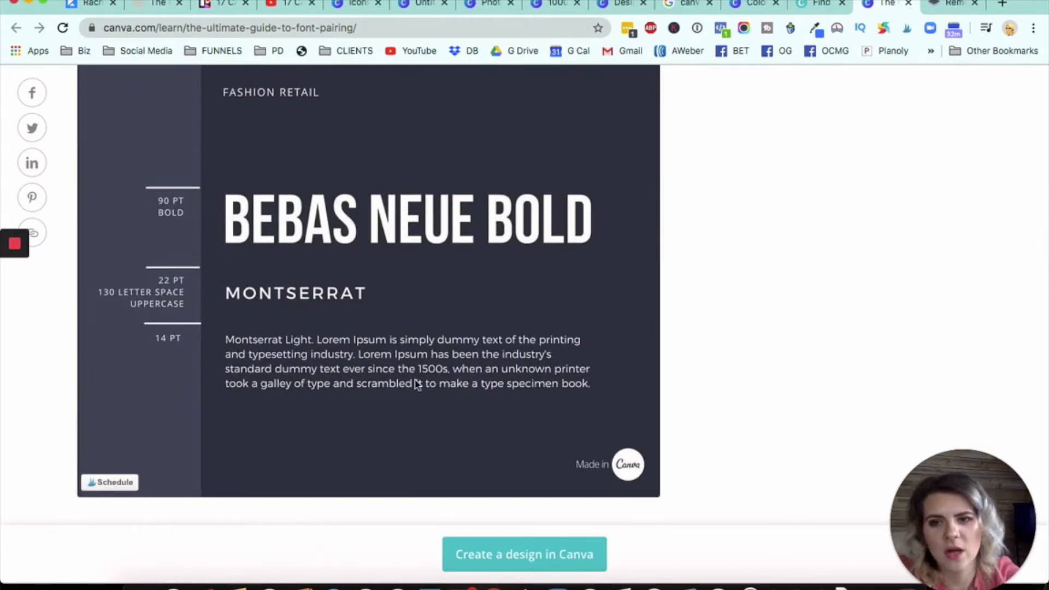
Step: Finish looking over the guide's Fashion retail example, and look up combinations for Bebas Neue on the Font Combinations page
{"action": "scroll", "coordinate": [665, 241], "scroll_direction": "down", "scroll_amount": 8}
{"action": "scroll", "coordinate": [665, 244], "scroll_direction": "down", "scroll_amount": 15}
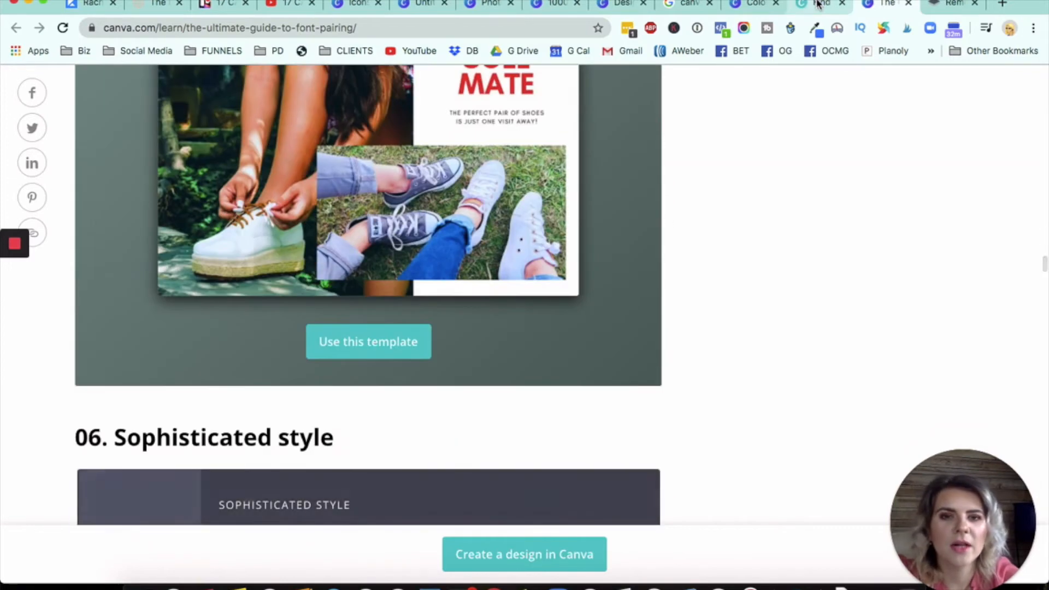
{"action": "left_click", "coordinate": [819, 4]}
{"action": "left_click", "coordinate": [527, 370]}
{"action": "scroll", "coordinate": [408, 460], "scroll_direction": "down", "scroll_amount": 3}
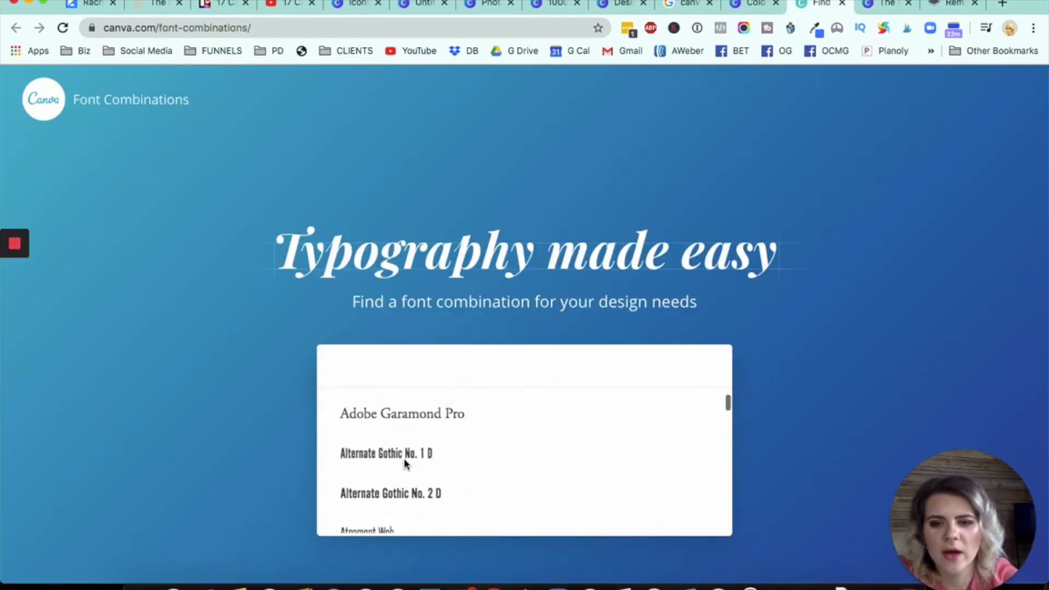
{"action": "scroll", "coordinate": [404, 463], "scroll_direction": "down", "scroll_amount": 2}
{"action": "left_click", "coordinate": [415, 487]}
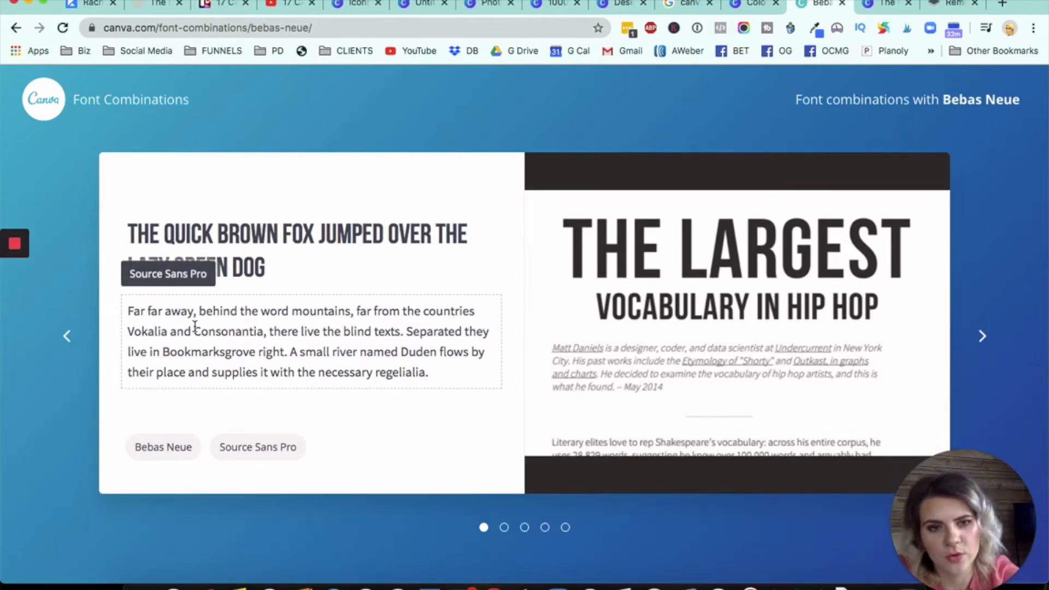
Step: Go through the suggested Bebas Neue pairings one by one, up to the Calluna pairing
{"action": "left_click", "coordinate": [981, 337]}
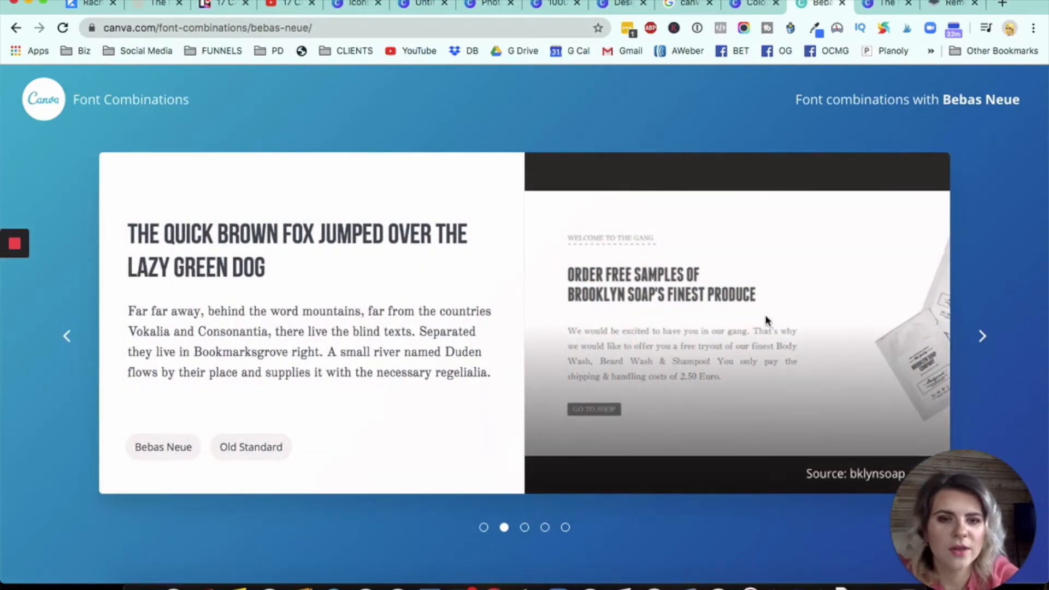
{"action": "left_click", "coordinate": [989, 337]}
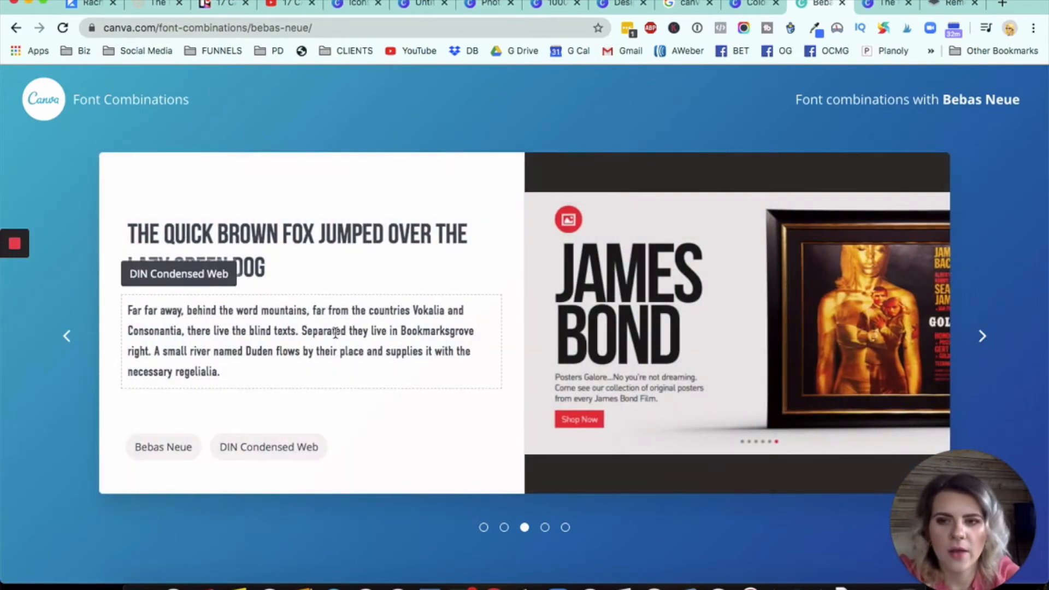
{"action": "left_click", "coordinate": [983, 337]}
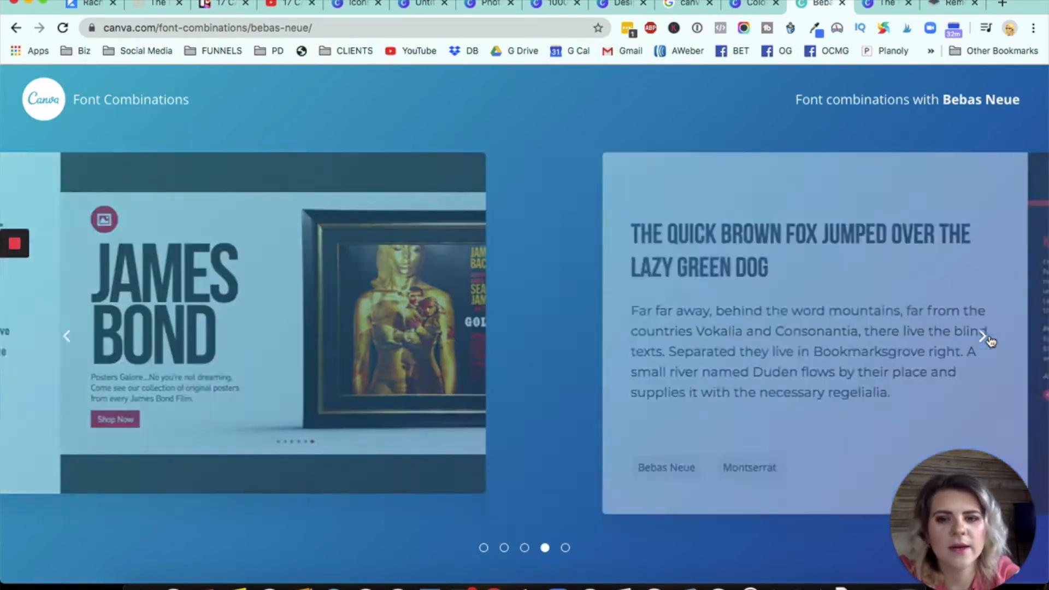
{"action": "left_click", "coordinate": [982, 337]}
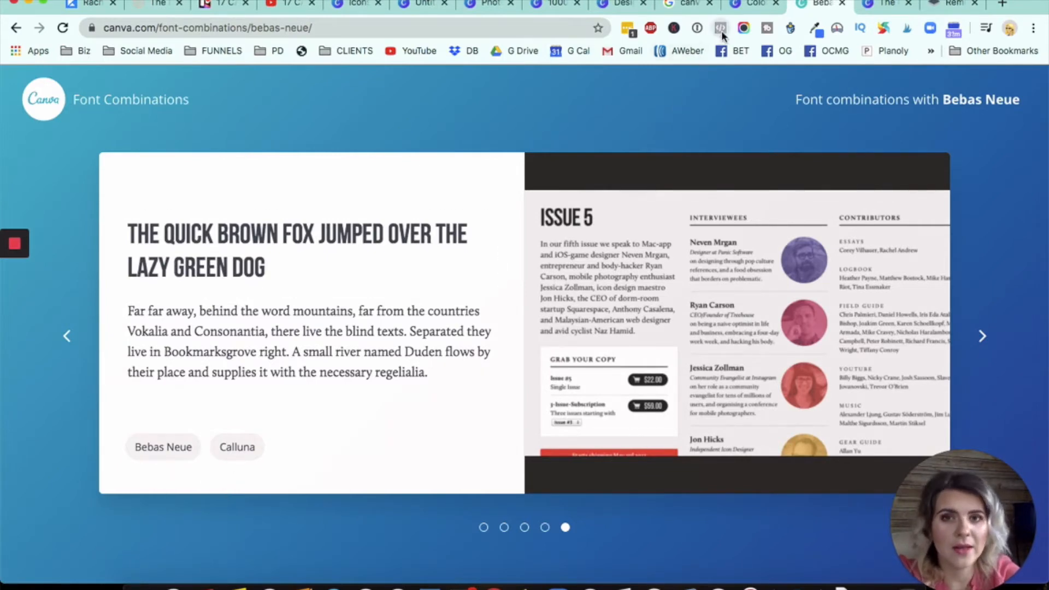
Step: Return to the font pairing guide and look over the Sophisticated style Lora pairing and its orchid example
{"action": "left_click", "coordinate": [755, 6]}
{"action": "left_click", "coordinate": [873, 4]}
{"action": "scroll", "coordinate": [383, 364], "scroll_direction": "down", "scroll_amount": 8}
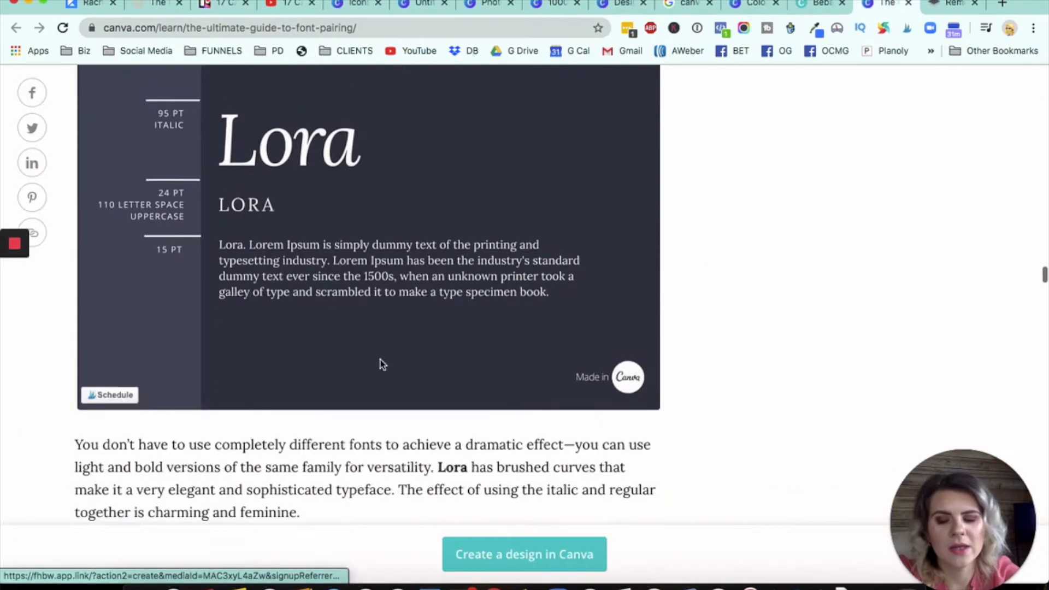
{"action": "scroll", "coordinate": [382, 364], "scroll_direction": "down", "scroll_amount": 12}
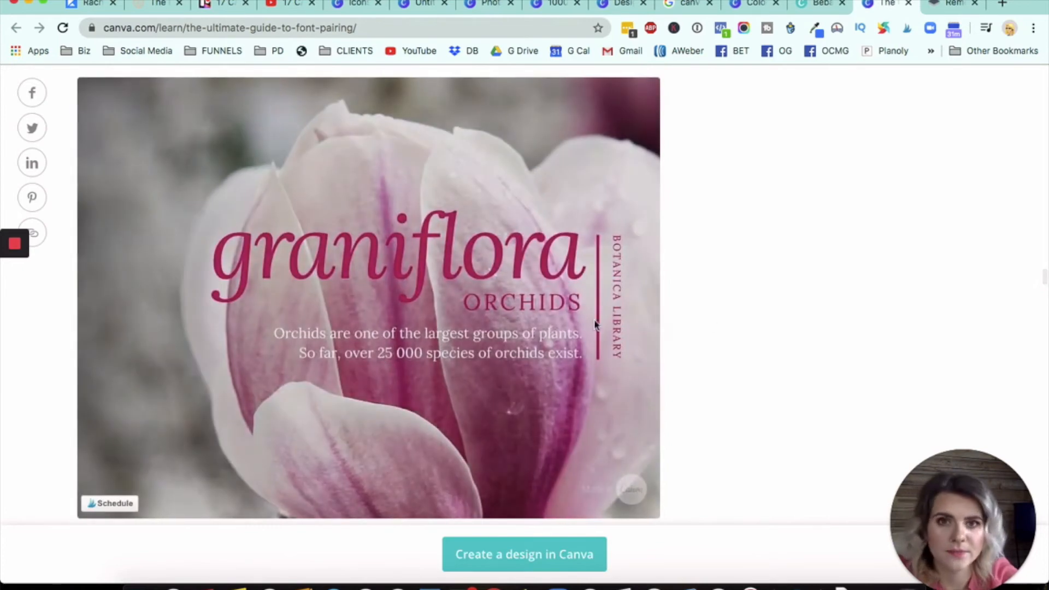
Step: Switch to the untitled Instagram Post design and show the available backgrounds
{"action": "left_click", "coordinate": [405, 12]}
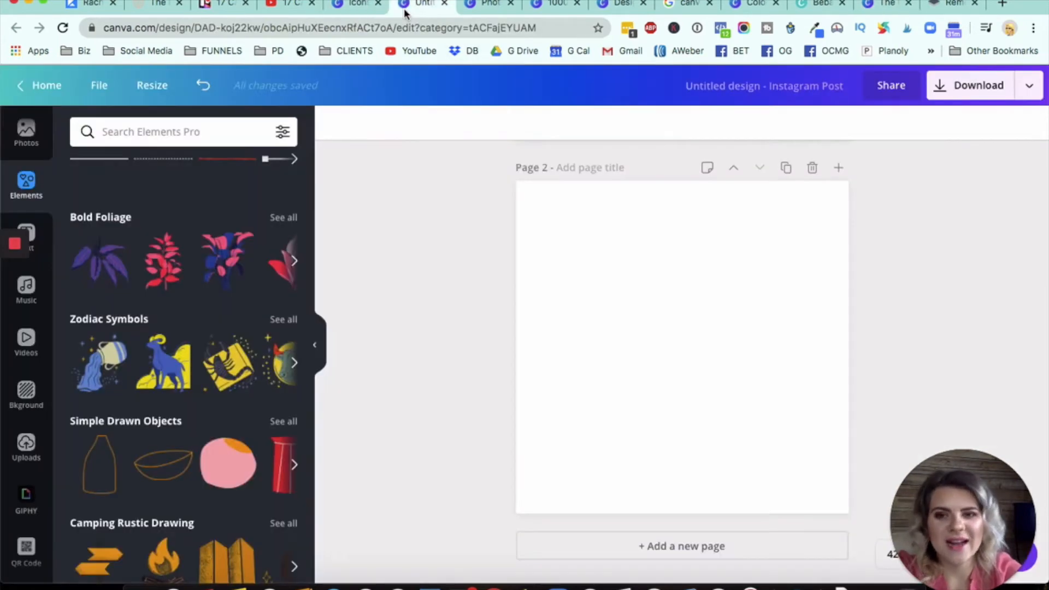
{"action": "scroll", "coordinate": [559, 302], "scroll_direction": "up", "scroll_amount": 5}
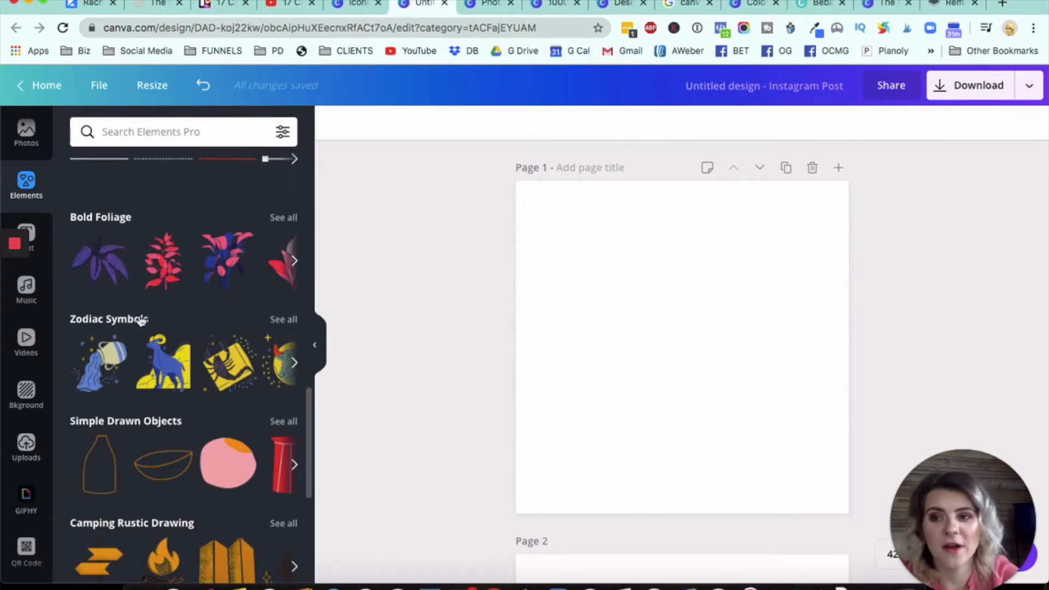
{"action": "scroll", "coordinate": [27, 382], "scroll_direction": "up", "scroll_amount": 2}
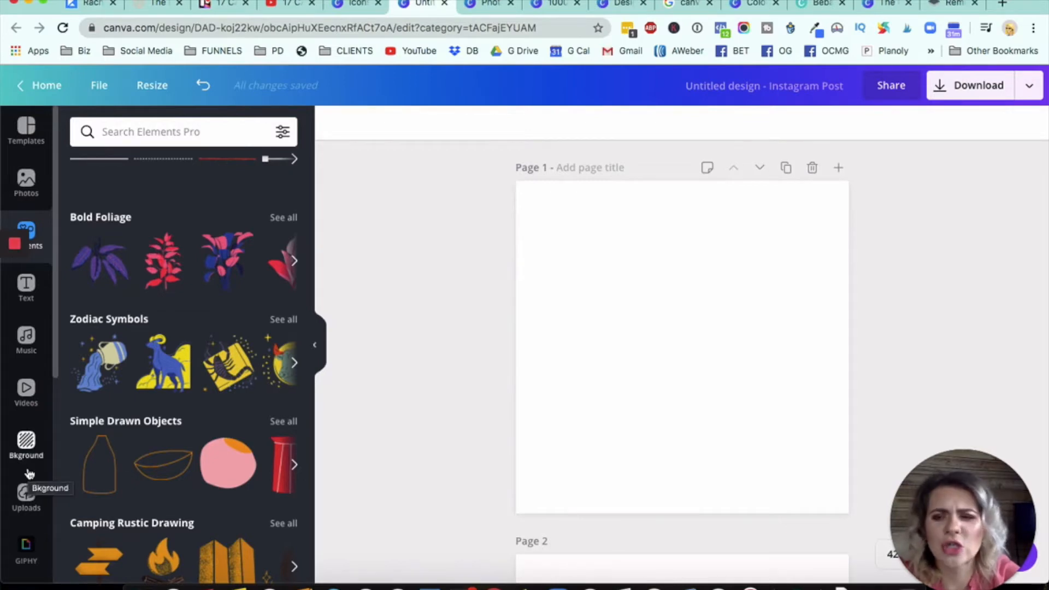
{"action": "left_click", "coordinate": [25, 443]}
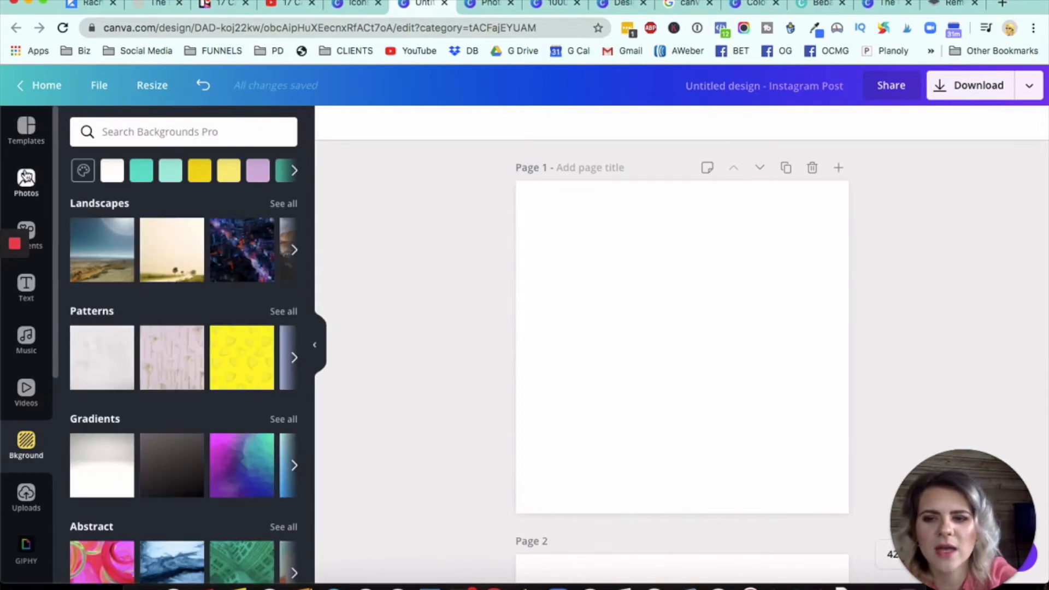
Step: Add the recently used photo of hands under glowing network icons to page 1 and set it as the background
{"action": "left_click", "coordinate": [25, 181]}
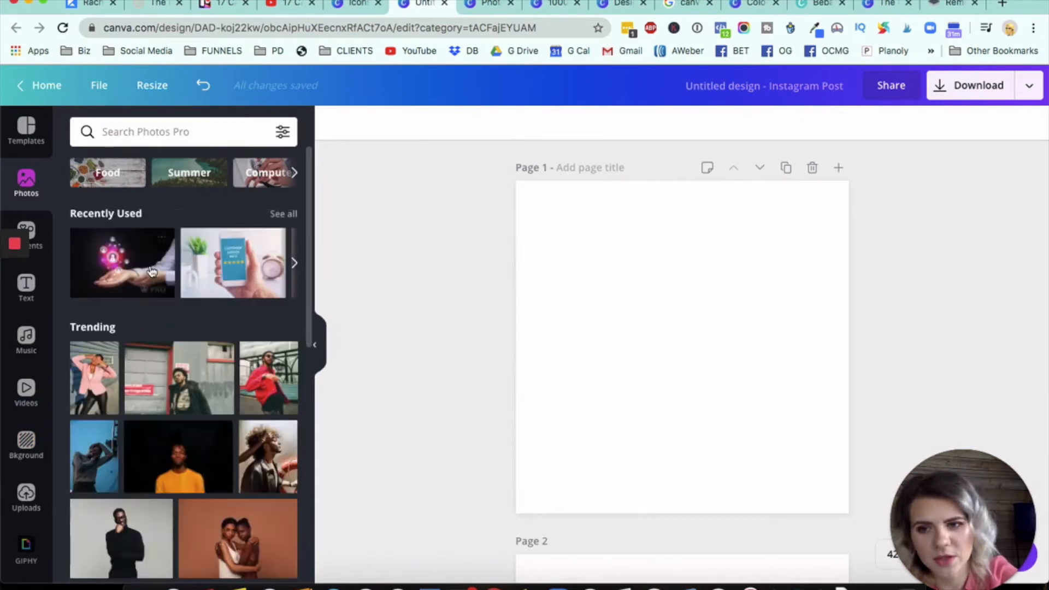
{"action": "scroll", "coordinate": [152, 272], "scroll_direction": "down", "scroll_amount": 10}
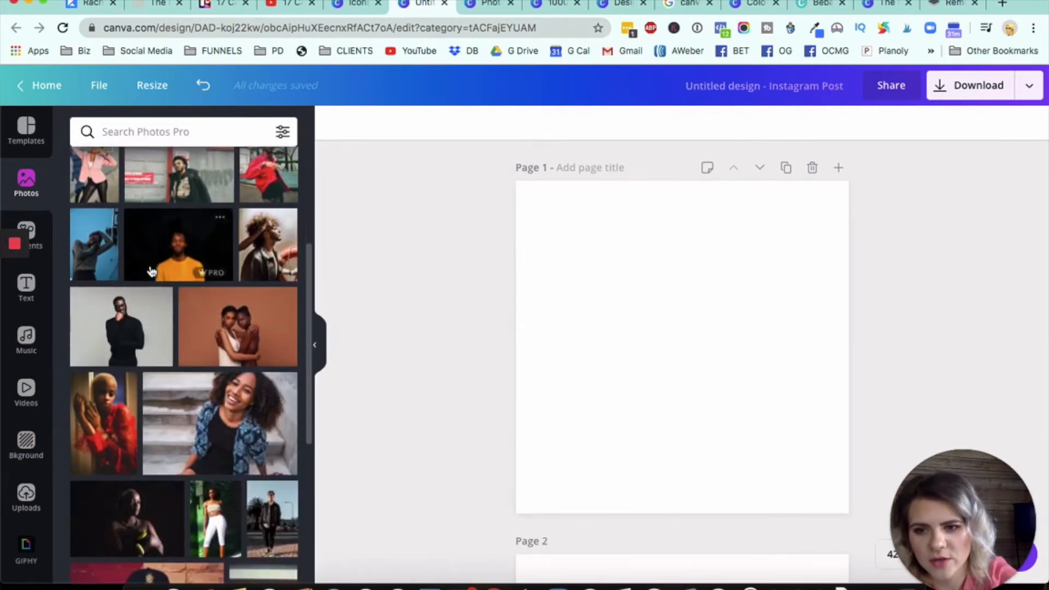
{"action": "scroll", "coordinate": [152, 271], "scroll_direction": "up", "scroll_amount": 10}
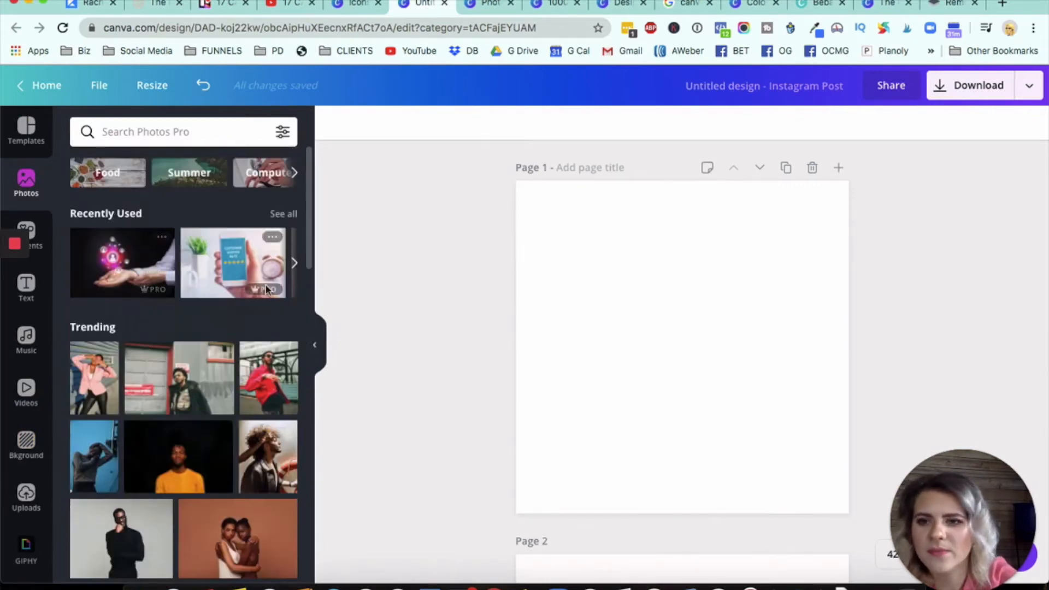
{"action": "left_click", "coordinate": [123, 252]}
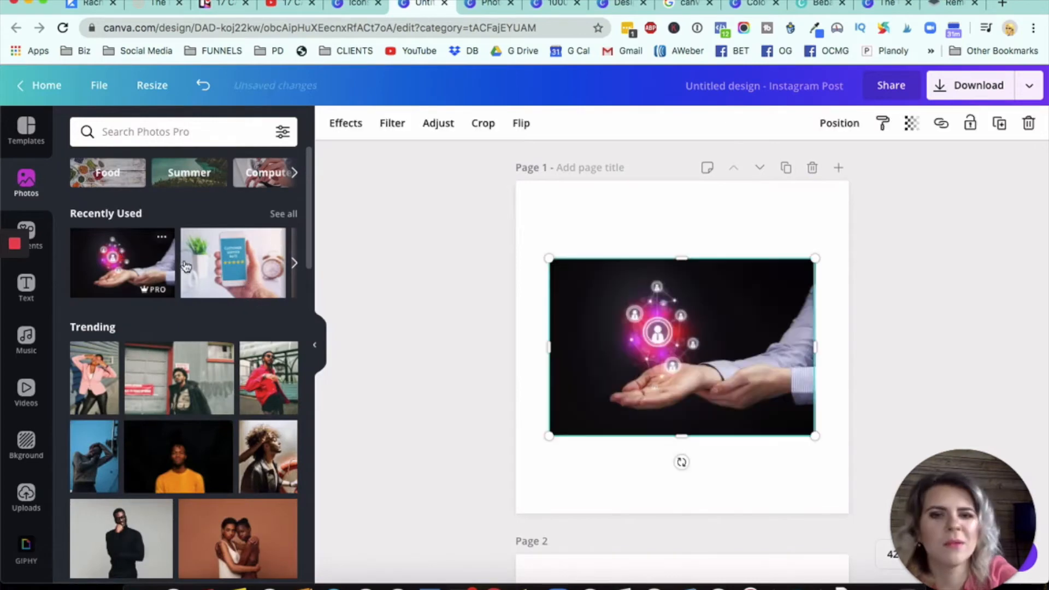
{"action": "right_click", "coordinate": [611, 307]}
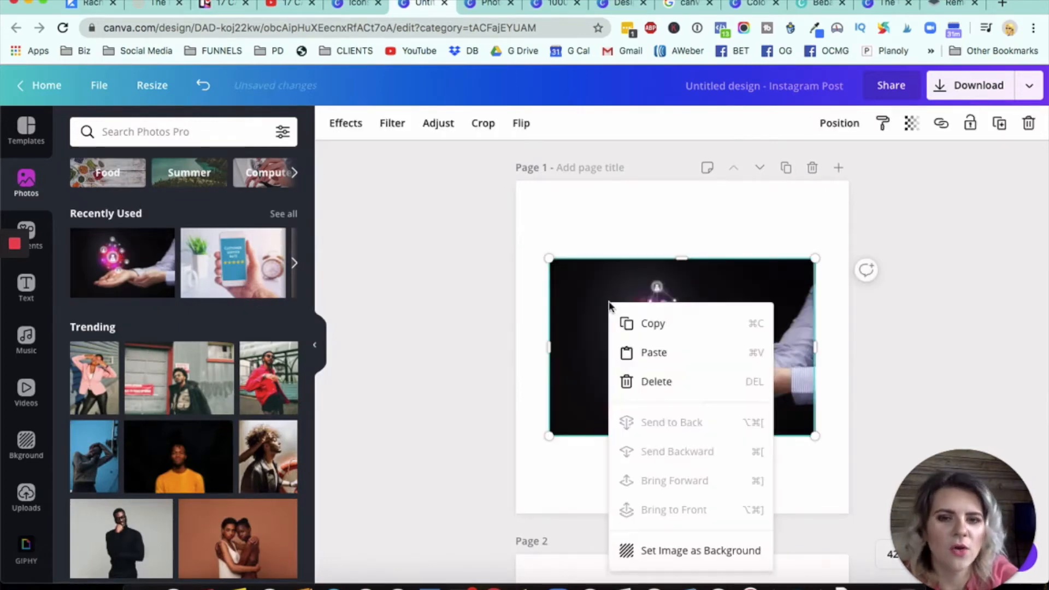
{"action": "left_click", "coordinate": [664, 556]}
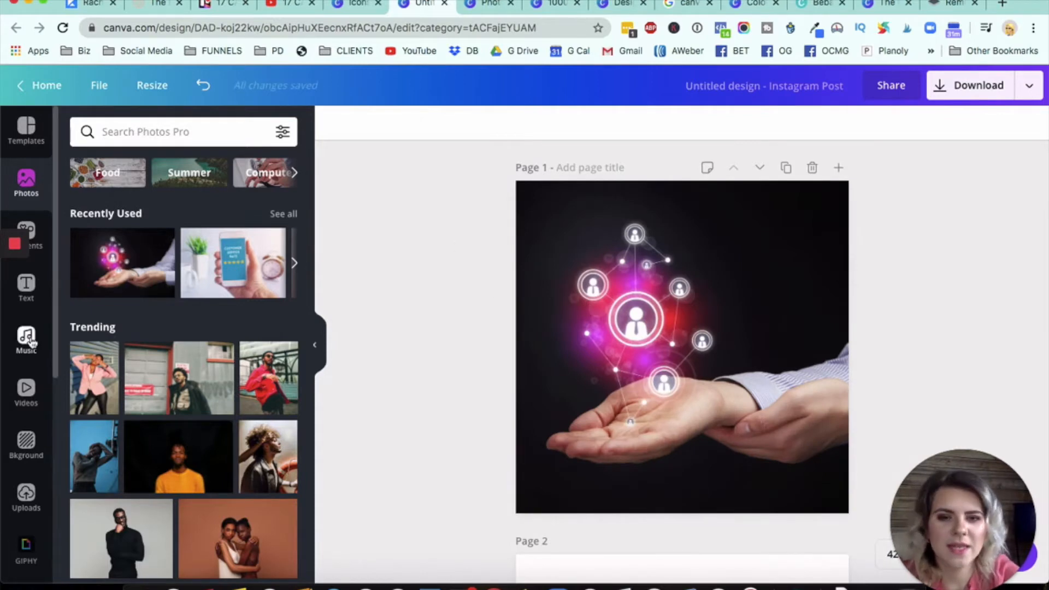
Step: Add the pink and orange shape from Simple Drawn Objects and place it in the upper-right corner of page 1
{"action": "left_click", "coordinate": [42, 225]}
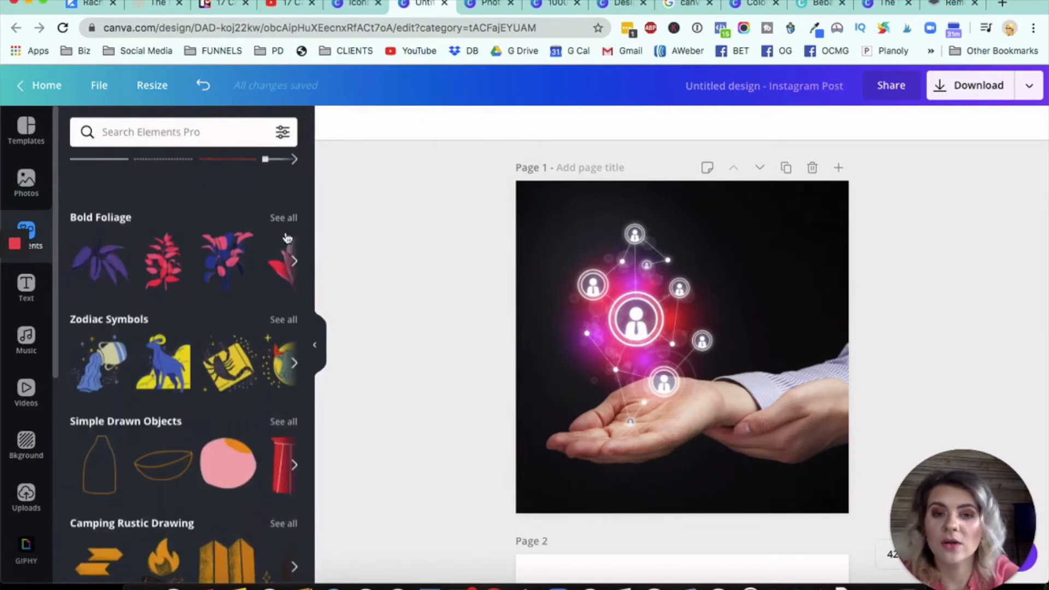
{"action": "left_click", "coordinate": [229, 471]}
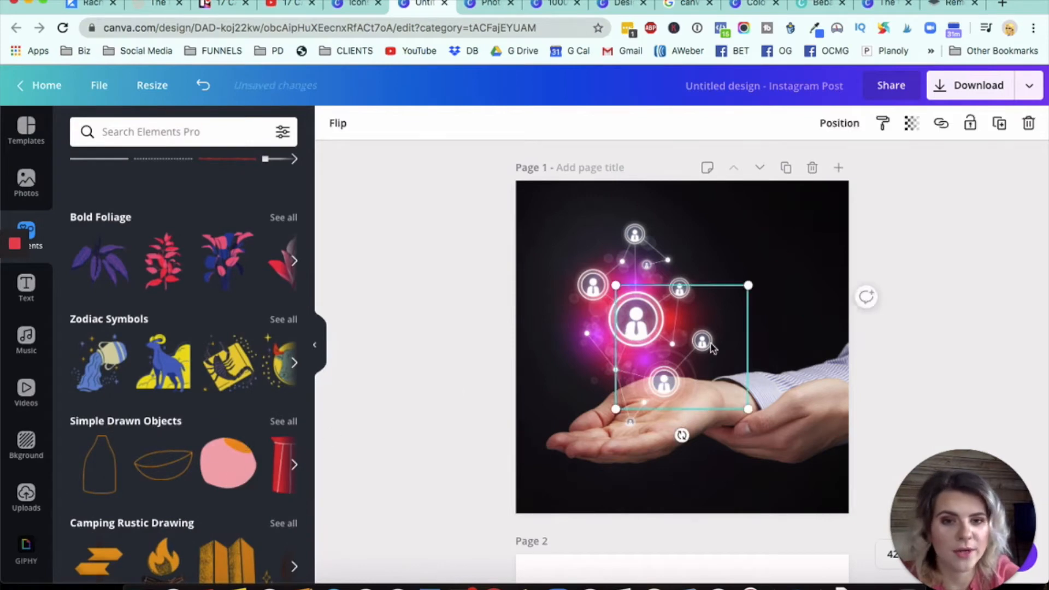
{"action": "left_click_drag", "start_coordinate": [678, 350], "coordinate": [777, 255]}
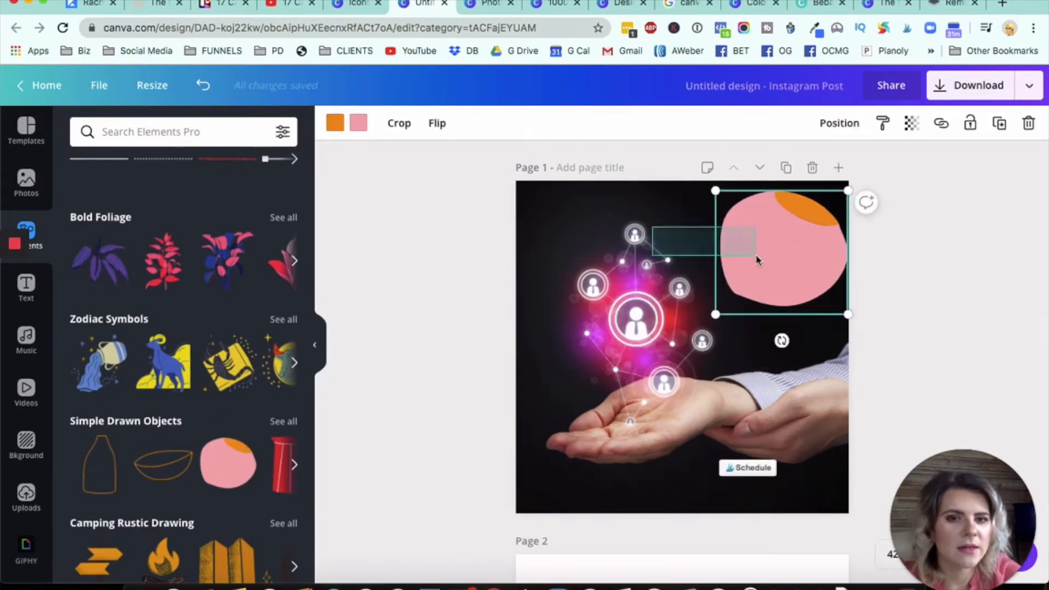
Step: Lock the background photo on page 1
{"action": "left_click", "coordinate": [628, 366]}
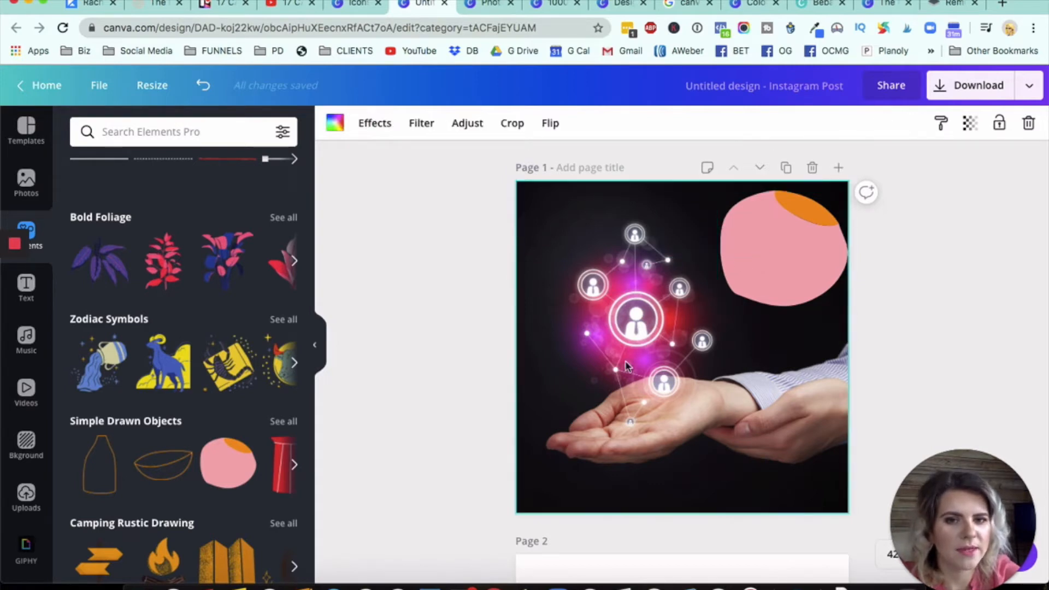
{"action": "double_click", "coordinate": [667, 300]}
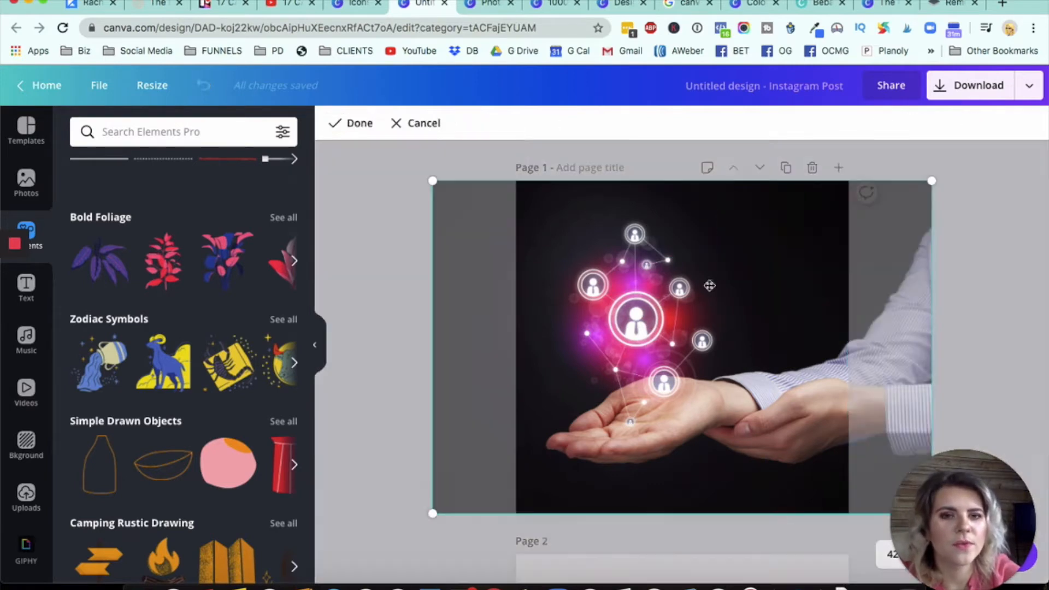
{"action": "left_click", "coordinate": [967, 217]}
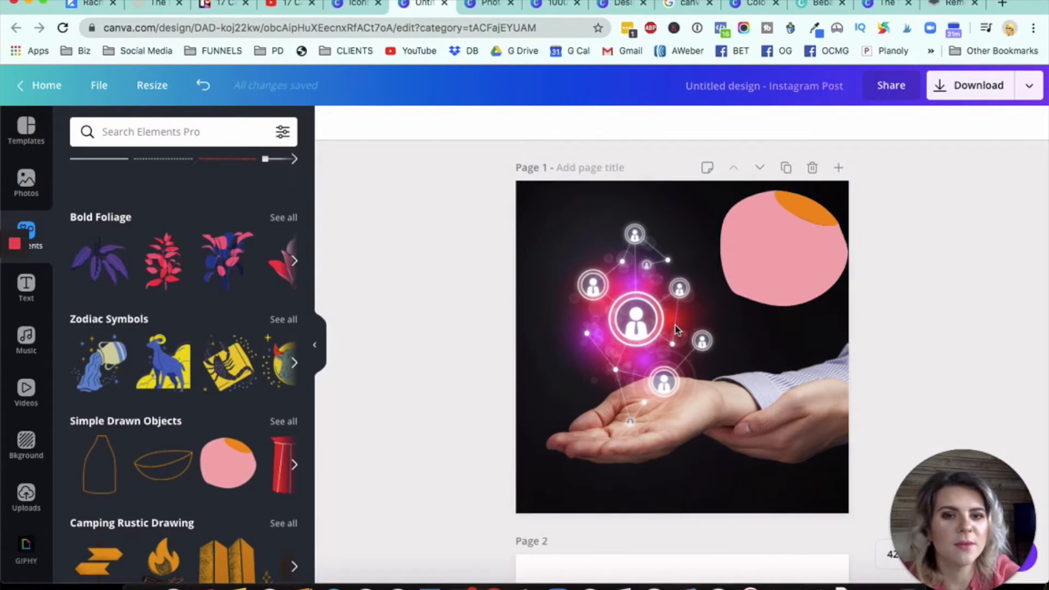
{"action": "left_click", "coordinate": [1000, 126]}
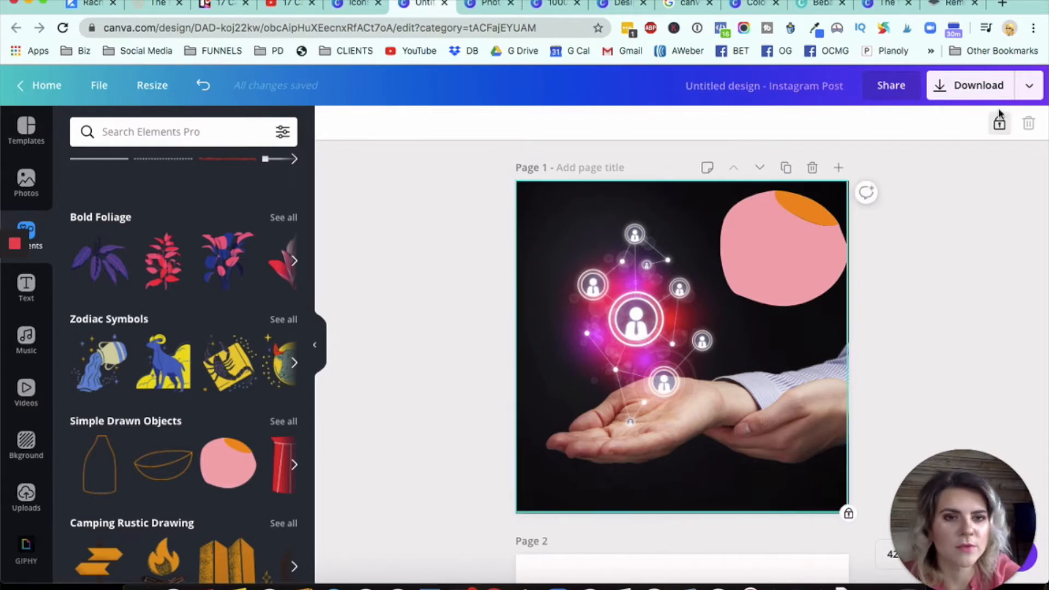
Step: Add the orange bowl outline from Simple Drawn Objects and place it over the lower part of the pink shape
{"action": "left_click", "coordinate": [779, 270]}
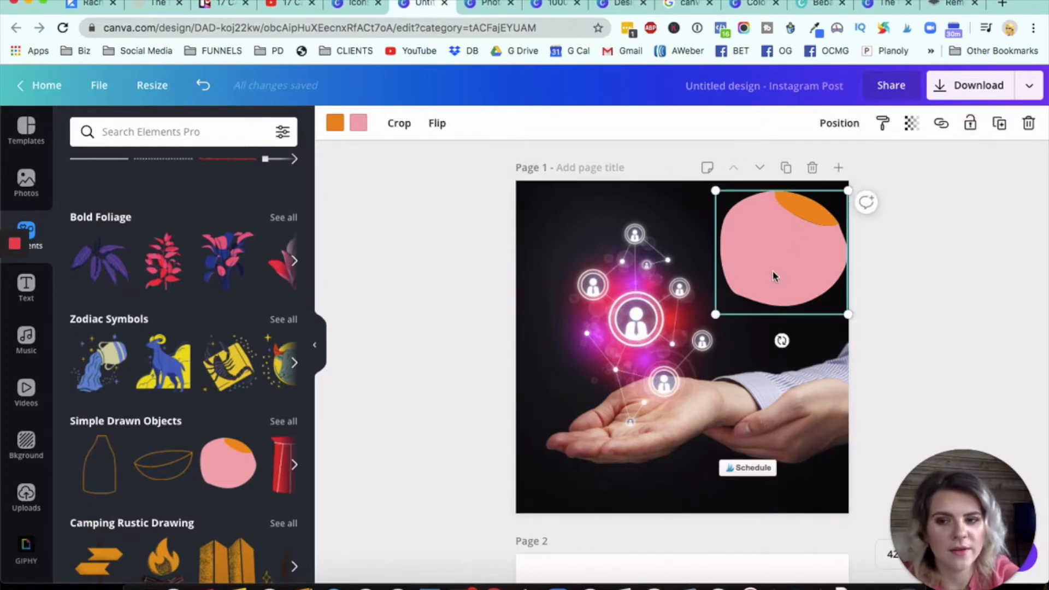
{"action": "left_click", "coordinate": [160, 476]}
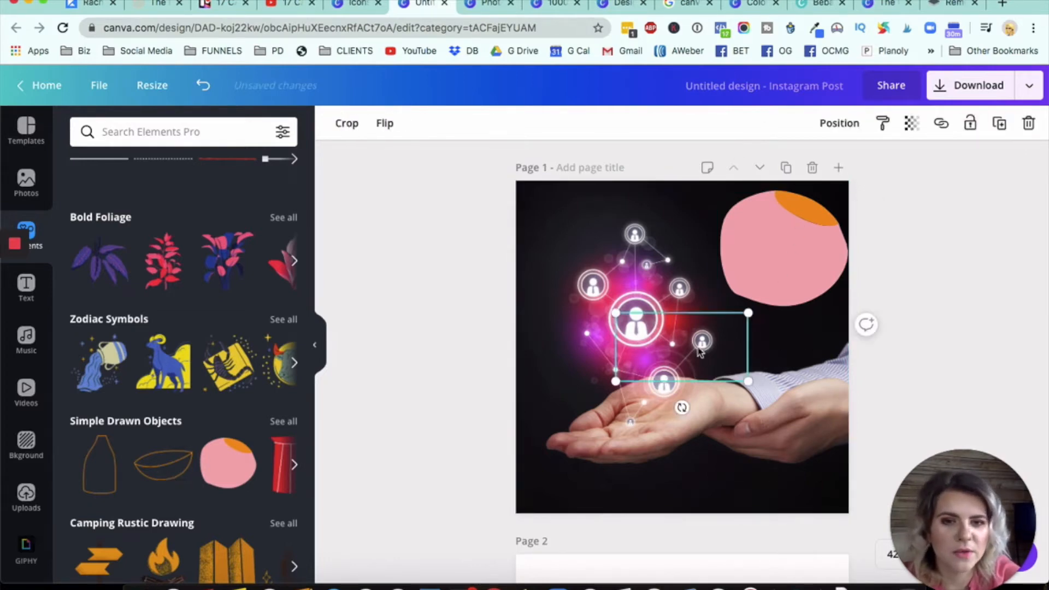
{"action": "left_click_drag", "start_coordinate": [661, 348], "coordinate": [762, 270]}
{"action": "left_click", "coordinate": [958, 343]}
{"action": "left_click", "coordinate": [757, 223]}
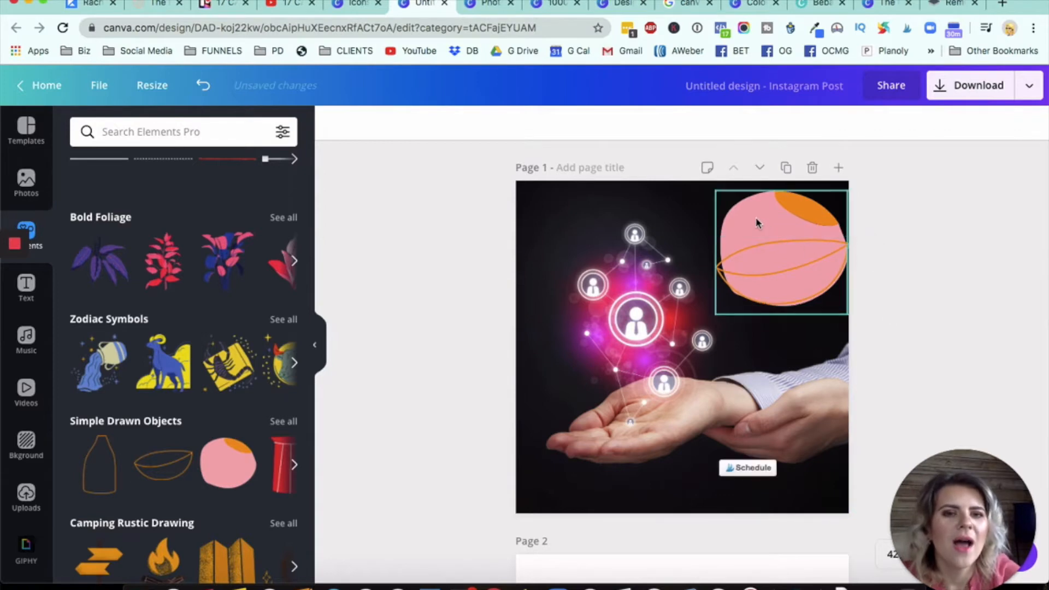
{"action": "left_click", "coordinate": [935, 386]}
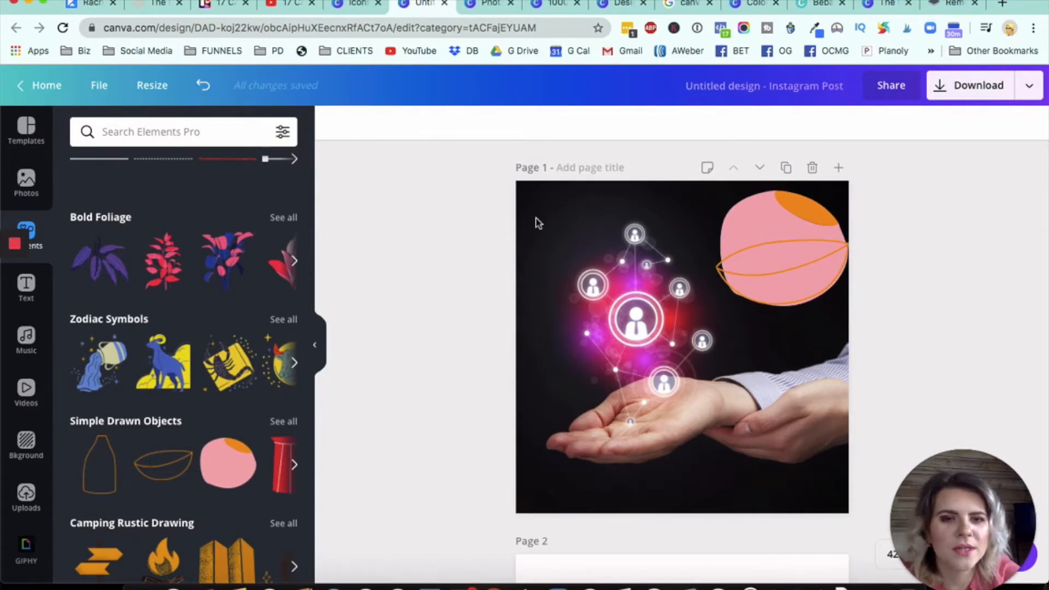
Step: Lock the pink shape beneath the bowl outline, and try a box selection across the two overlapping shapes
{"action": "left_click_drag", "start_coordinate": [749, 245], "coordinate": [850, 191]}
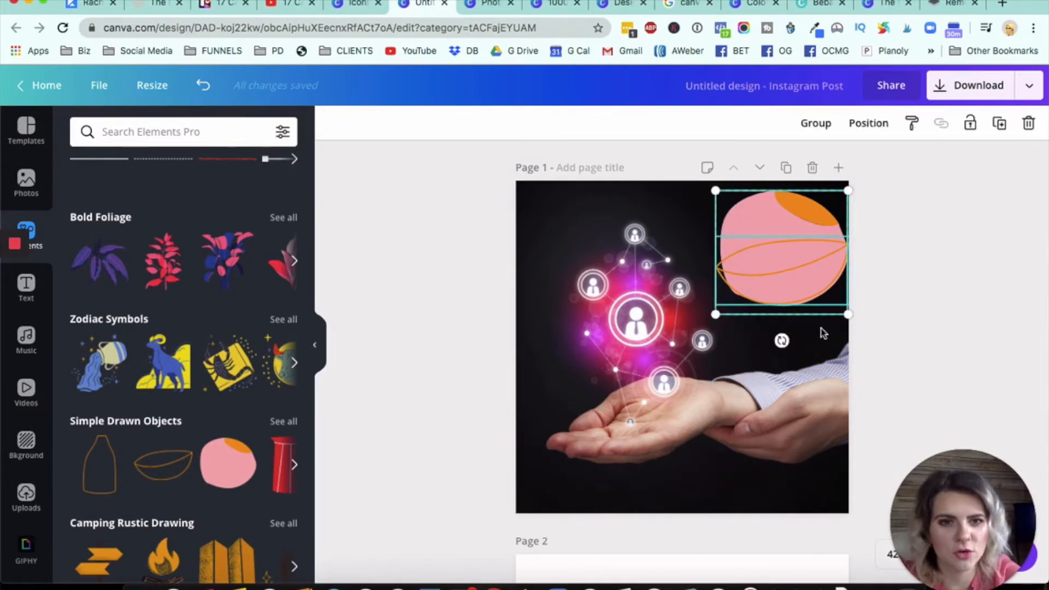
{"action": "left_click", "coordinate": [911, 326]}
{"action": "left_click", "coordinate": [746, 211]}
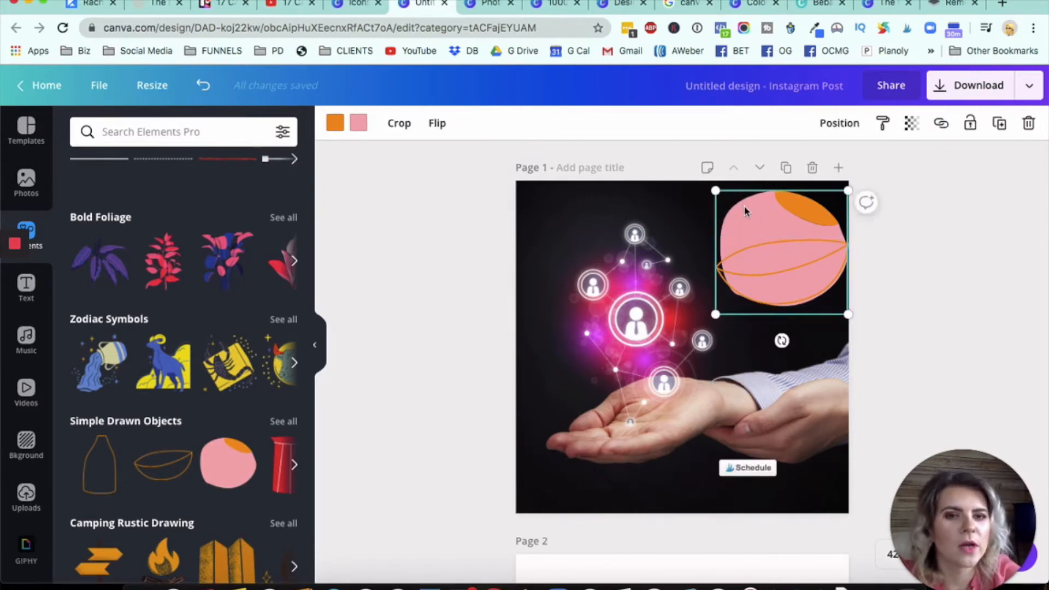
{"action": "left_click", "coordinate": [970, 124]}
{"action": "left_click", "coordinate": [775, 451]}
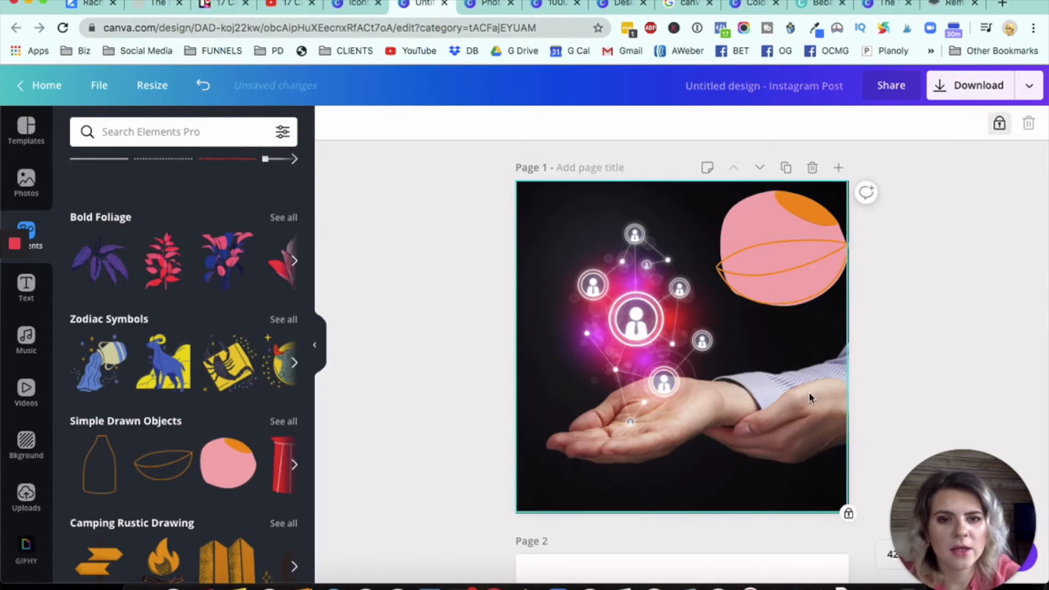
{"action": "mouse_move", "coordinate": [702, 214]}
{"action": "left_mouse_down"}
{"action": "mouse_move", "coordinate": [743, 140]}
{"action": "mouse_move", "coordinate": [679, 172]}
{"action": "mouse_move", "coordinate": [686, 184]}
{"action": "left_mouse_up"}
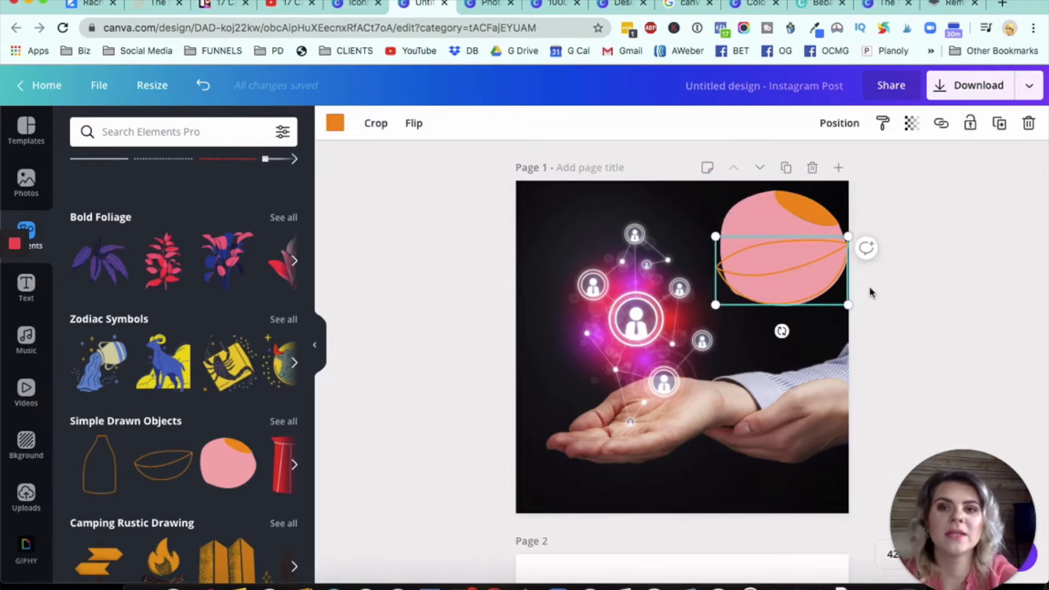
{"action": "left_click", "coordinate": [877, 312]}
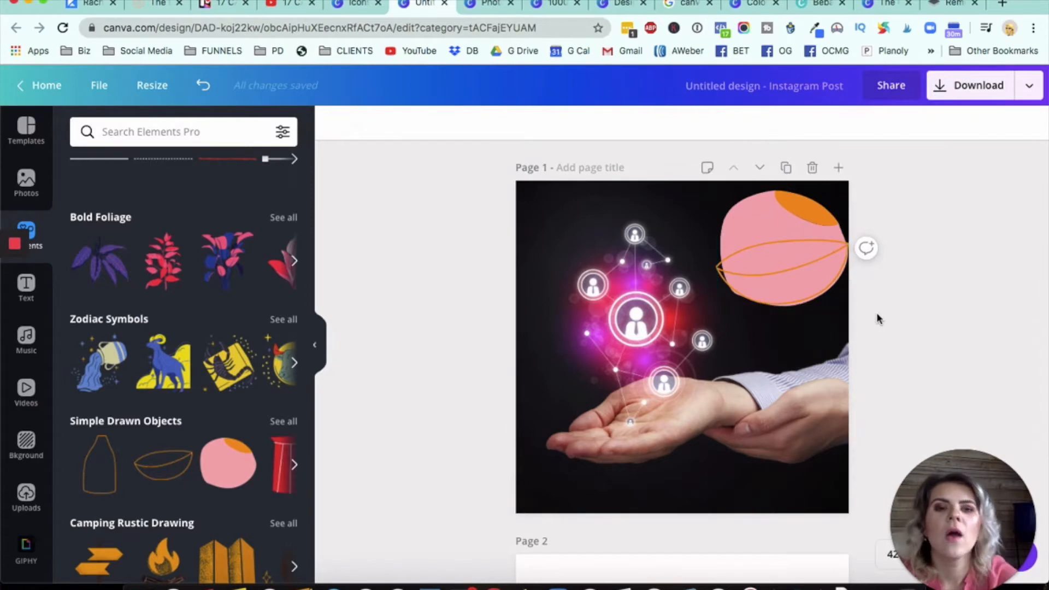
Step: Delete the orange bowl outline that overlaps the pink shape on page 1
{"action": "left_click", "coordinate": [773, 297]}
{"action": "key", "text": "Delete"}
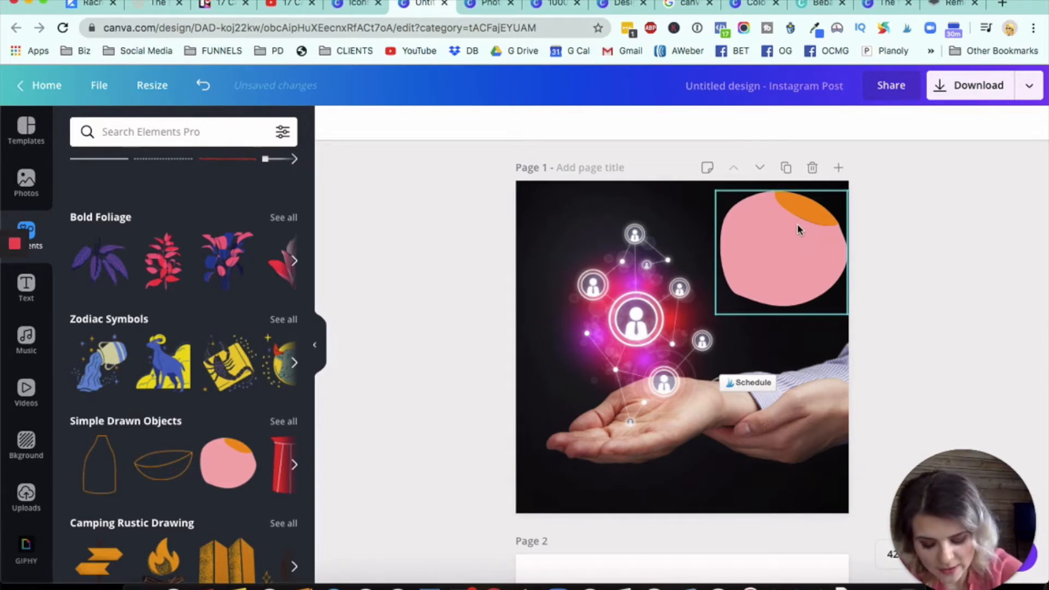
Step: Add the uploaded portrait of the woman with her hand on her chin to the blank page 2
{"action": "scroll", "coordinate": [772, 255], "scroll_direction": "down", "scroll_amount": 6}
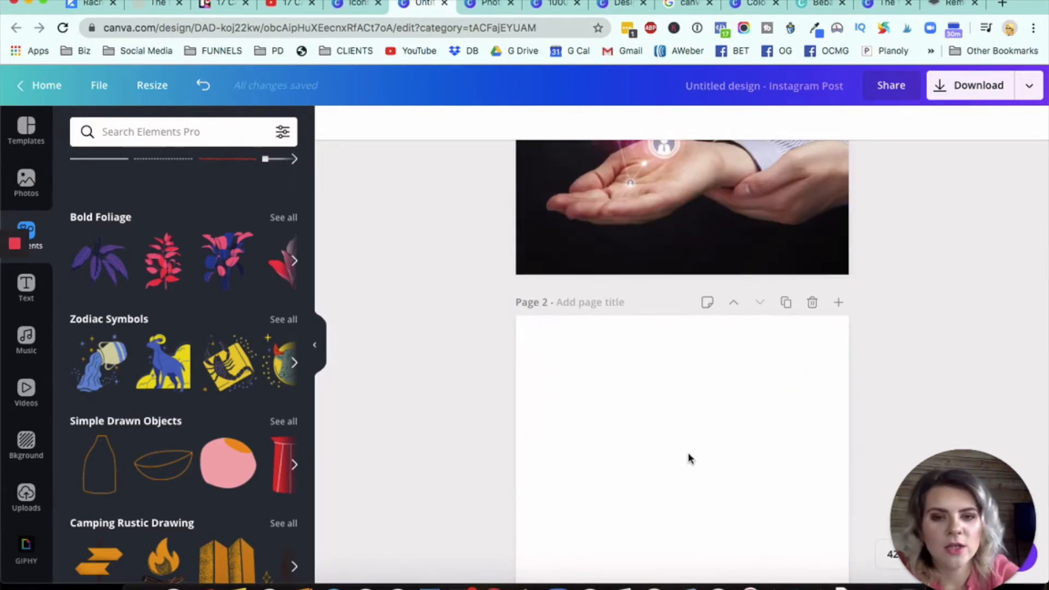
{"action": "left_click", "coordinate": [687, 456]}
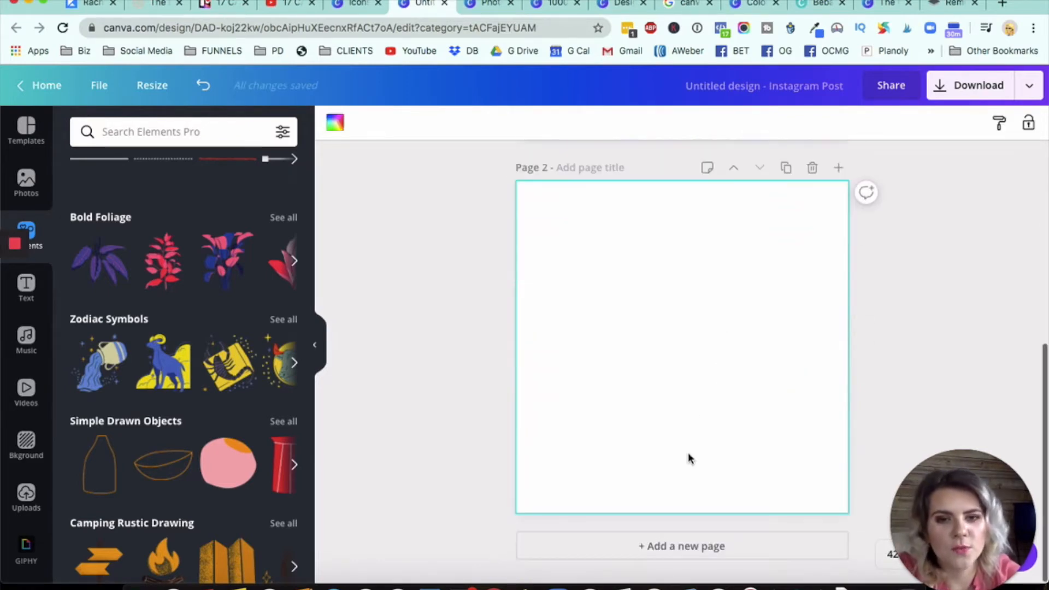
{"action": "left_click", "coordinate": [27, 495]}
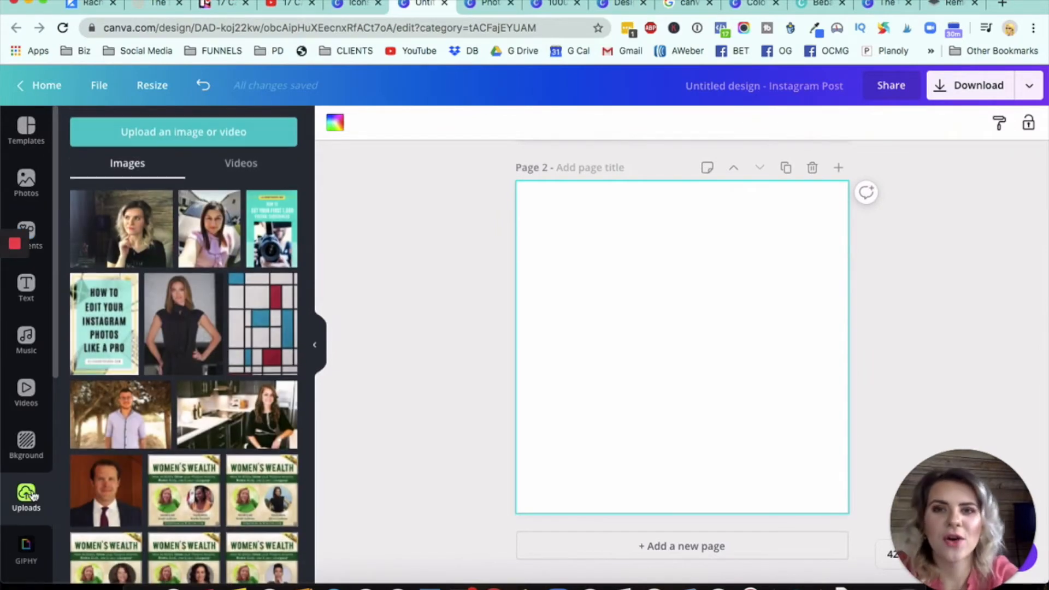
{"action": "left_click", "coordinate": [116, 236]}
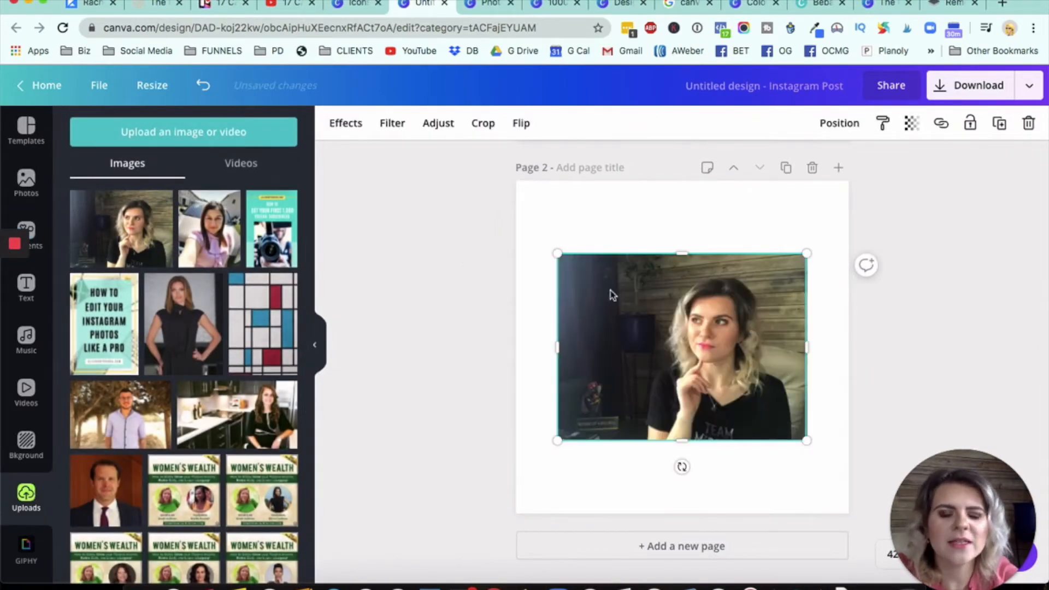
Step: Apply the Background Remover effect to the portrait photo on page 2
{"action": "left_click", "coordinate": [351, 126]}
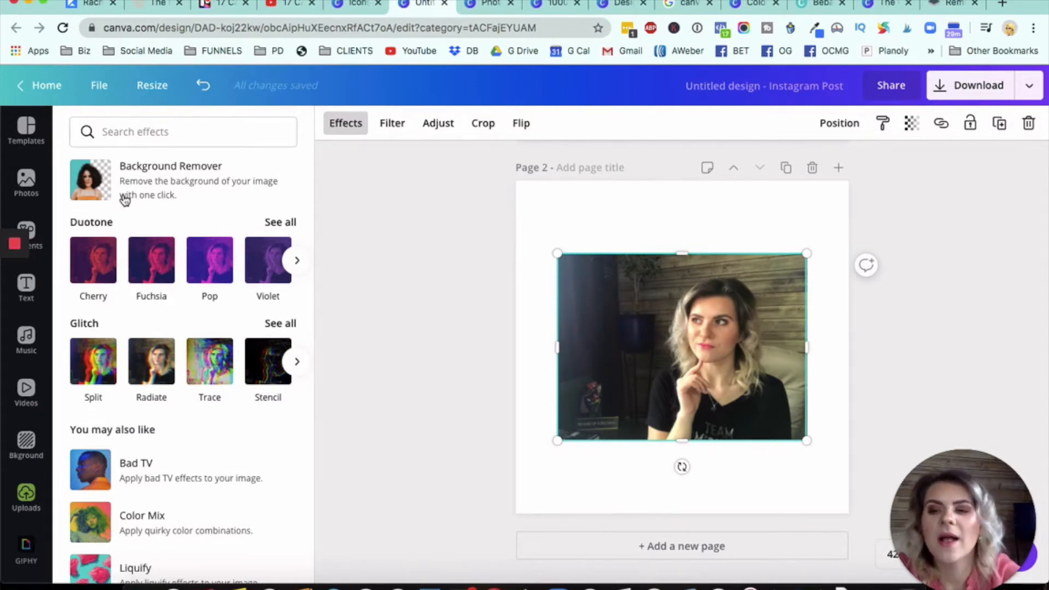
{"action": "left_click", "coordinate": [100, 180]}
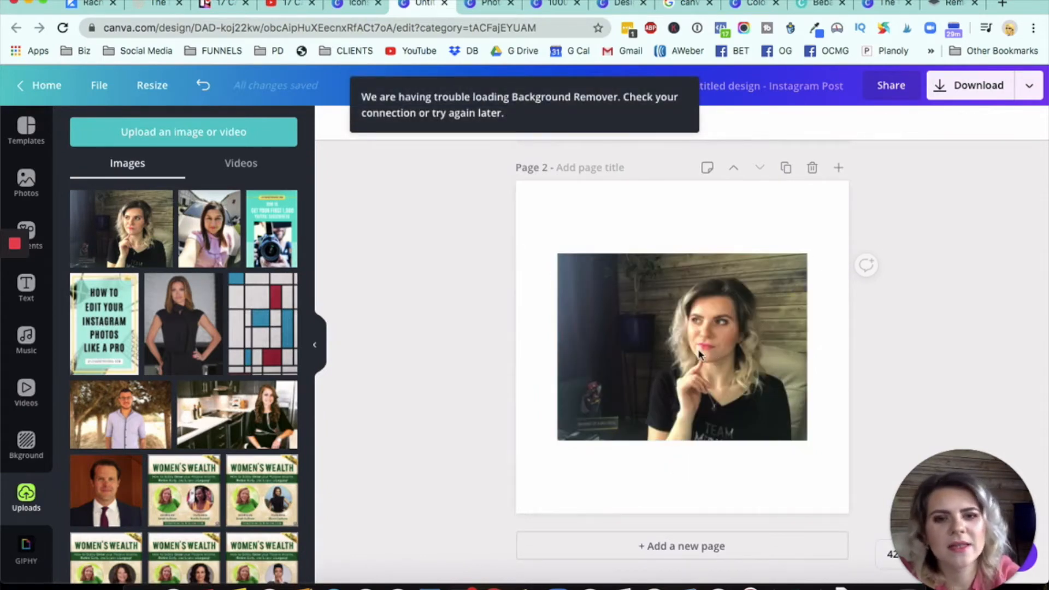
{"action": "left_click", "coordinate": [340, 120]}
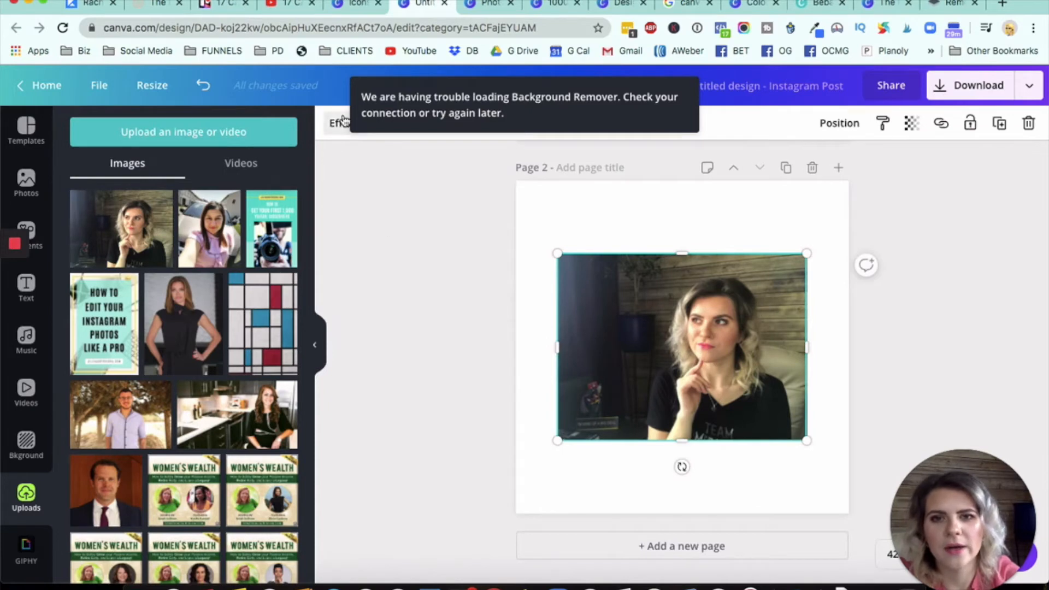
Step: Switch to remove.bg, upload IMG_1706.JPG from Downloads for background removal, and compare the original with the cut-out
{"action": "left_click", "coordinate": [942, 5]}
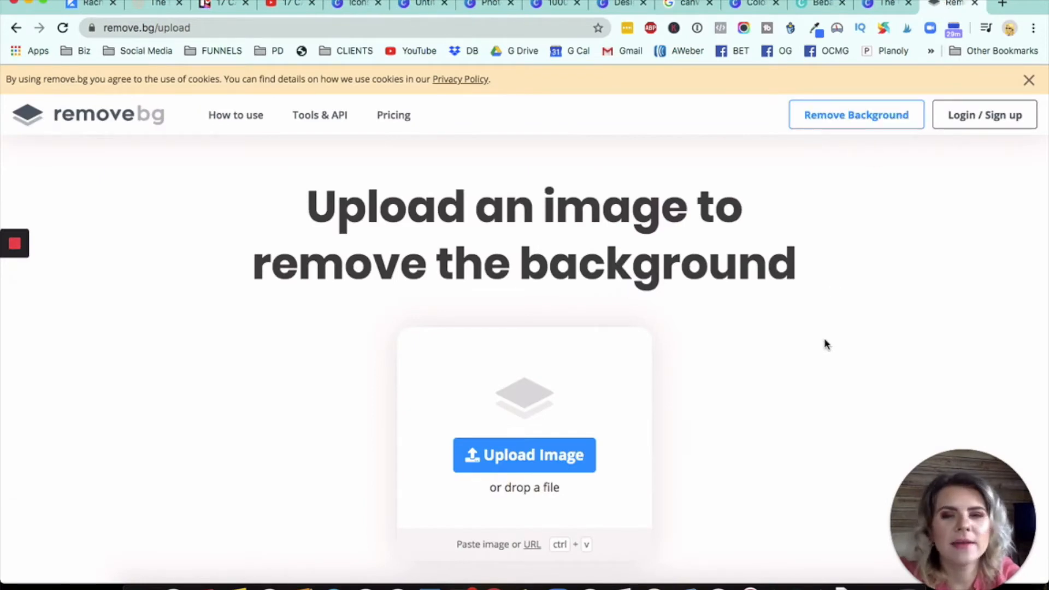
{"action": "scroll", "coordinate": [826, 344], "scroll_direction": "down", "scroll_amount": 1}
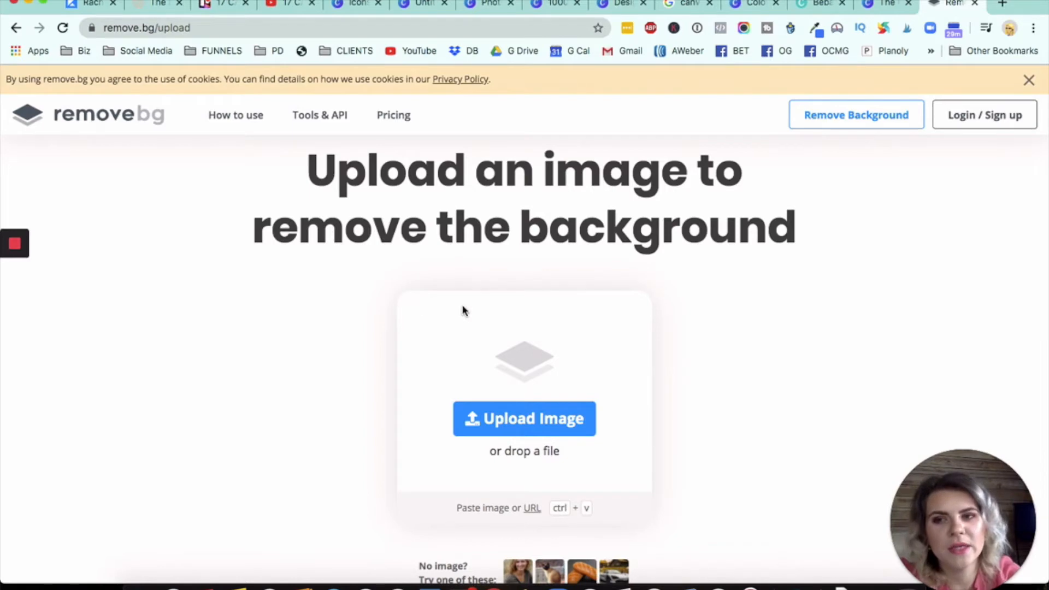
{"action": "scroll", "coordinate": [588, 401], "scroll_direction": "down", "scroll_amount": 2}
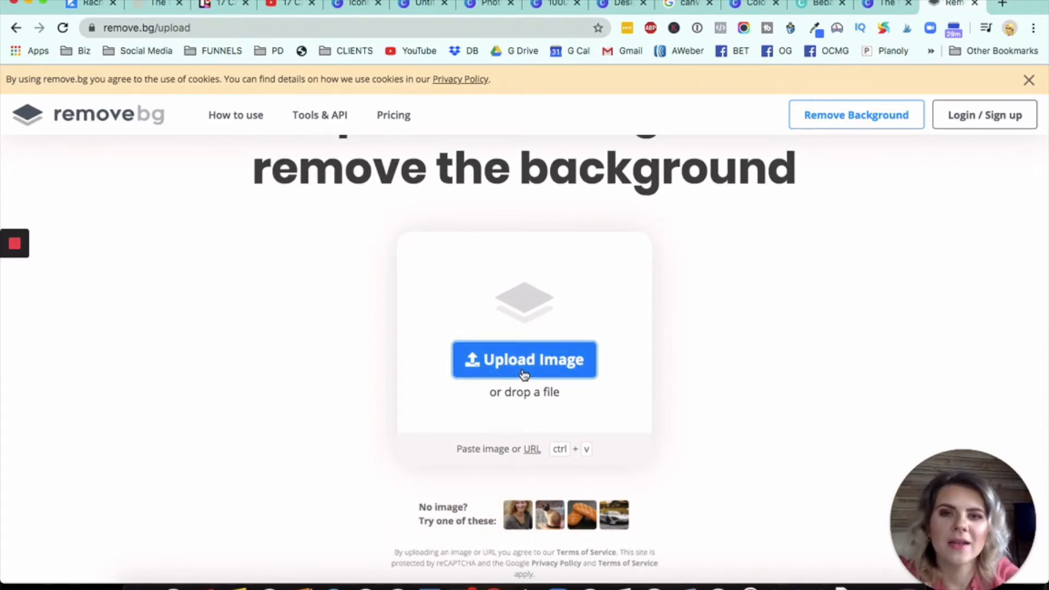
{"action": "left_click", "coordinate": [575, 373]}
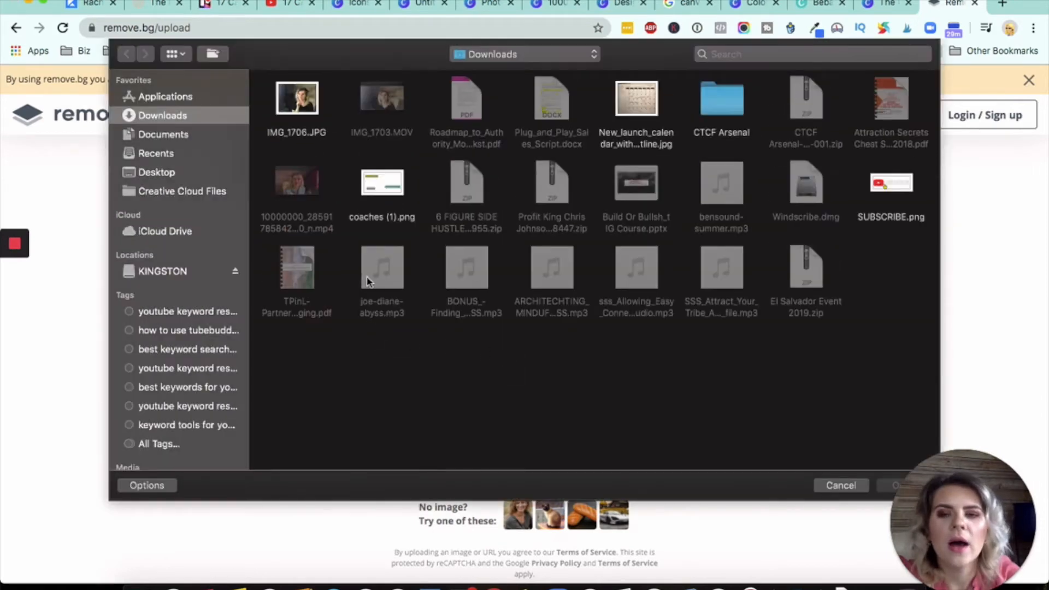
{"action": "double_click", "coordinate": [297, 104]}
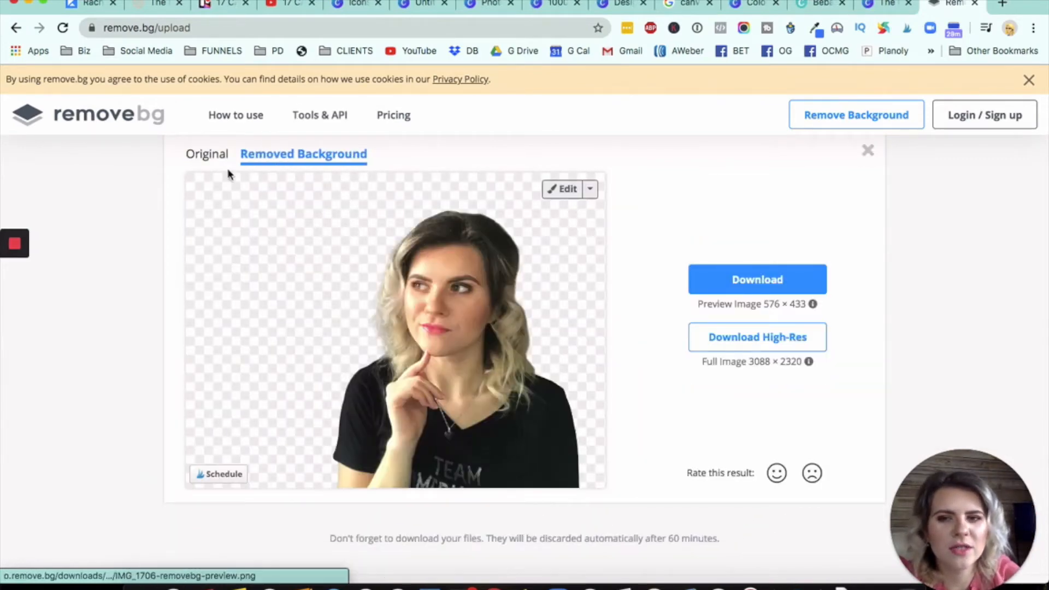
{"action": "left_click", "coordinate": [208, 155]}
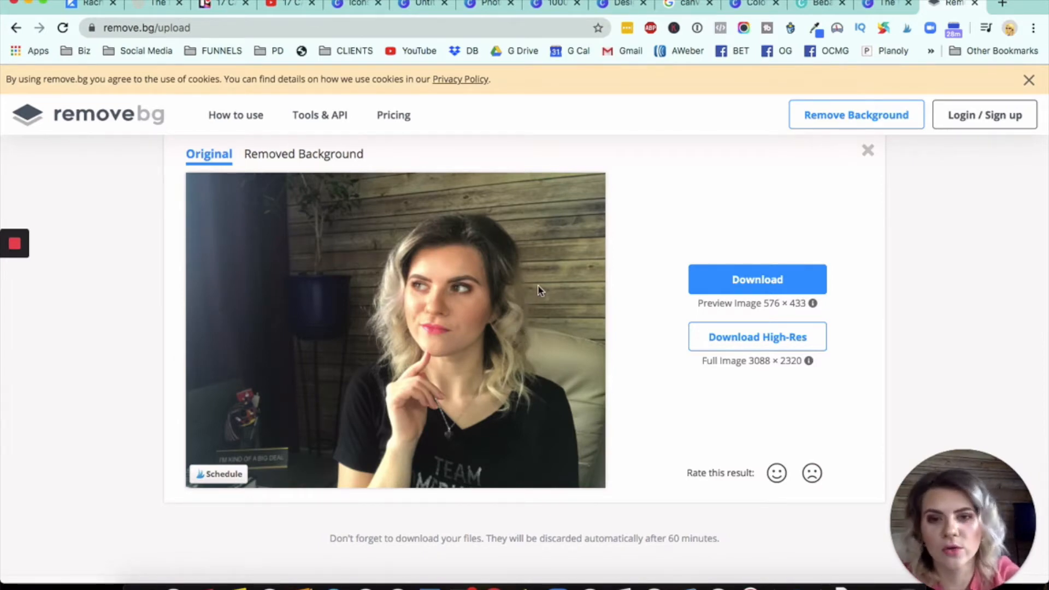
{"action": "left_click", "coordinate": [257, 157]}
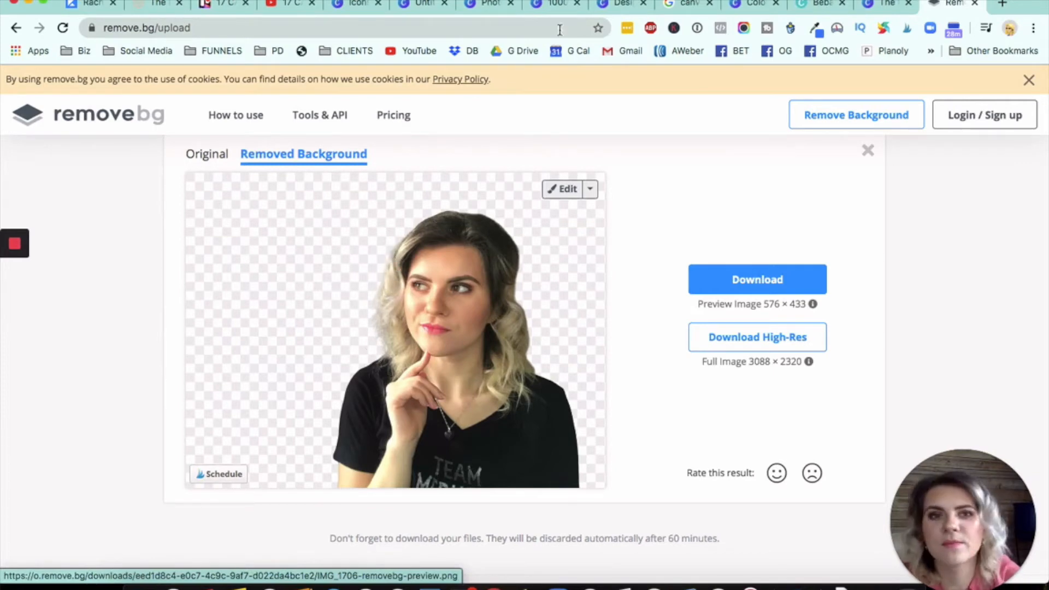
Step: Return to the Canva design and crop the empty area off the left side of the cut-out portrait
{"action": "left_click", "coordinate": [353, 11]}
{"action": "left_click", "coordinate": [409, 5]}
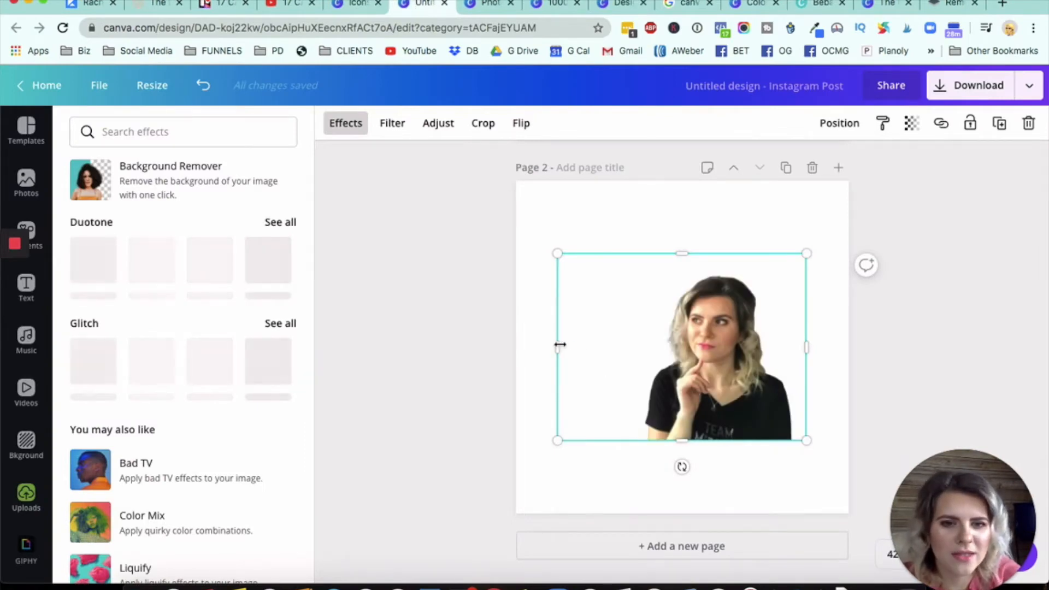
{"action": "left_click_drag", "start_coordinate": [621, 347], "coordinate": [620, 348]}
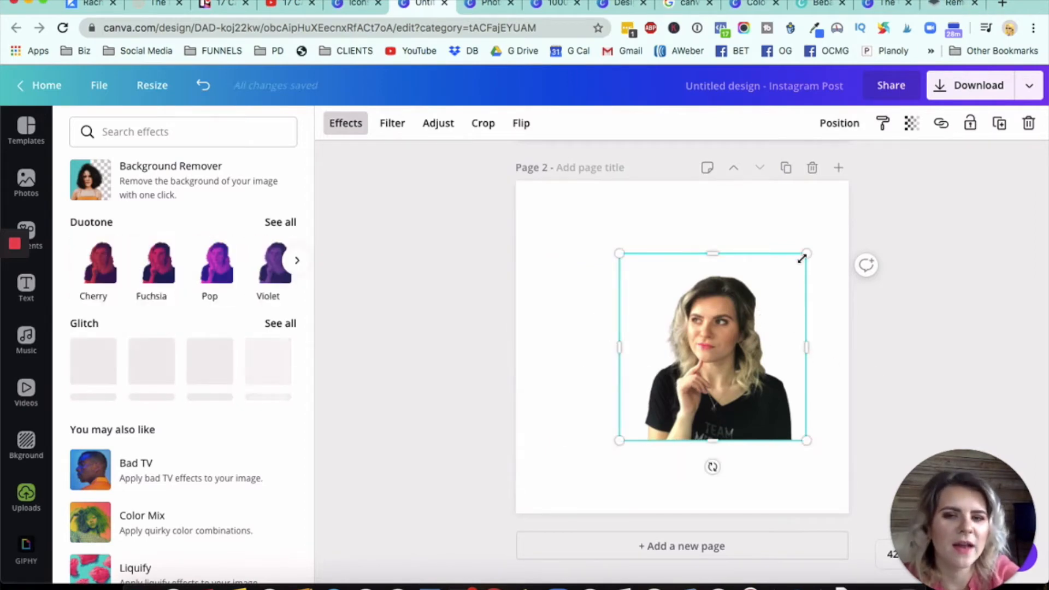
Step: Enlarge the cut-out portrait to about 1,021 × 1,020 and move it to the lower-right corner of page 2
{"action": "left_click_drag", "start_coordinate": [943, 204], "coordinate": [980, 183]}
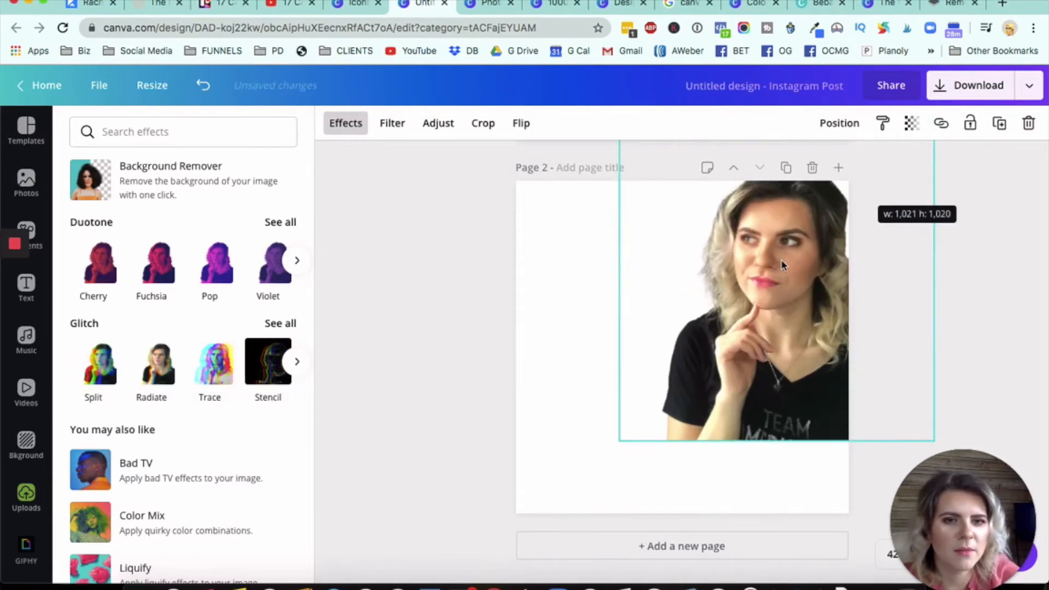
{"action": "left_click_drag", "start_coordinate": [785, 277], "coordinate": [809, 337]}
{"action": "left_click", "coordinate": [445, 368]}
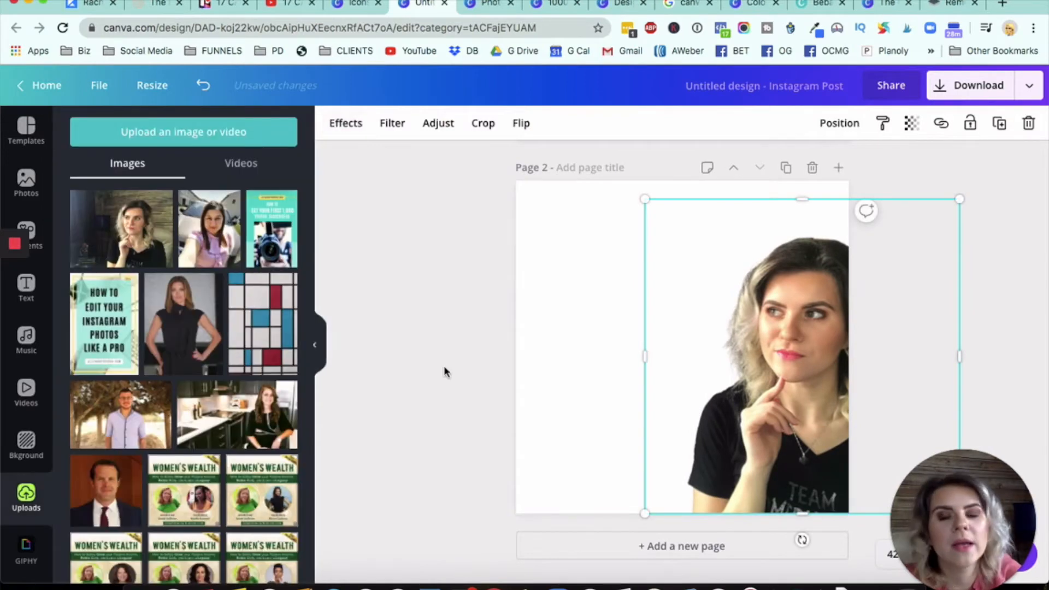
{"action": "left_click", "coordinate": [444, 371]}
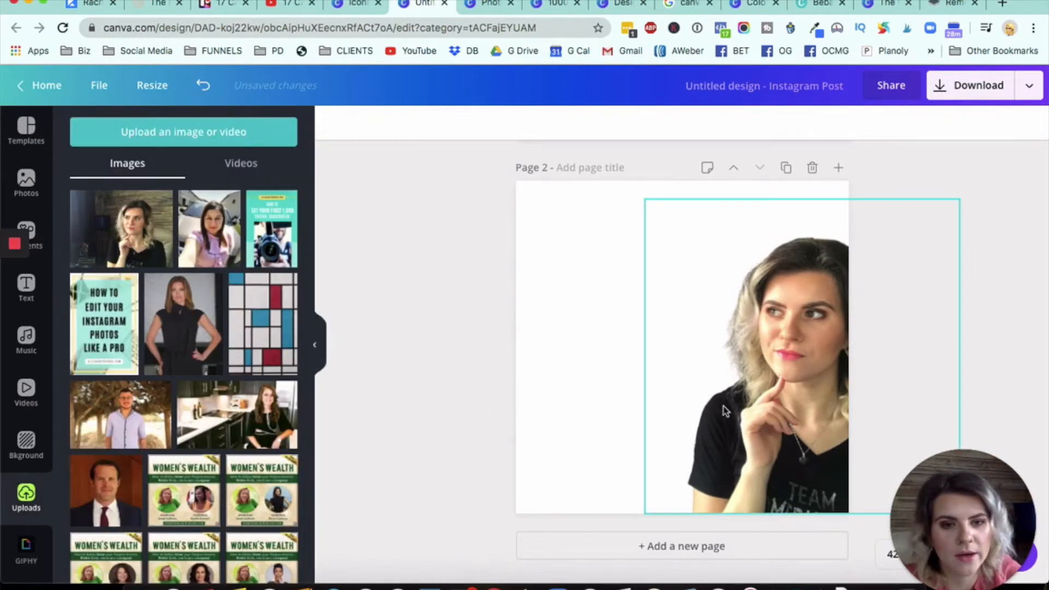
Step: Crop the portrait's left edge slightly further, to a width of about 974
{"action": "left_click", "coordinate": [750, 413]}
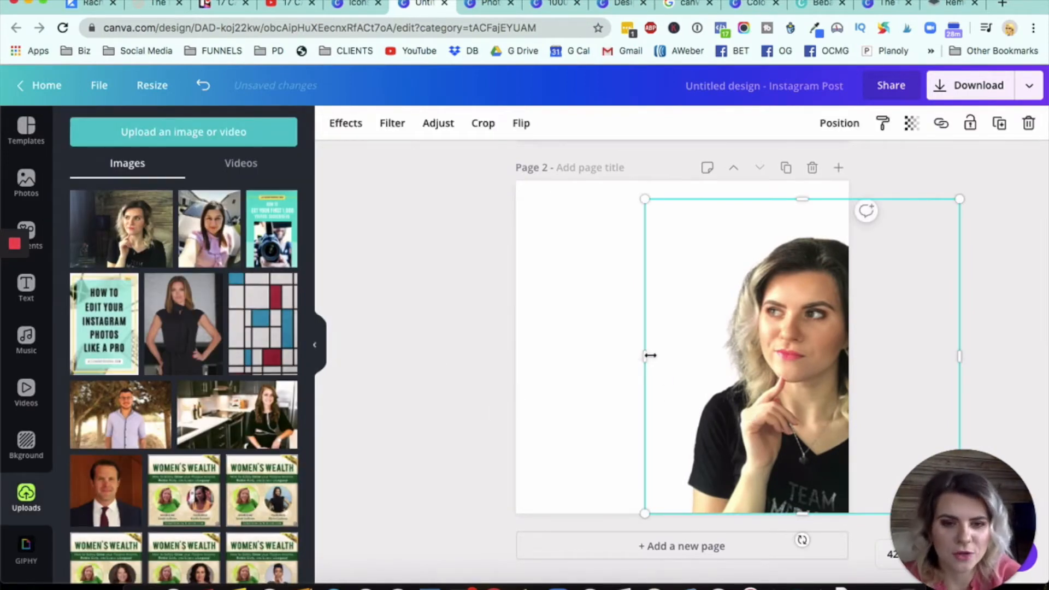
{"action": "left_click_drag", "start_coordinate": [646, 357], "coordinate": [660, 356]}
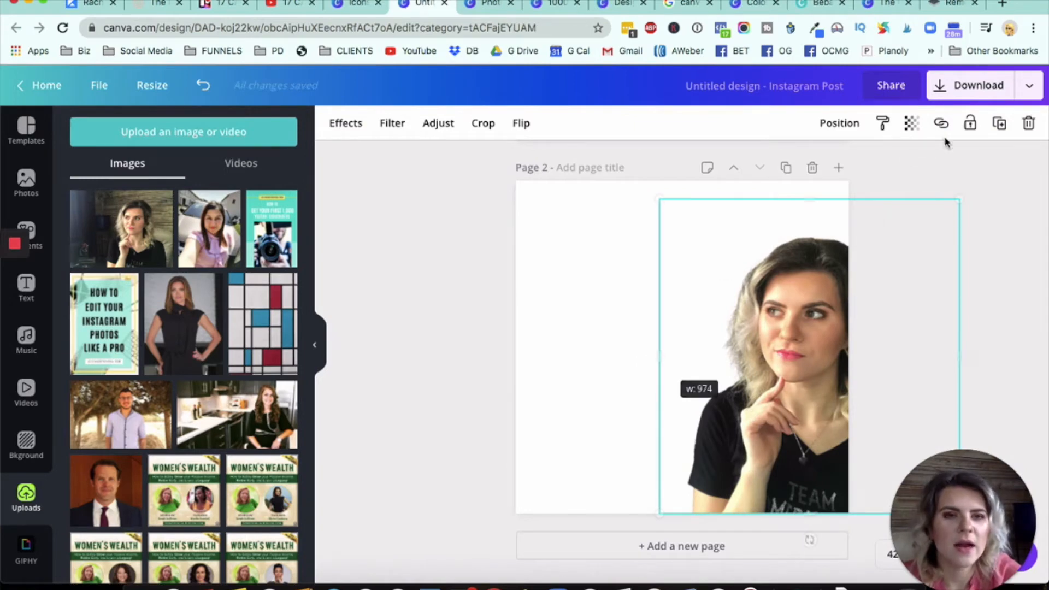
{"action": "left_click", "coordinate": [443, 318]}
Step: Set the purple-to-teal polygon image from the Gradients collection as the background of page 2
{"action": "left_click", "coordinate": [25, 447]}
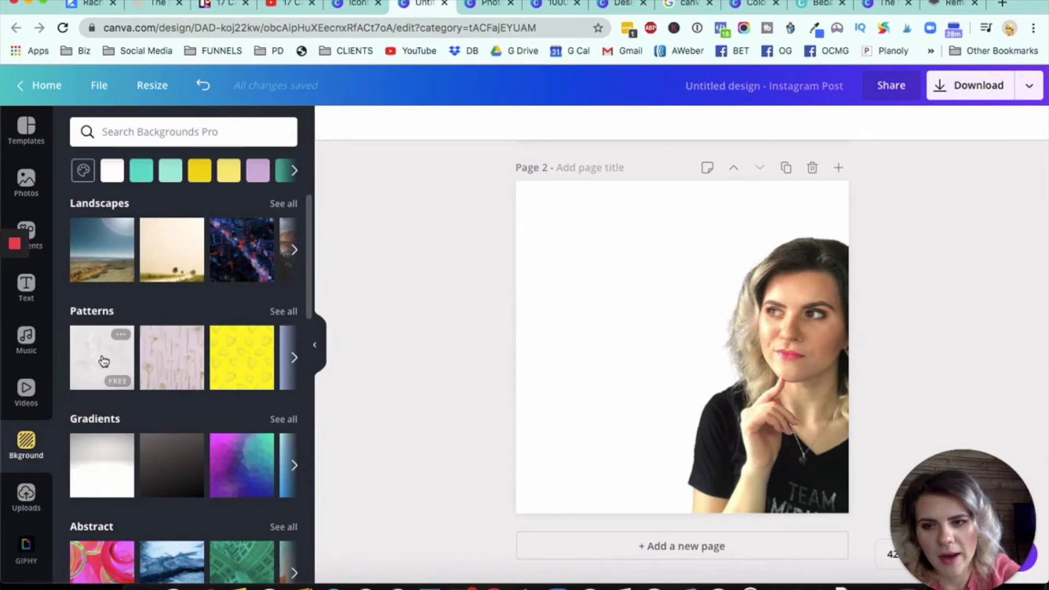
{"action": "scroll", "coordinate": [190, 377], "scroll_direction": "down", "scroll_amount": 3}
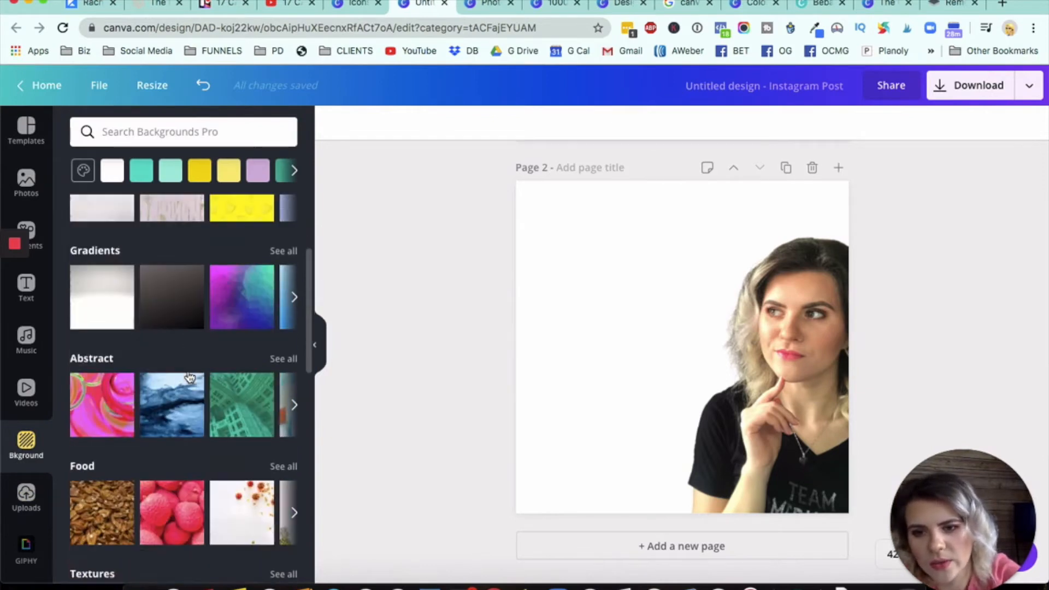
{"action": "left_click", "coordinate": [246, 276]}
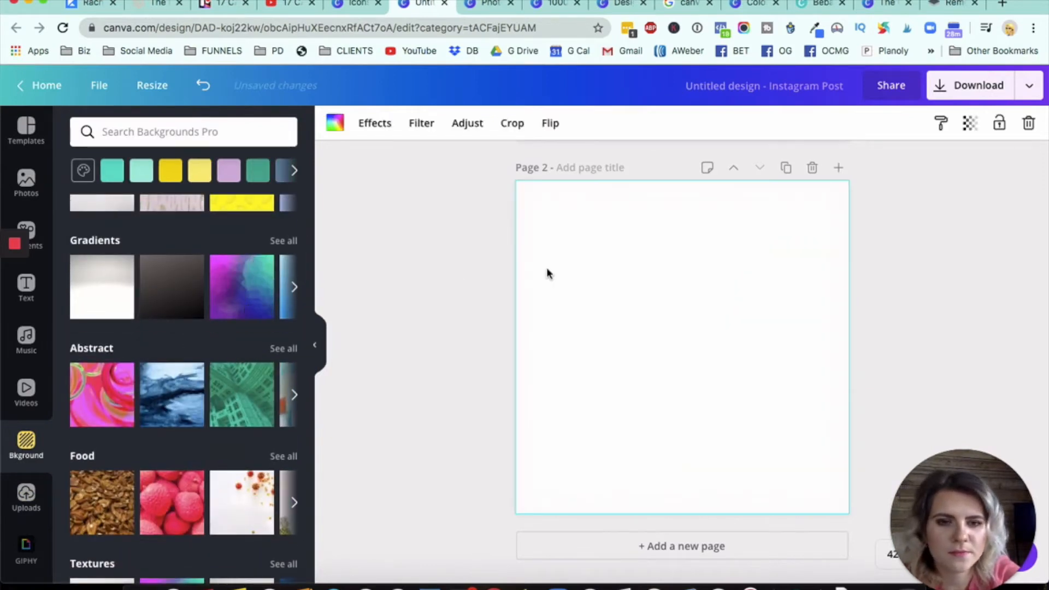
Step: Lock the polygon gradient background on page 2
{"action": "right_click", "coordinate": [588, 268]}
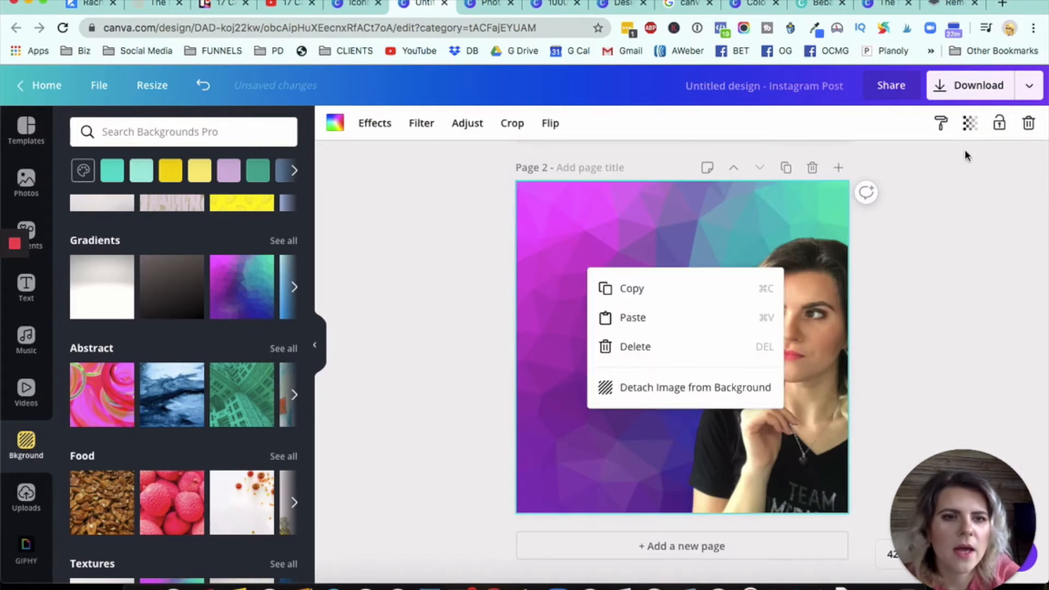
{"action": "left_click", "coordinate": [1000, 123]}
{"action": "left_click", "coordinate": [430, 444]}
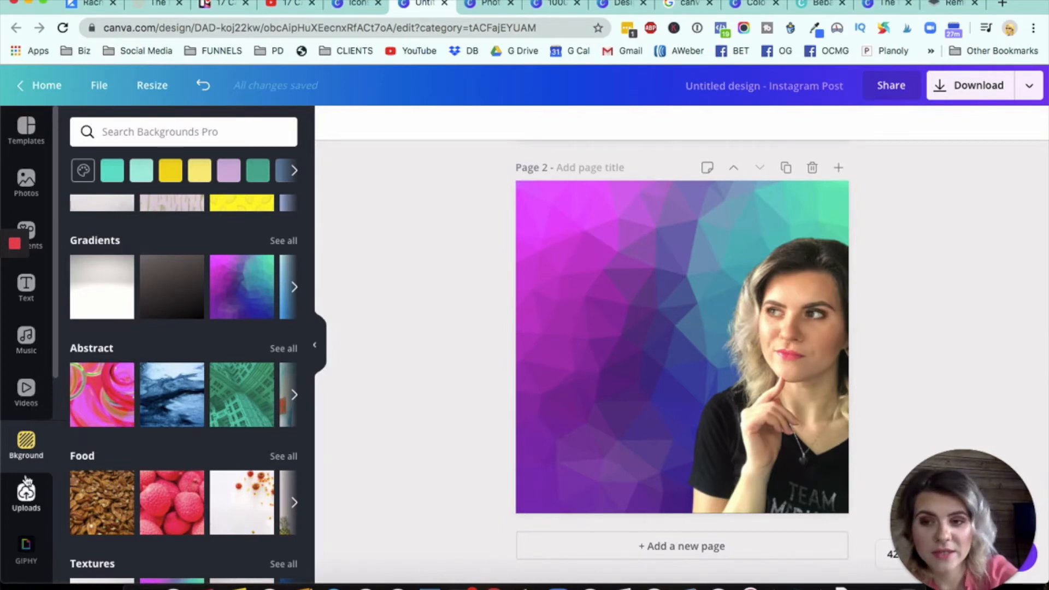
{"action": "scroll", "coordinate": [26, 481], "scroll_direction": "down", "scroll_amount": 2}
{"action": "scroll", "coordinate": [26, 481], "scroll_direction": "down", "scroll_amount": 3}
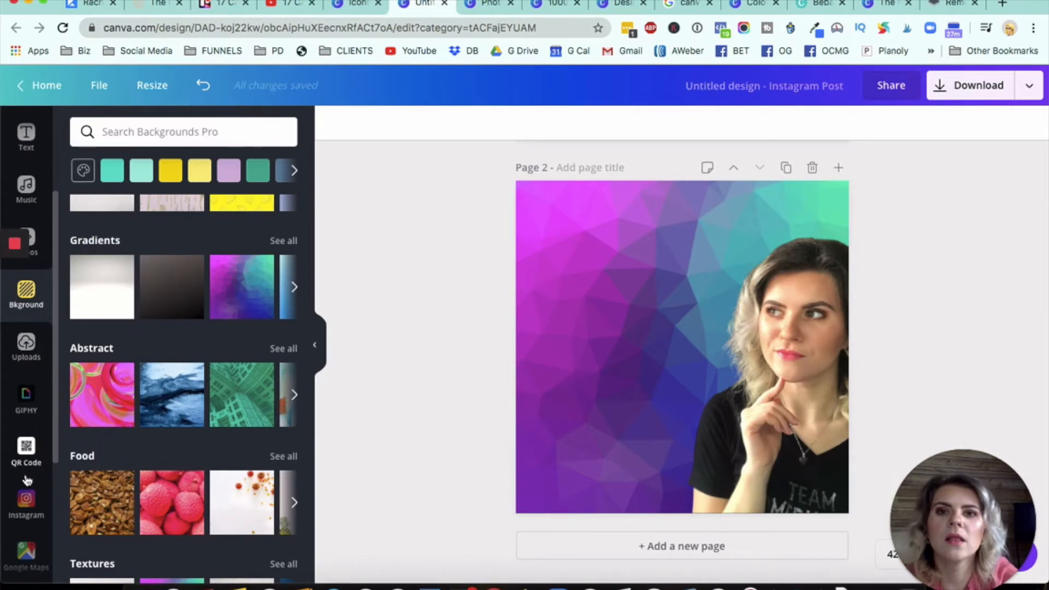
Step: Try the Classic Duotone effect on the cut-out portrait on page 2
{"action": "left_click", "coordinate": [799, 352]}
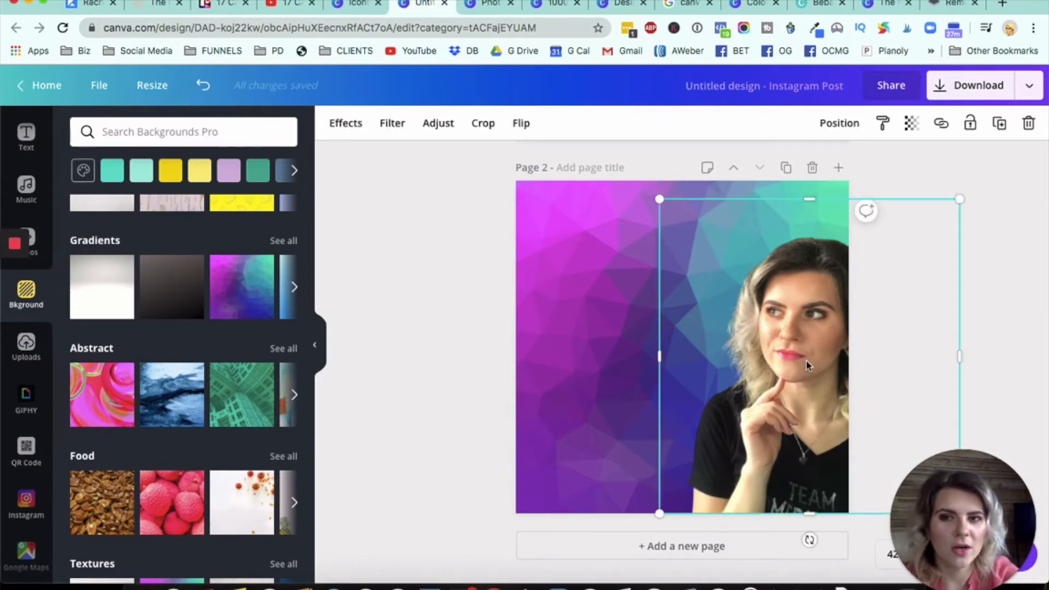
{"action": "left_click", "coordinate": [345, 124]}
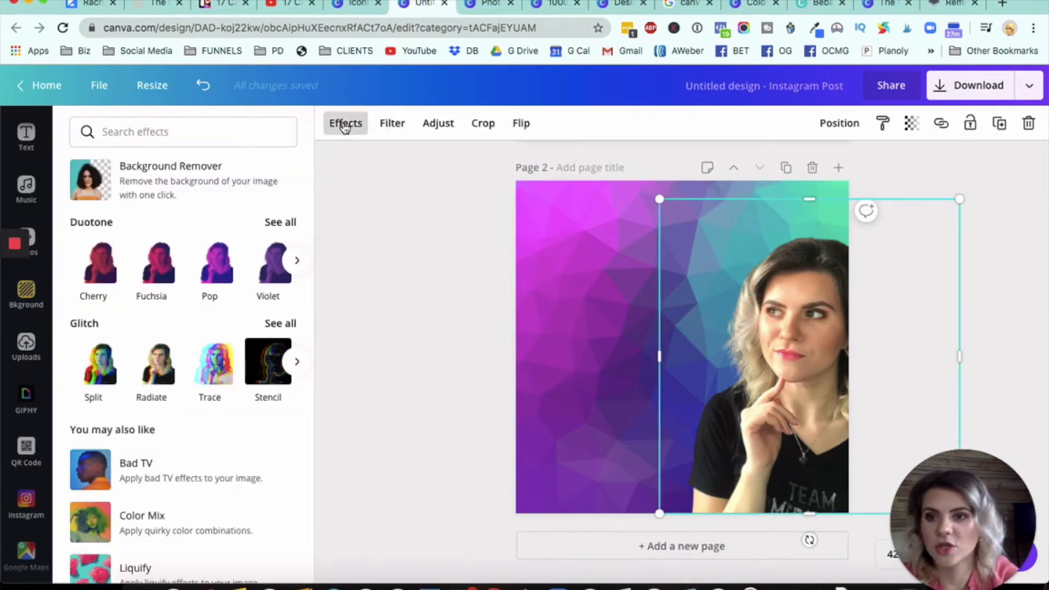
{"action": "scroll", "coordinate": [145, 326], "scroll_direction": "down", "scroll_amount": 4}
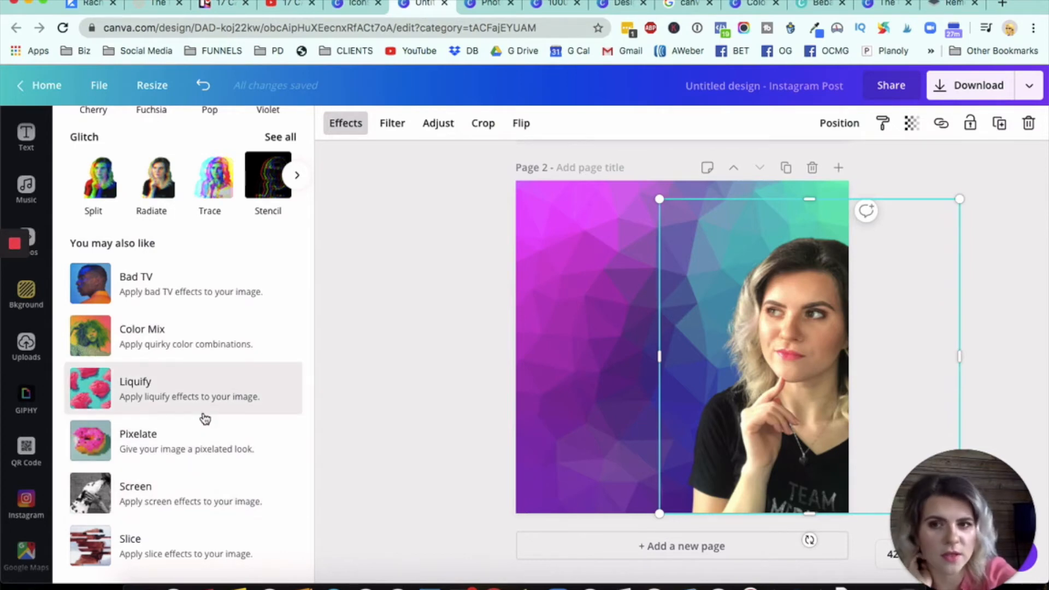
{"action": "scroll", "coordinate": [205, 418], "scroll_direction": "up", "scroll_amount": 3}
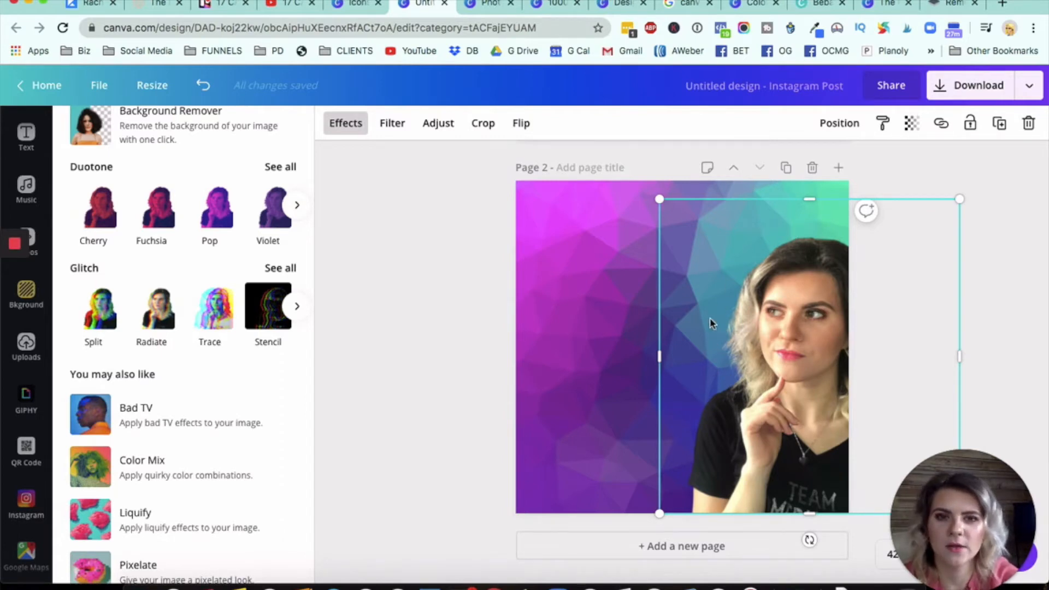
{"action": "left_click", "coordinate": [300, 201]}
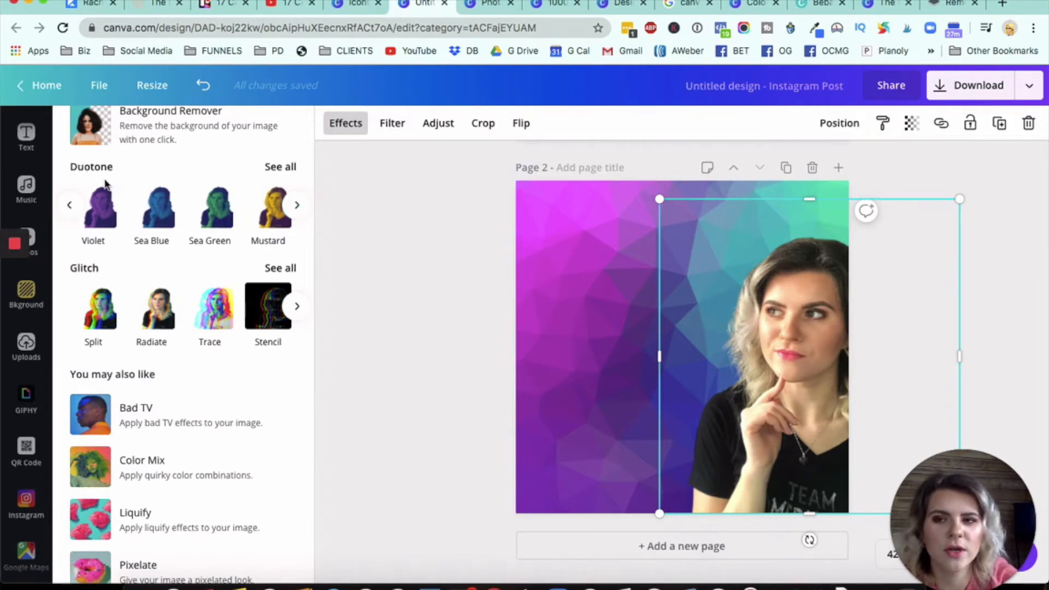
{"action": "left_click", "coordinate": [298, 206]}
{"action": "left_click", "coordinate": [296, 207]}
{"action": "left_click", "coordinate": [295, 207]}
{"action": "left_click", "coordinate": [297, 209]}
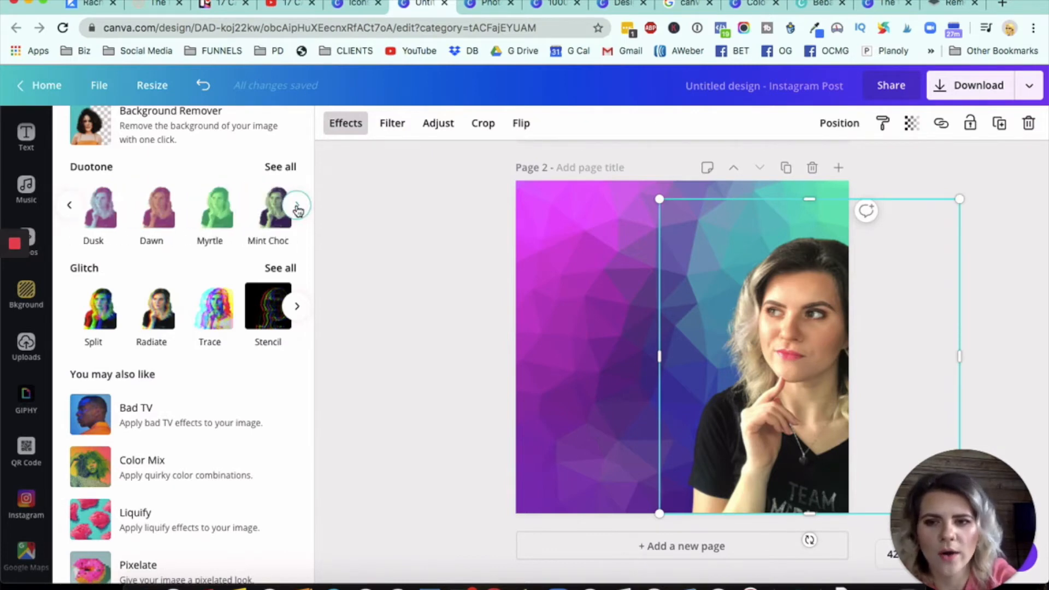
{"action": "left_click", "coordinate": [298, 209]}
{"action": "left_click", "coordinate": [271, 220]}
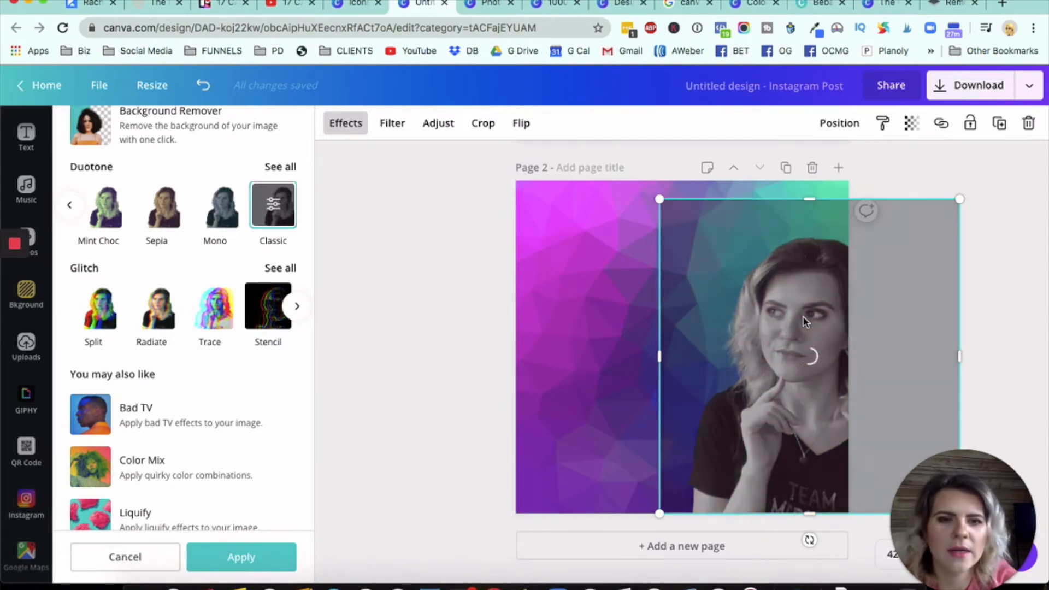
{"action": "left_click_drag", "start_coordinate": [754, 310], "coordinate": [786, 316]}
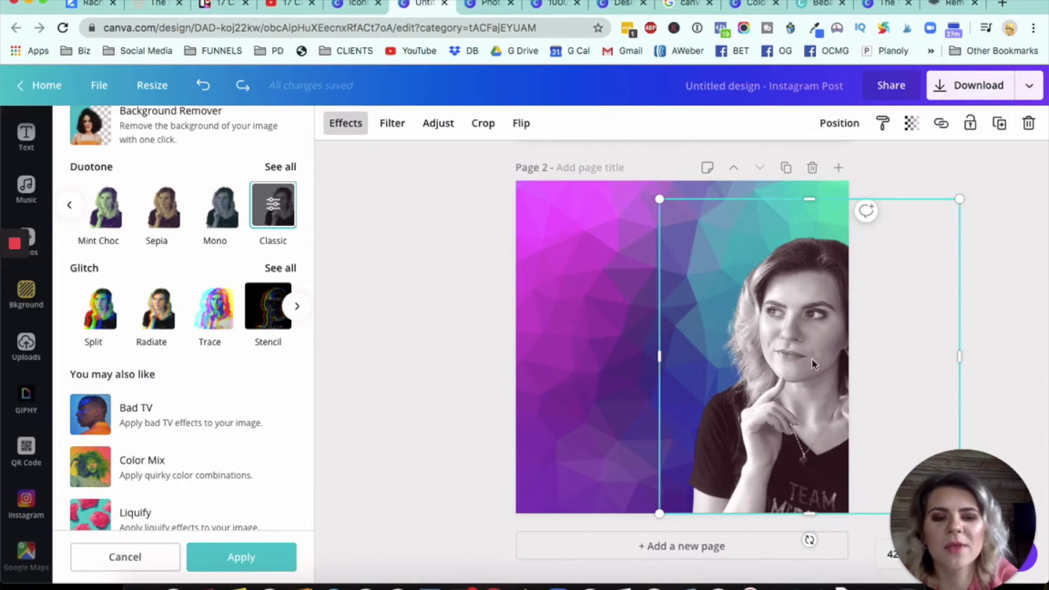
Step: Undo the latest design changes and redo the one that removed the polygon background
{"action": "left_click", "coordinate": [203, 85]}
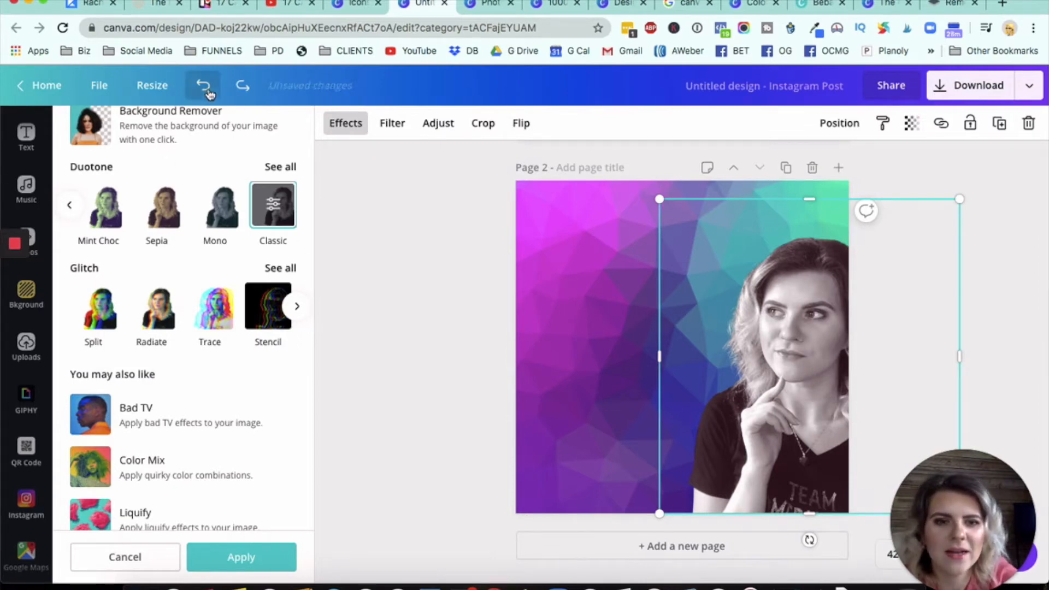
{"action": "left_click", "coordinate": [204, 89]}
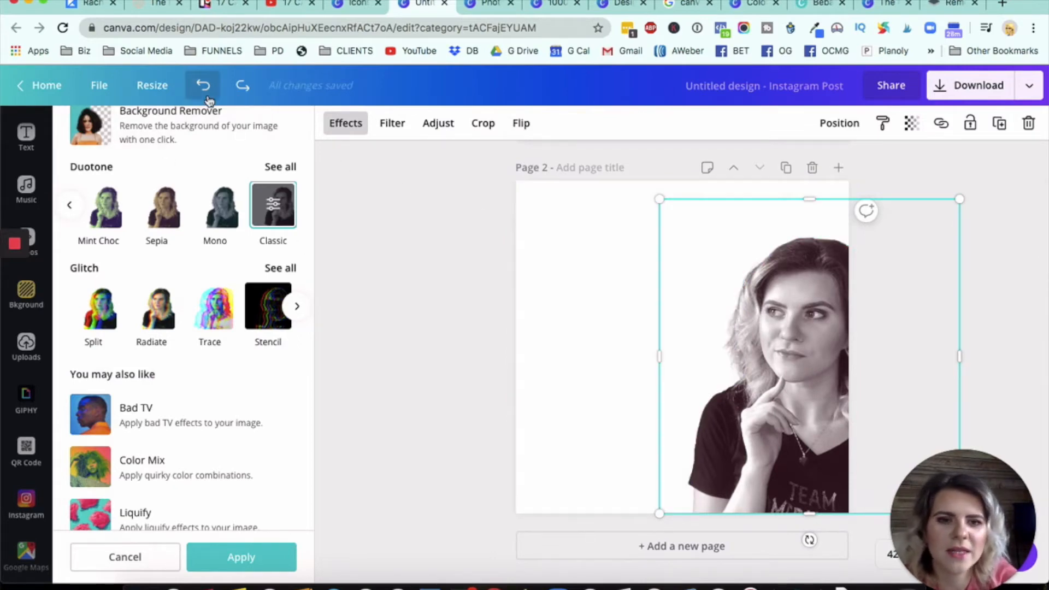
{"action": "left_click", "coordinate": [242, 85]}
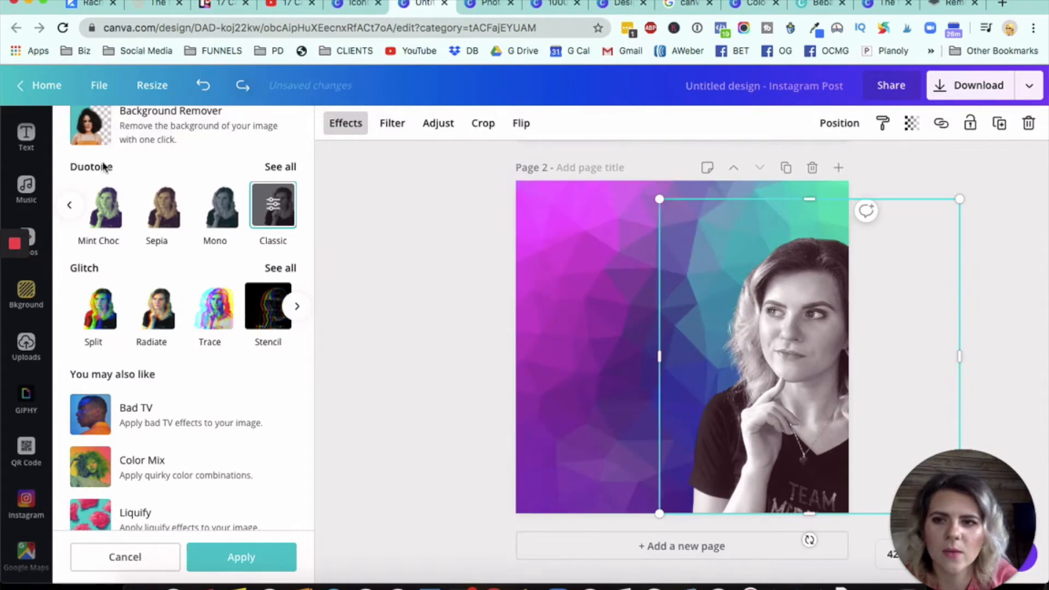
Step: Try the Cherry Duotone effect on the portrait and cancel it
{"action": "left_click", "coordinate": [70, 205]}
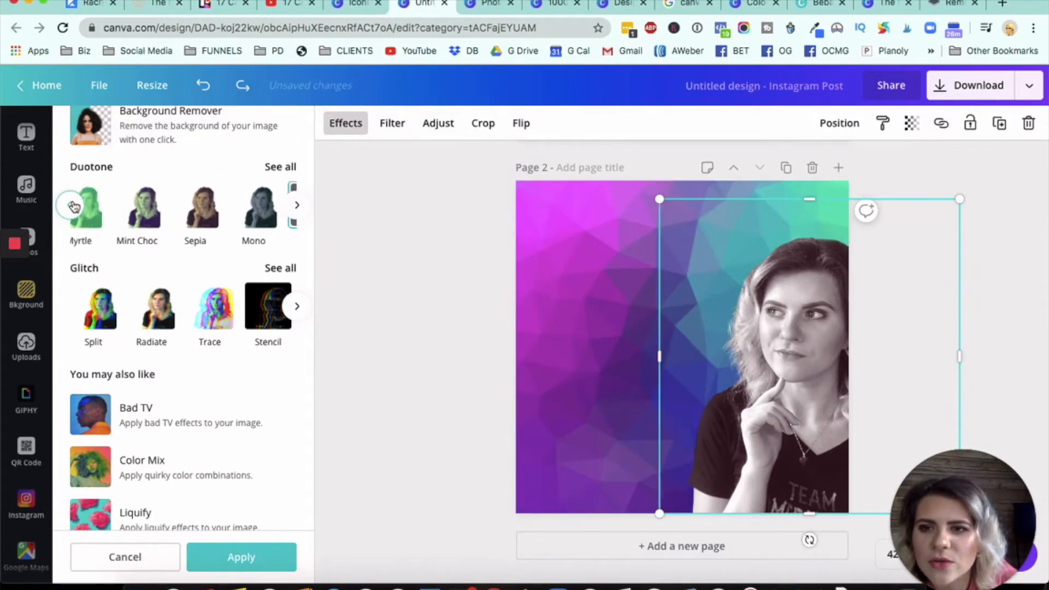
{"action": "left_click", "coordinate": [70, 206]}
{"action": "left_click", "coordinate": [71, 205]}
{"action": "left_click", "coordinate": [71, 205]}
{"action": "left_click", "coordinate": [70, 205]}
{"action": "left_click", "coordinate": [72, 206]}
{"action": "left_click", "coordinate": [71, 206]}
{"action": "left_click", "coordinate": [75, 205]}
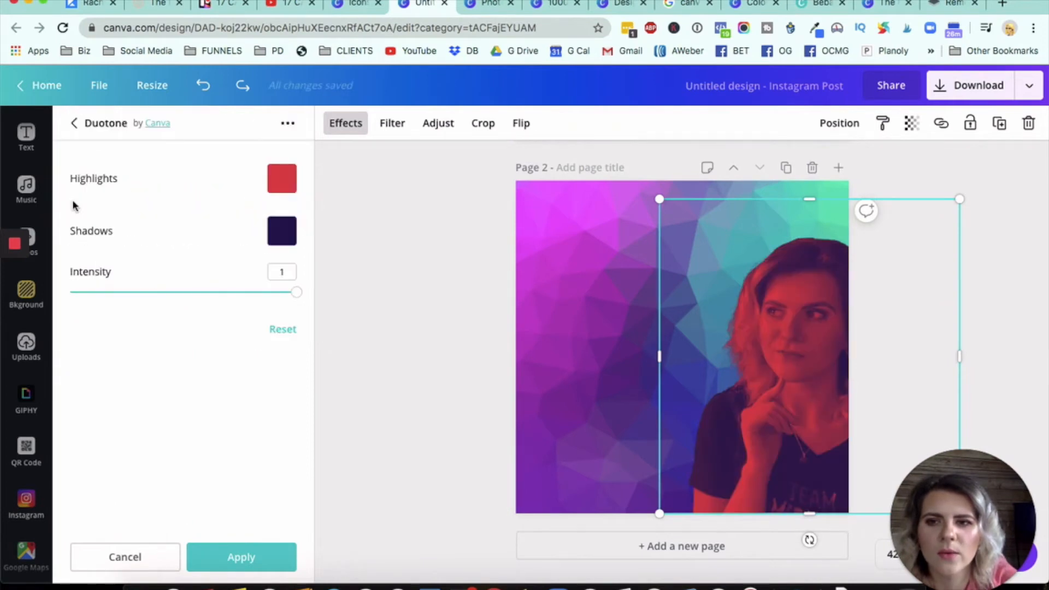
{"action": "left_click", "coordinate": [125, 558]}
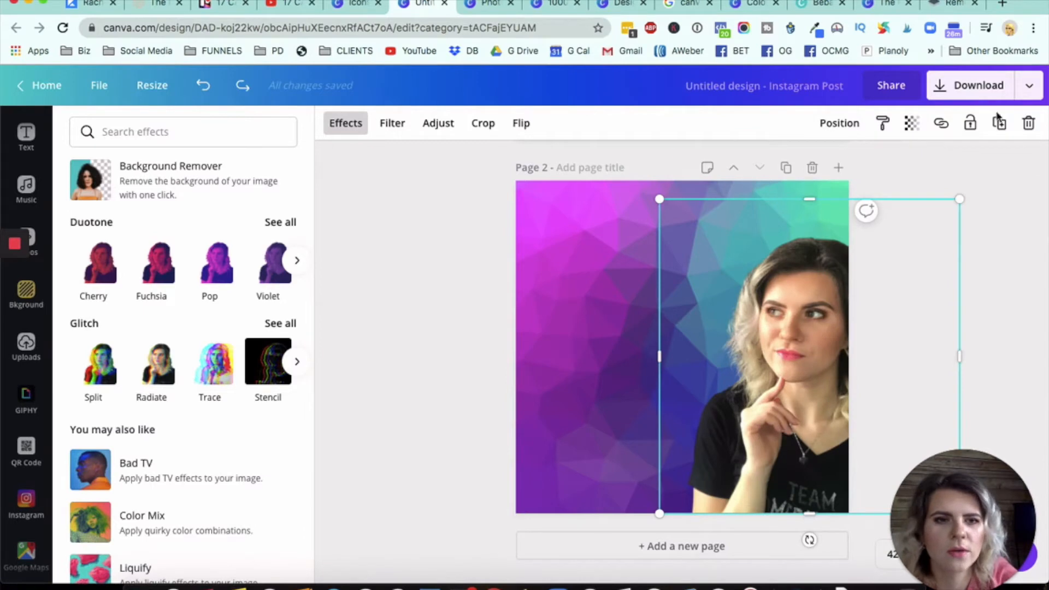
Step: Duplicate the cut-out portrait and move the copy to the left half of page 2
{"action": "left_click", "coordinate": [999, 125]}
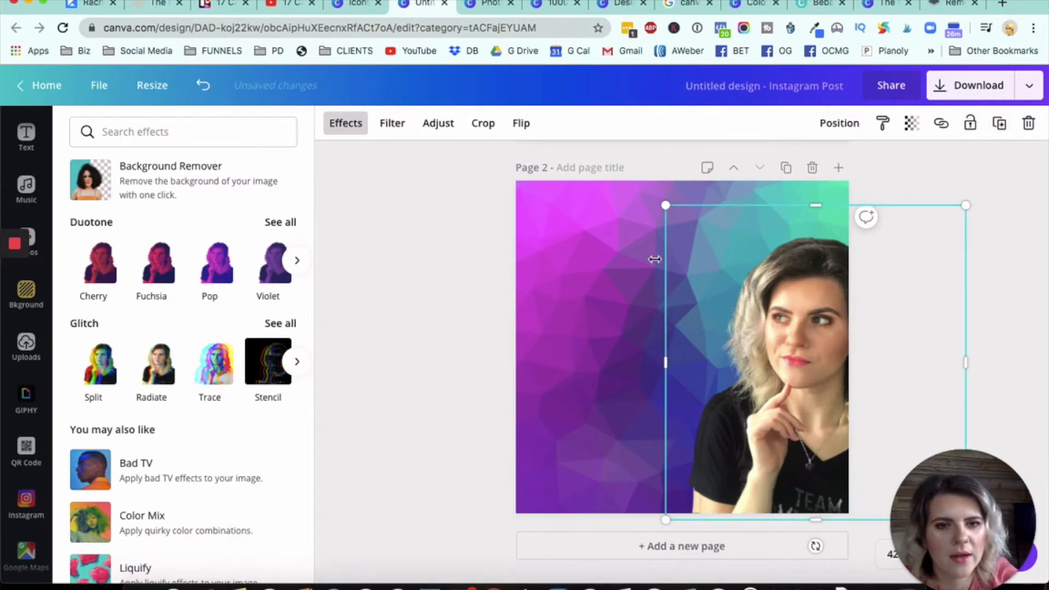
{"action": "left_click", "coordinate": [653, 223]}
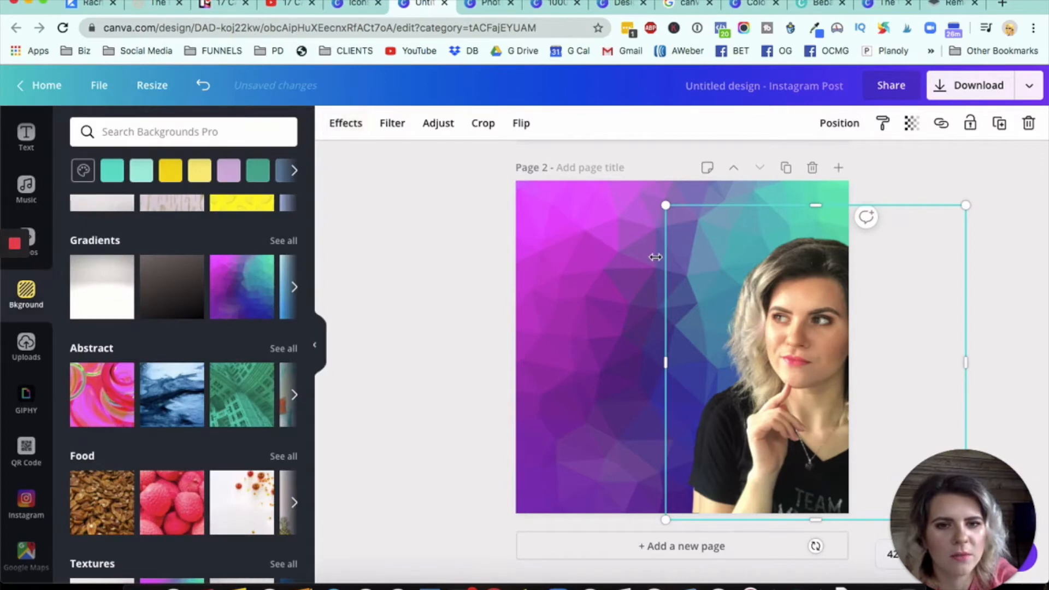
{"action": "left_click_drag", "start_coordinate": [783, 325], "coordinate": [547, 325]}
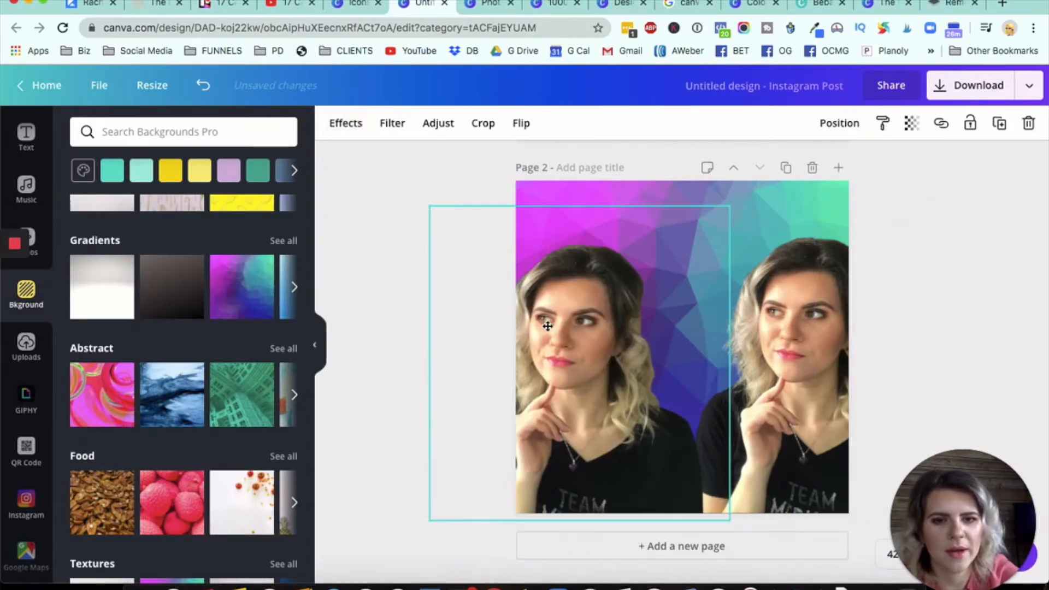
Step: Put the Cherry Duotone effect on the original portrait at the page's right and set its highlights to white (#ffffff)
{"action": "left_click", "coordinate": [809, 317]}
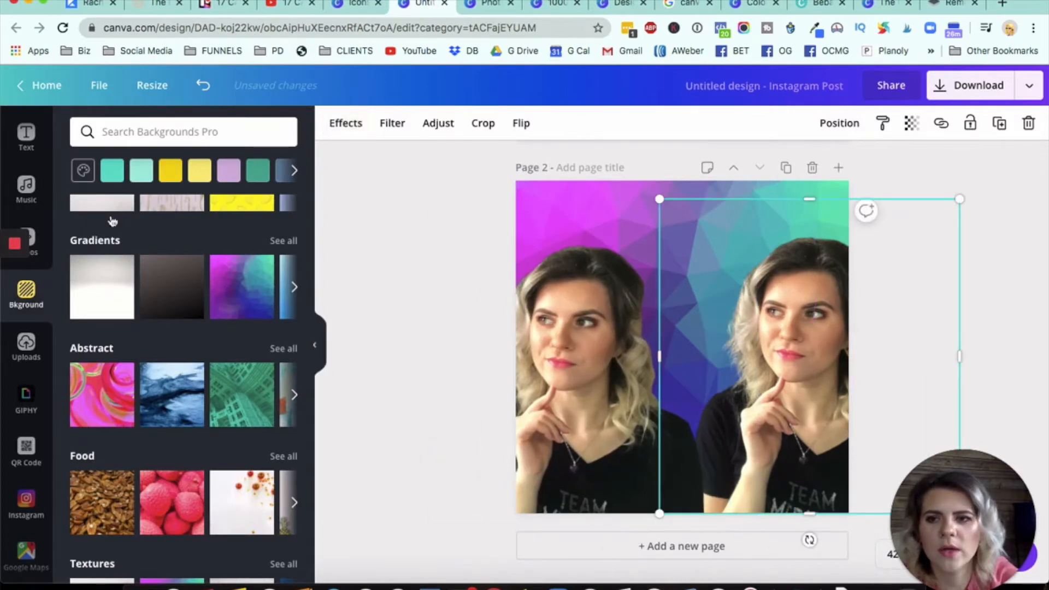
{"action": "left_click", "coordinate": [346, 124]}
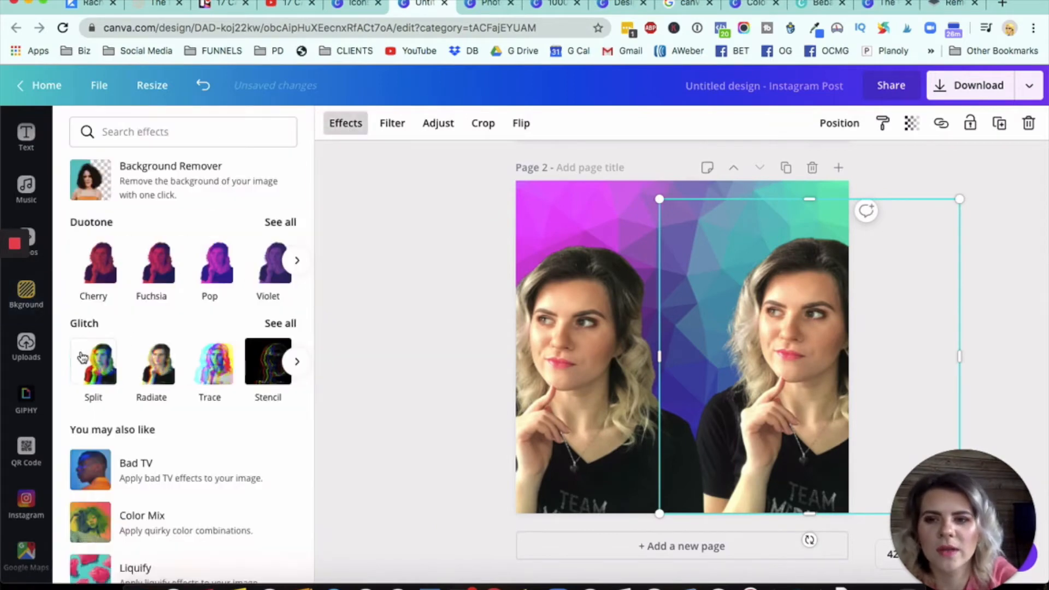
{"action": "left_click", "coordinate": [102, 270]}
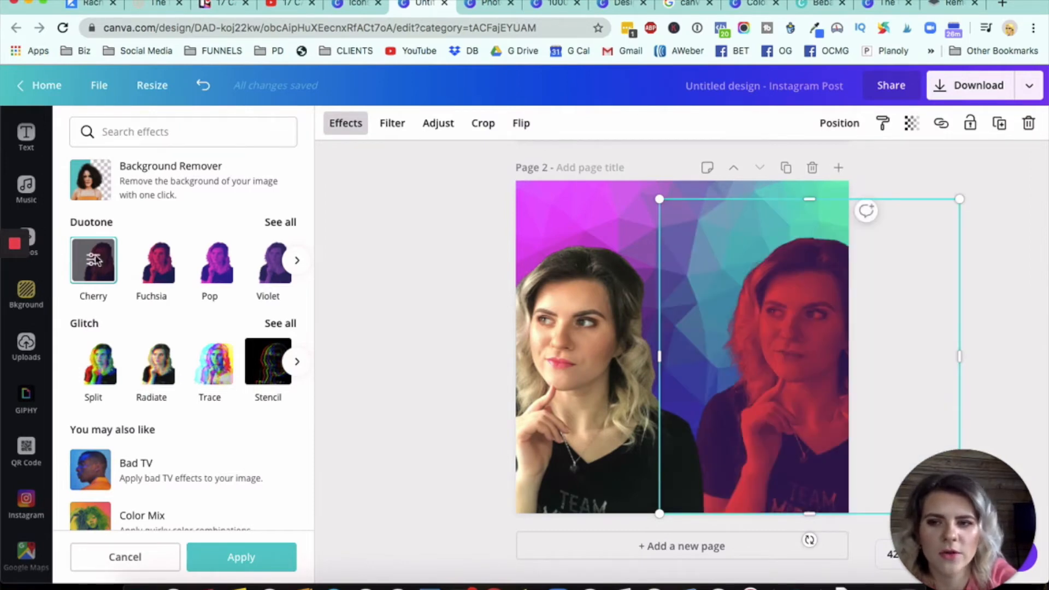
{"action": "left_click", "coordinate": [94, 260]}
{"action": "left_click", "coordinate": [279, 182]}
{"action": "left_click_drag", "start_coordinate": [153, 187], "coordinate": [57, 149]}
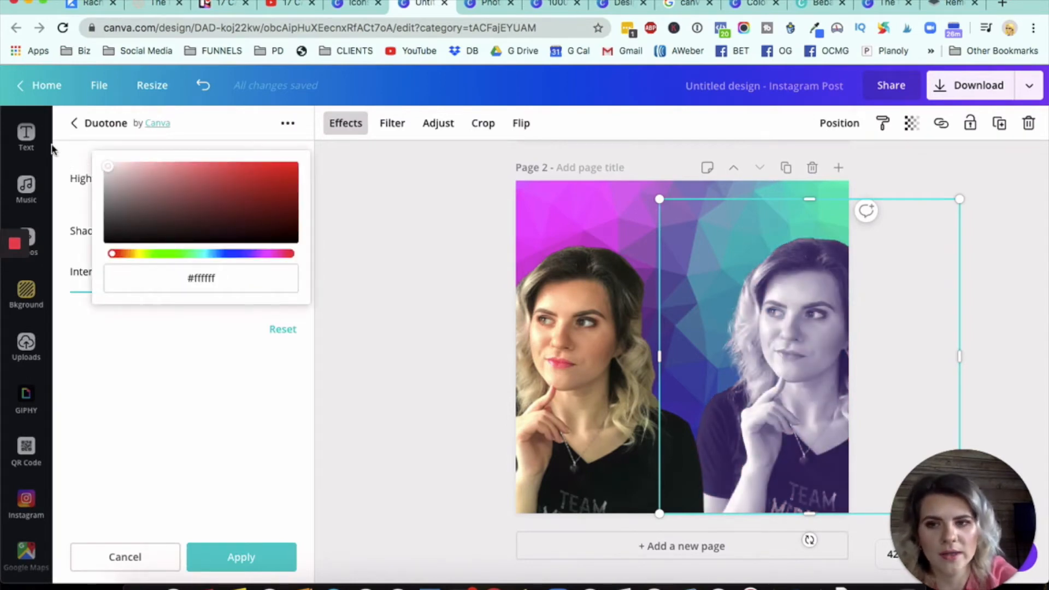
{"action": "left_click", "coordinate": [70, 160]}
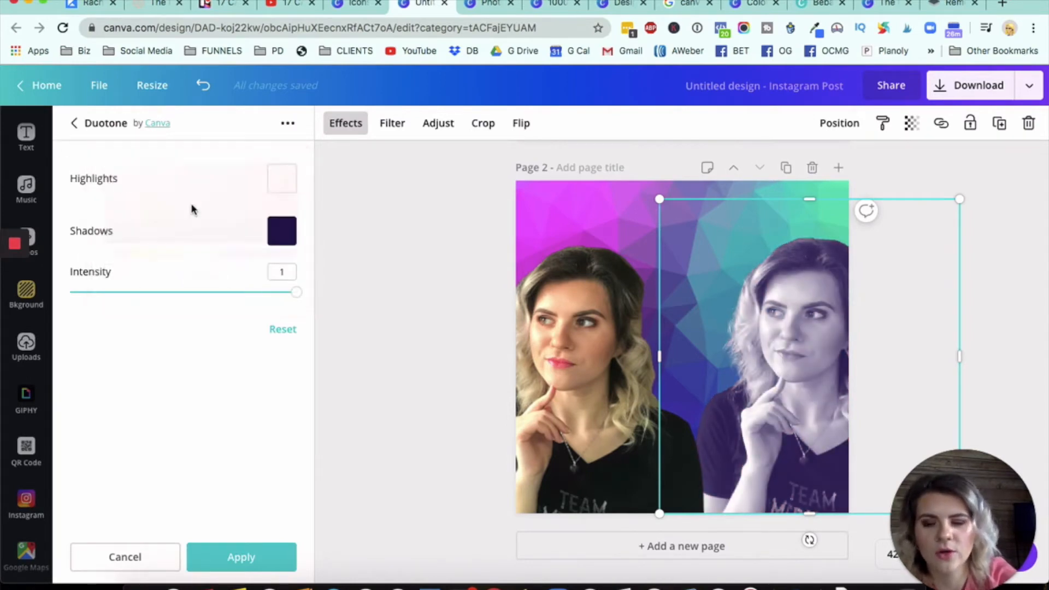
Step: Set the Duotone shadows to white as well and apply the effect to make a solid white silhouette
{"action": "left_click", "coordinate": [292, 236]}
{"action": "left_click_drag", "start_coordinate": [238, 215], "coordinate": [53, 152]}
{"action": "left_click", "coordinate": [93, 347]}
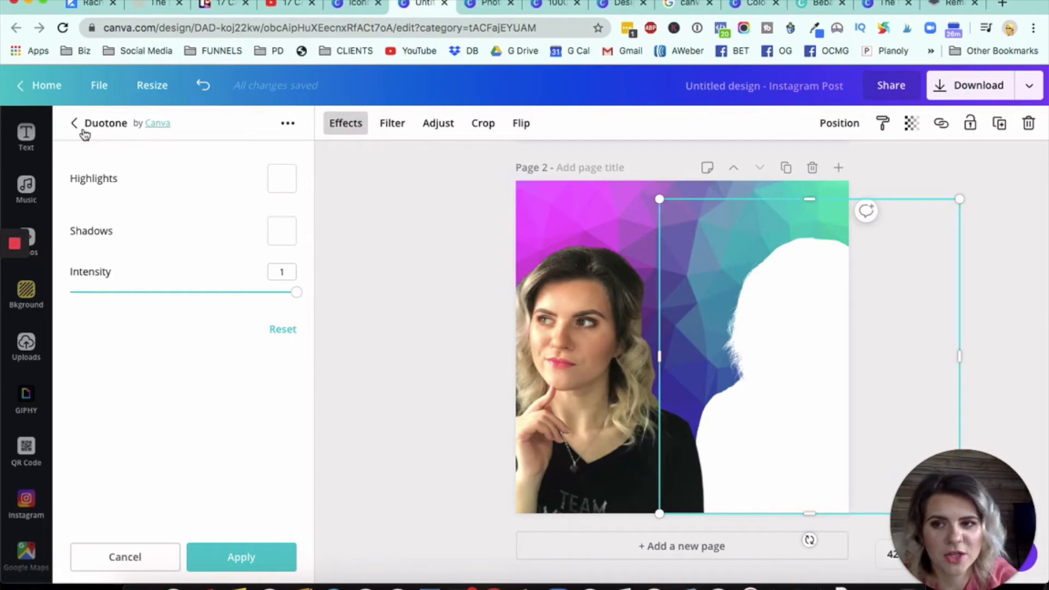
{"action": "left_click", "coordinate": [248, 559]}
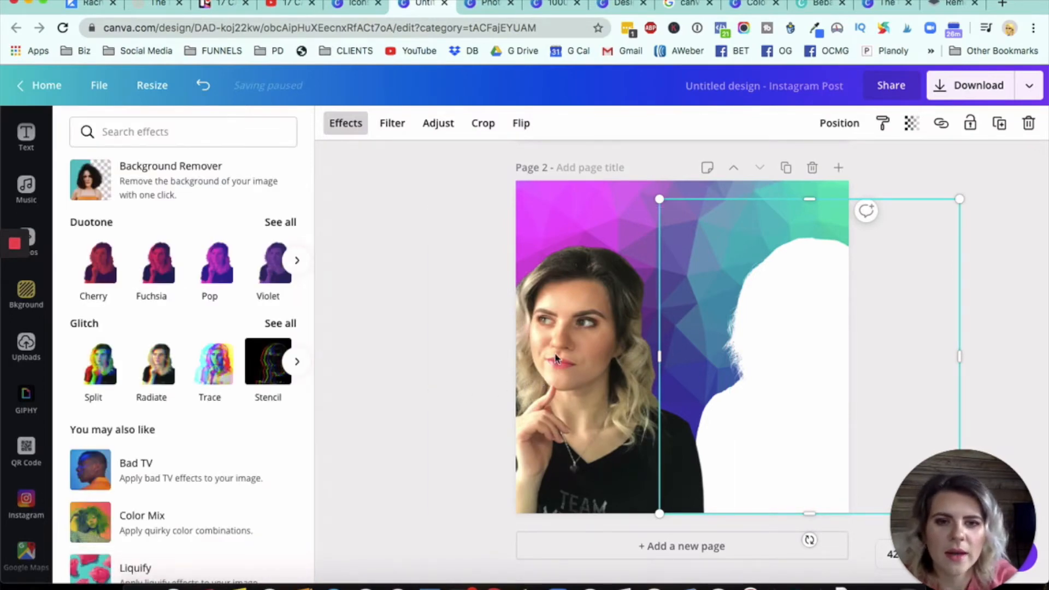
Step: Move the full-colour portrait over the white silhouette, offset slightly right and down from it
{"action": "left_click", "coordinate": [578, 240]}
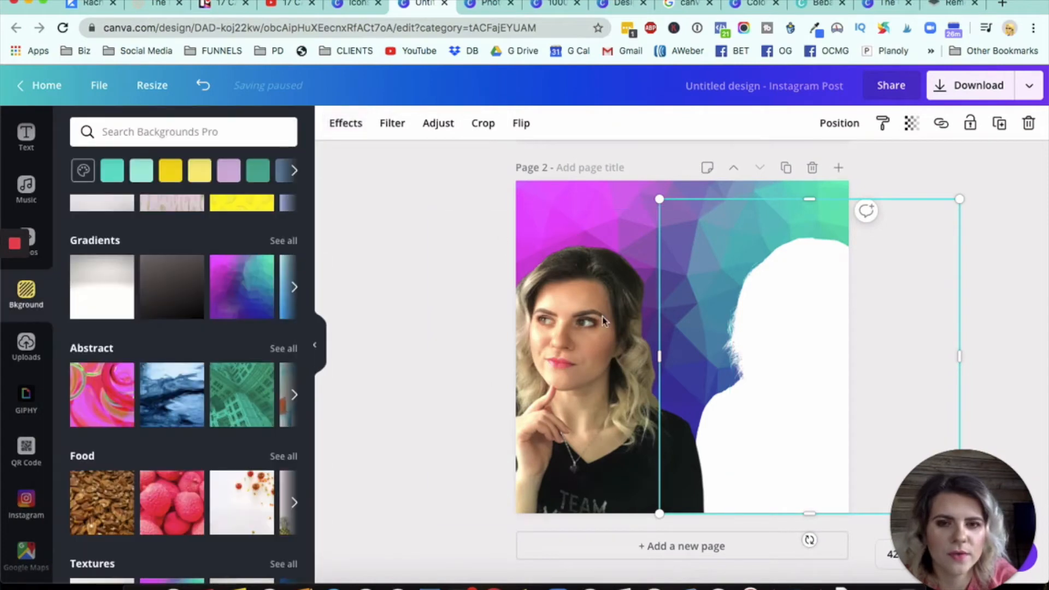
{"action": "left_click", "coordinate": [604, 308]}
{"action": "left_click_drag", "start_coordinate": [606, 326], "coordinate": [620, 335]}
{"action": "left_click", "coordinate": [824, 283]}
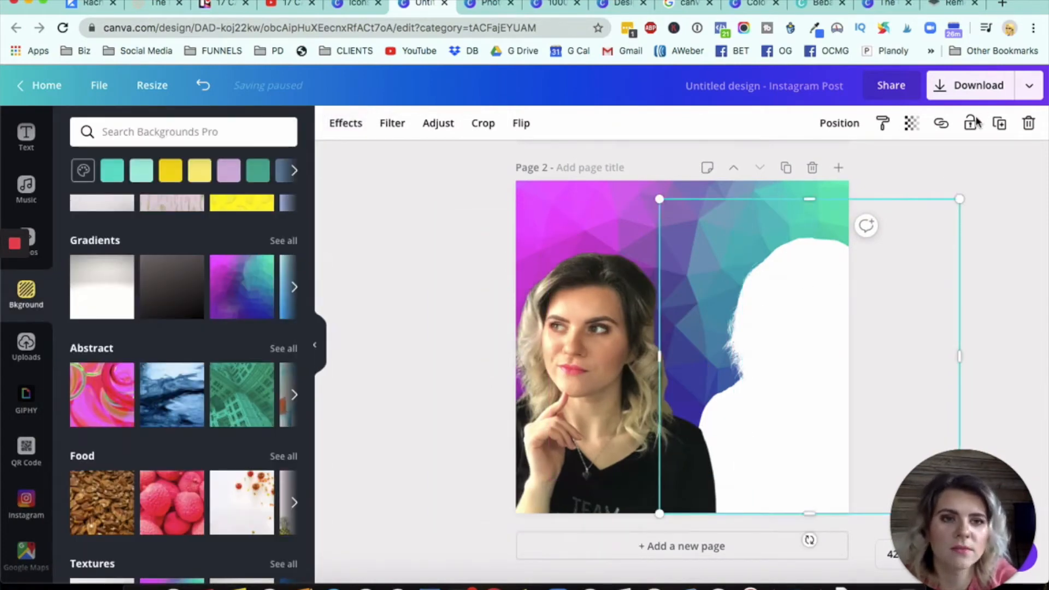
{"action": "left_click", "coordinate": [447, 340]}
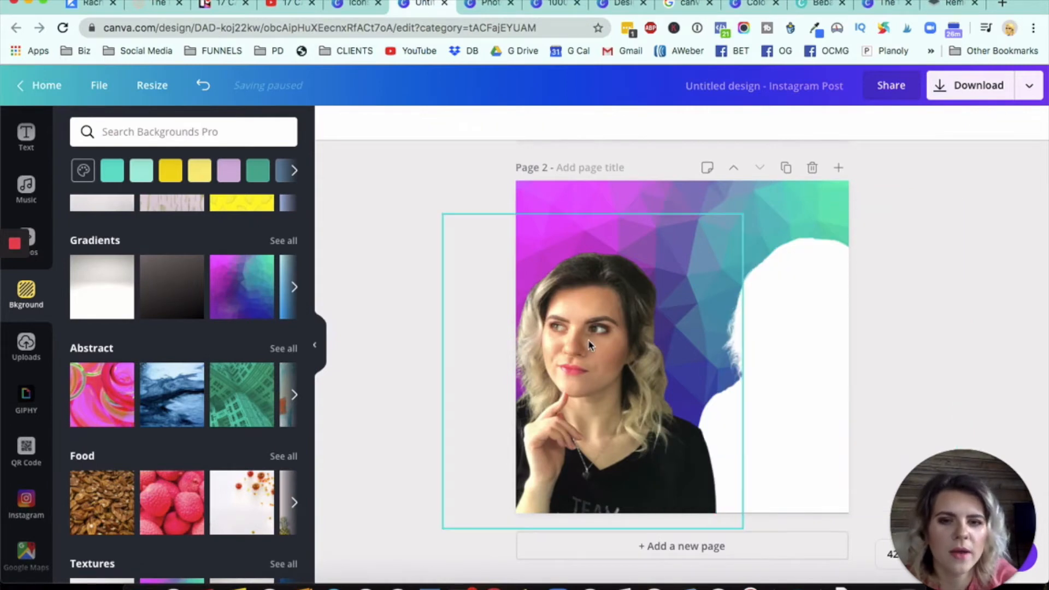
{"action": "left_click_drag", "start_coordinate": [589, 344], "coordinate": [817, 333]}
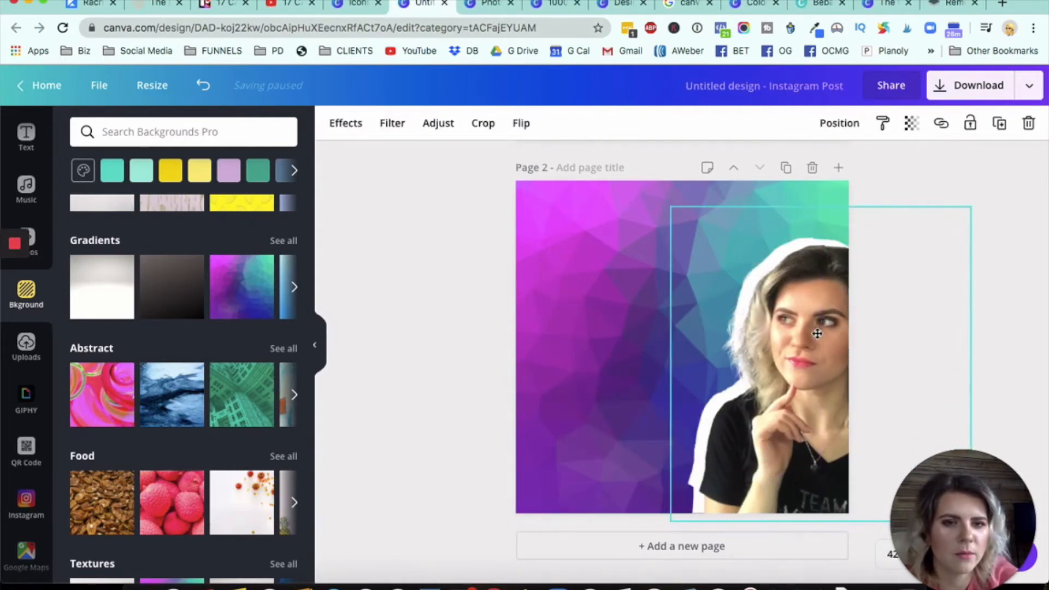
{"action": "left_click", "coordinate": [478, 387]}
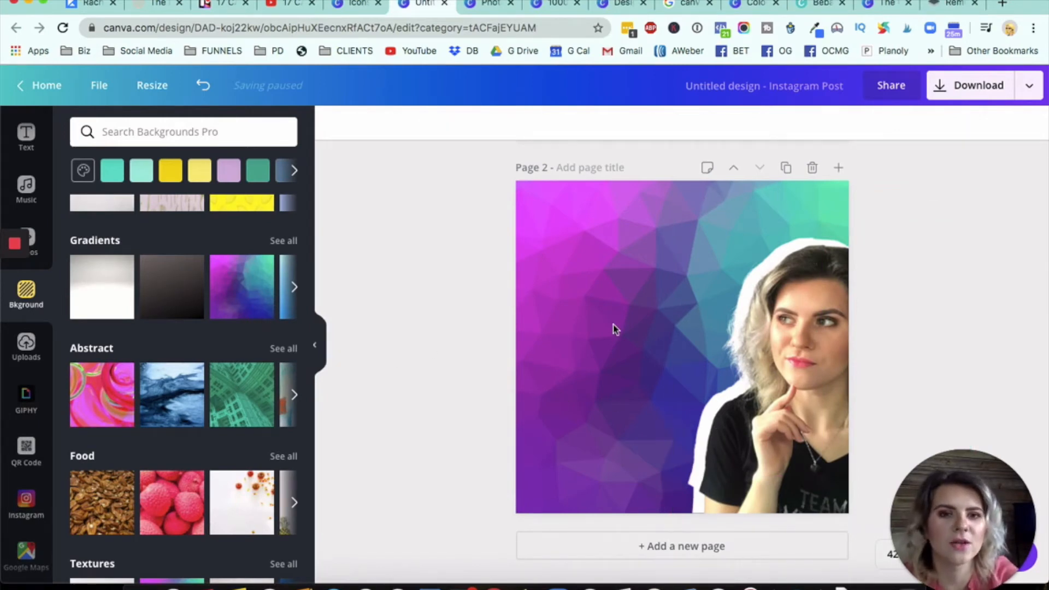
Step: Shrink the full-colour portrait slightly and reposition it within the white silhouette
{"action": "left_click", "coordinate": [683, 230]}
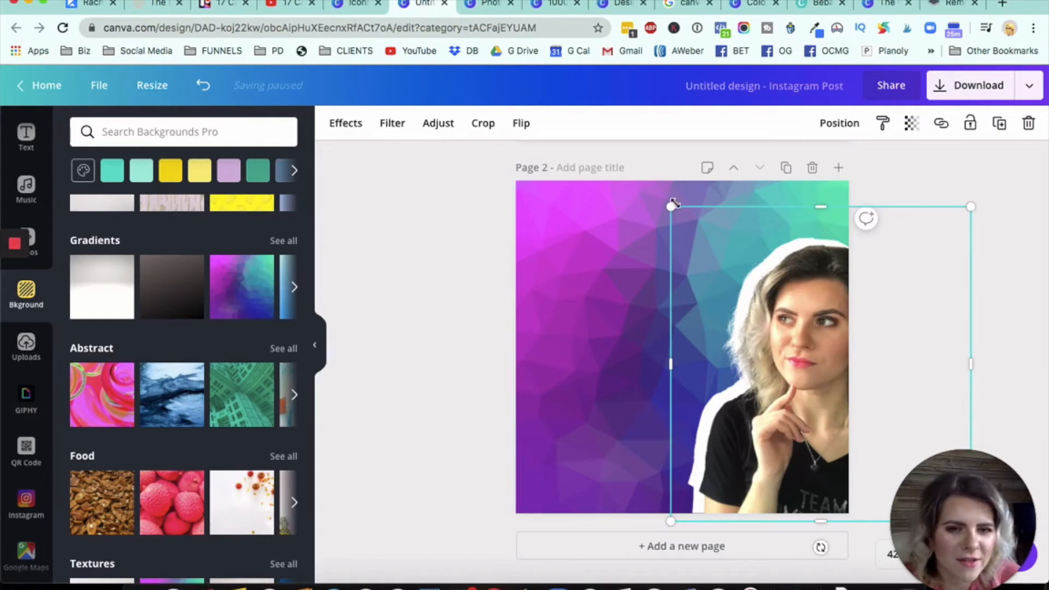
{"action": "left_click_drag", "start_coordinate": [680, 205], "coordinate": [687, 214]}
{"action": "left_click_drag", "start_coordinate": [817, 411], "coordinate": [817, 410]}
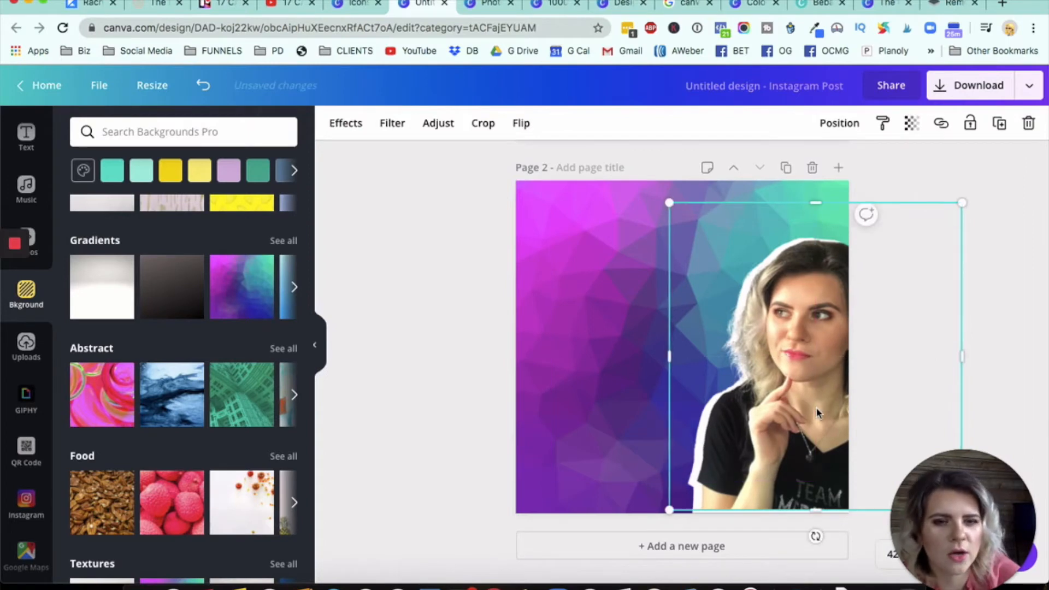
Step: Nudge the full-colour portrait slightly down and left so the white silhouette forms an outline around it
{"action": "key", "text": "Down"}
{"action": "key", "text": "Down"}
{"action": "key", "text": "Down"}
{"action": "key", "text": "Down"}
{"action": "key", "text": "Down"}
{"action": "key", "text": "Down"}
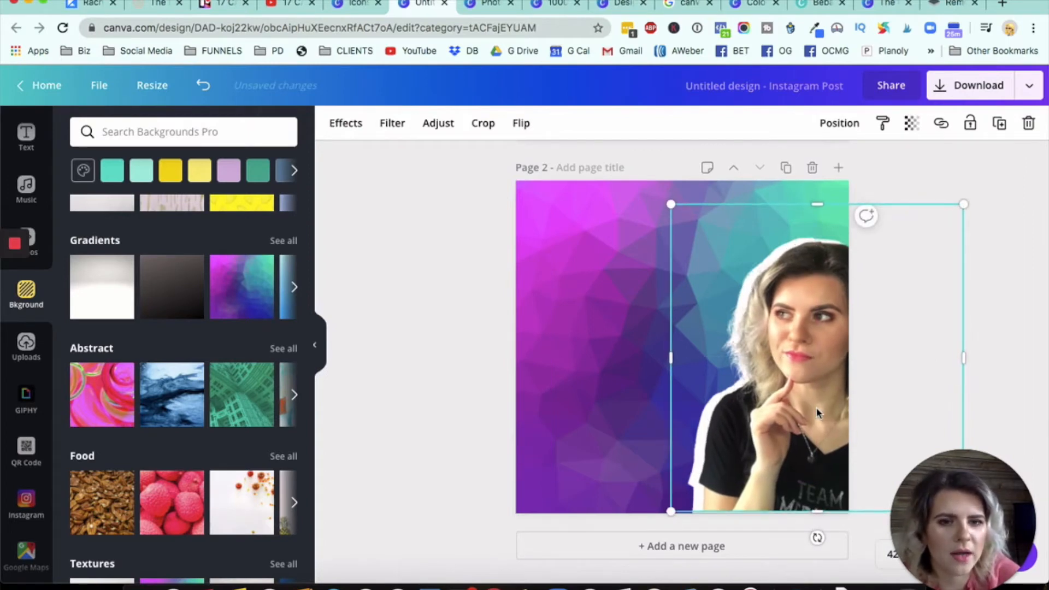
{"action": "key", "text": "Left"}
{"action": "key", "text": "Left"}
{"action": "key", "text": "Left"}
{"action": "key", "text": "Left"}
{"action": "key", "text": "Left"}
{"action": "key", "text": "Left"}
{"action": "key", "text": "Left"}
{"action": "key", "text": "Left"}
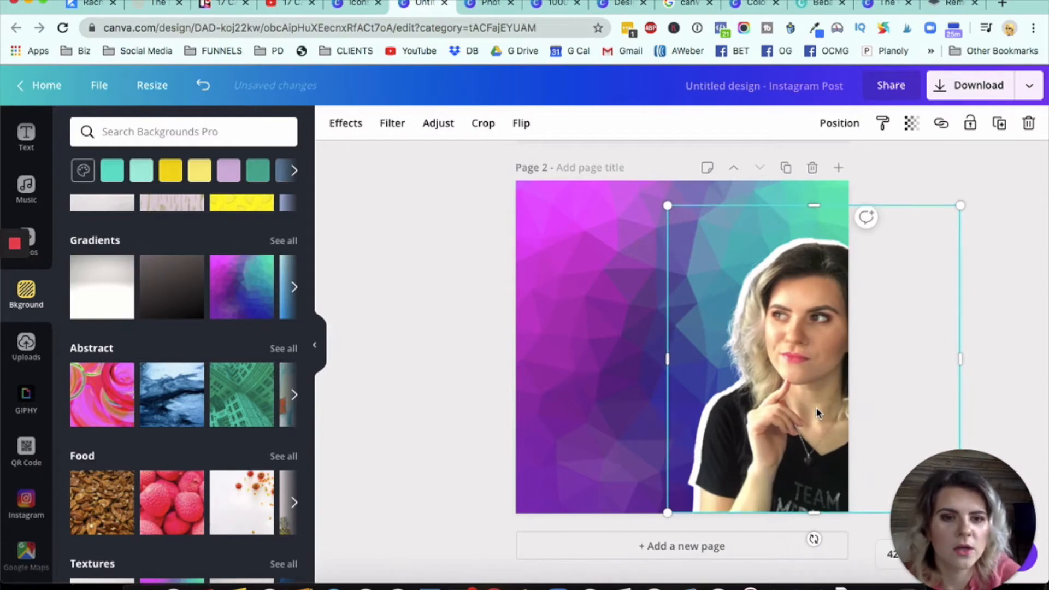
{"action": "double_click", "coordinate": [518, 445]}
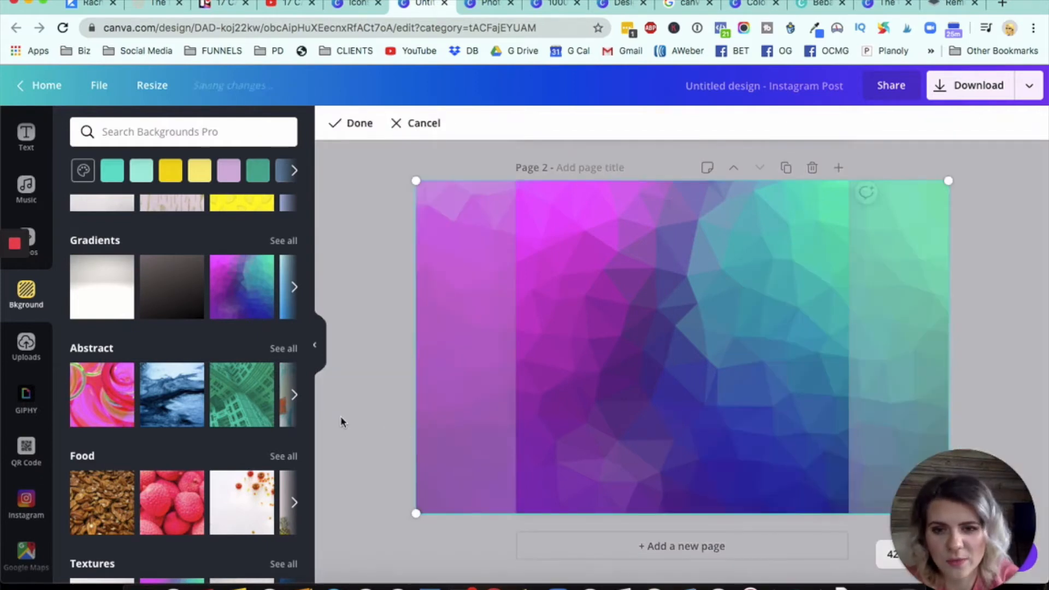
{"action": "left_click", "coordinate": [344, 422]}
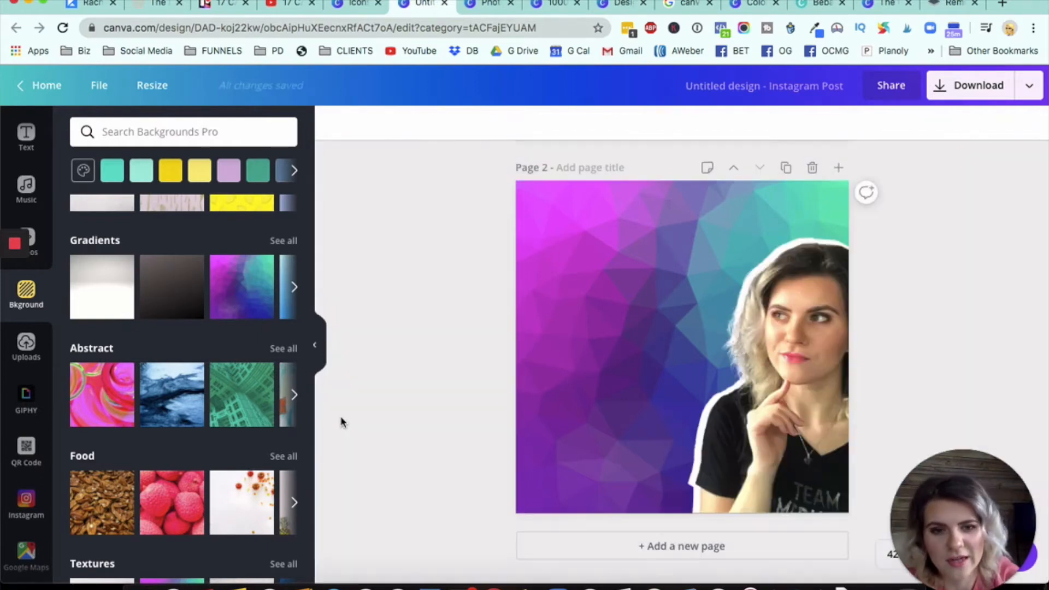
Step: Lock the full-colour portrait in place on page 2
{"action": "left_click", "coordinate": [808, 379]}
{"action": "left_click", "coordinate": [971, 124]}
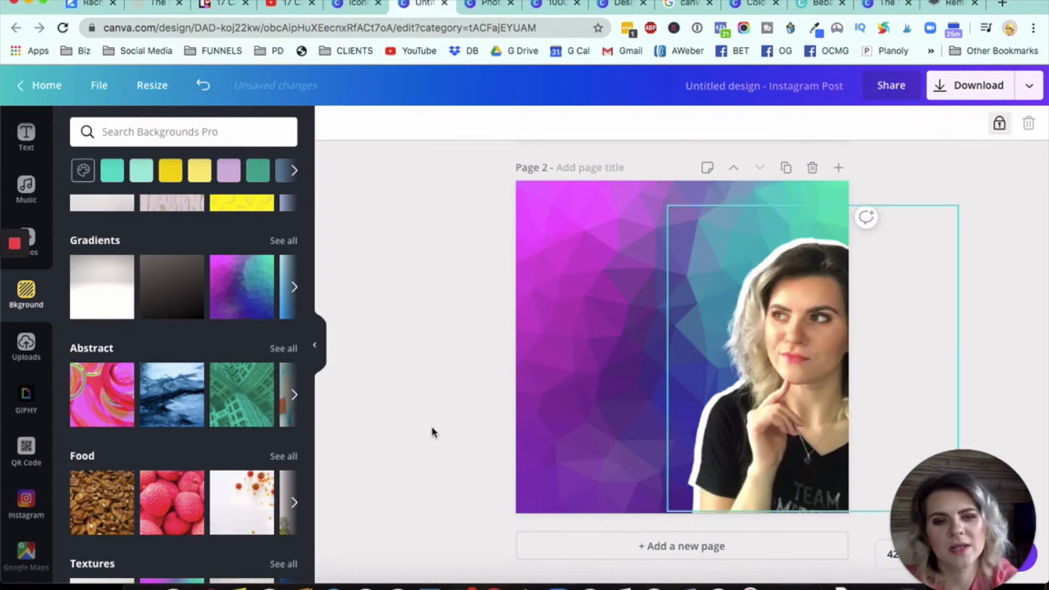
{"action": "left_click", "coordinate": [415, 402]}
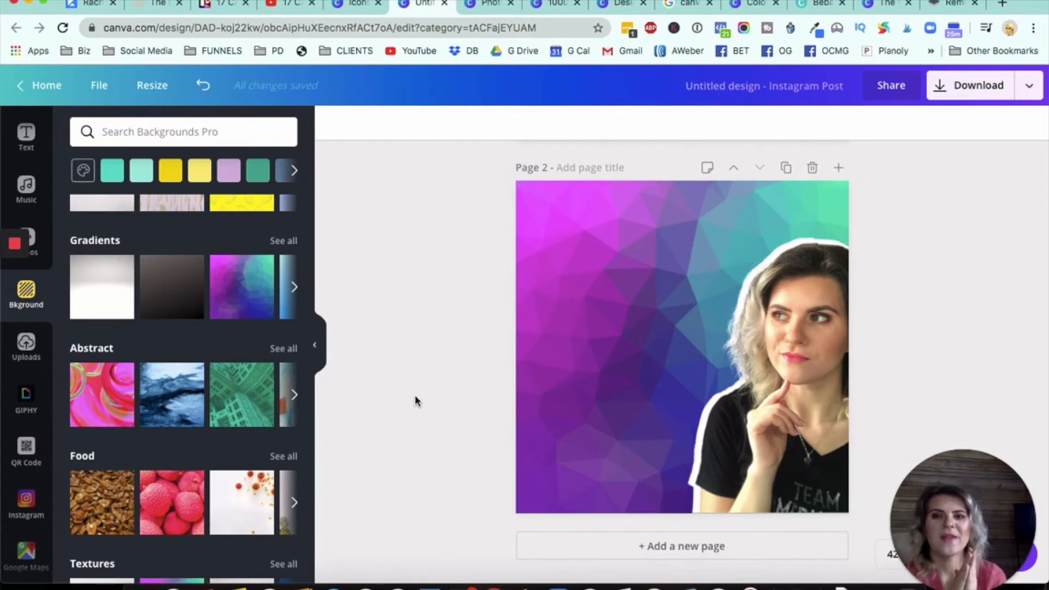
Step: Unlock the full-colour portrait and crop its top edge down slightly, so the silhouette behind can be selected
{"action": "left_click", "coordinate": [734, 374]}
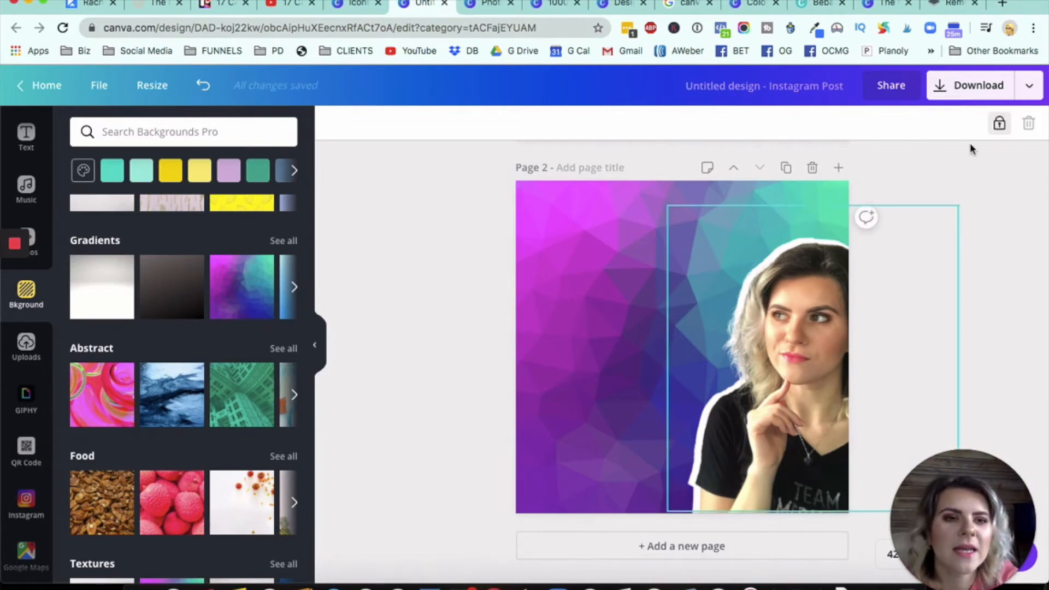
{"action": "left_click", "coordinate": [1000, 125]}
{"action": "left_click", "coordinate": [909, 188]}
{"action": "left_click", "coordinate": [757, 282]}
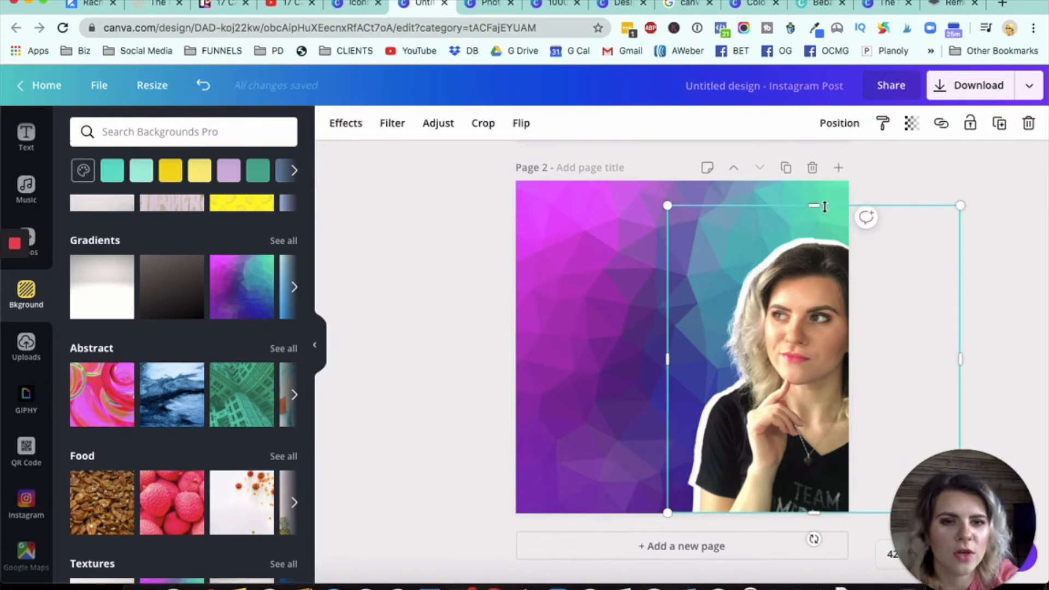
{"action": "left_click_drag", "start_coordinate": [814, 230], "coordinate": [814, 253]}
{"action": "left_click", "coordinate": [457, 281]}
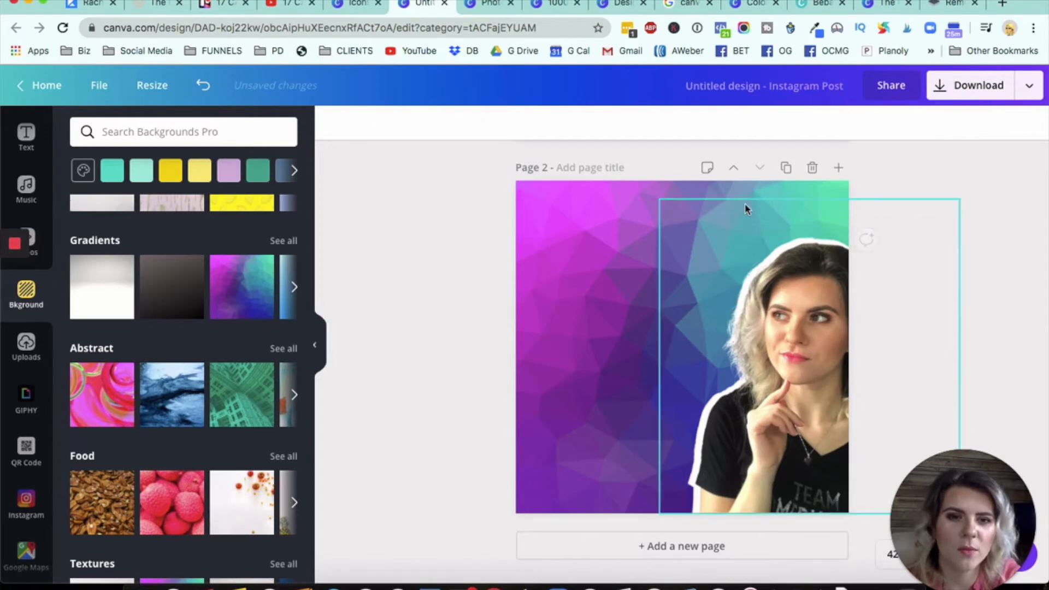
Step: Unlock the white silhouette and group it with the full-colour portrait
{"action": "left_click", "coordinate": [753, 212]}
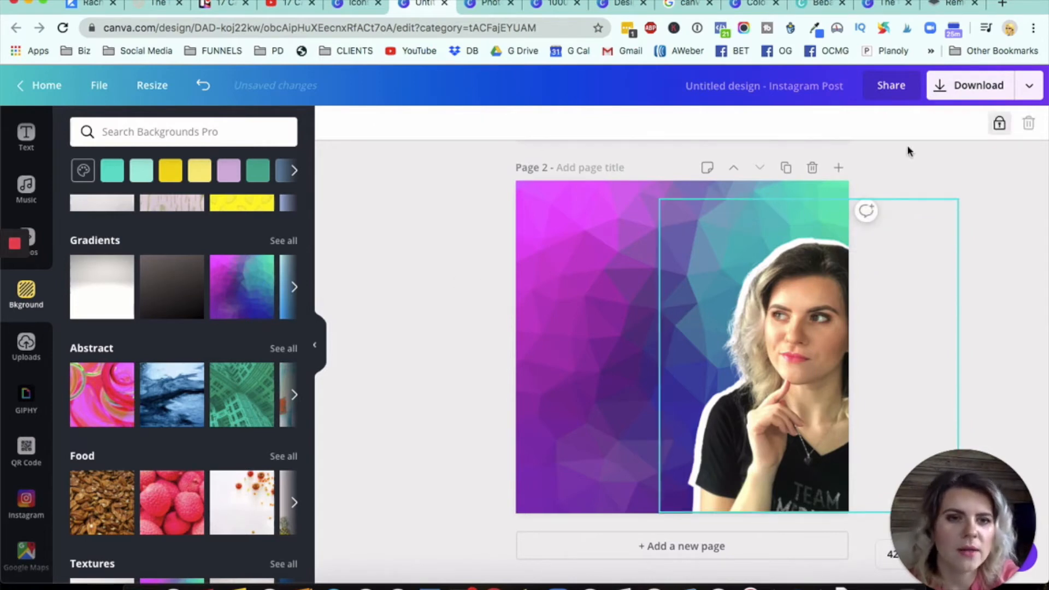
{"action": "left_click", "coordinate": [1003, 127]}
{"action": "left_click", "coordinate": [992, 238]}
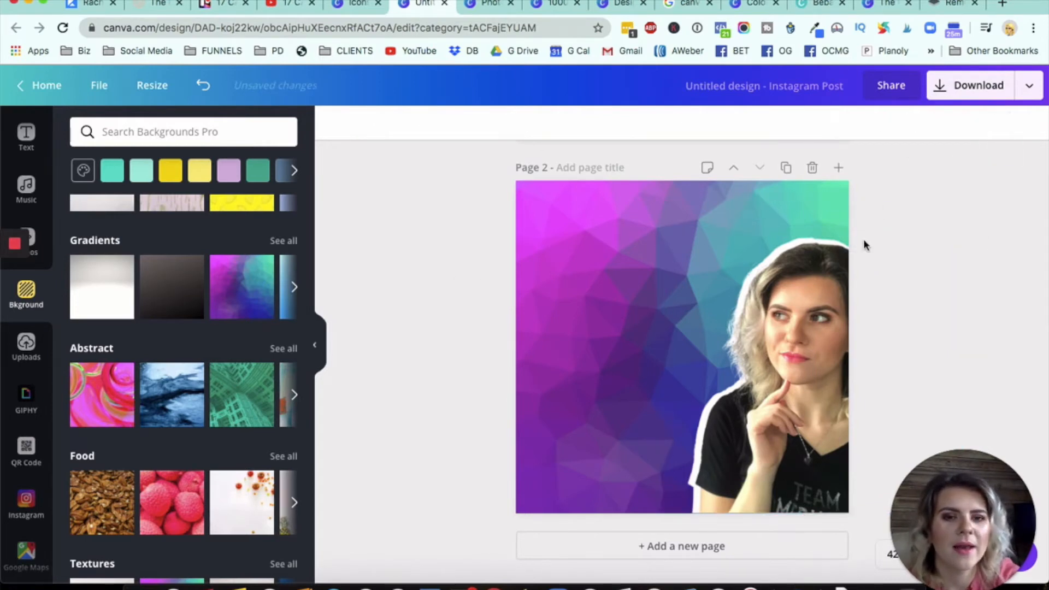
{"action": "left_click_drag", "start_coordinate": [551, 259], "coordinate": [790, 391]}
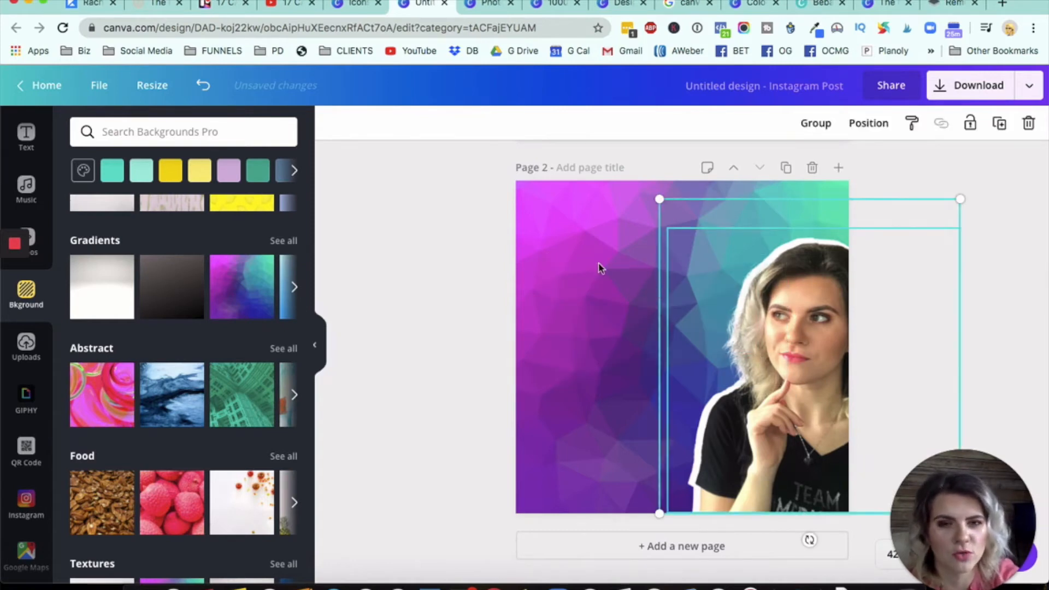
{"action": "left_click", "coordinate": [816, 124]}
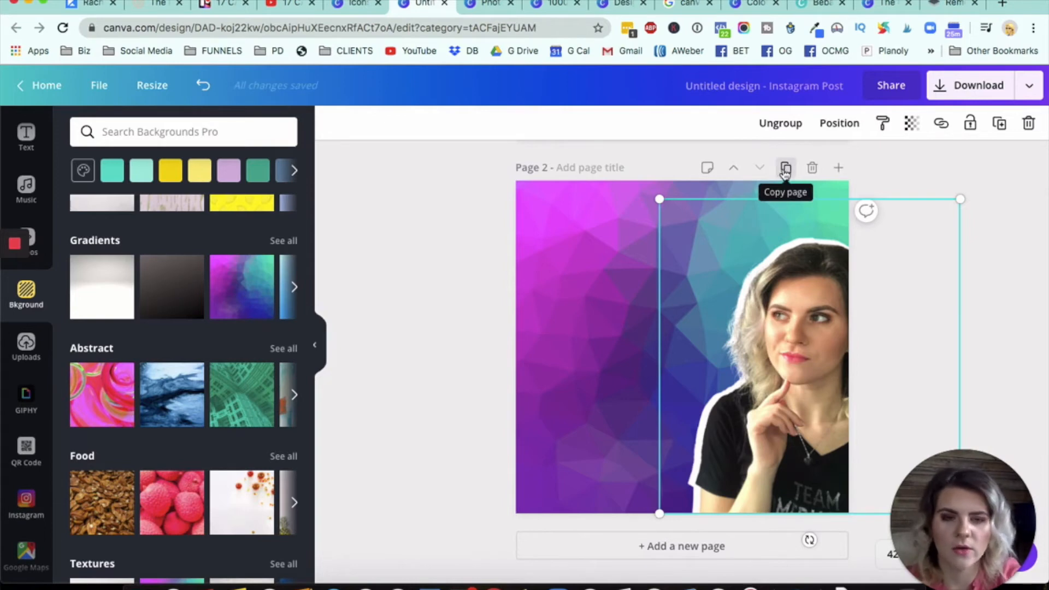
Step: Add a new page after page 2 and paste the grouped outlined portrait onto it
{"action": "left_click", "coordinate": [838, 167]}
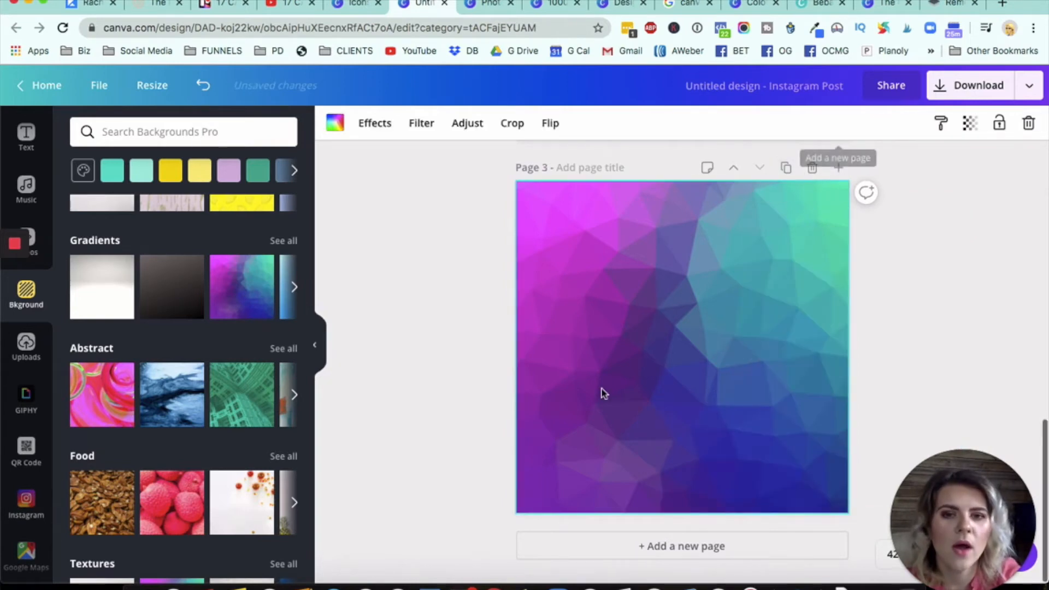
{"action": "key", "text": "ctrl+v"}
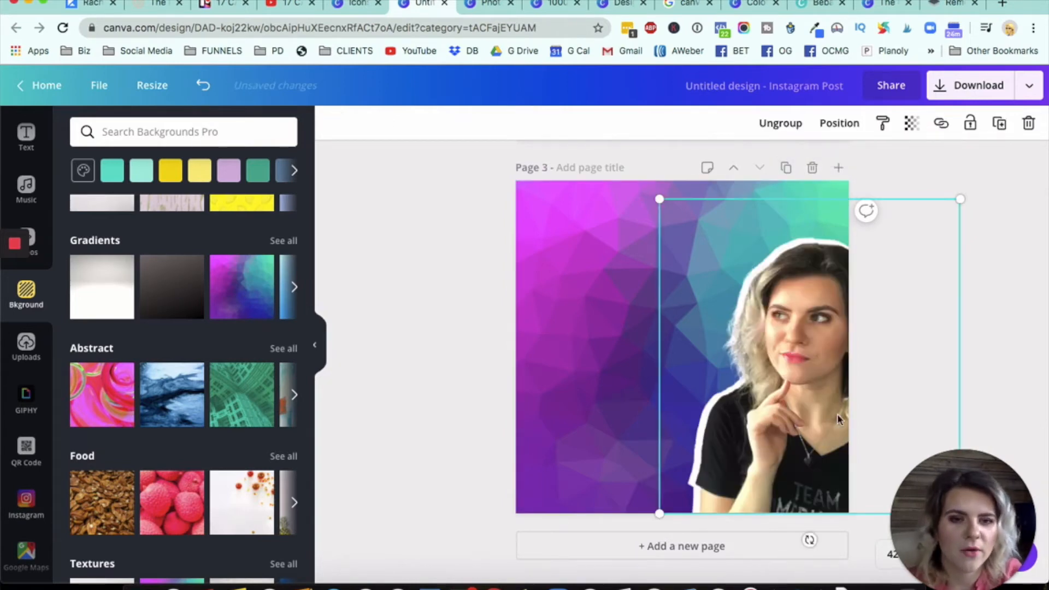
Step: Try moving the grouped portrait to the centre of page 3 and back toward its right side
{"action": "left_click", "coordinate": [739, 423]}
{"action": "left_click_drag", "start_coordinate": [699, 421], "coordinate": [793, 430]}
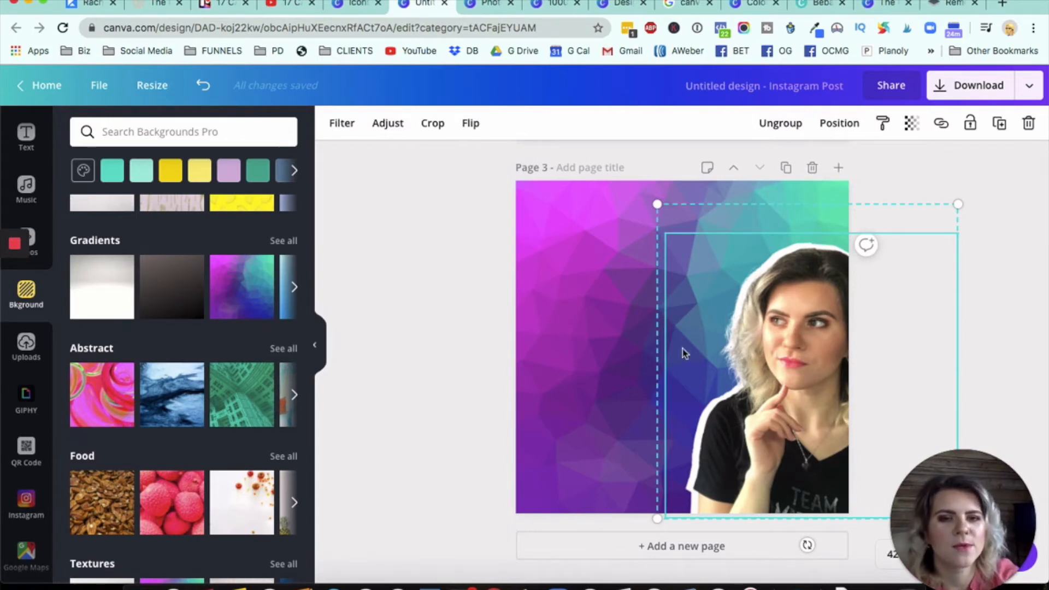
{"action": "left_click_drag", "start_coordinate": [781, 352], "coordinate": [655, 348]}
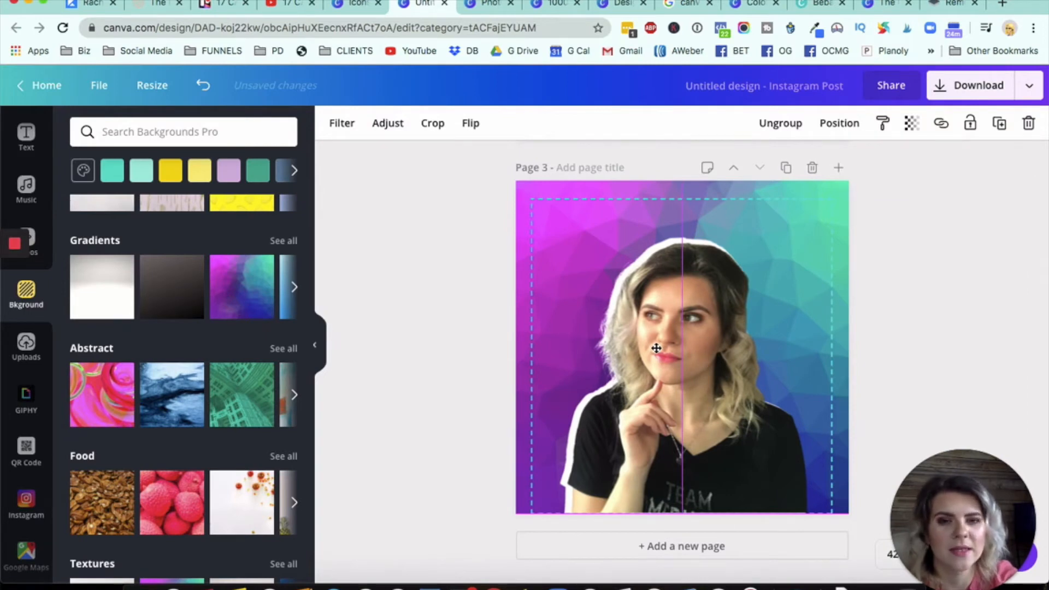
{"action": "left_click_drag", "start_coordinate": [657, 349], "coordinate": [770, 349]}
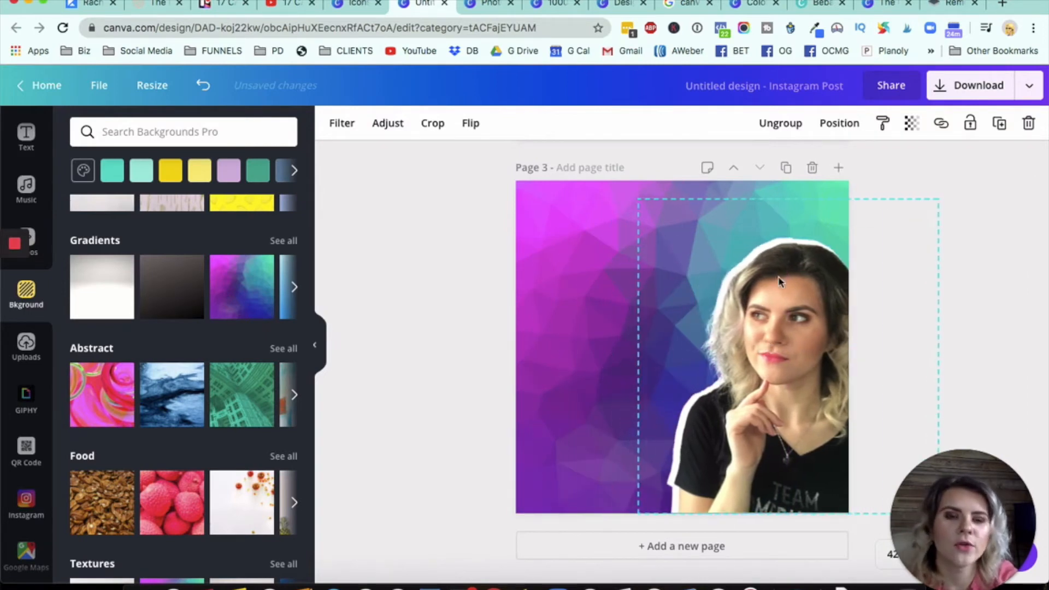
Step: Try the Middle, Center, Left and Right page alignments on the grouped portrait, finishing with it aligned to Bottom and Center
{"action": "left_click", "coordinate": [850, 124]}
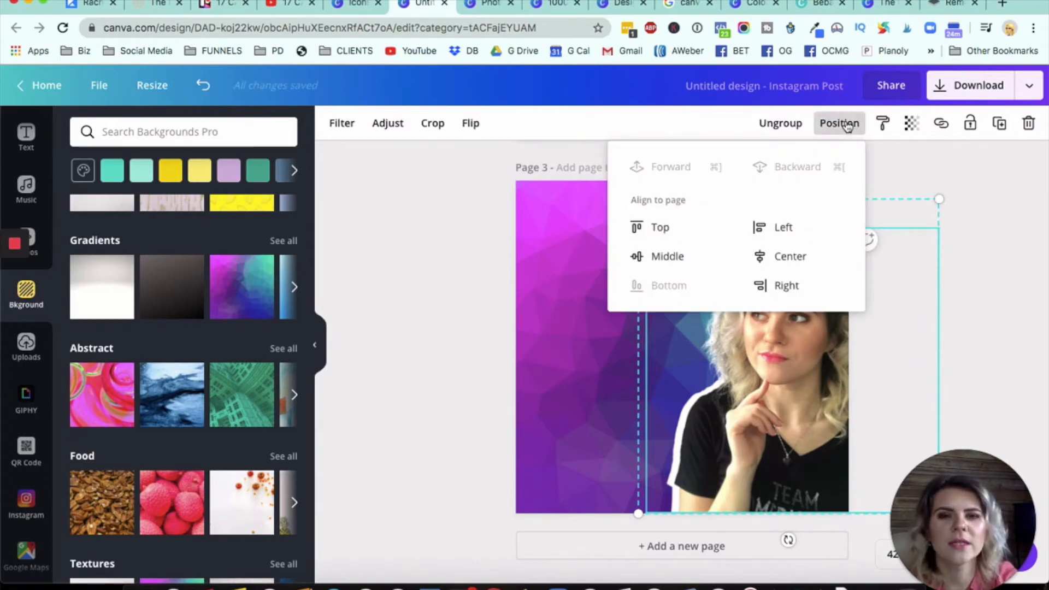
{"action": "left_click", "coordinate": [670, 260]}
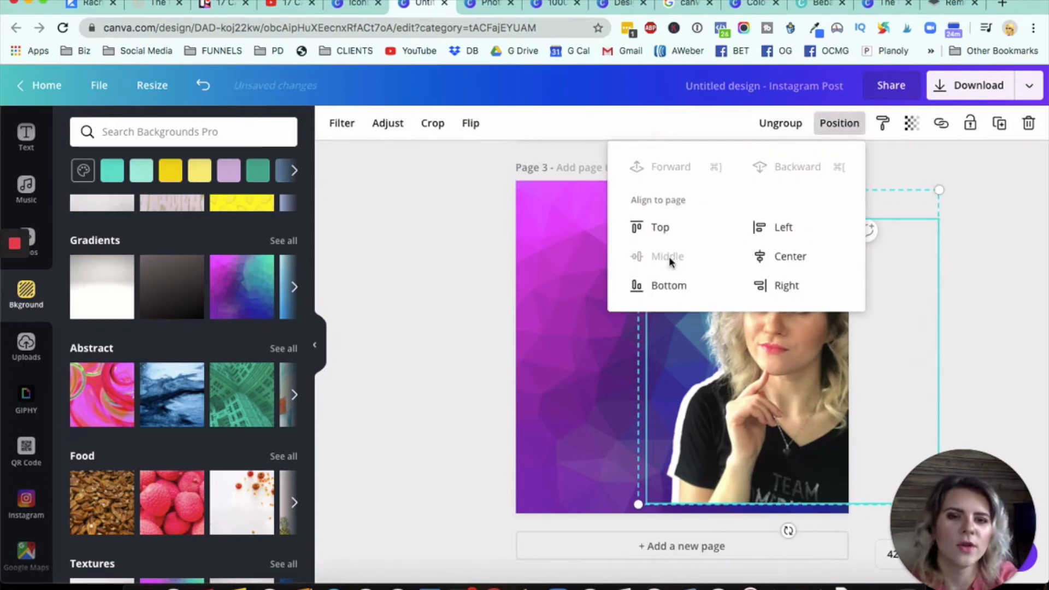
{"action": "left_click", "coordinate": [798, 261]}
{"action": "left_click", "coordinate": [785, 228]}
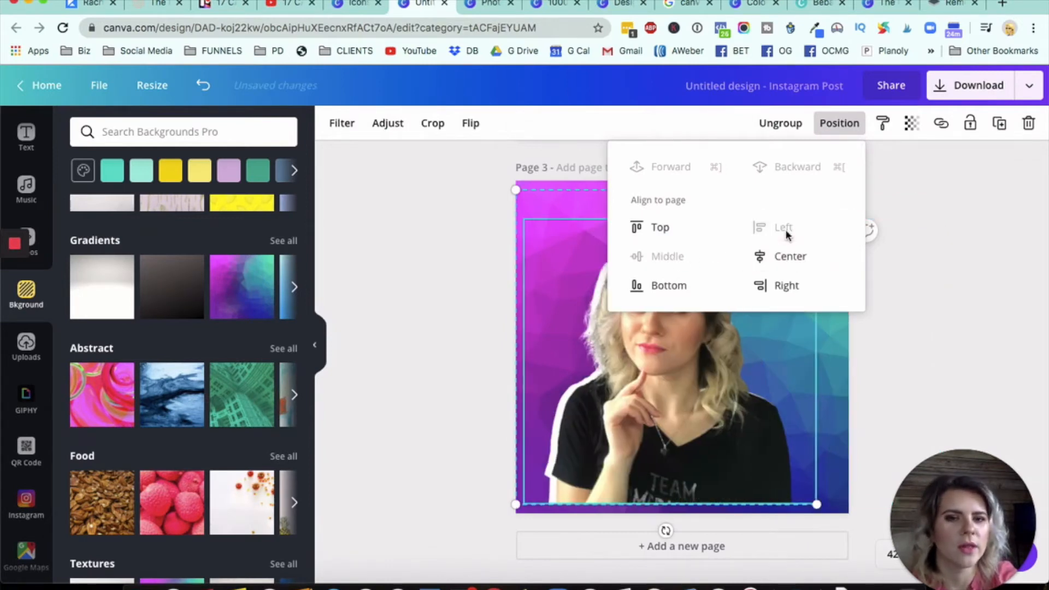
{"action": "left_click", "coordinate": [773, 295]}
{"action": "left_click", "coordinate": [695, 290]}
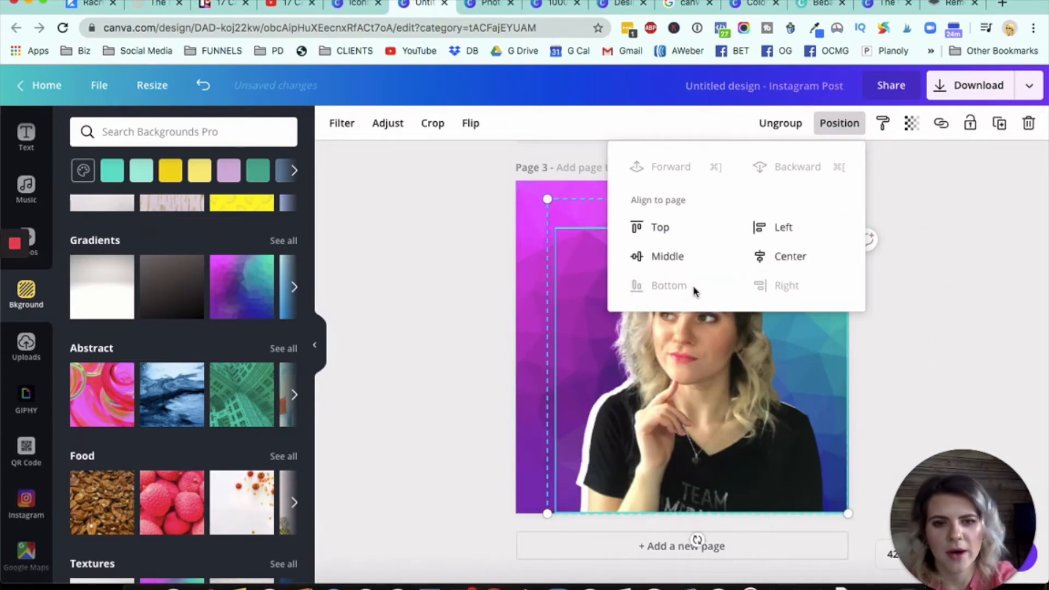
{"action": "left_click", "coordinate": [782, 259]}
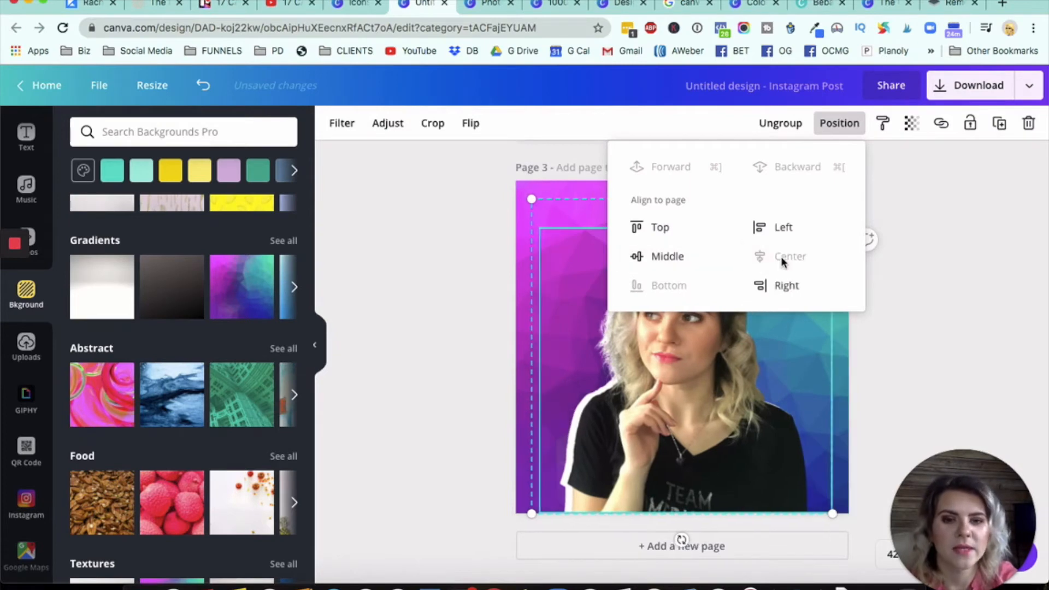
{"action": "left_click", "coordinate": [881, 360]}
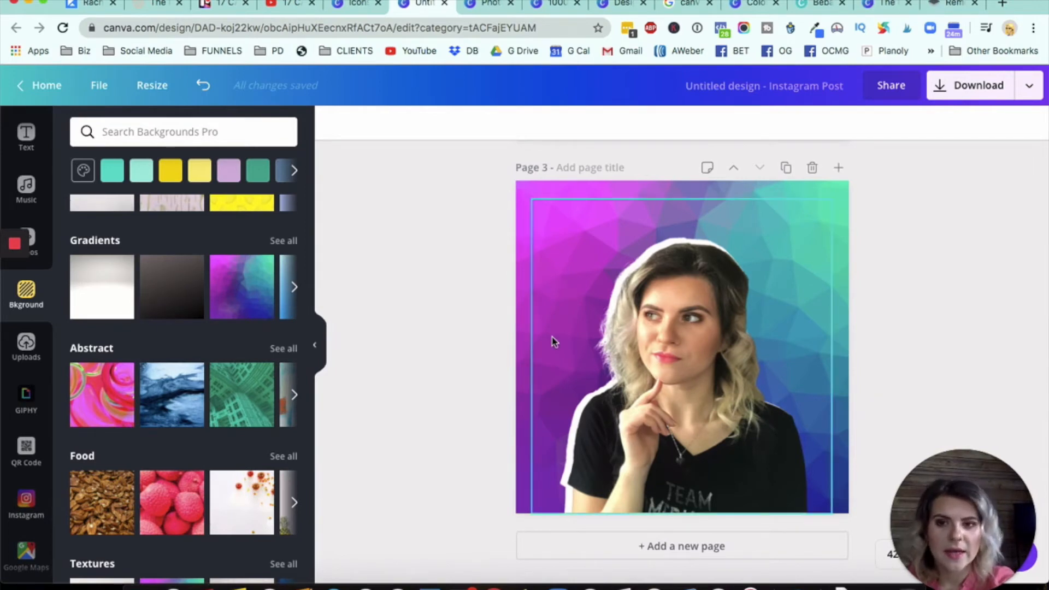
Step: Add a fourth page and delete its gradient background to leave it blank
{"action": "left_click", "coordinate": [839, 167]}
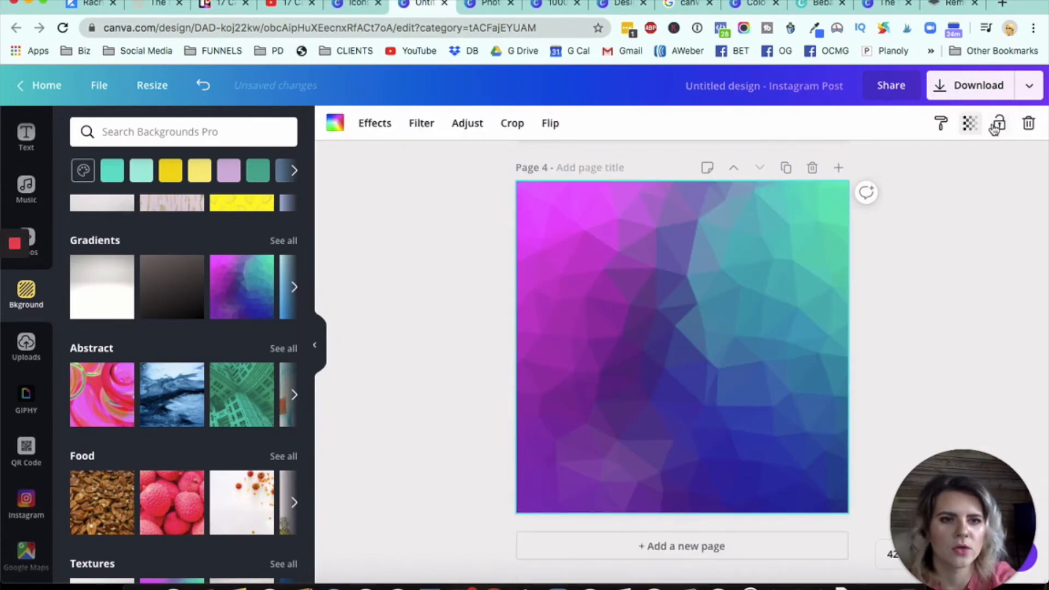
{"action": "left_click", "coordinate": [1029, 123]}
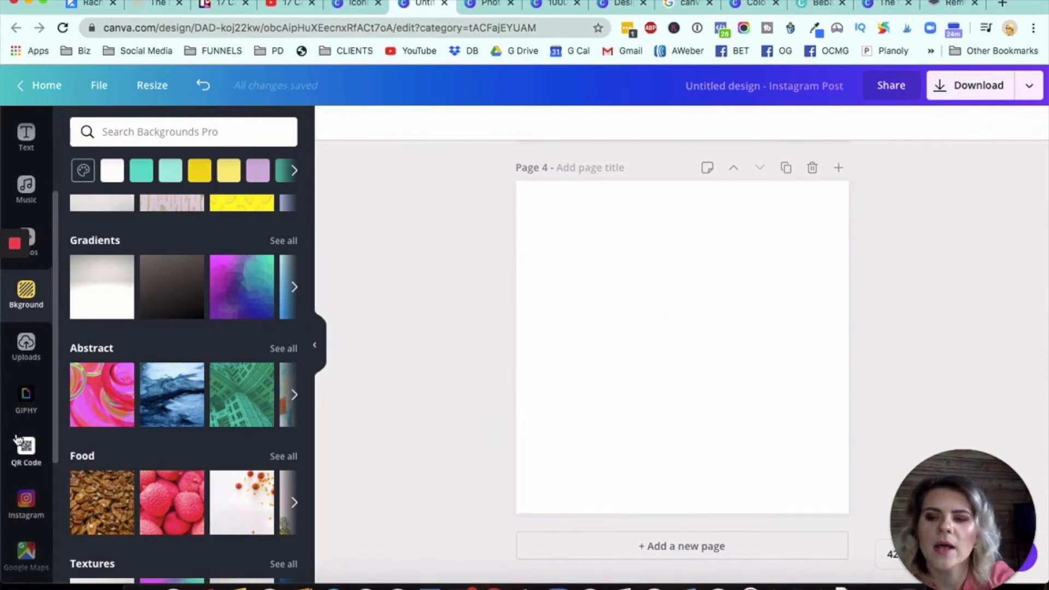
Step: Look through the editor's content sections and open the full list of apps and integrations
{"action": "scroll", "coordinate": [22, 444], "scroll_direction": "down", "scroll_amount": 4}
{"action": "scroll", "coordinate": [22, 443], "scroll_direction": "up", "scroll_amount": 7}
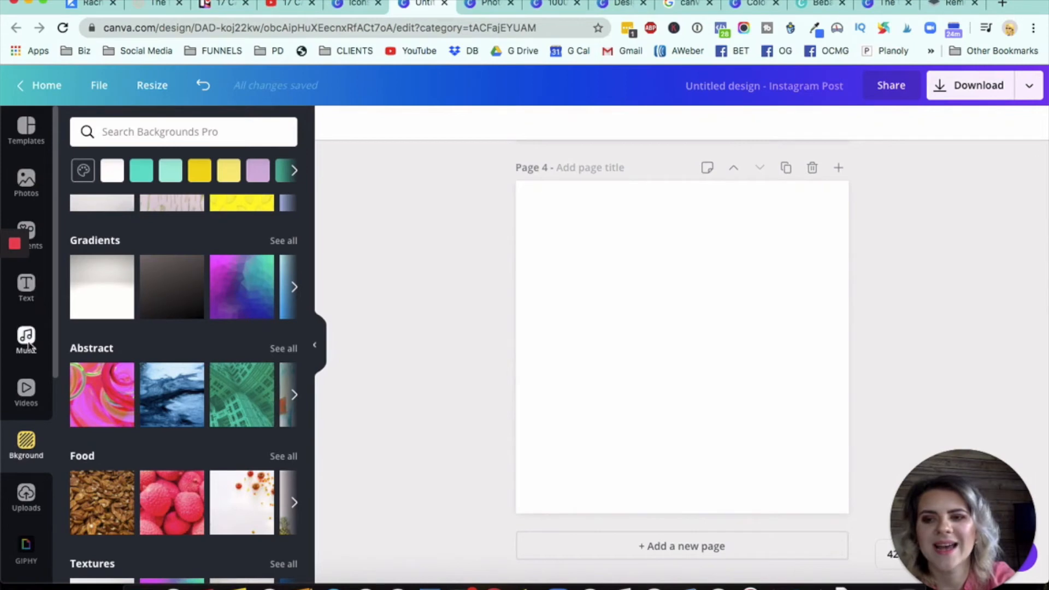
{"action": "scroll", "coordinate": [28, 355], "scroll_direction": "down", "scroll_amount": 3}
{"action": "scroll", "coordinate": [28, 364], "scroll_direction": "down", "scroll_amount": 5}
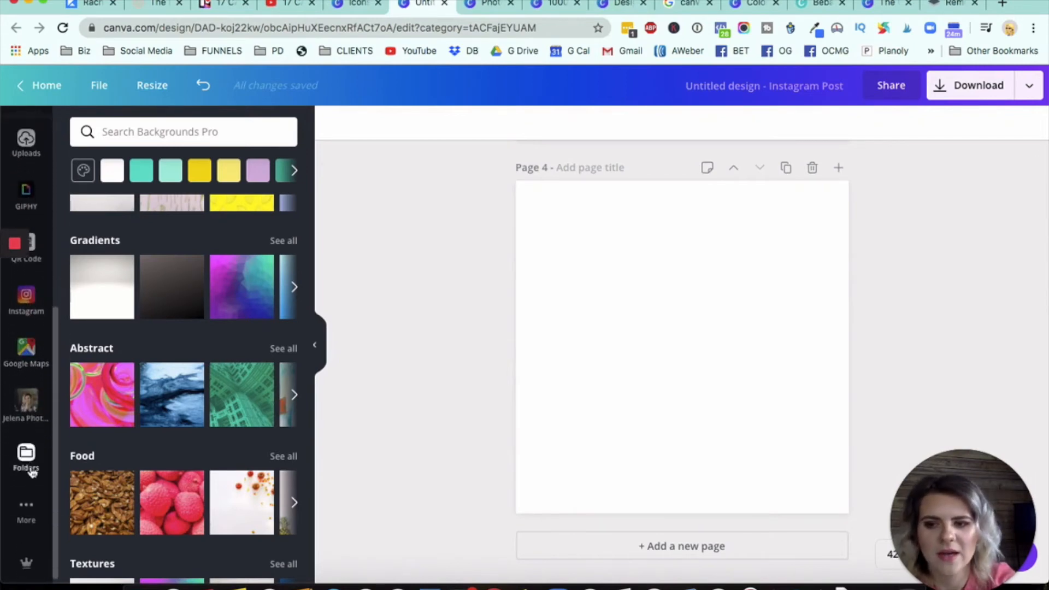
{"action": "left_click", "coordinate": [30, 507]}
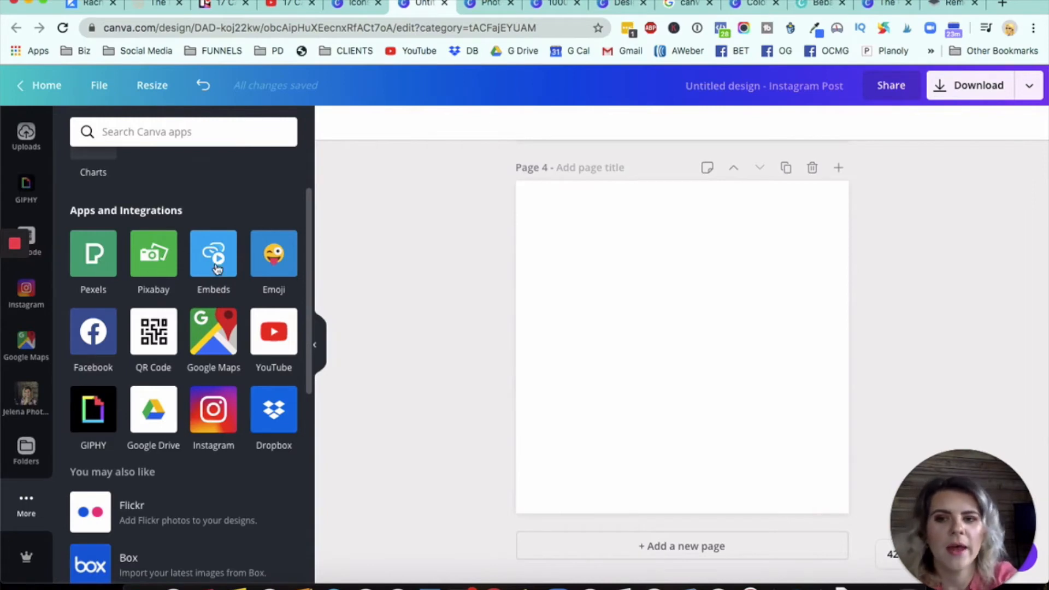
Step: Browse the free Pexels images, and remove the Pexels shortcut from the editor
{"action": "left_click", "coordinate": [94, 263]}
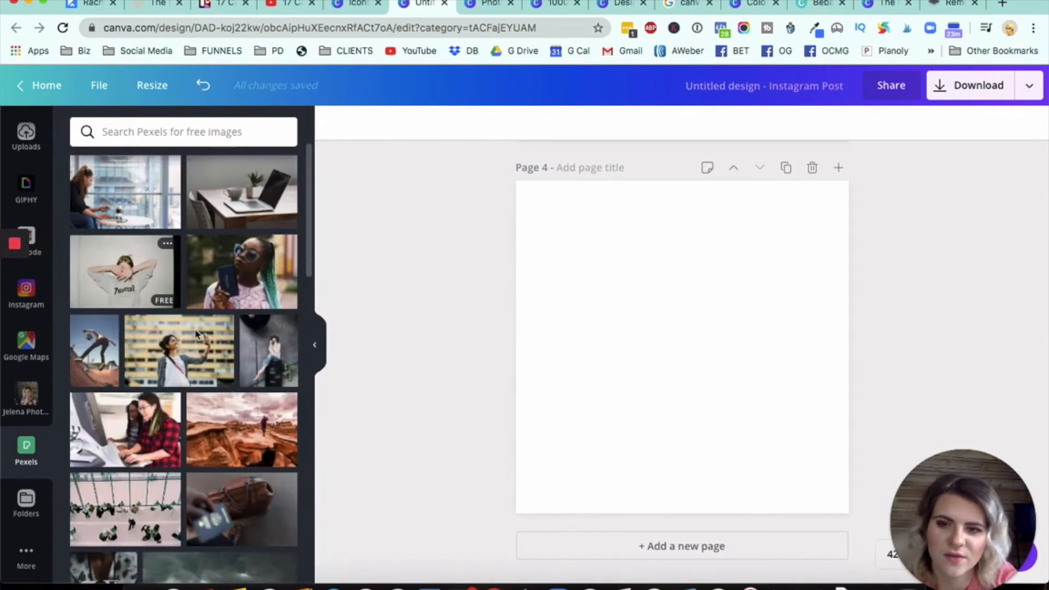
{"action": "scroll", "coordinate": [191, 324], "scroll_direction": "down", "scroll_amount": 10}
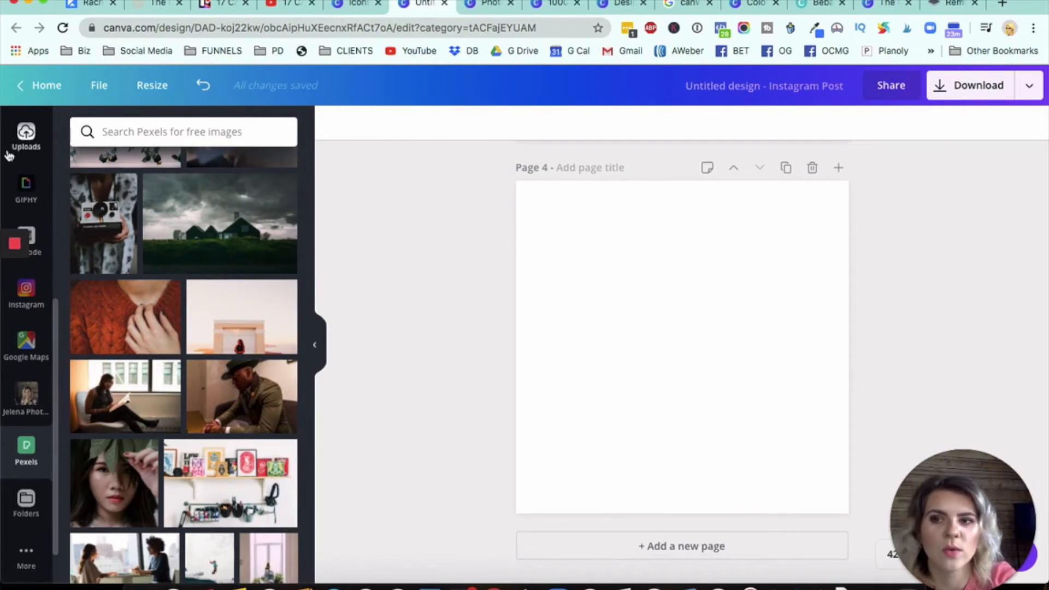
{"action": "scroll", "coordinate": [25, 492], "scroll_direction": "down", "scroll_amount": 2}
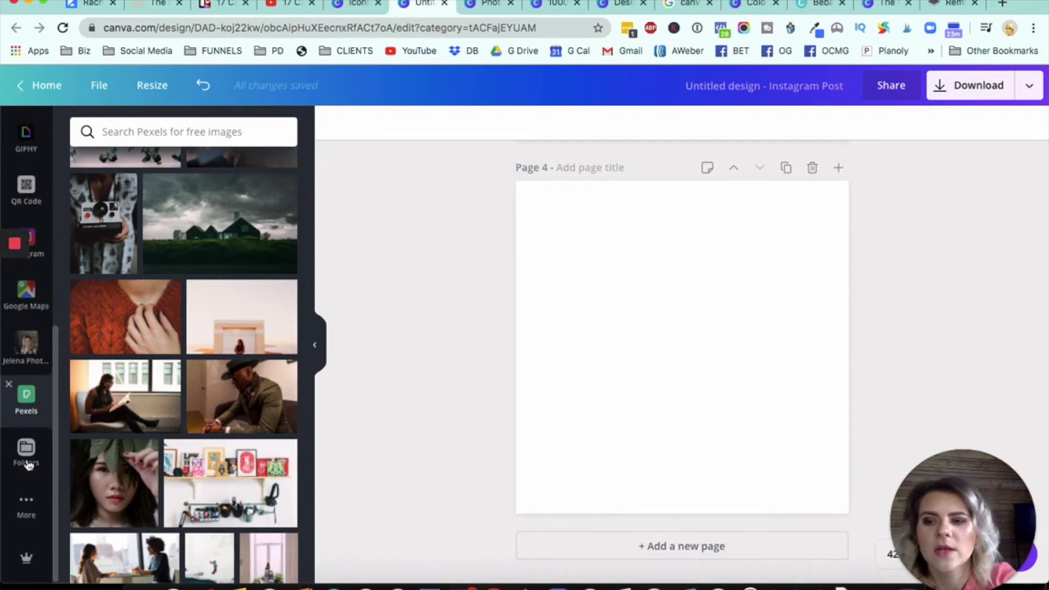
{"action": "left_click", "coordinate": [8, 385]}
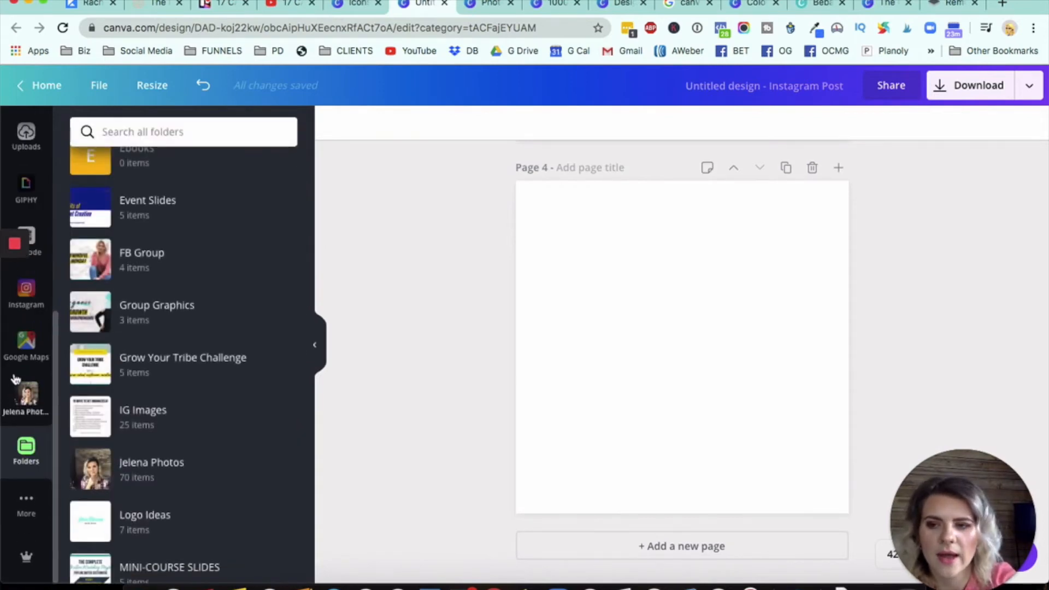
Step: Open the Pixabay free image library from the apps and integrations
{"action": "left_click", "coordinate": [26, 508]}
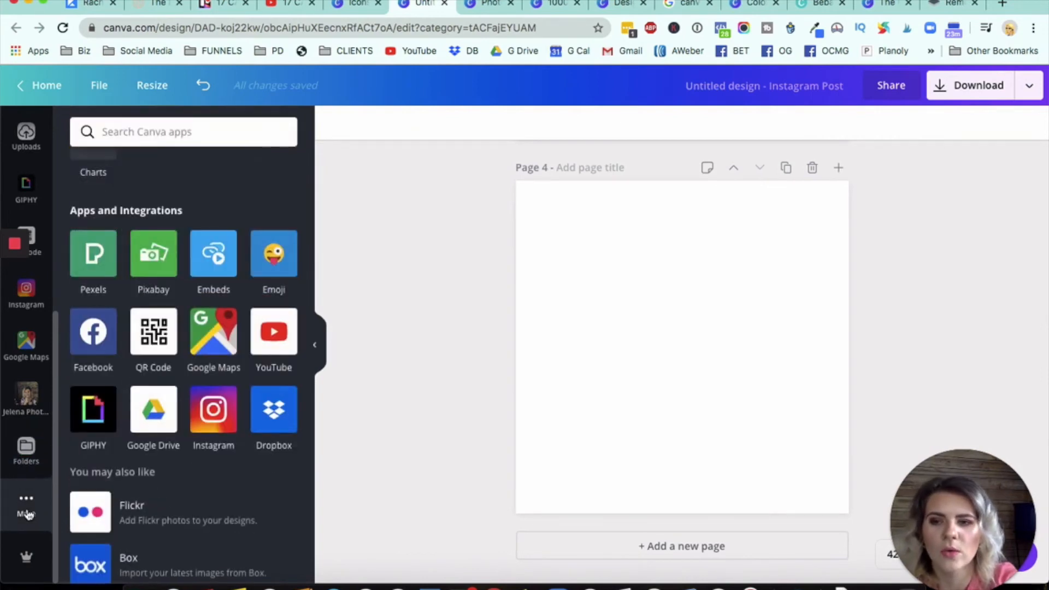
{"action": "left_click", "coordinate": [151, 264]}
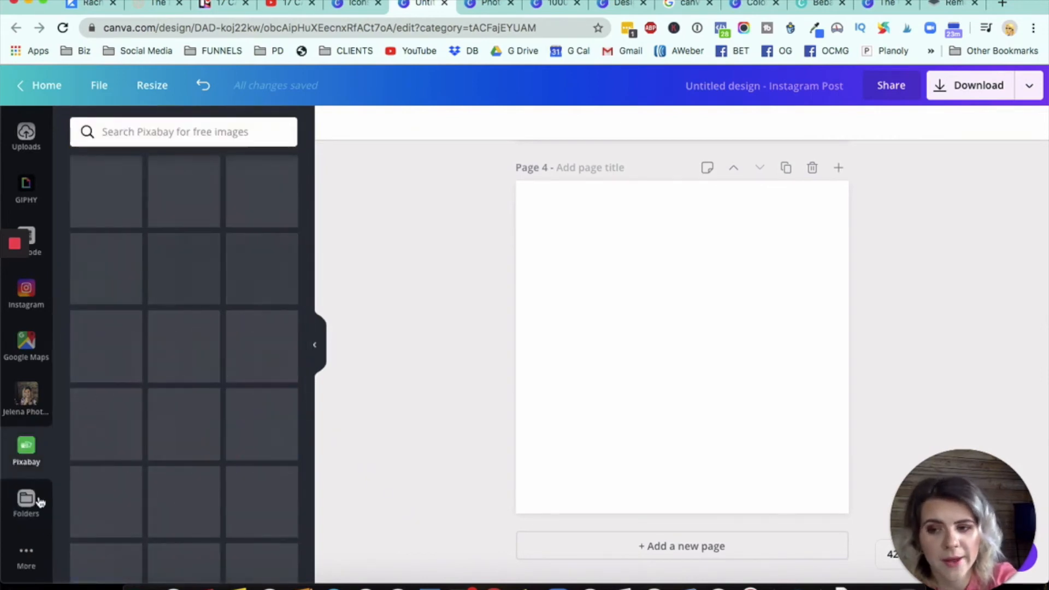
{"action": "left_click", "coordinate": [25, 506]}
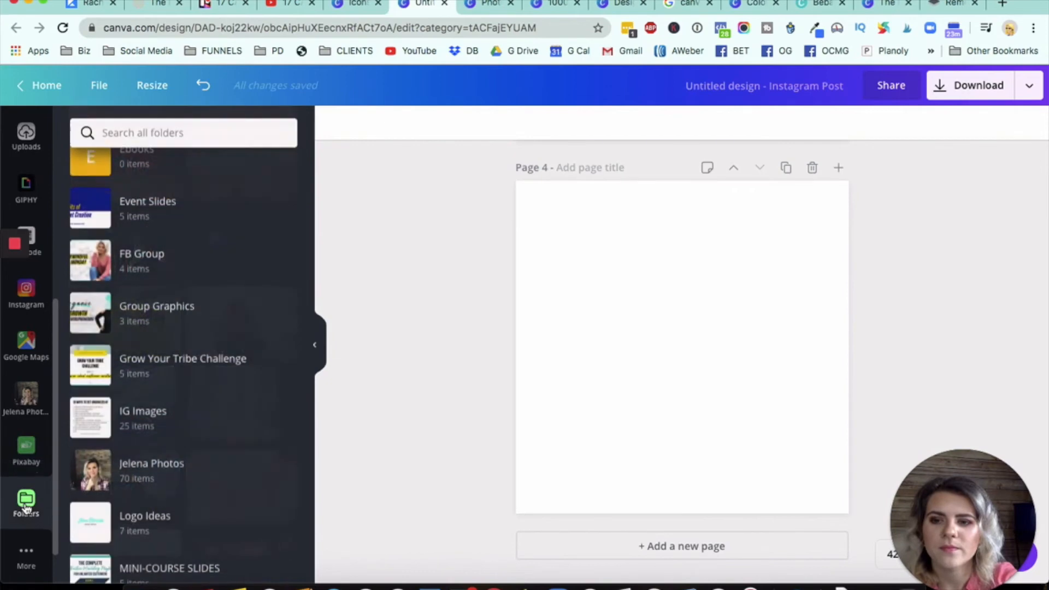
Step: Open the Embeds app and look through the supported online media sources
{"action": "left_click", "coordinate": [26, 553]}
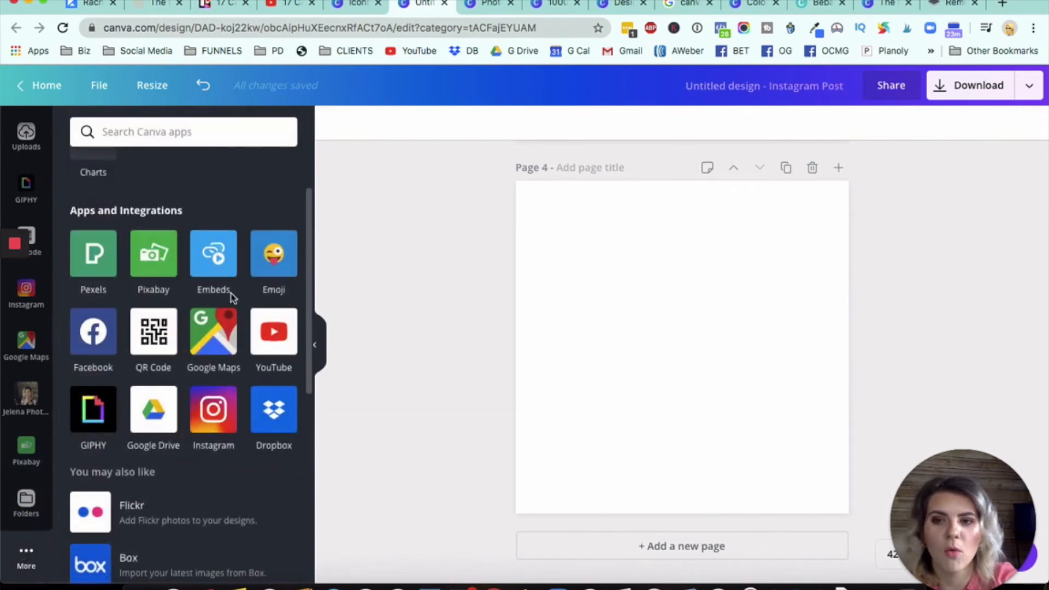
{"action": "left_click", "coordinate": [212, 269]}
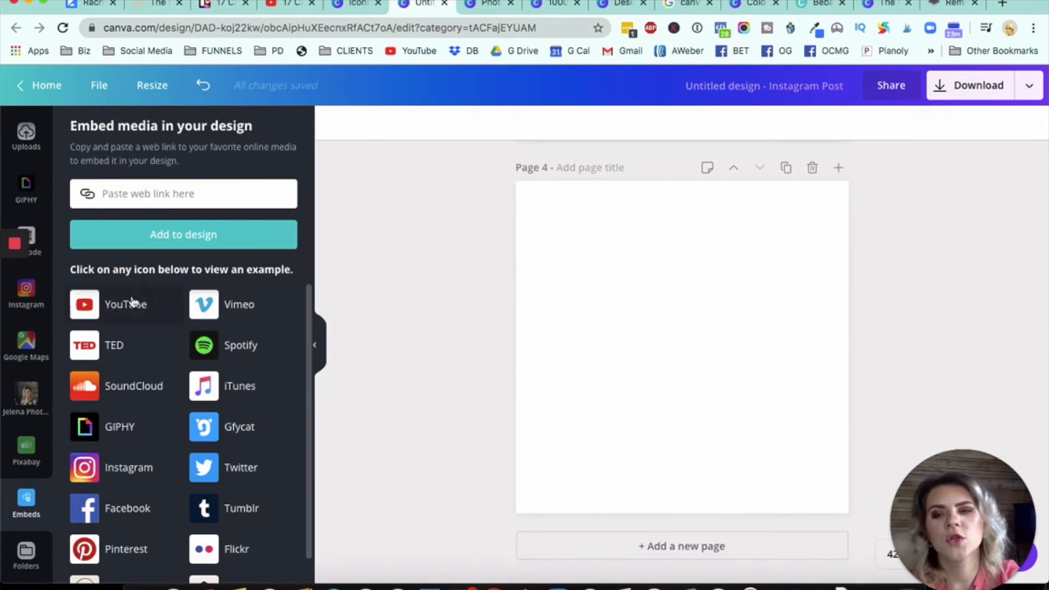
{"action": "scroll", "coordinate": [137, 306], "scroll_direction": "down", "scroll_amount": 1}
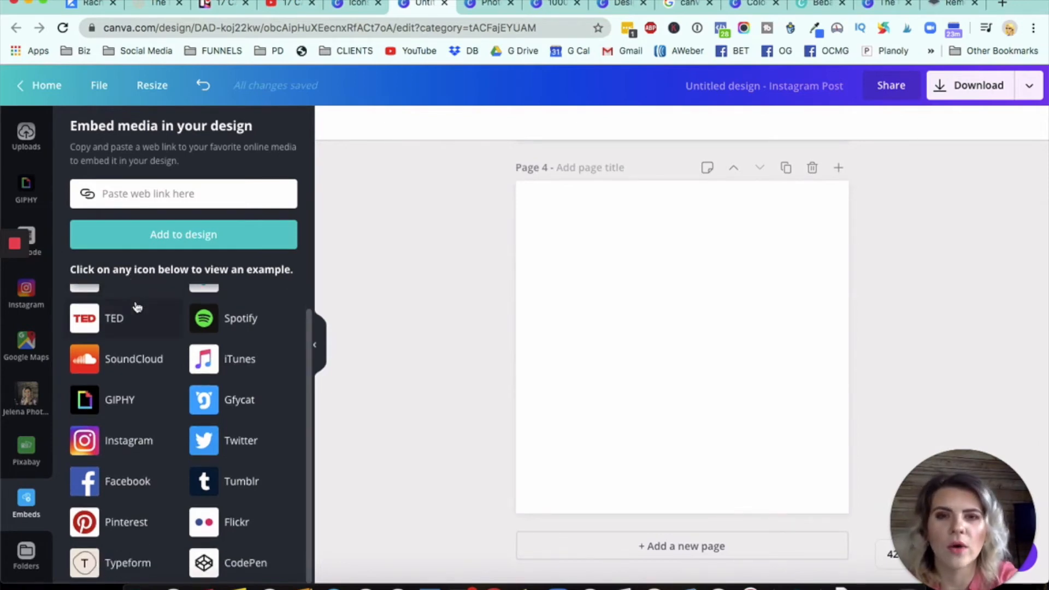
Step: Embed the sample YouTube video on page 4, and delete it from the page
{"action": "scroll", "coordinate": [181, 482], "scroll_direction": "up", "scroll_amount": 1}
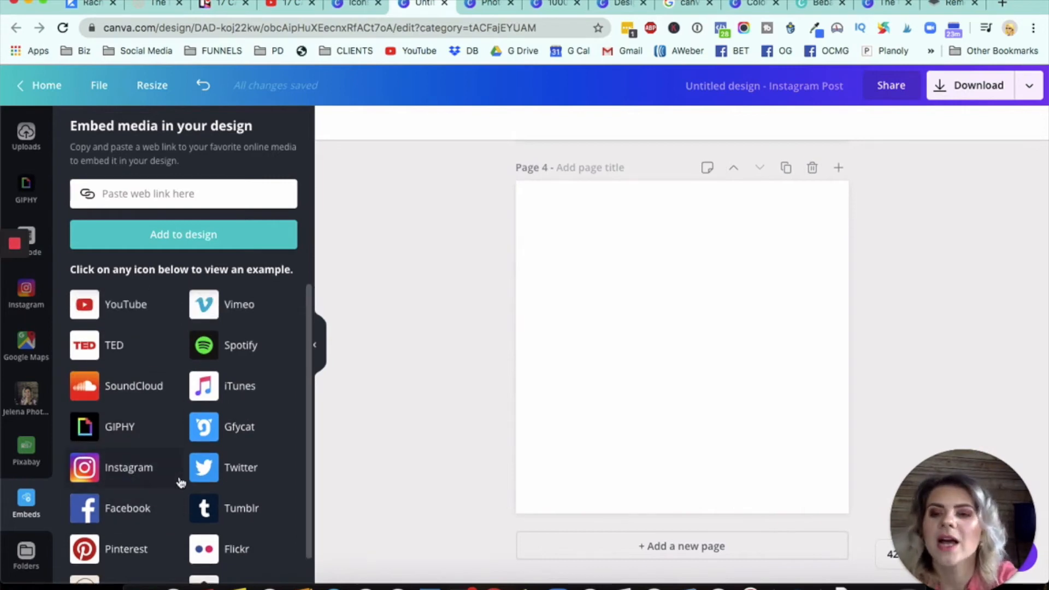
{"action": "left_click", "coordinate": [142, 308]}
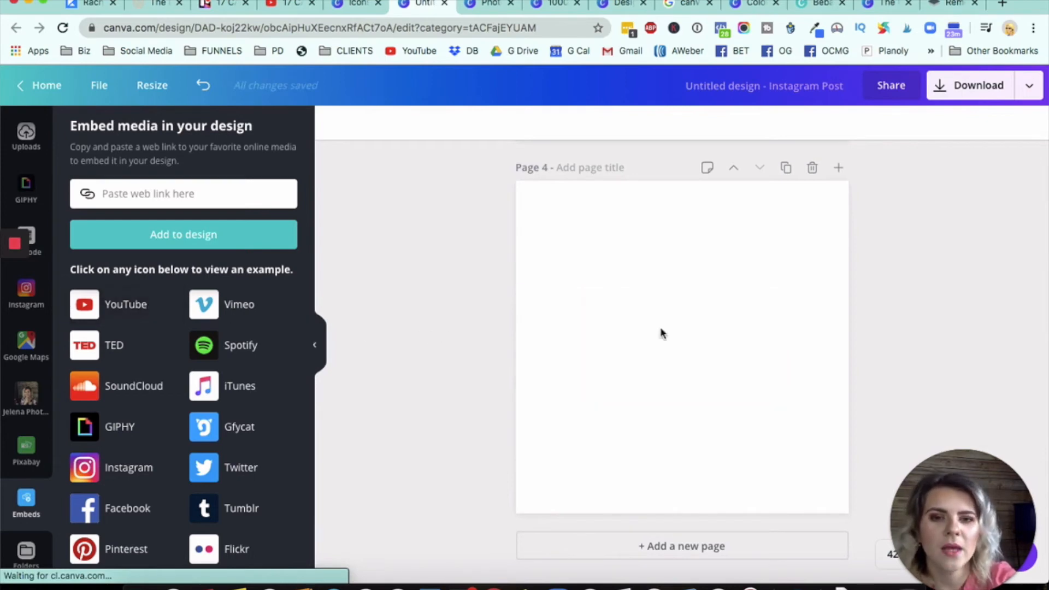
{"action": "left_click", "coordinate": [757, 339]}
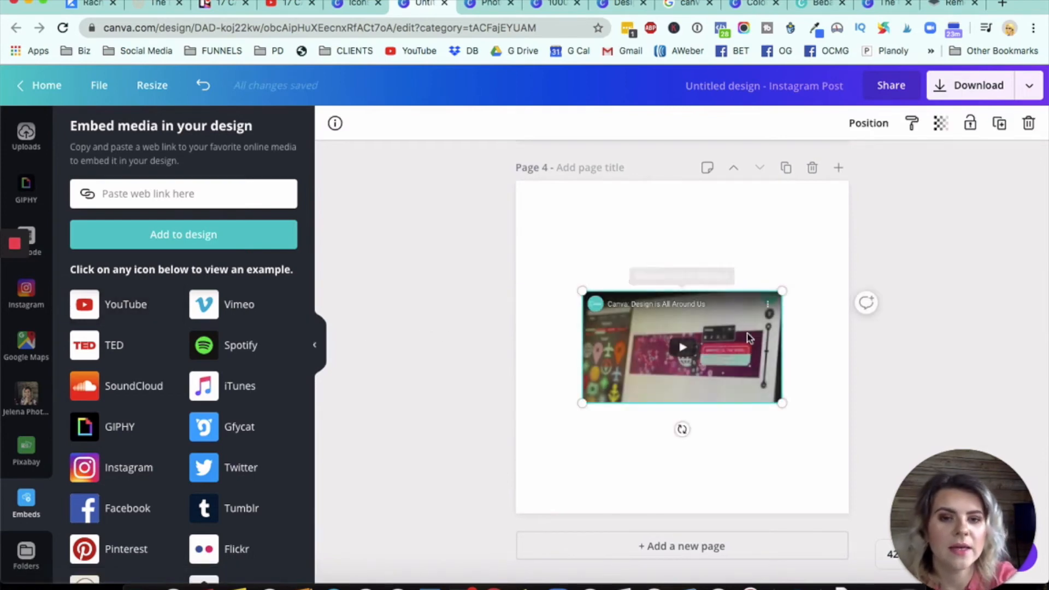
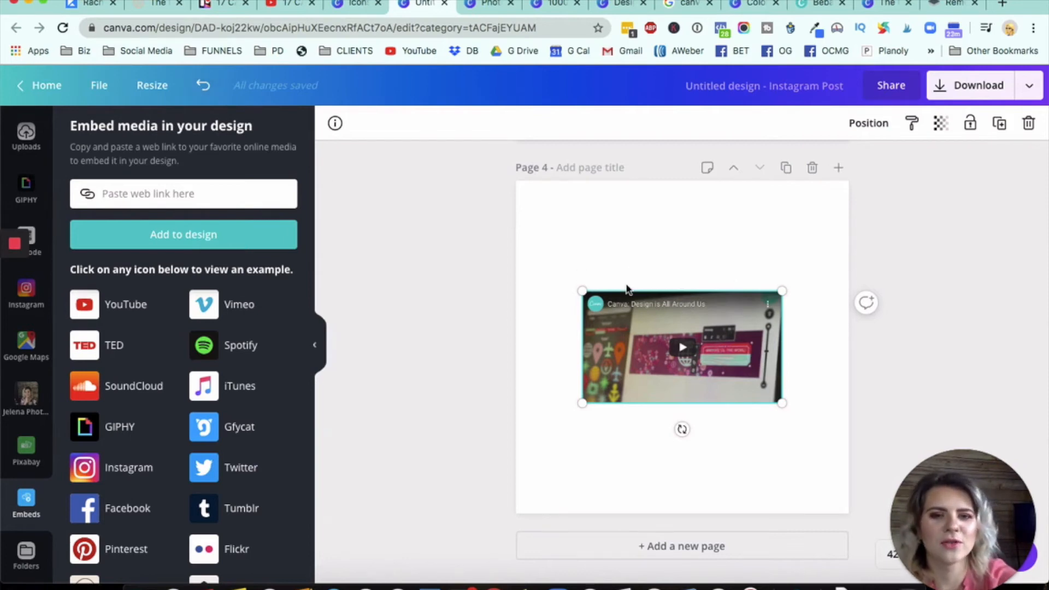
{"action": "key", "text": "Delete"}
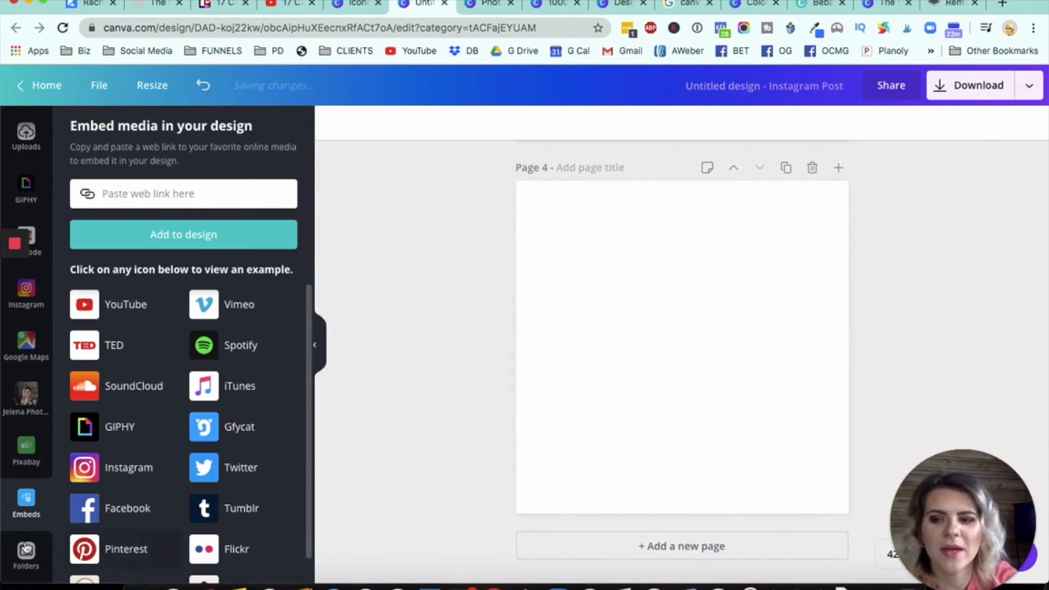
Step: Open the Emoji app from the apps and integrations and look through the Smileys & People emojis
{"action": "scroll", "coordinate": [27, 541], "scroll_direction": "down", "scroll_amount": 2}
{"action": "left_click", "coordinate": [26, 498]}
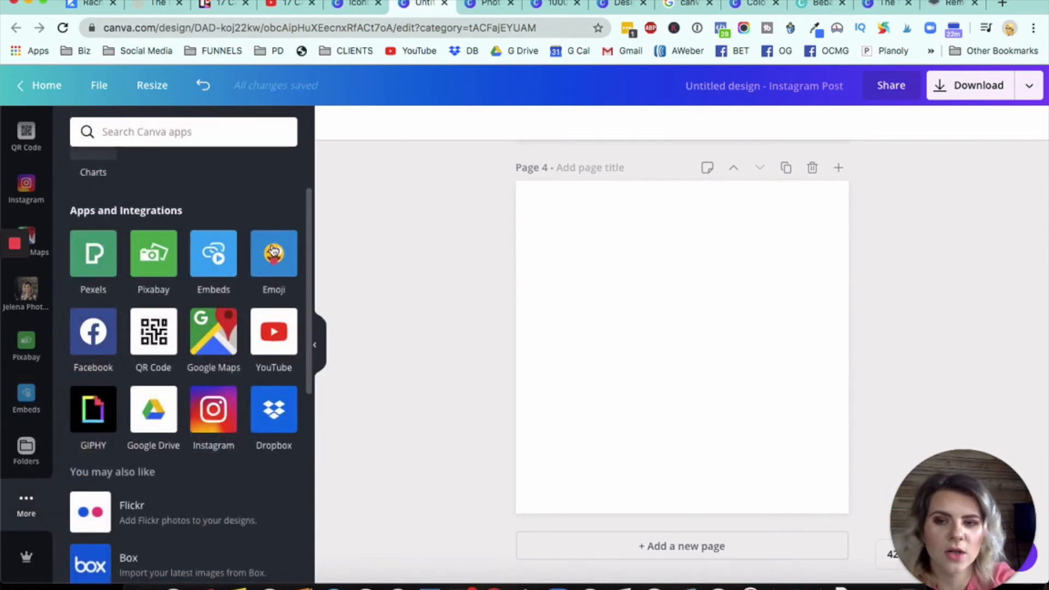
{"action": "left_click", "coordinate": [274, 251]}
{"action": "scroll", "coordinate": [217, 251], "scroll_direction": "down", "scroll_amount": 5}
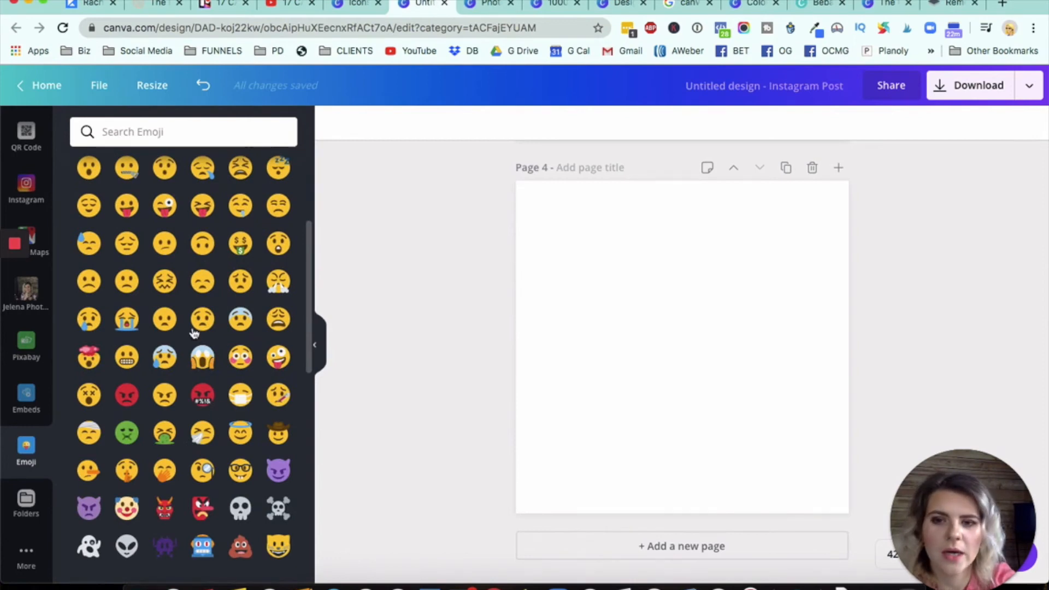
{"action": "scroll", "coordinate": [195, 371], "scroll_direction": "down", "scroll_amount": 10}
{"action": "scroll", "coordinate": [198, 378], "scroll_direction": "up", "scroll_amount": 3}
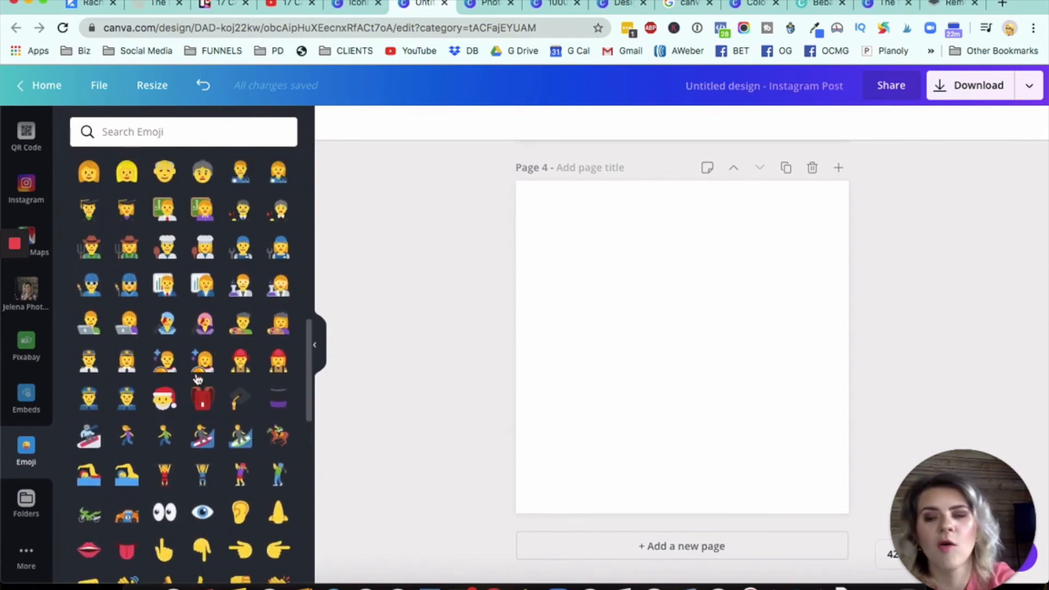
{"action": "left_click", "coordinate": [11, 448]}
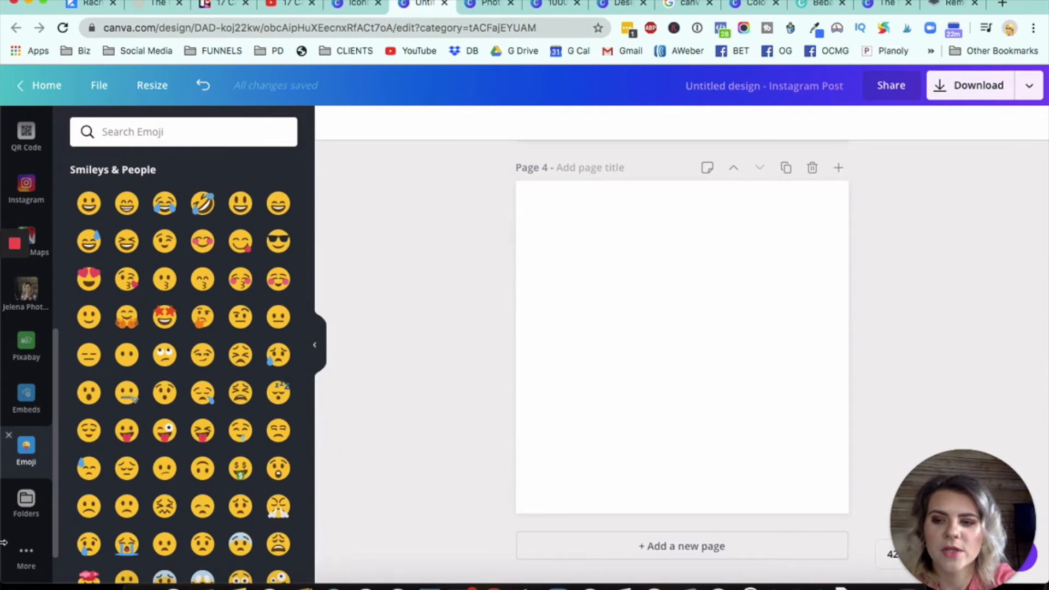
Step: Open the GIPHY app from the apps and integrations and browse its featured GIFs
{"action": "scroll", "coordinate": [9, 530], "scroll_direction": "down", "scroll_amount": 1}
{"action": "left_click", "coordinate": [26, 505]}
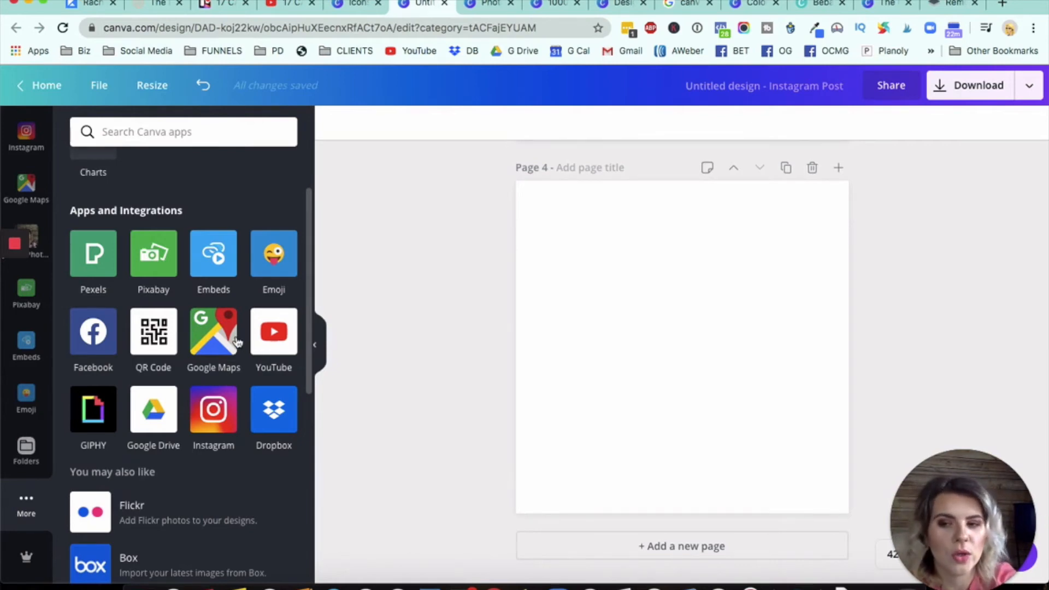
{"action": "left_click", "coordinate": [103, 409]}
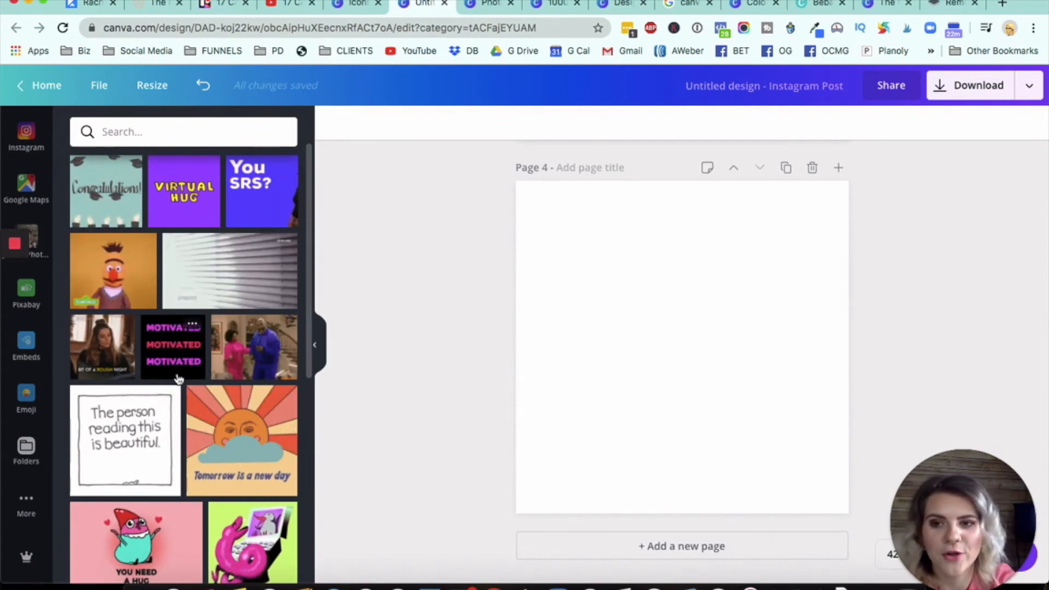
{"action": "scroll", "coordinate": [177, 396], "scroll_direction": "down", "scroll_amount": 6}
{"action": "scroll", "coordinate": [153, 407], "scroll_direction": "down", "scroll_amount": 2}
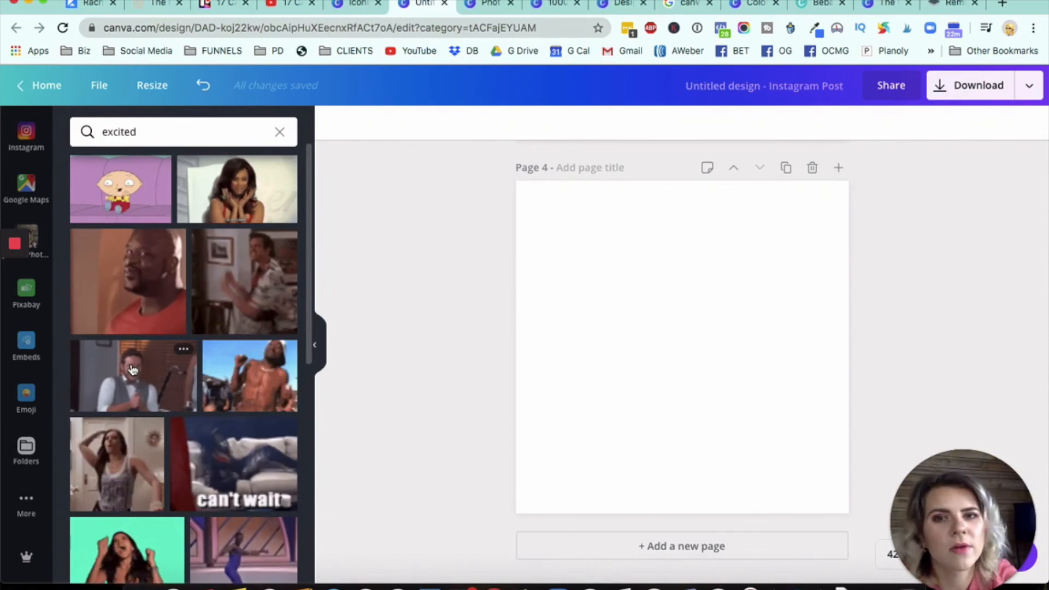
Step: Search GIPHY for "excited", look through the matching GIFs, and clear the search
{"action": "scroll", "coordinate": [158, 236], "scroll_direction": "down", "scroll_amount": 1}
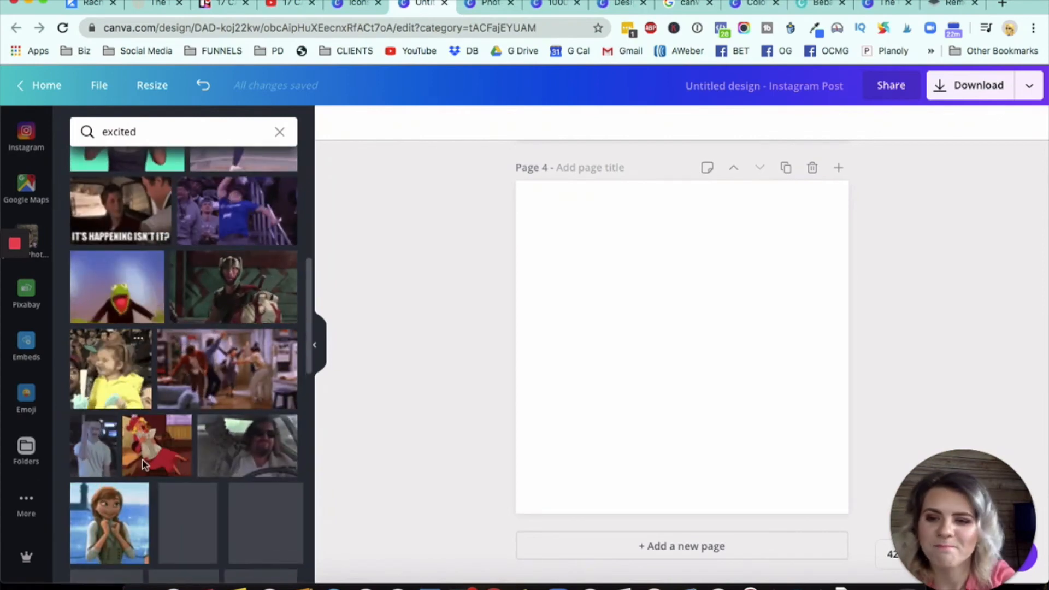
{"action": "scroll", "coordinate": [159, 500], "scroll_direction": "down", "scroll_amount": 4}
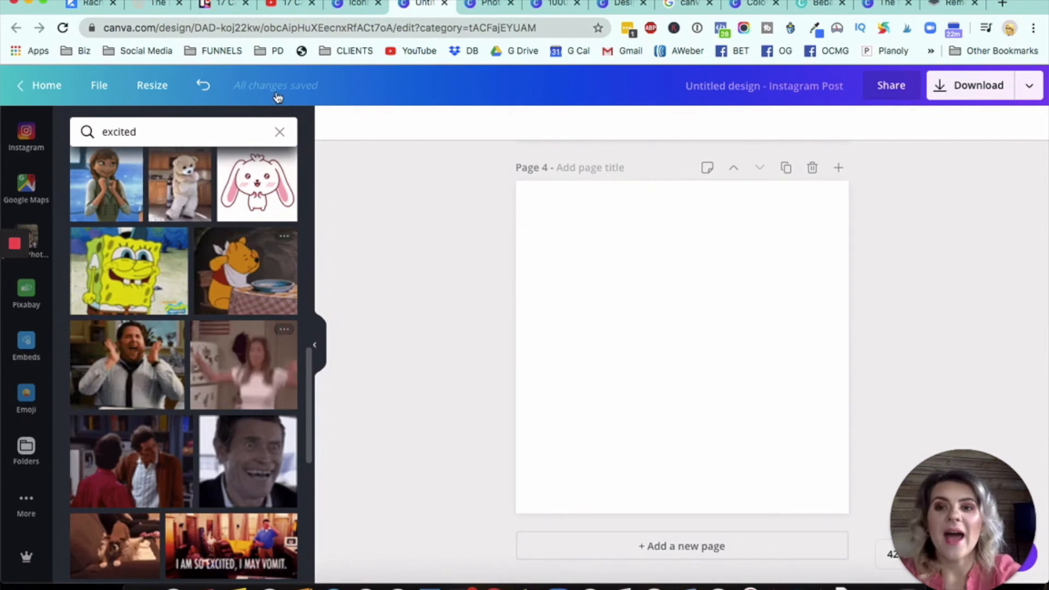
{"action": "left_click", "coordinate": [281, 135]}
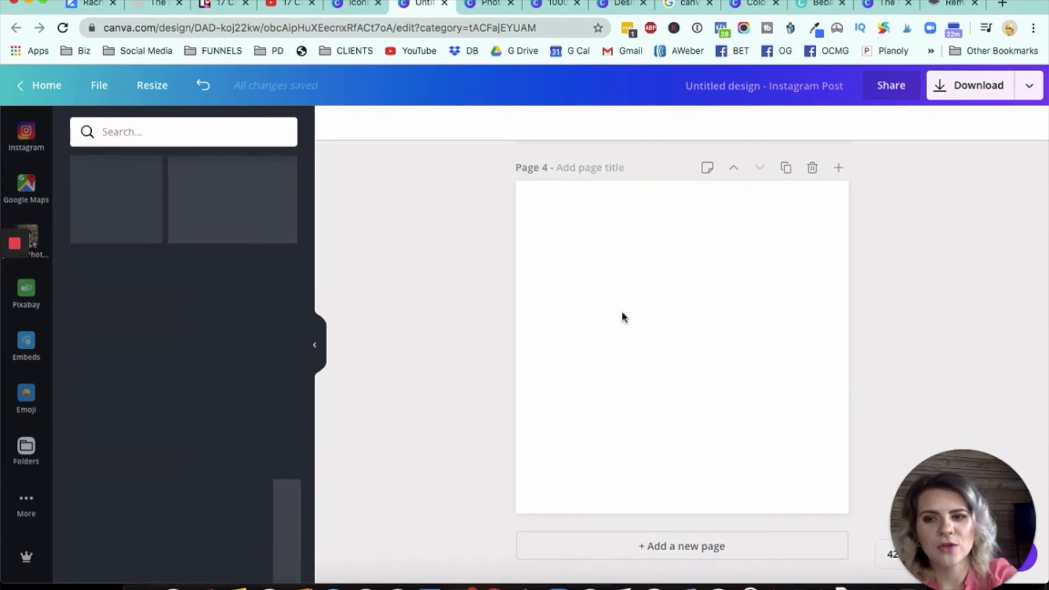
Step: Go to page 2, select its background, and look through the collections in the Elements library
{"action": "scroll", "coordinate": [638, 335], "scroll_direction": "up", "scroll_amount": 10}
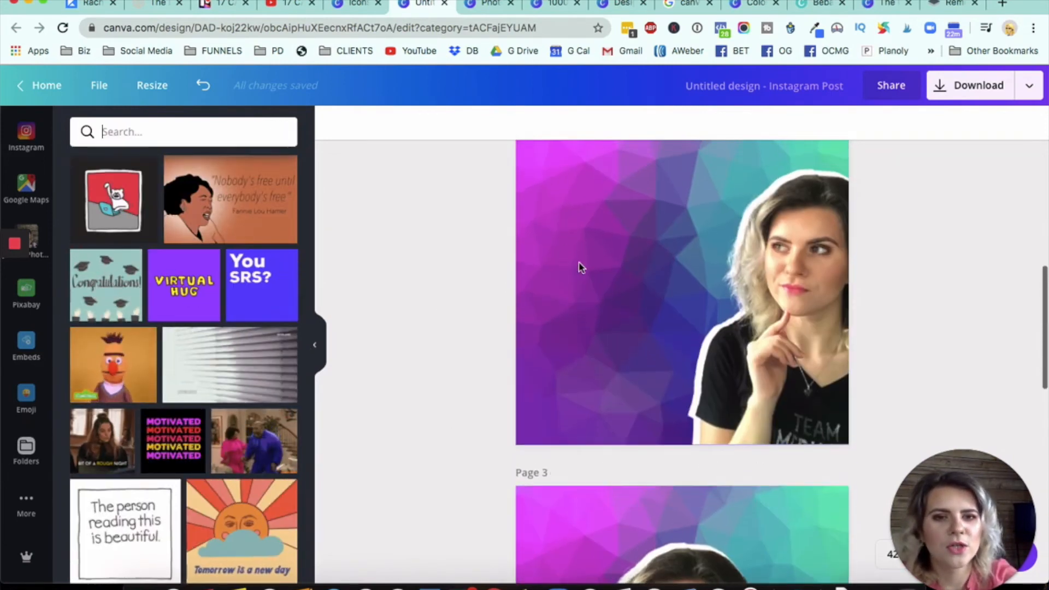
{"action": "left_click", "coordinate": [578, 276]}
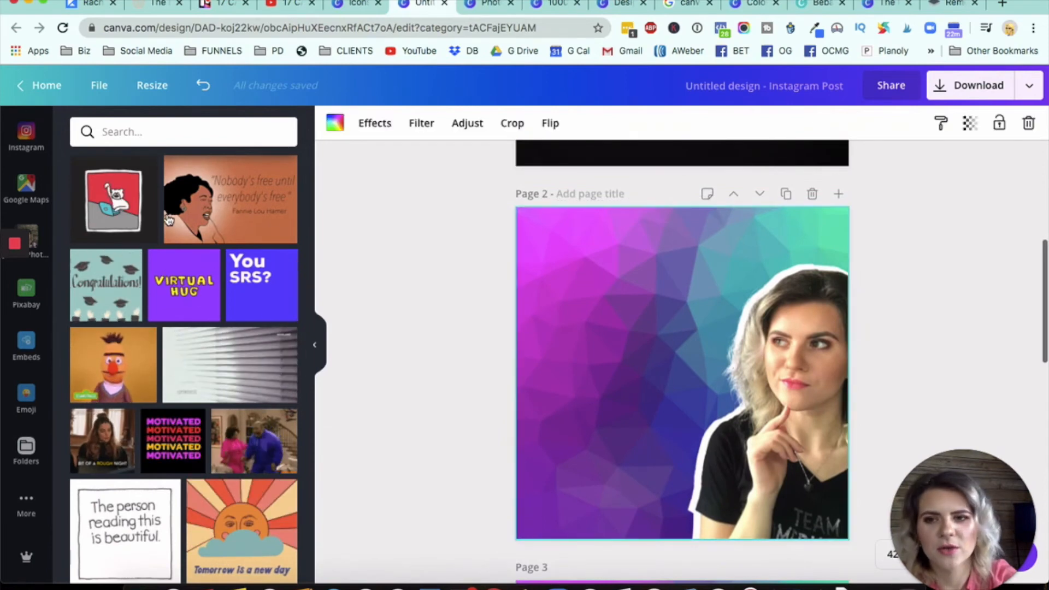
{"action": "scroll", "coordinate": [32, 180], "scroll_direction": "up", "scroll_amount": 5}
{"action": "scroll", "coordinate": [33, 180], "scroll_direction": "up", "scroll_amount": 3}
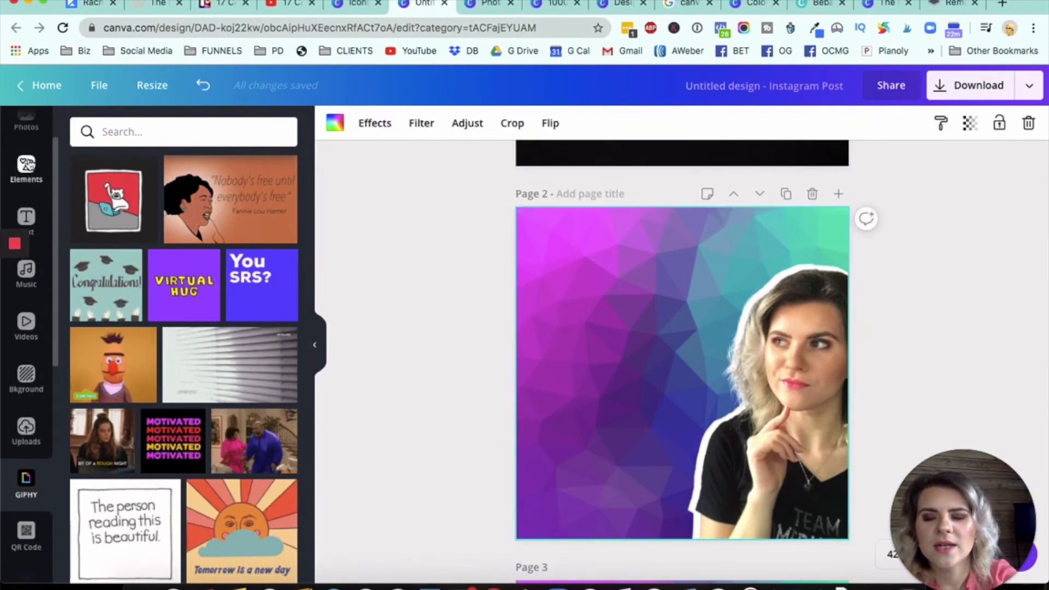
{"action": "left_click", "coordinate": [30, 164]}
{"action": "scroll", "coordinate": [240, 252], "scroll_direction": "down", "scroll_amount": 10}
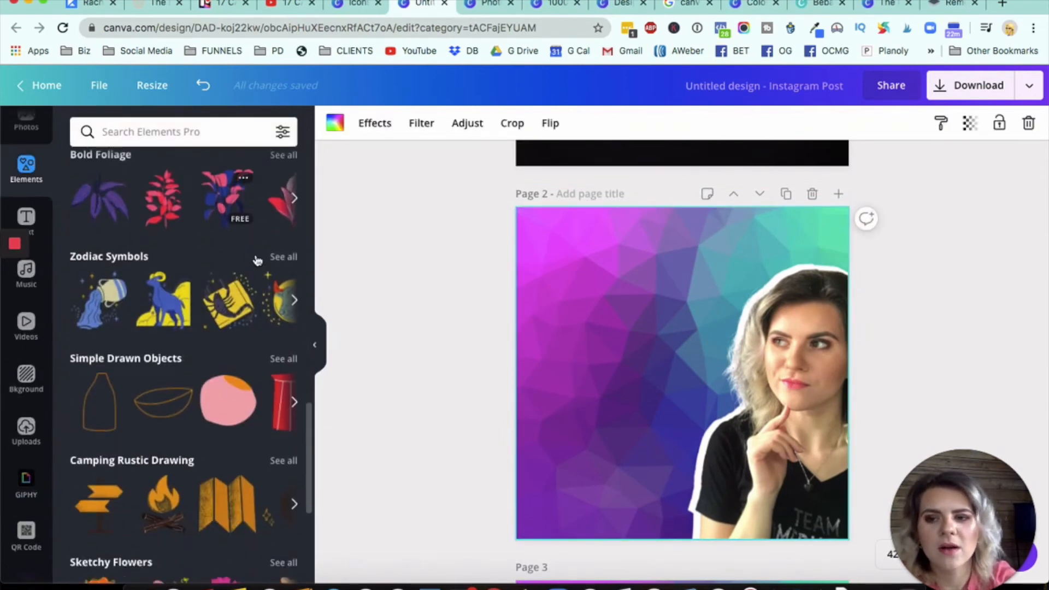
{"action": "scroll", "coordinate": [173, 327], "scroll_direction": "down", "scroll_amount": 1}
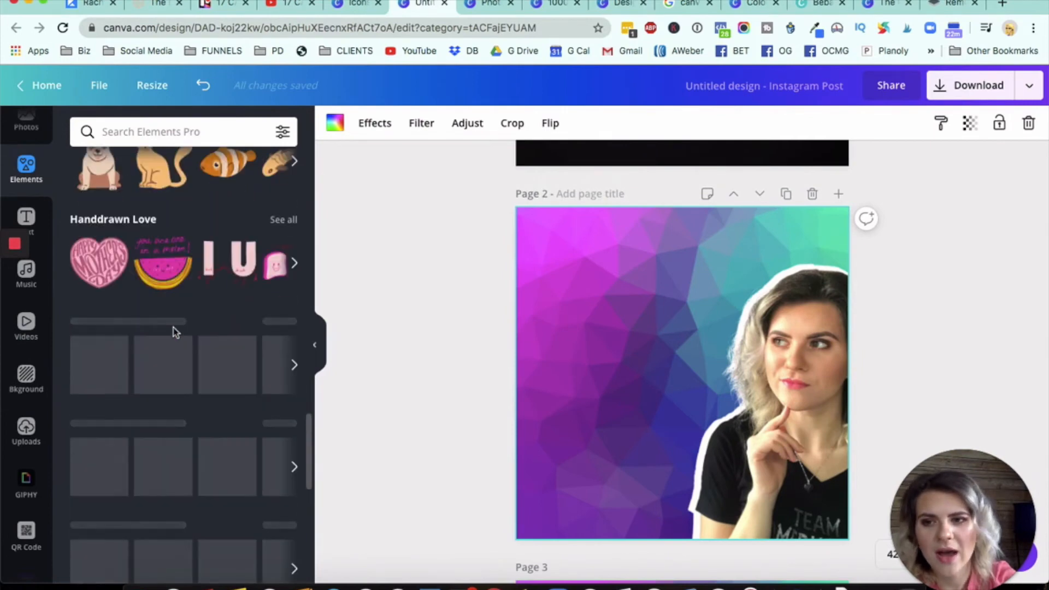
Step: Search the Elements library for "grid", look through the photo grid layouts, and clear the search
{"action": "left_click", "coordinate": [174, 132]}
{"action": "type", "text": "gr"}
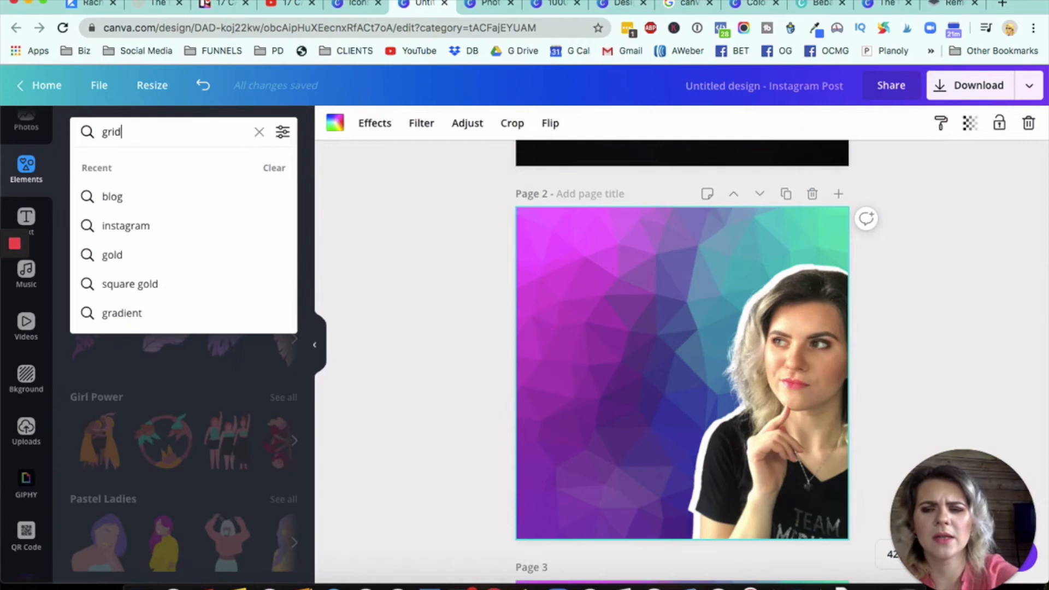
{"action": "type", "text": "id"}
{"action": "key", "text": "Return"}
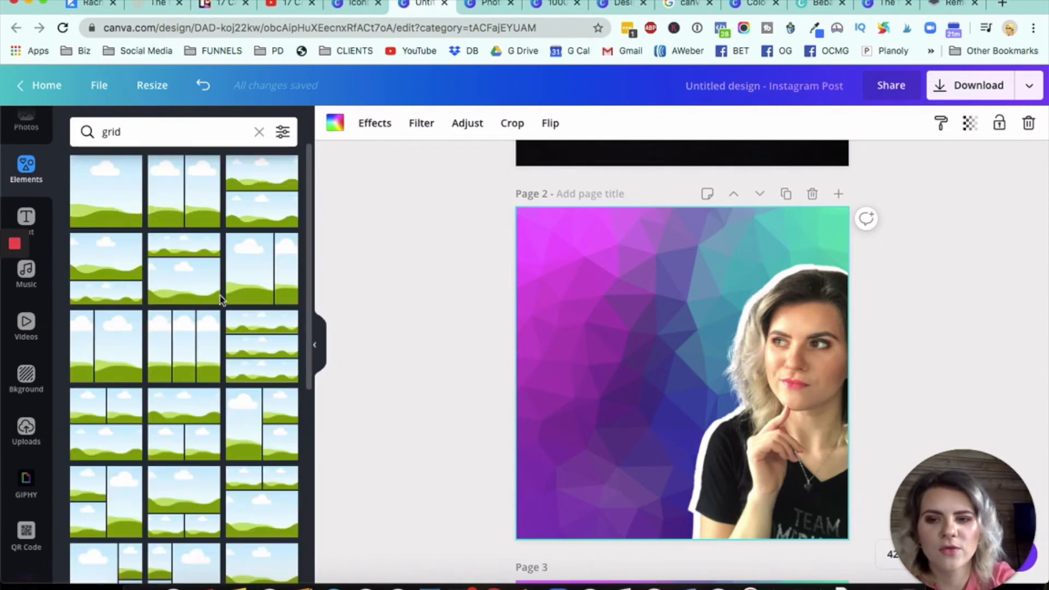
{"action": "scroll", "coordinate": [221, 299], "scroll_direction": "down", "scroll_amount": 5}
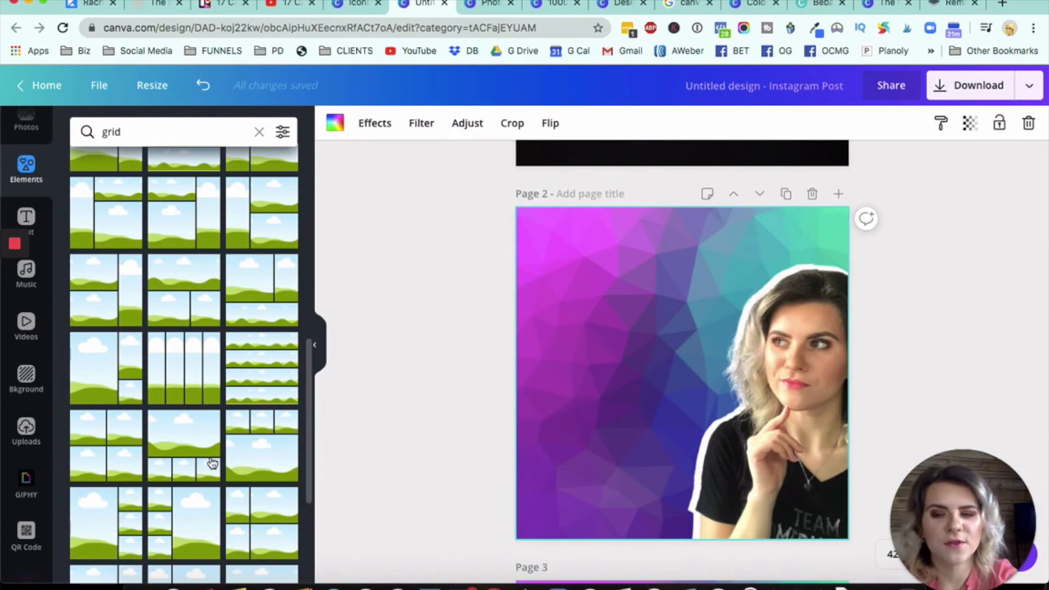
{"action": "scroll", "coordinate": [211, 391], "scroll_direction": "up", "scroll_amount": 10}
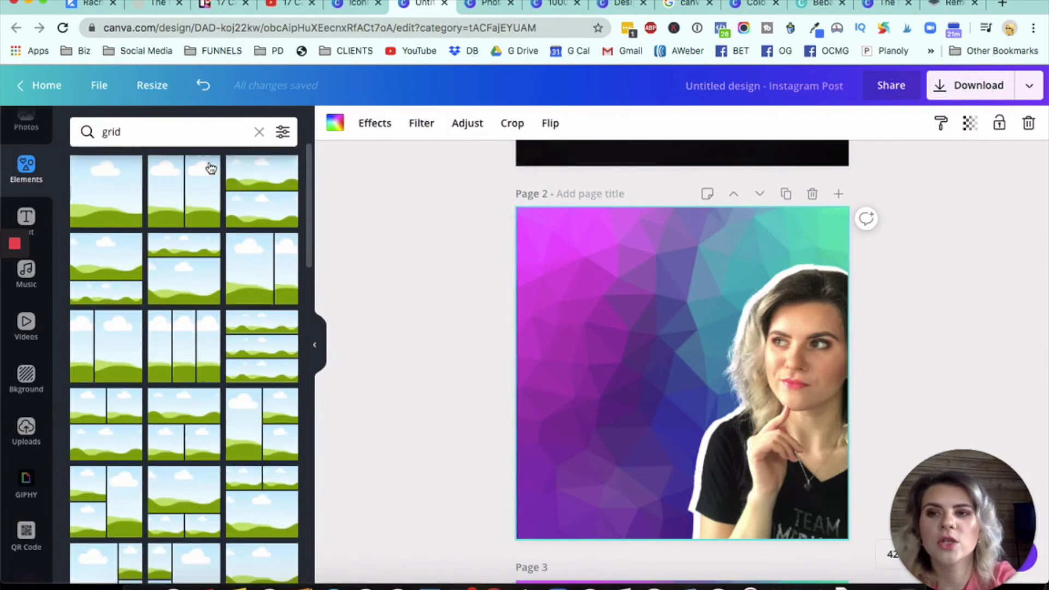
{"action": "left_click", "coordinate": [259, 132]}
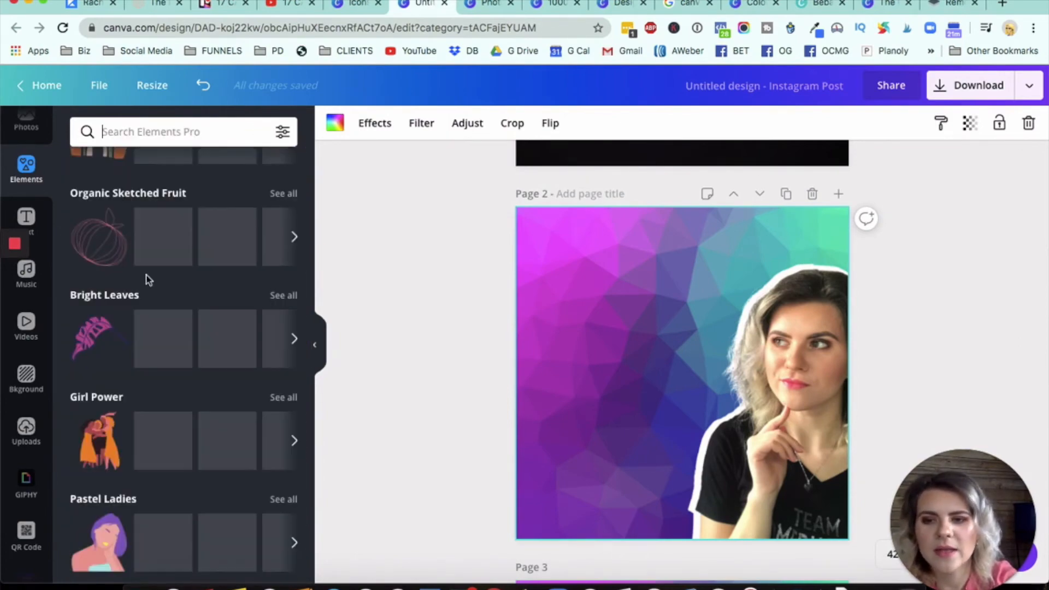
Step: Examine the remaining illustration collections through to the end of the Elements list, and return to its beginning
{"action": "scroll", "coordinate": [196, 405], "scroll_direction": "down", "scroll_amount": 10}
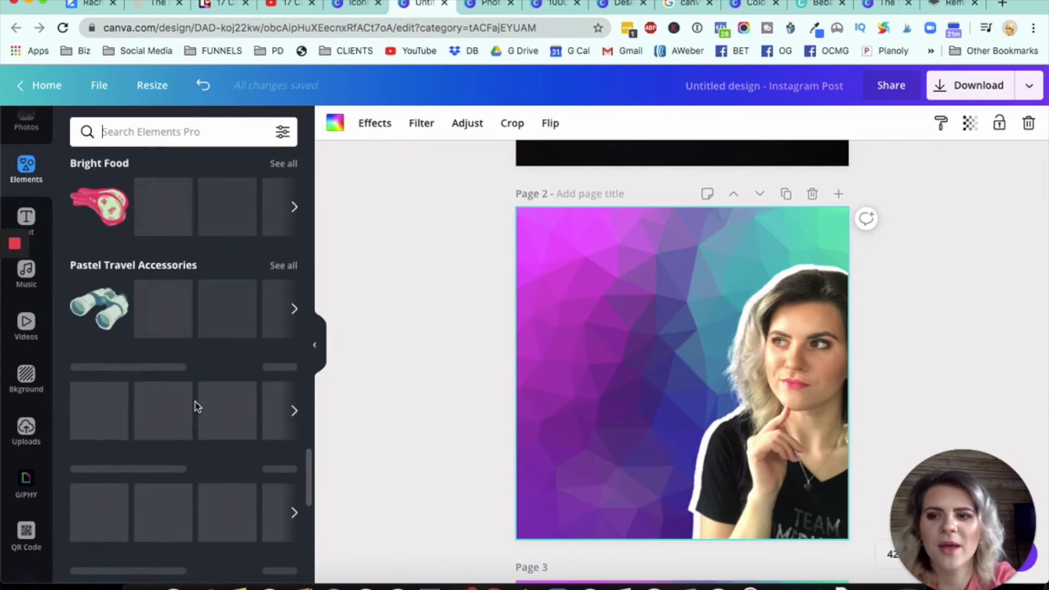
{"action": "scroll", "coordinate": [196, 407], "scroll_direction": "down", "scroll_amount": 5}
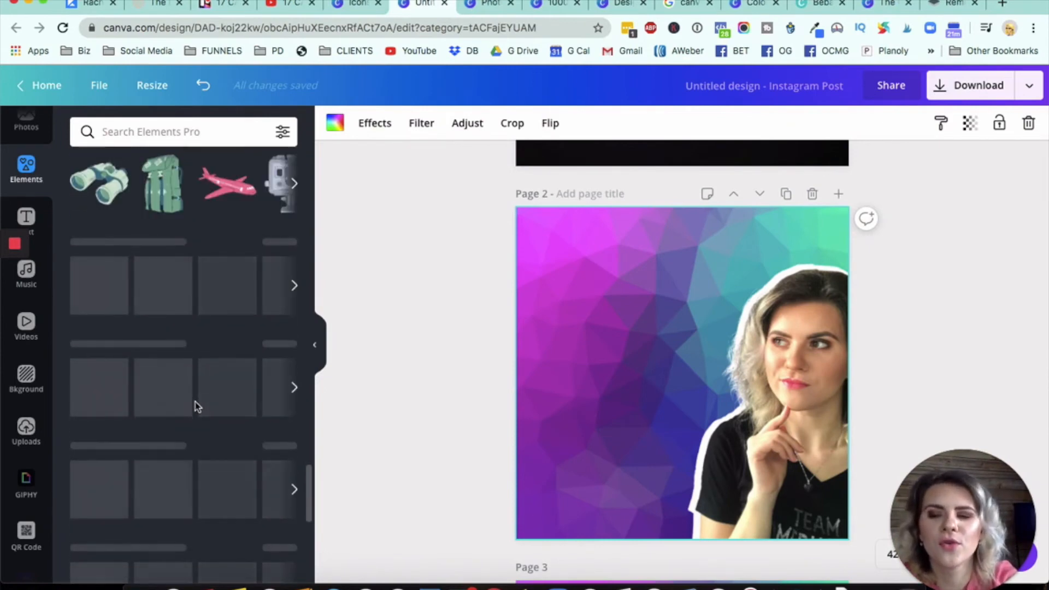
{"action": "scroll", "coordinate": [156, 401], "scroll_direction": "down", "scroll_amount": 2}
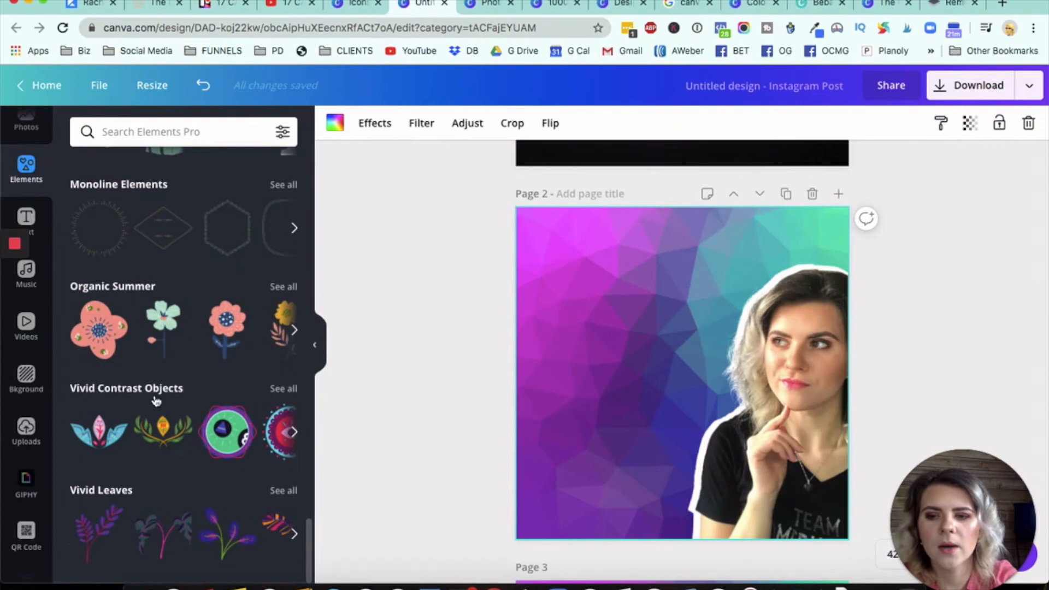
{"action": "scroll", "coordinate": [157, 402], "scroll_direction": "up", "scroll_amount": 20}
{"action": "scroll", "coordinate": [156, 402], "scroll_direction": "down", "scroll_amount": 20}
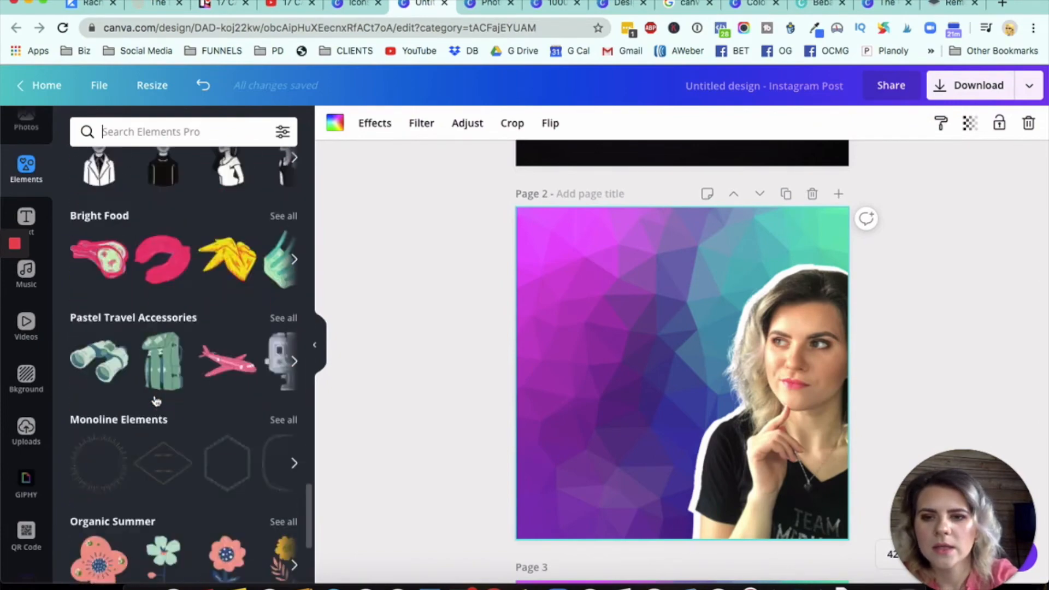
{"action": "scroll", "coordinate": [157, 402], "scroll_direction": "up", "scroll_amount": 20}
{"action": "scroll", "coordinate": [156, 402], "scroll_direction": "up", "scroll_amount": 15}
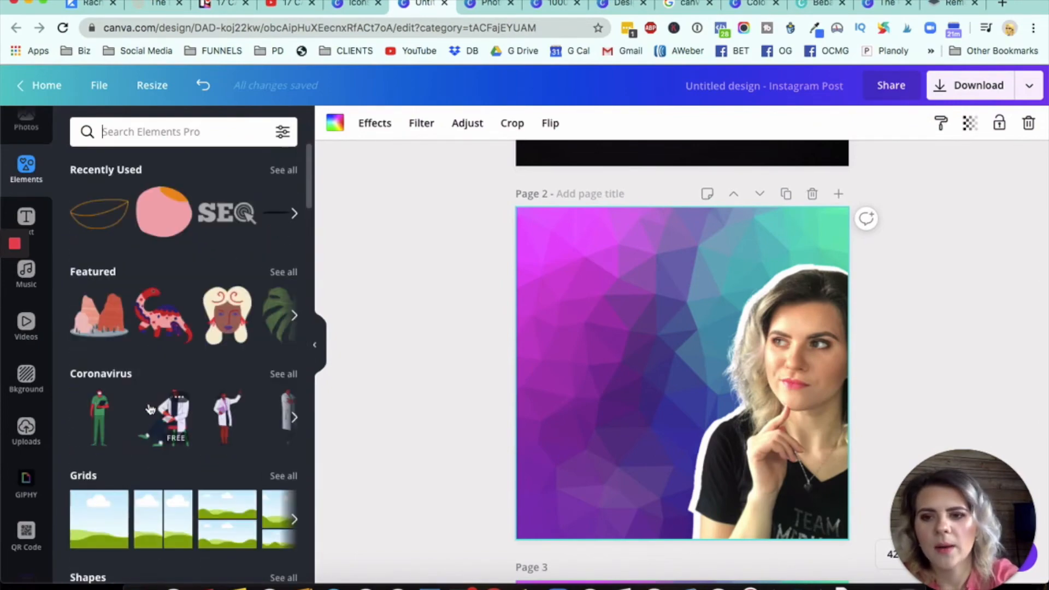
Step: Show all Frames in the Elements library and add the desktop computer frame to page 2
{"action": "scroll", "coordinate": [153, 407], "scroll_direction": "down", "scroll_amount": 6}
{"action": "scroll", "coordinate": [150, 410], "scroll_direction": "up", "scroll_amount": 1}
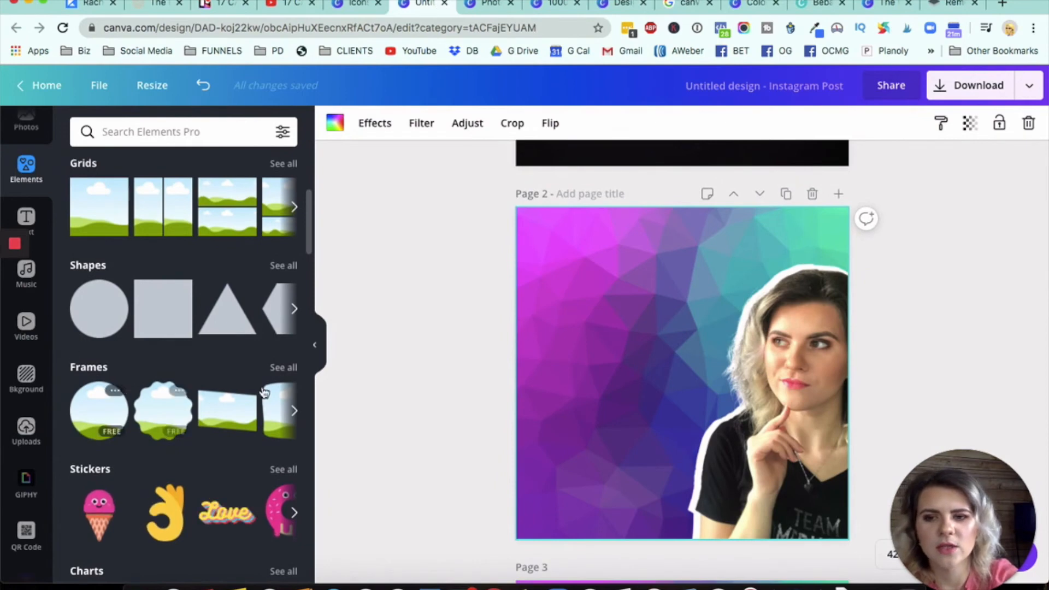
{"action": "left_click", "coordinate": [280, 373]}
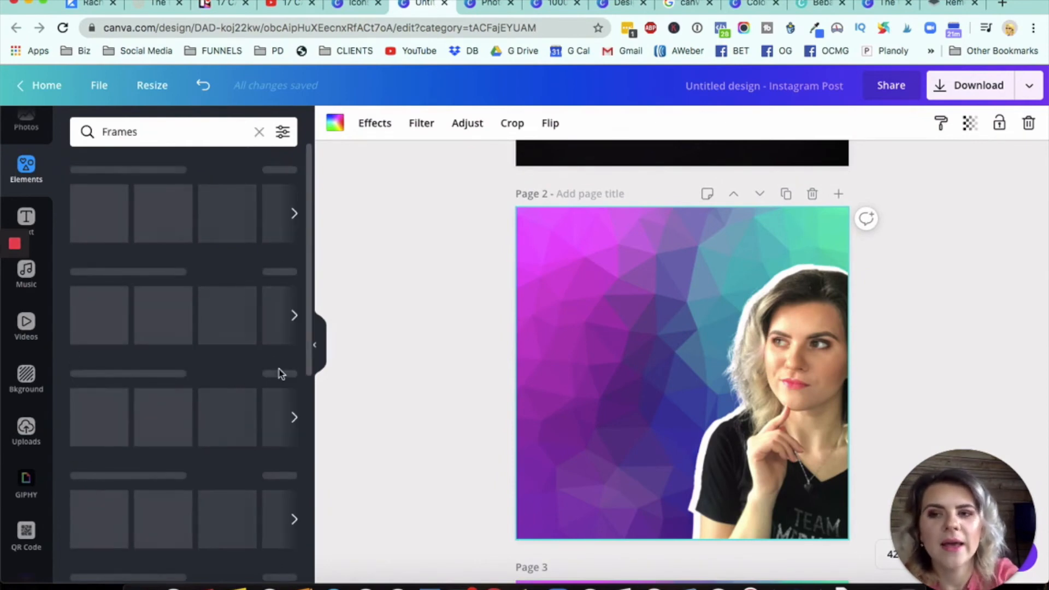
{"action": "scroll", "coordinate": [181, 261], "scroll_direction": "down", "scroll_amount": 1}
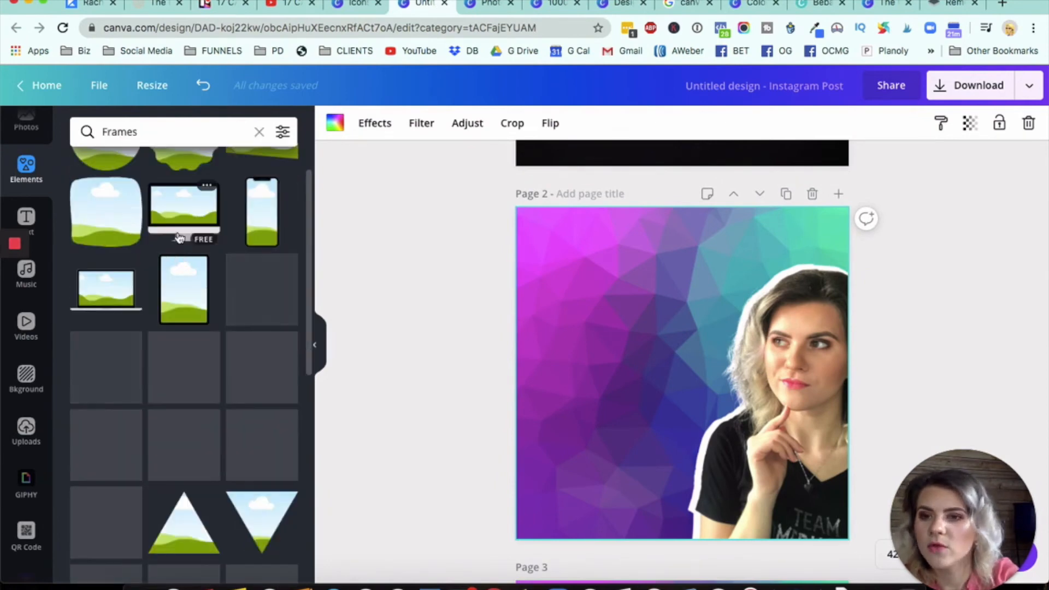
{"action": "left_click", "coordinate": [190, 227]}
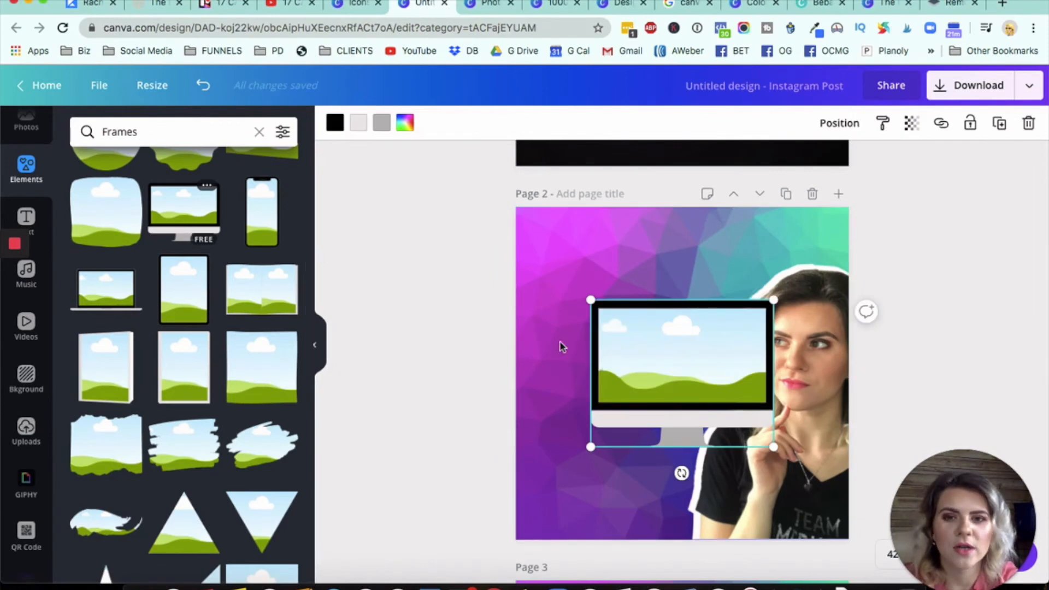
Step: Move the woman's cutout portrait group around page 2 and place it partly off the page's right edge, clear of the computer frame
{"action": "left_click", "coordinate": [830, 371]}
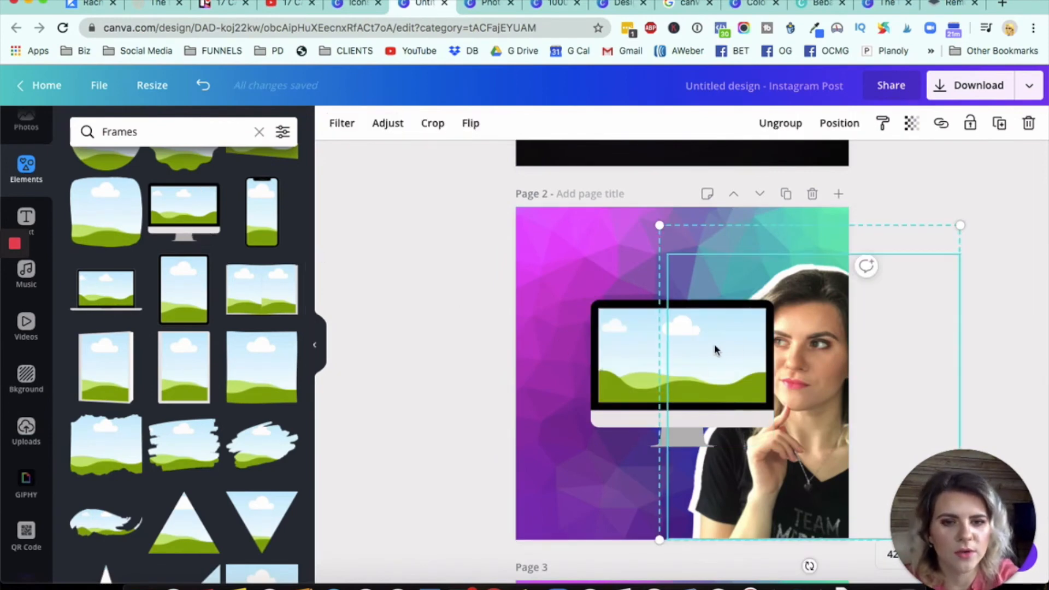
{"action": "left_click_drag", "start_coordinate": [830, 370], "coordinate": [696, 341]}
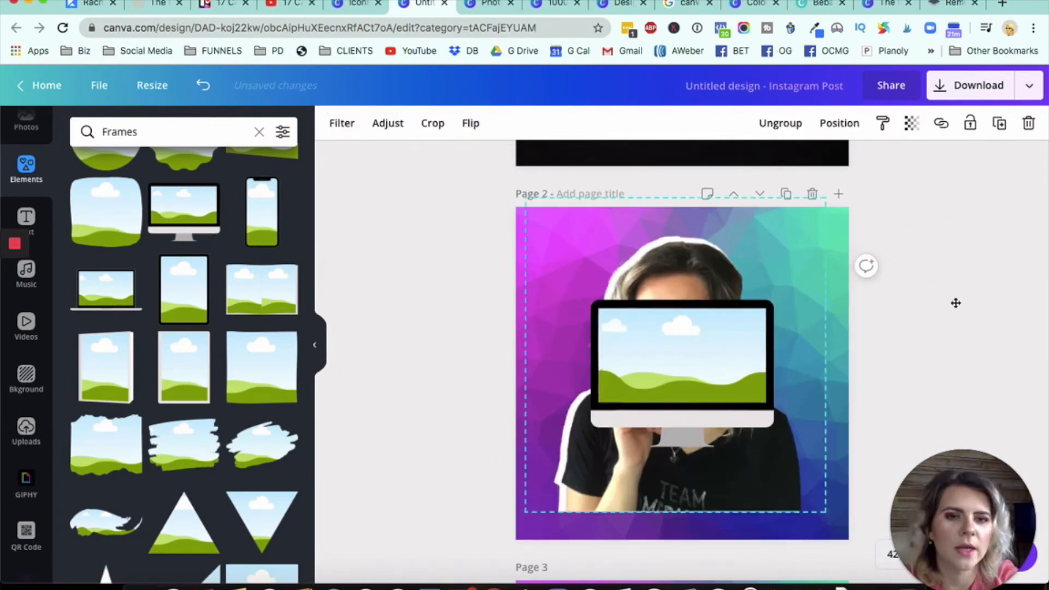
{"action": "left_click_drag", "start_coordinate": [677, 326], "coordinate": [707, 316]}
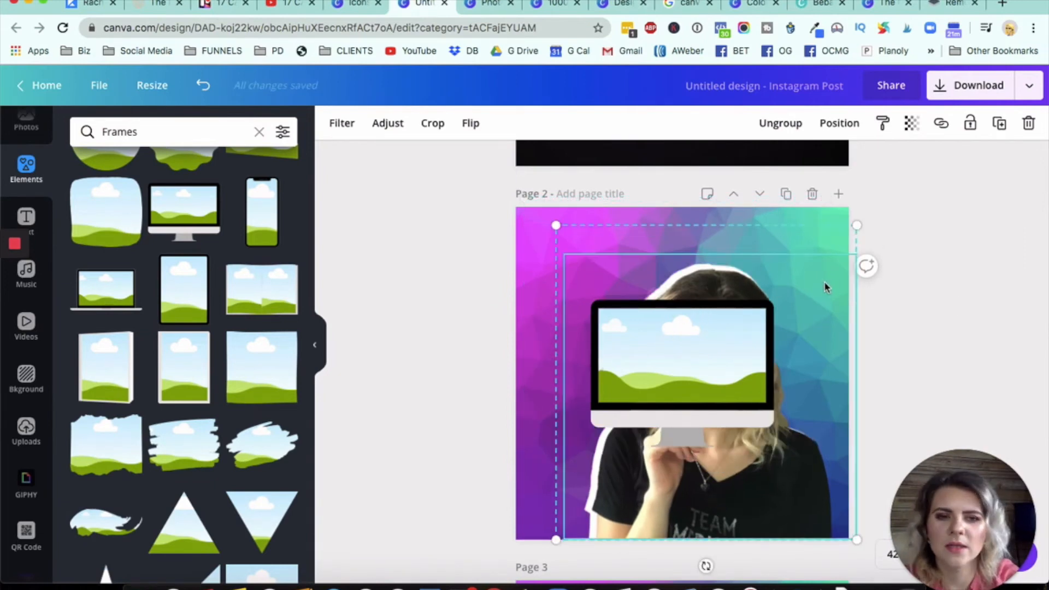
{"action": "left_click_drag", "start_coordinate": [827, 288], "coordinate": [952, 288]}
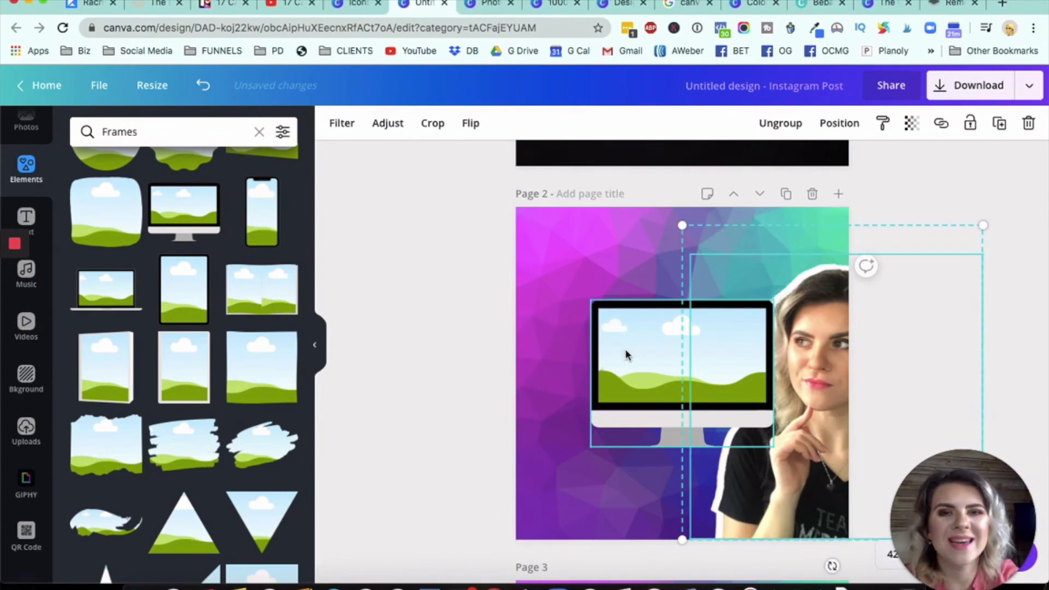
Step: Replace the desktop computer frame on page 2 with the oval brush-stroke frame and position it to the upper left of the portrait
{"action": "left_click", "coordinate": [648, 363]}
{"action": "key", "text": "Delete"}
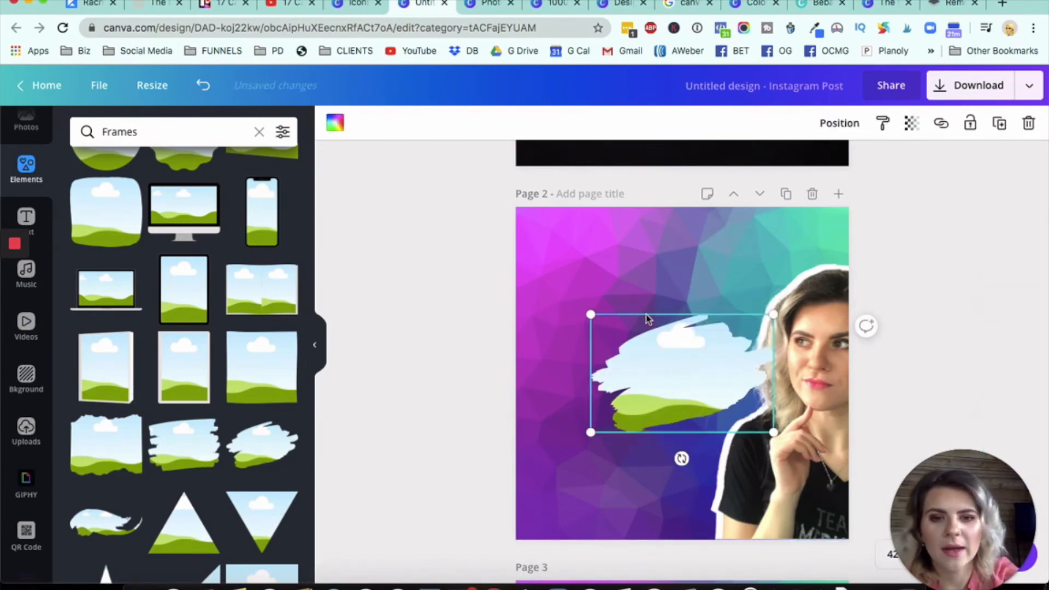
{"action": "left_click_drag", "start_coordinate": [682, 366], "coordinate": [647, 317]}
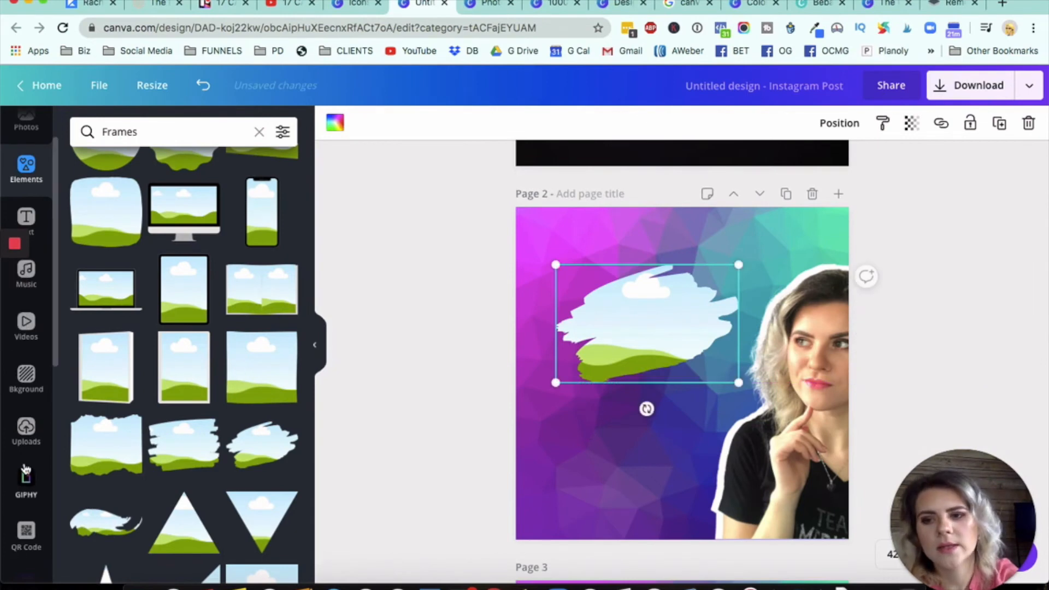
Step: Fill the brush-stroke frame with the uploaded red, blue and white grid image, shift the frame up and left, and remove the image
{"action": "left_click", "coordinate": [27, 429]}
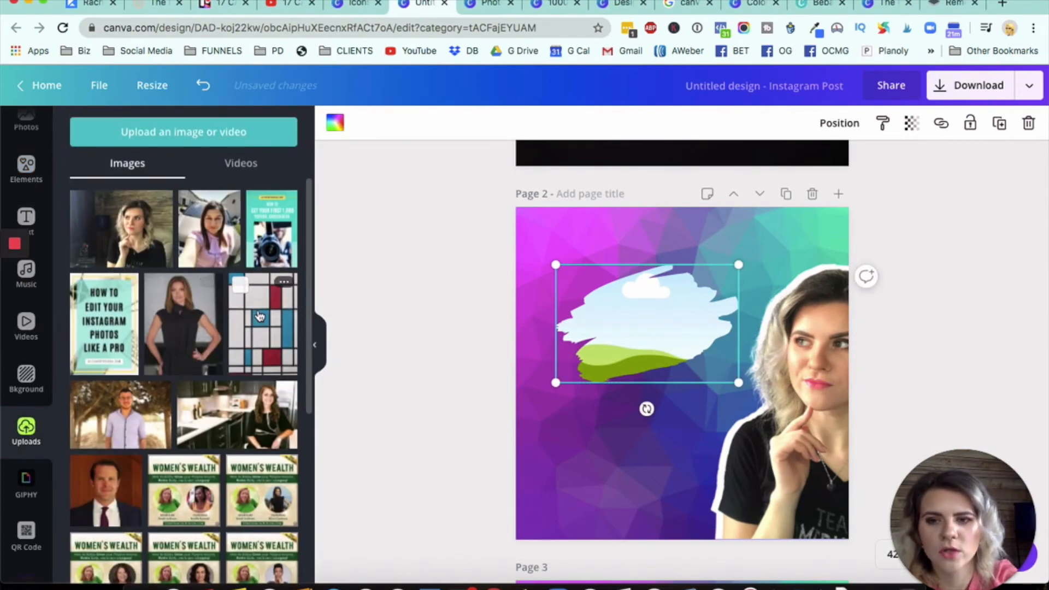
{"action": "left_click_drag", "start_coordinate": [572, 283], "coordinate": [642, 308]}
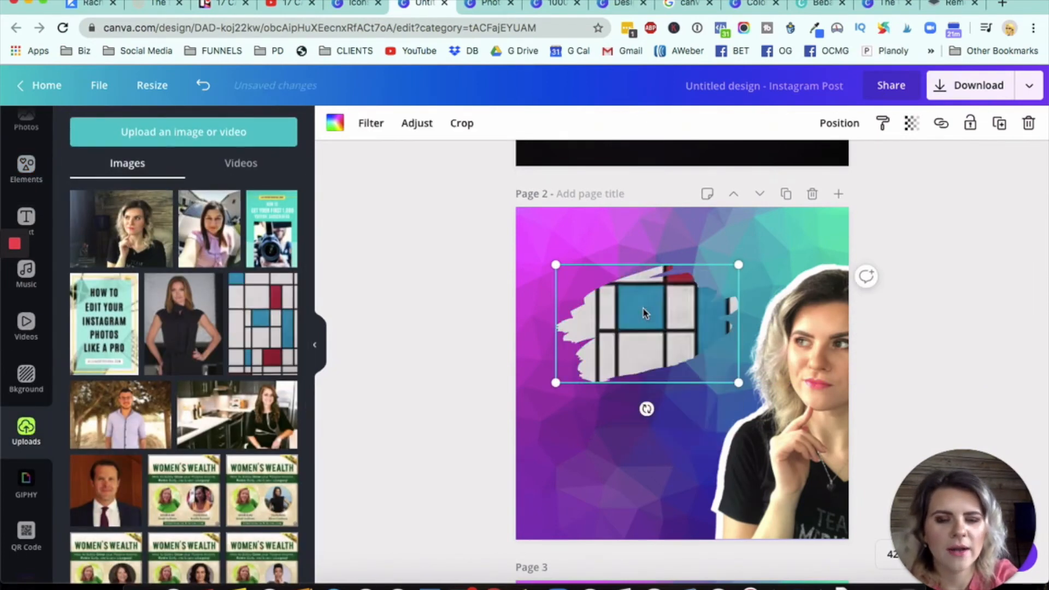
{"action": "left_click_drag", "start_coordinate": [582, 279], "coordinate": [585, 297]}
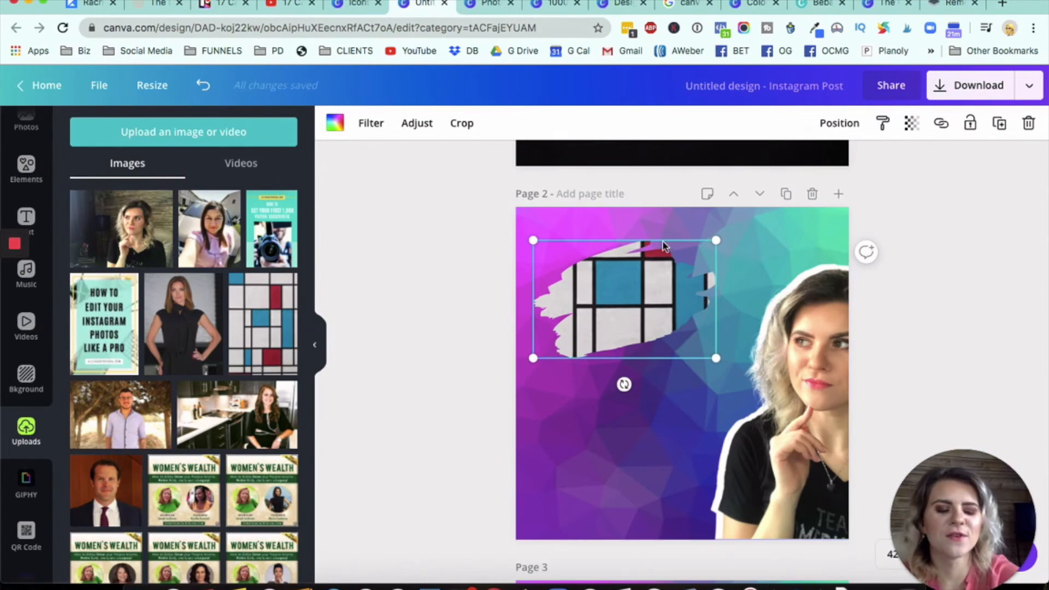
{"action": "key", "text": "Delete"}
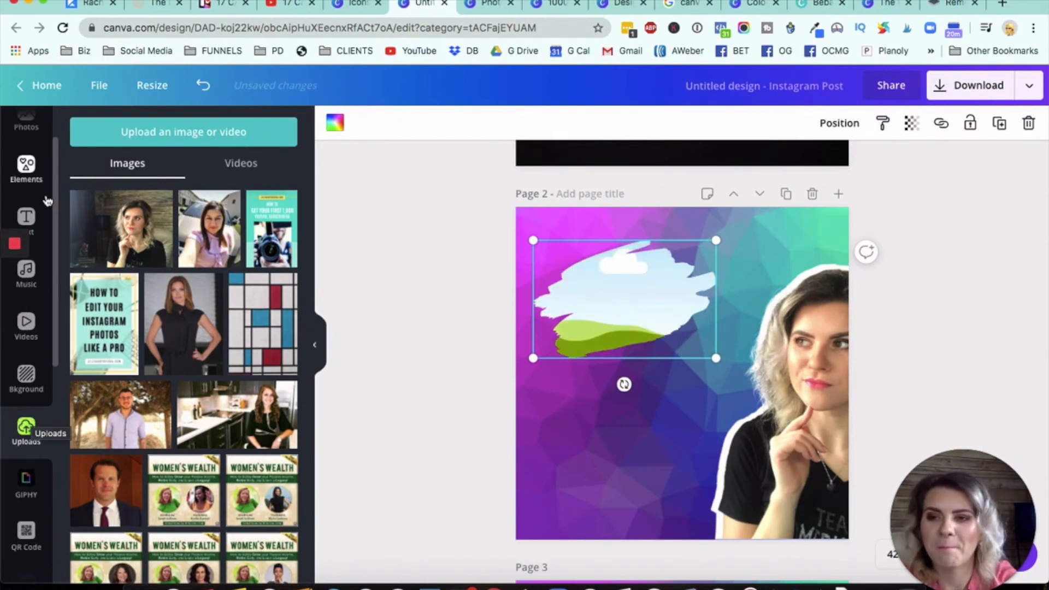
Step: Look through the Frames collection in the Elements library, from the shape and device frames down to the letter frames
{"action": "scroll", "coordinate": [47, 199], "scroll_direction": "up", "scroll_amount": 2}
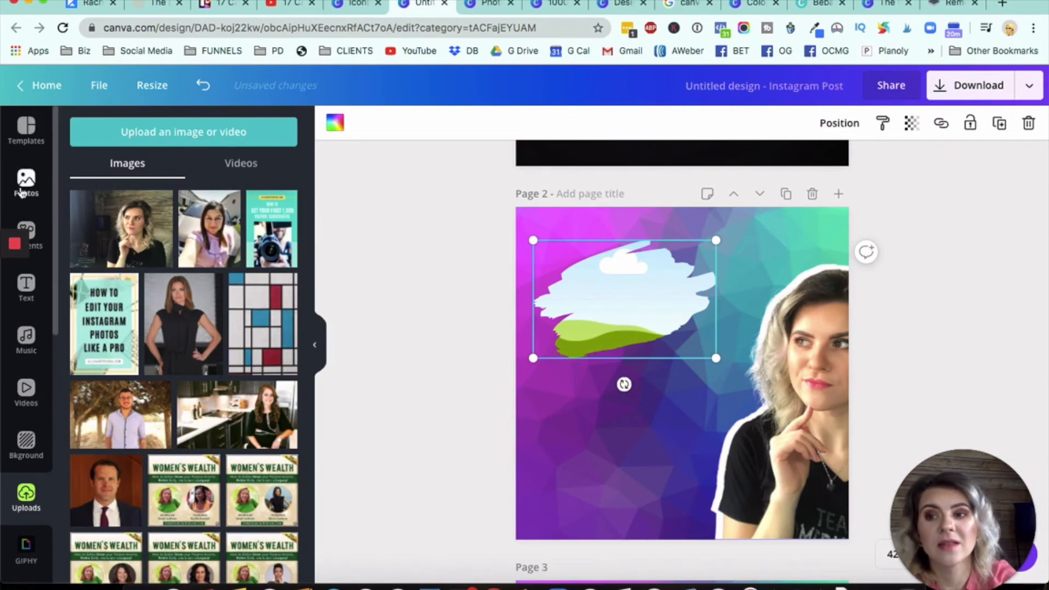
{"action": "left_click", "coordinate": [30, 232]}
{"action": "scroll", "coordinate": [193, 310], "scroll_direction": "down", "scroll_amount": 3}
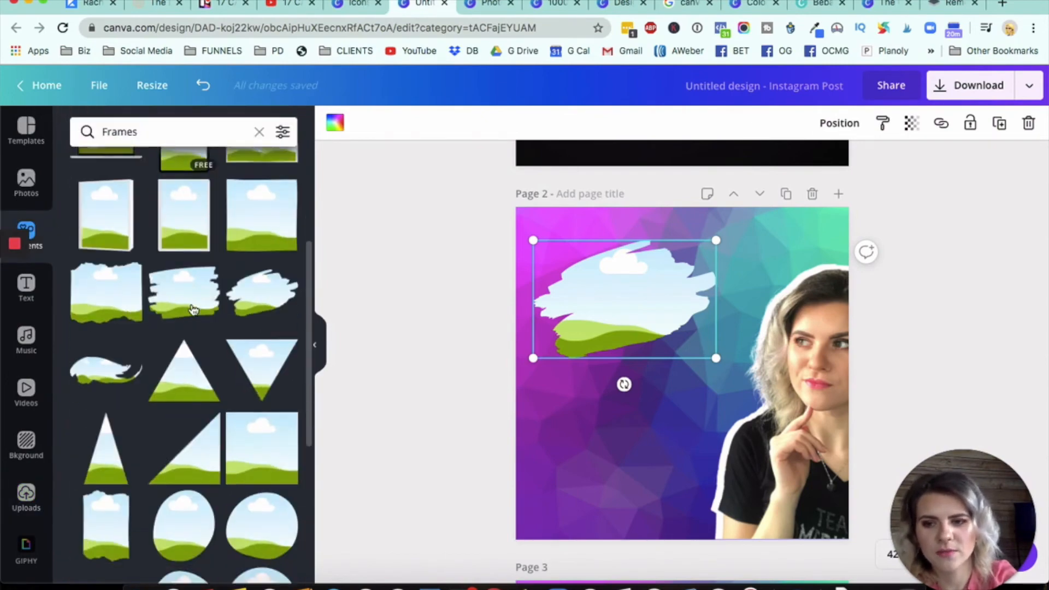
{"action": "scroll", "coordinate": [210, 294], "scroll_direction": "up", "scroll_amount": 4}
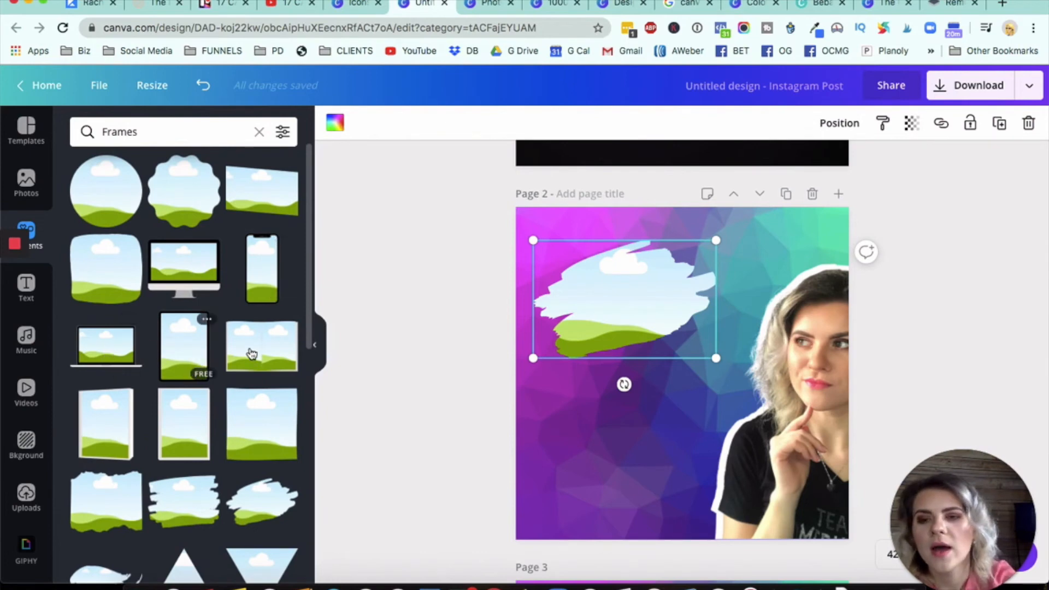
{"action": "scroll", "coordinate": [254, 349], "scroll_direction": "down", "scroll_amount": 6}
{"action": "scroll", "coordinate": [255, 350], "scroll_direction": "down", "scroll_amount": 5}
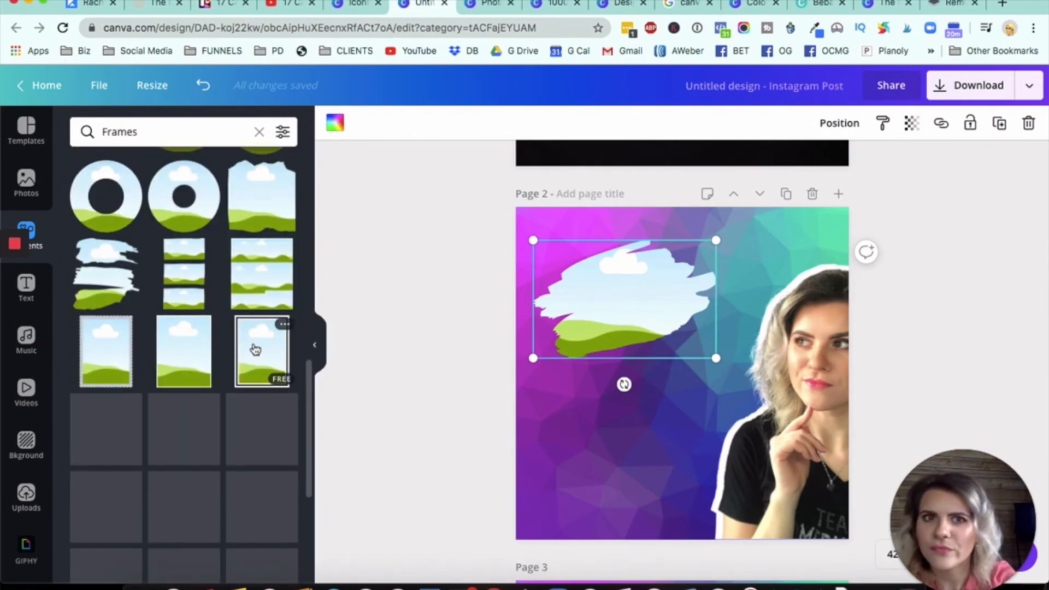
{"action": "scroll", "coordinate": [255, 350], "scroll_direction": "down", "scroll_amount": 4}
{"action": "scroll", "coordinate": [254, 351], "scroll_direction": "down", "scroll_amount": 5}
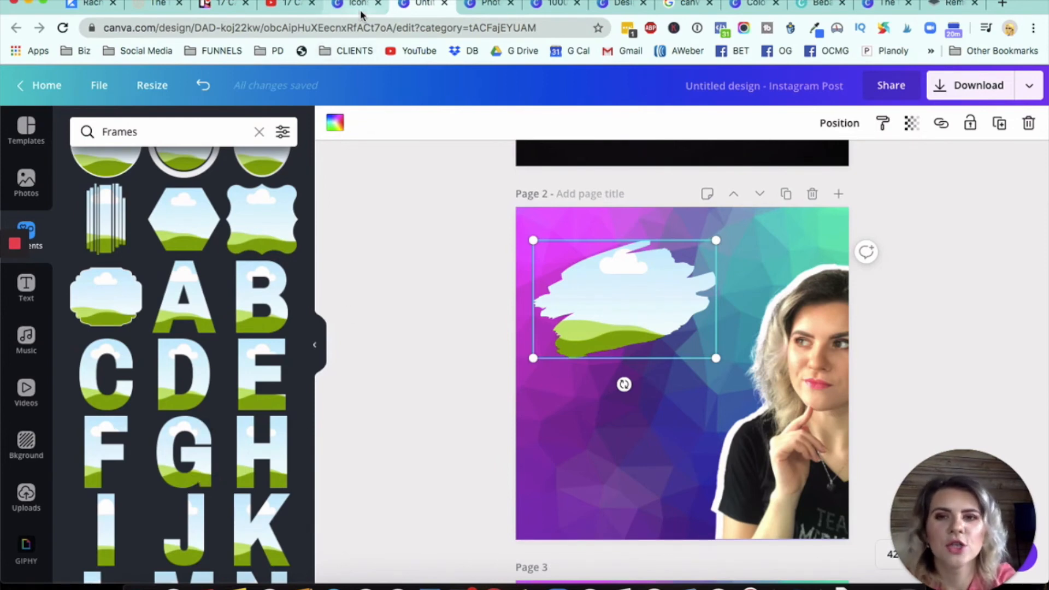
Step: Go to the Canva home page, browse all designs, and open the YT THUMBNAILS design
{"action": "left_click", "coordinate": [342, 10]}
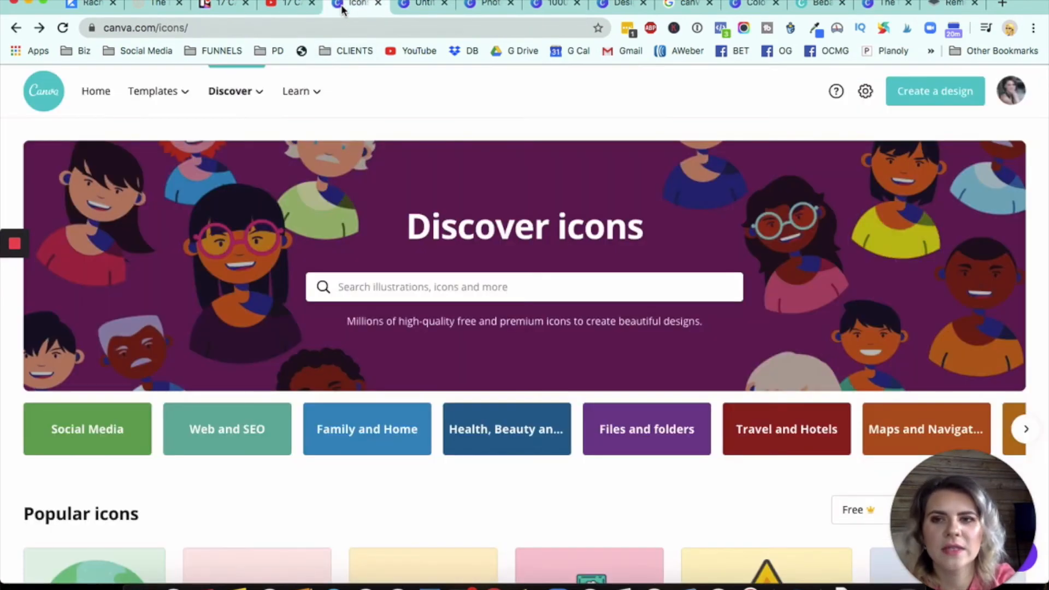
{"action": "scroll", "coordinate": [616, 129], "scroll_direction": "down", "scroll_amount": 3}
{"action": "left_click", "coordinate": [89, 92]}
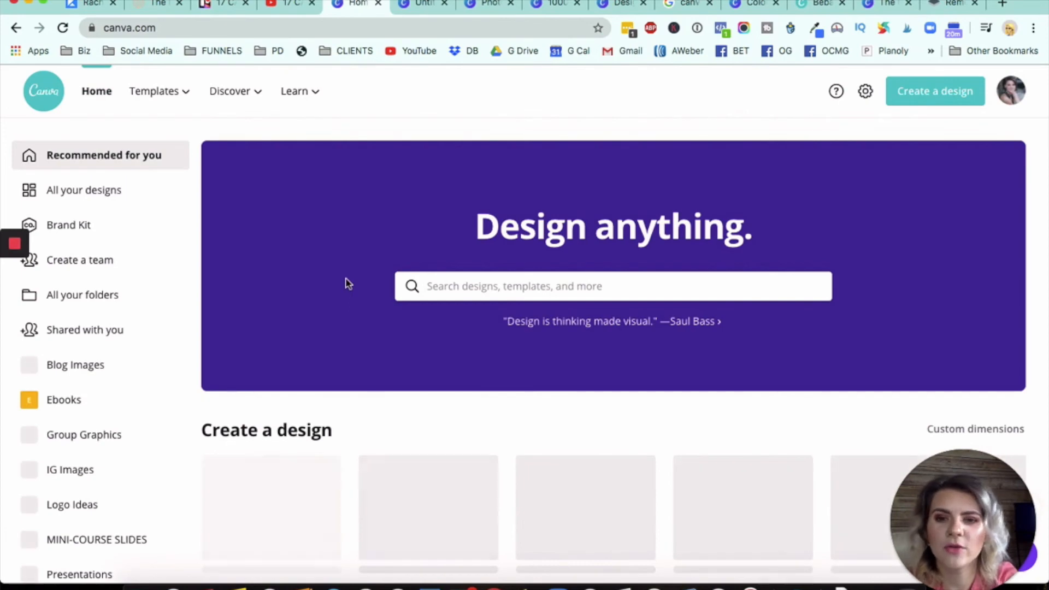
{"action": "scroll", "coordinate": [371, 262], "scroll_direction": "down", "scroll_amount": 3}
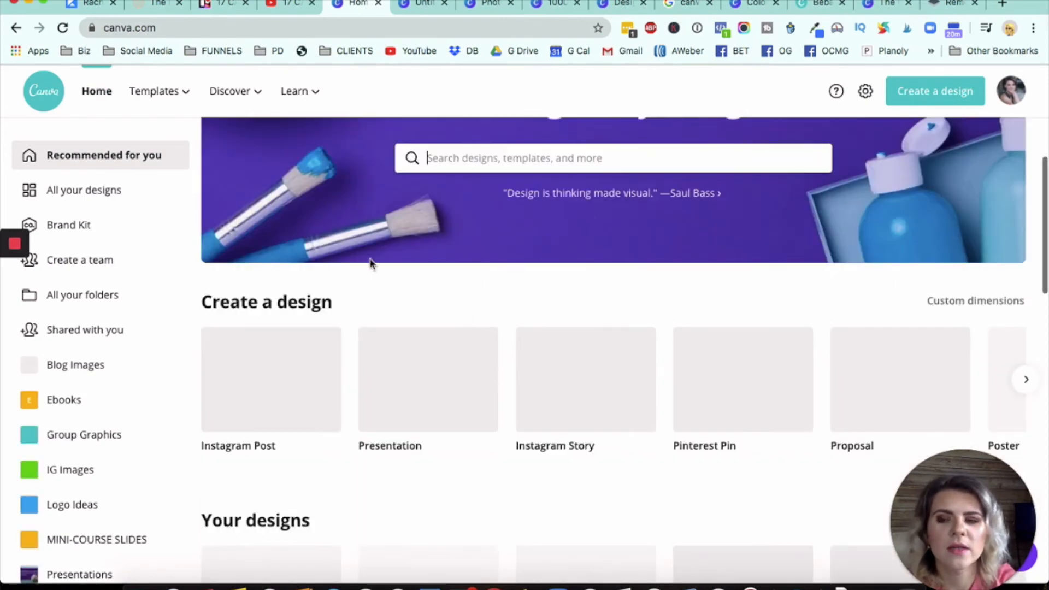
{"action": "left_click", "coordinate": [95, 197]}
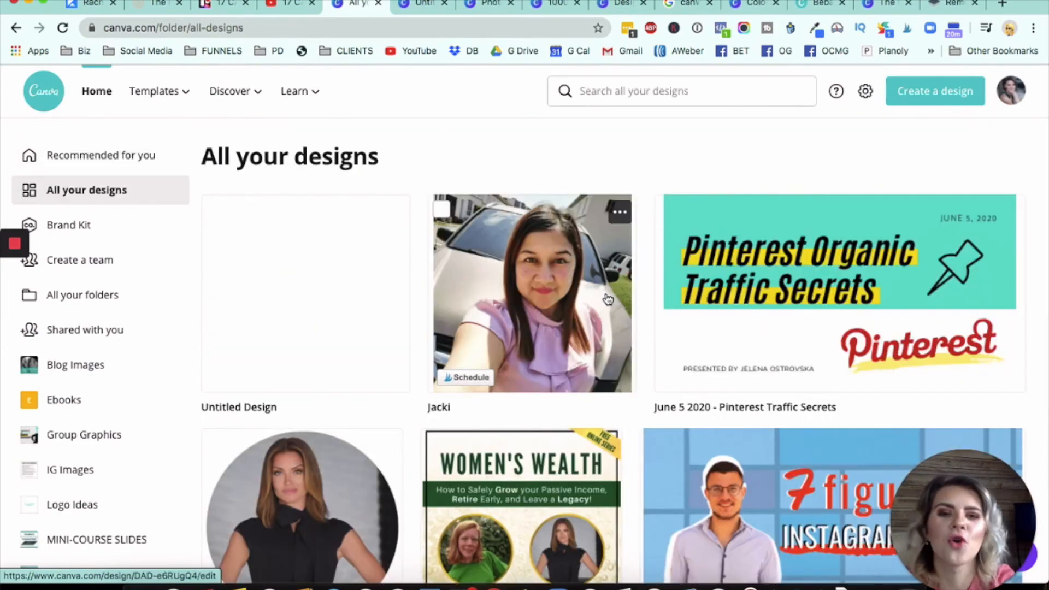
{"action": "scroll", "coordinate": [608, 299], "scroll_direction": "down", "scroll_amount": 15}
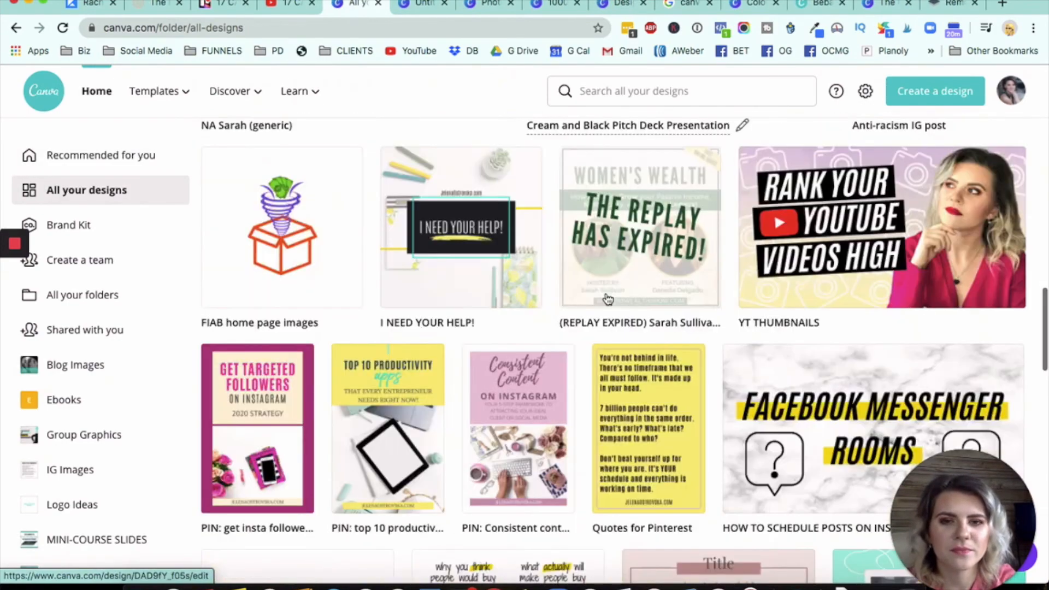
{"action": "left_click", "coordinate": [852, 279]}
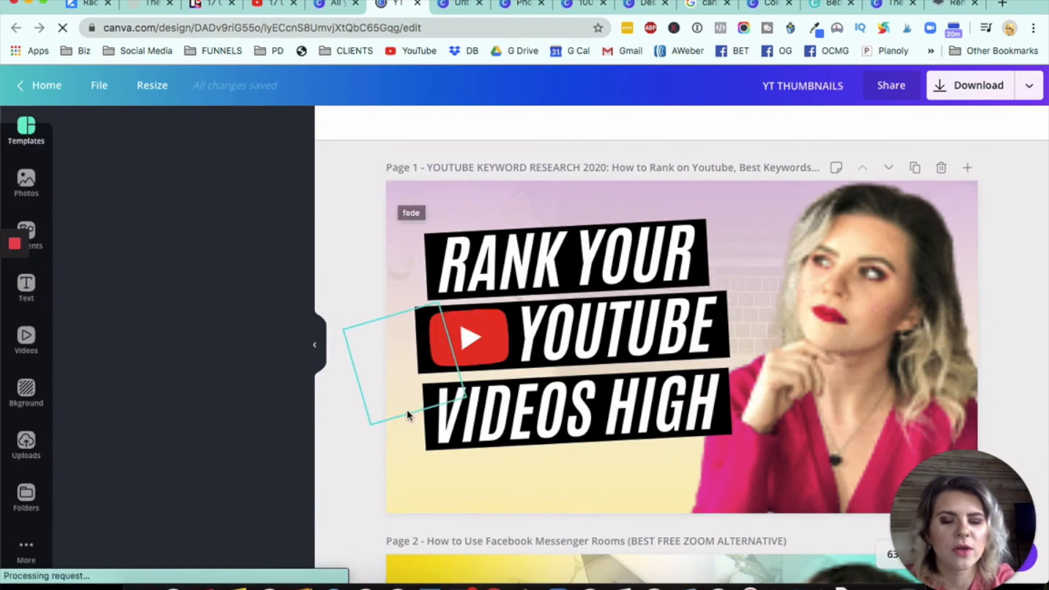
Step: Return to the untitled Instagram Post design, delete the brush-stroke frame from page 2, and search the Elements library for "gradient"
{"action": "left_click", "coordinate": [460, 8]}
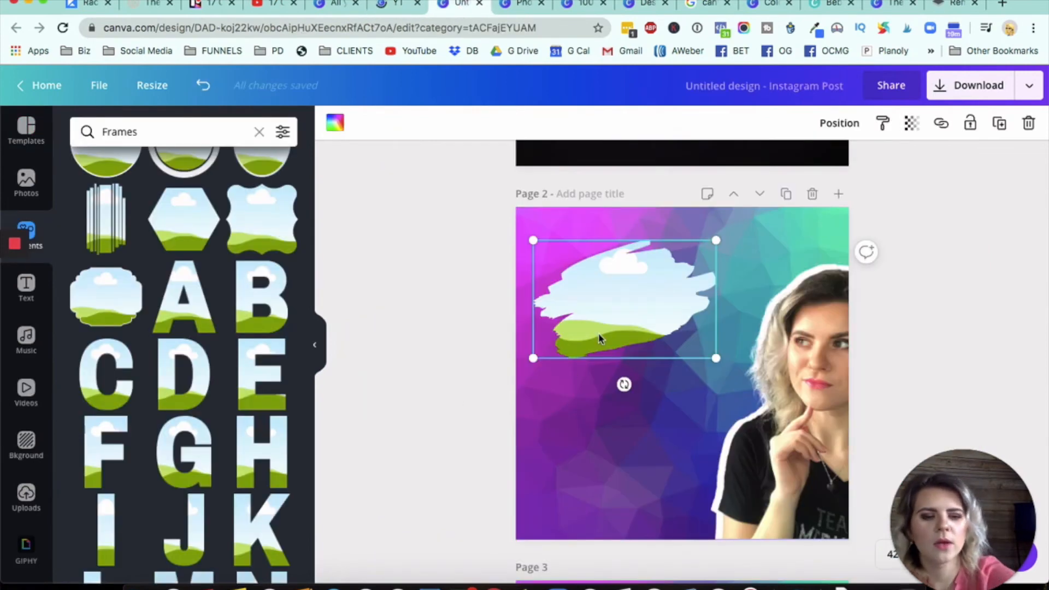
{"action": "key", "text": "Delete"}
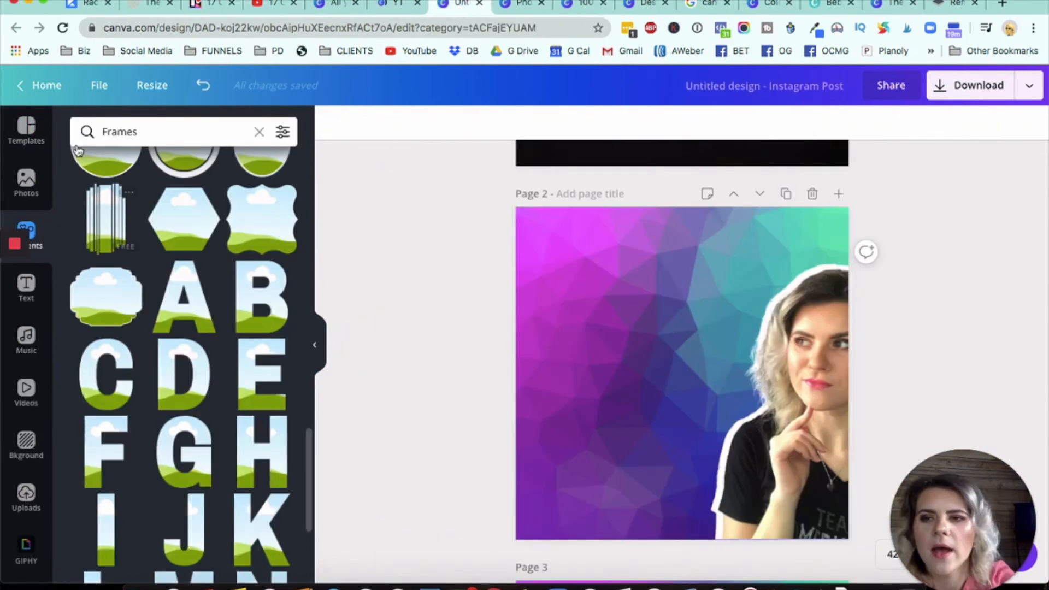
{"action": "triple_click", "coordinate": [178, 132]}
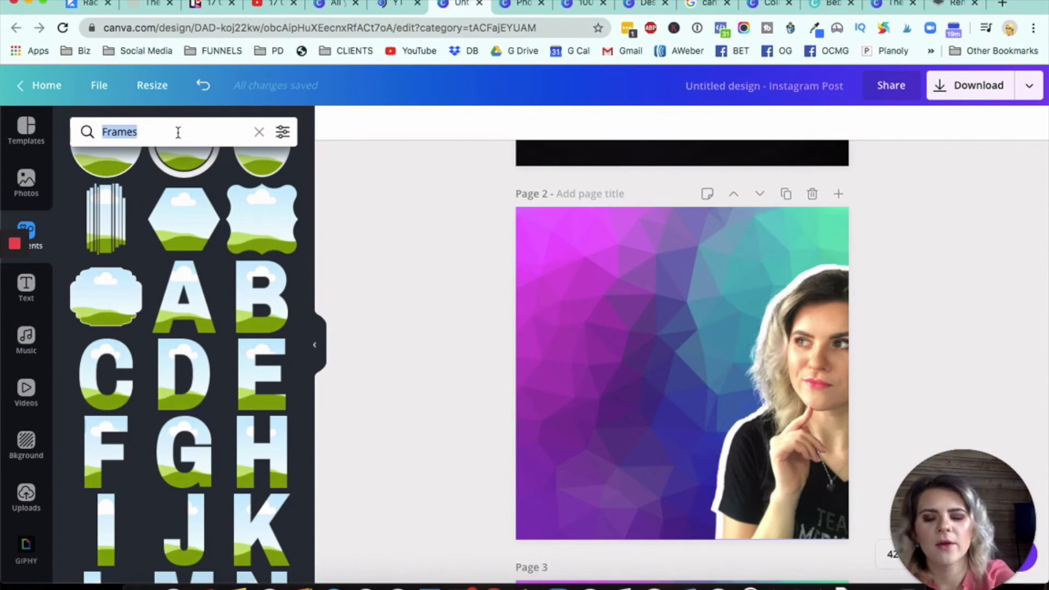
{"action": "type", "text": "gradient"}
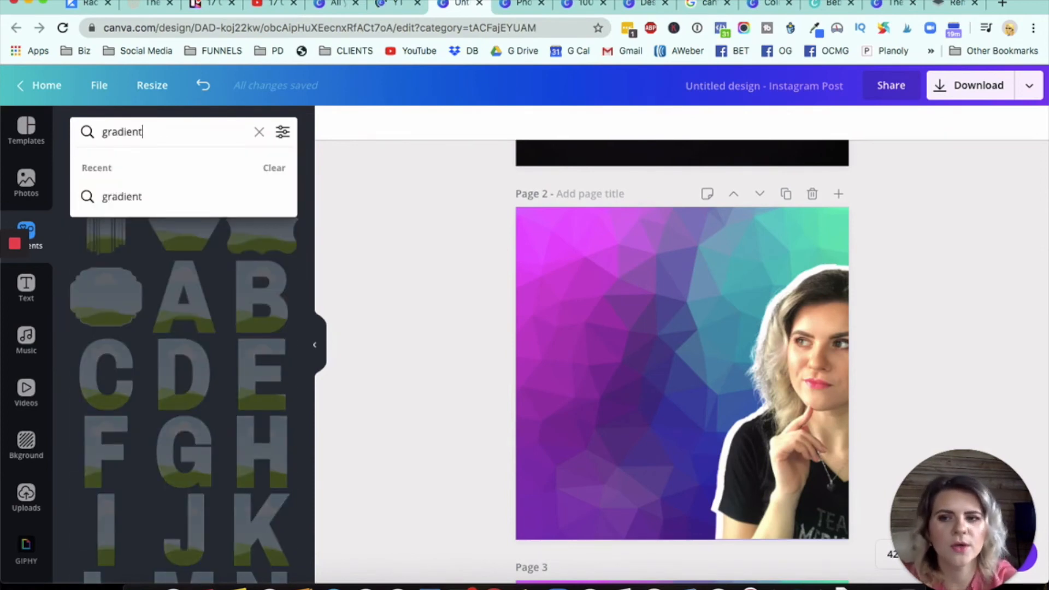
{"action": "key", "text": "Return"}
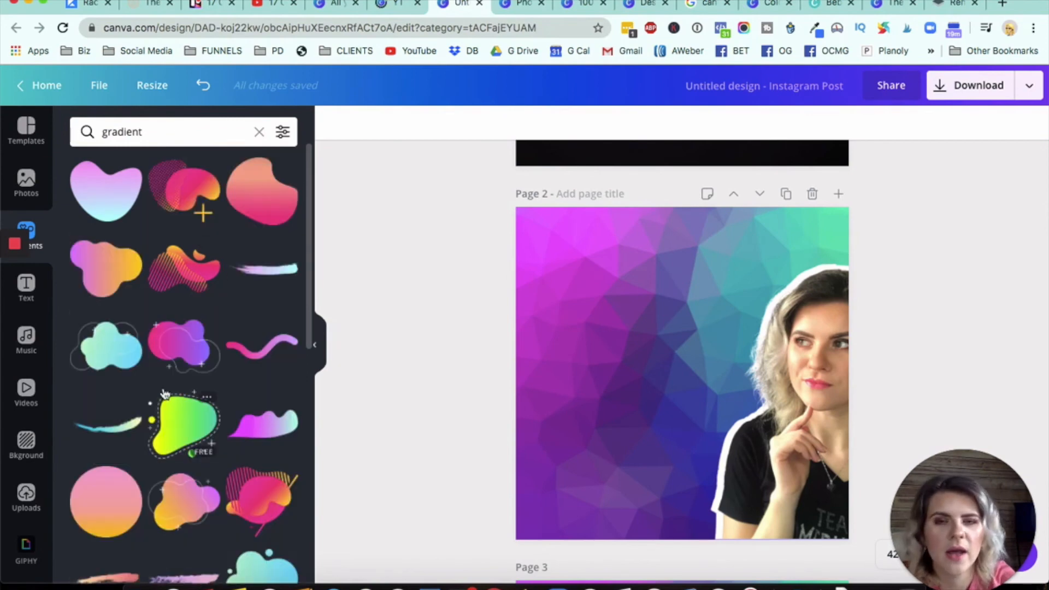
Step: Browse the gradient elements and add the square that fades from purple to transparent to page 2
{"action": "scroll", "coordinate": [165, 393], "scroll_direction": "down", "scroll_amount": 5}
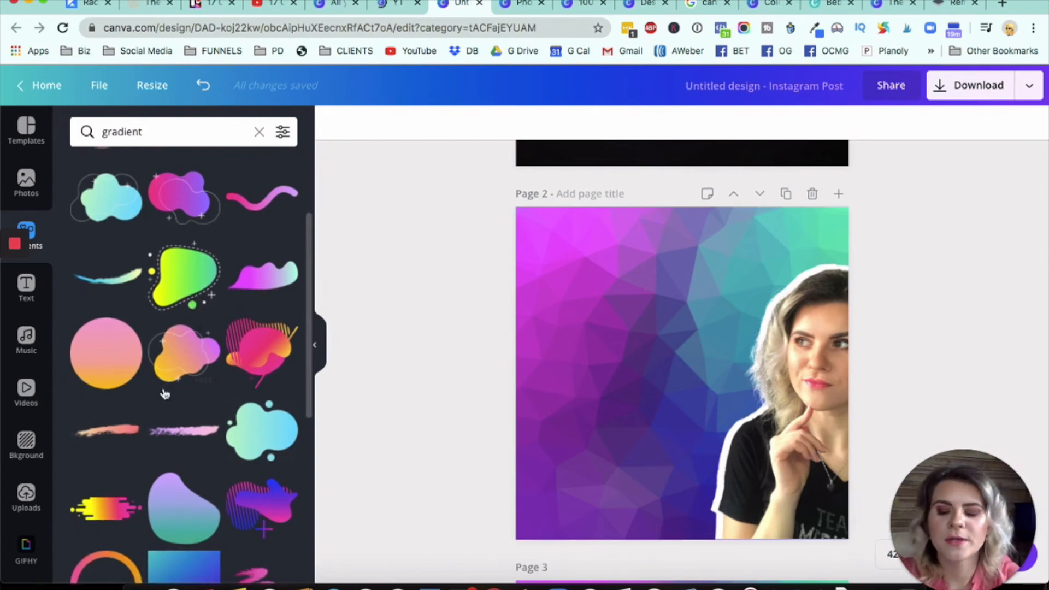
{"action": "scroll", "coordinate": [165, 394], "scroll_direction": "down", "scroll_amount": 10}
{"action": "scroll", "coordinate": [165, 394], "scroll_direction": "down", "scroll_amount": 9}
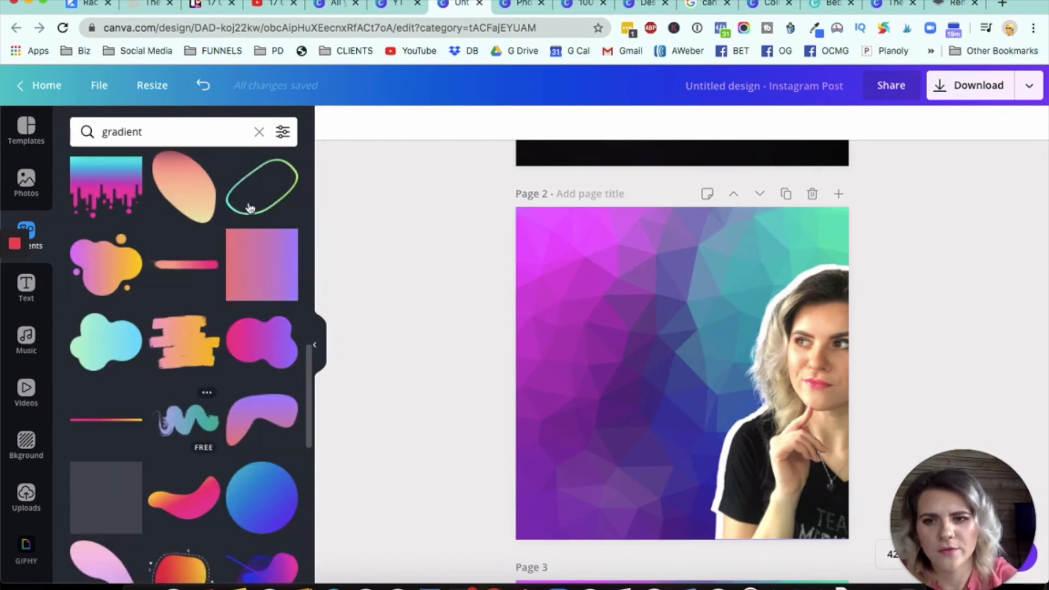
{"action": "scroll", "coordinate": [255, 223], "scroll_direction": "down", "scroll_amount": 2}
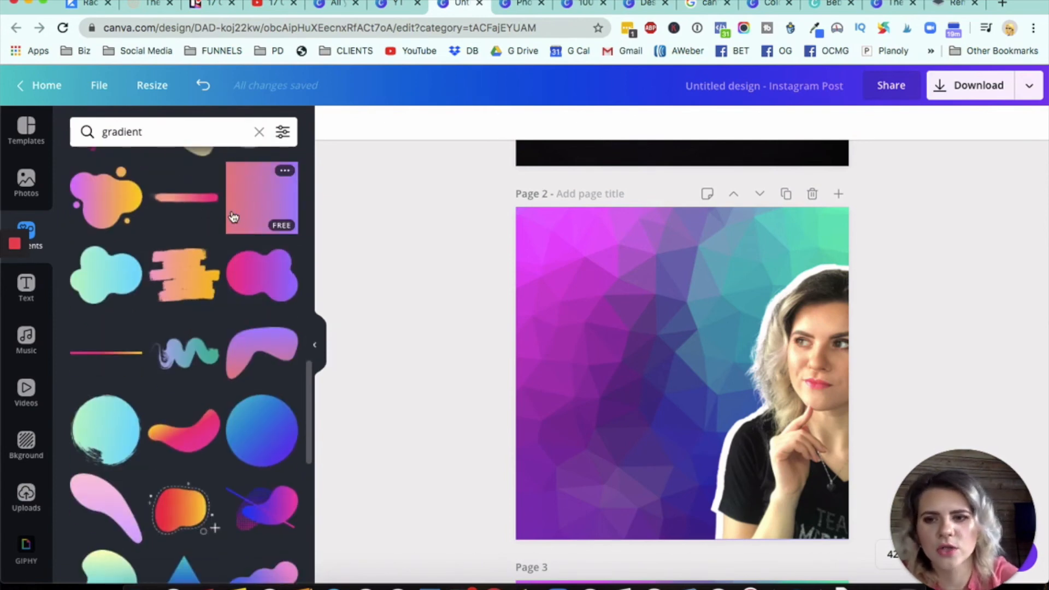
{"action": "scroll", "coordinate": [234, 217], "scroll_direction": "down", "scroll_amount": 14}
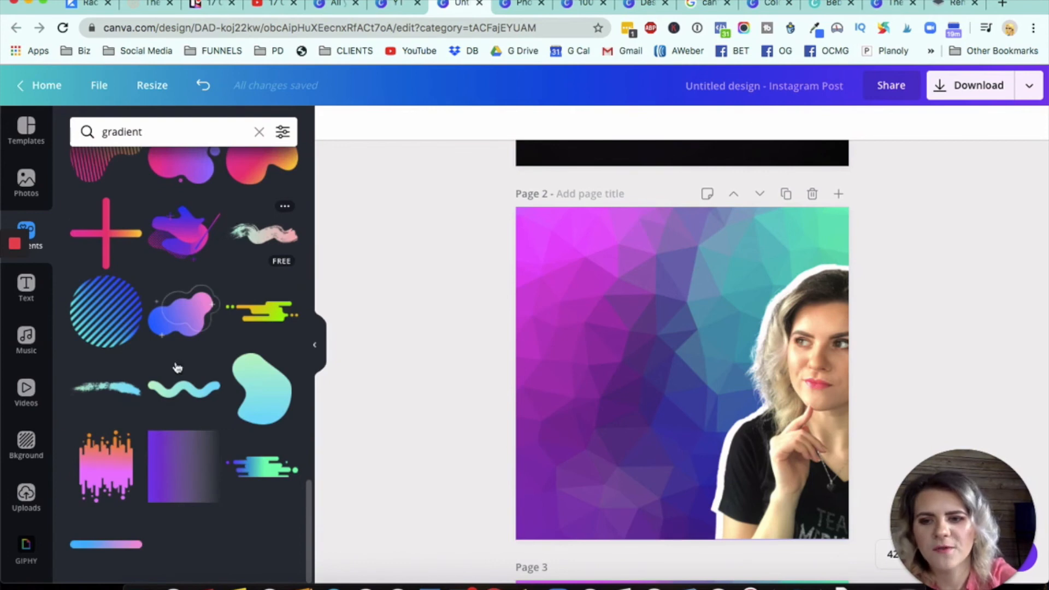
{"action": "left_click", "coordinate": [158, 469]}
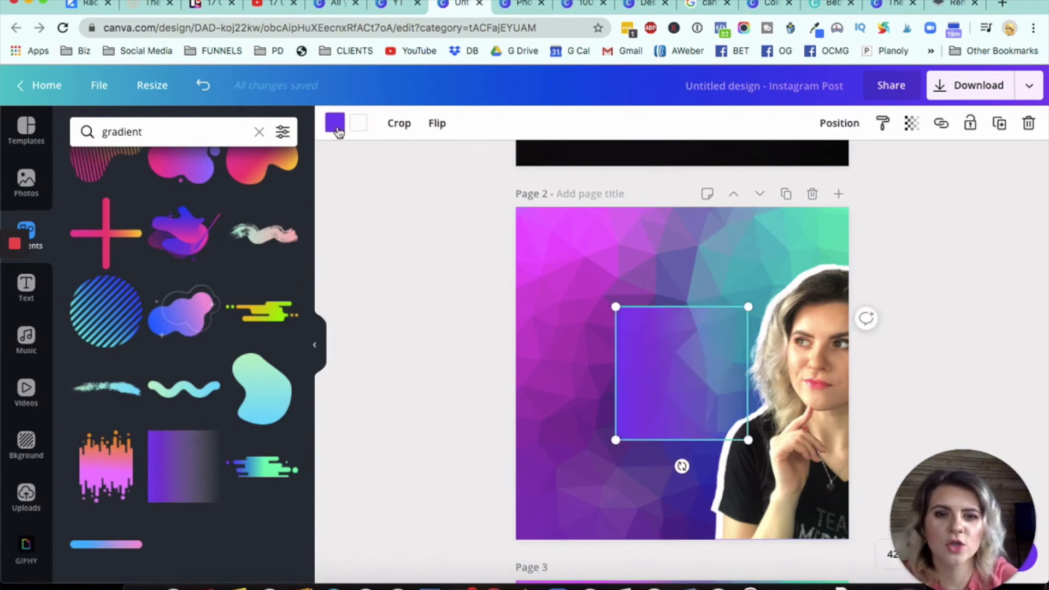
Step: Recolor the gradient square to the darker brand yellow and enlarge it to about 1,077 by 1,077 so it covers page 2
{"action": "left_click", "coordinate": [336, 126]}
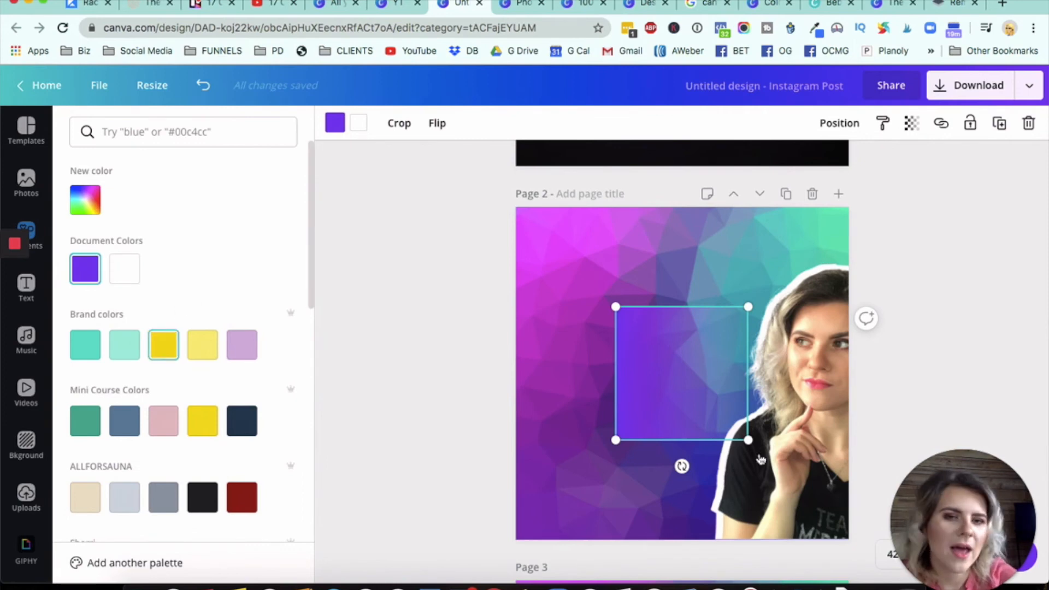
{"action": "left_click_drag", "start_coordinate": [862, 528], "coordinate": [865, 557]}
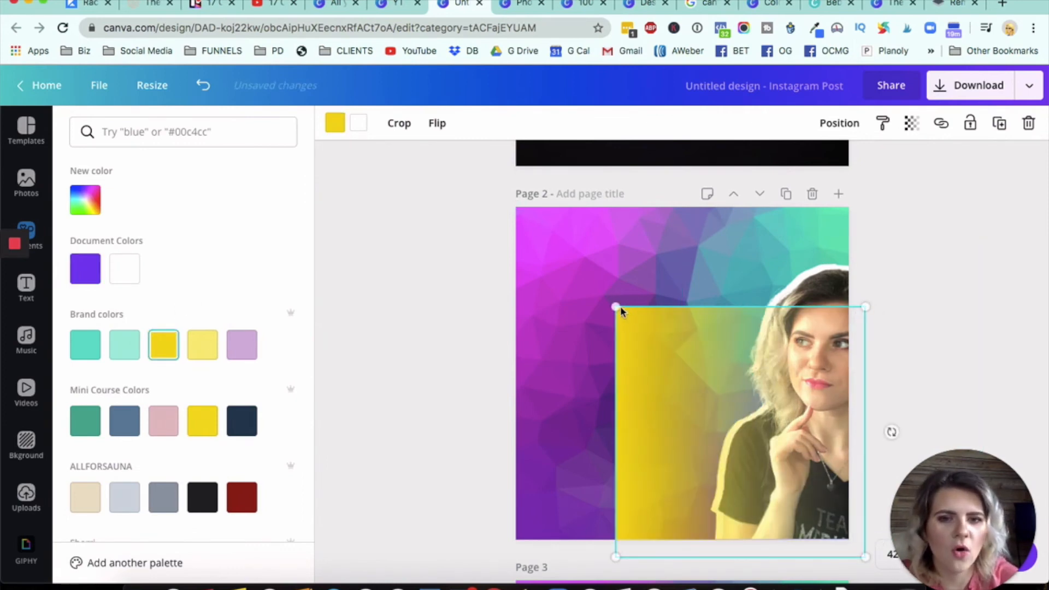
{"action": "left_click_drag", "start_coordinate": [616, 308], "coordinate": [534, 225]}
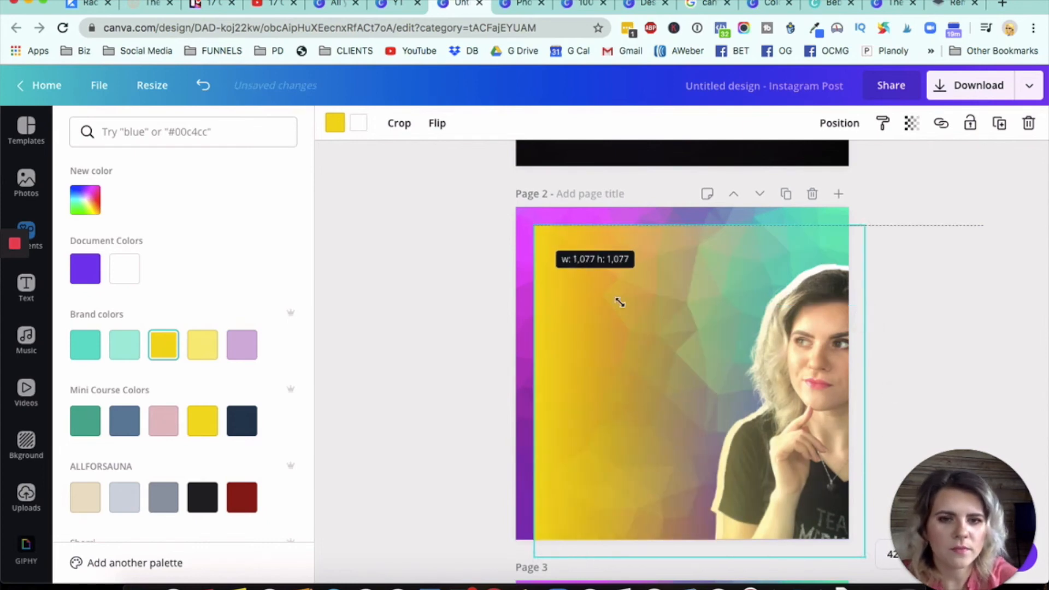
{"action": "left_click_drag", "start_coordinate": [592, 261], "coordinate": [601, 290]}
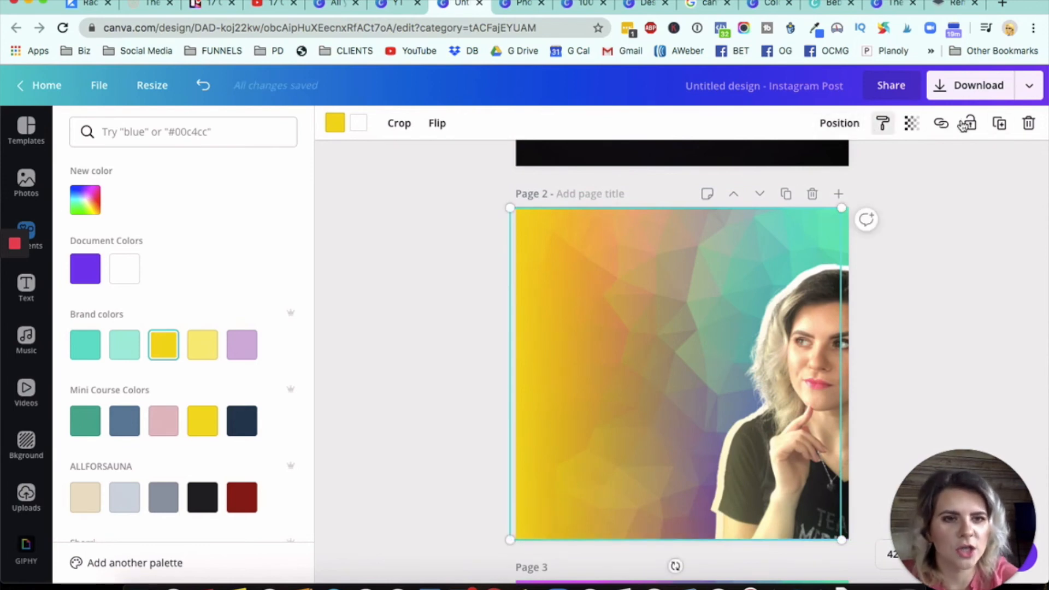
Step: Send the yellow gradient square one layer backward so it sits behind the cut-out photo of the woman on page 2
{"action": "left_click", "coordinate": [840, 123]}
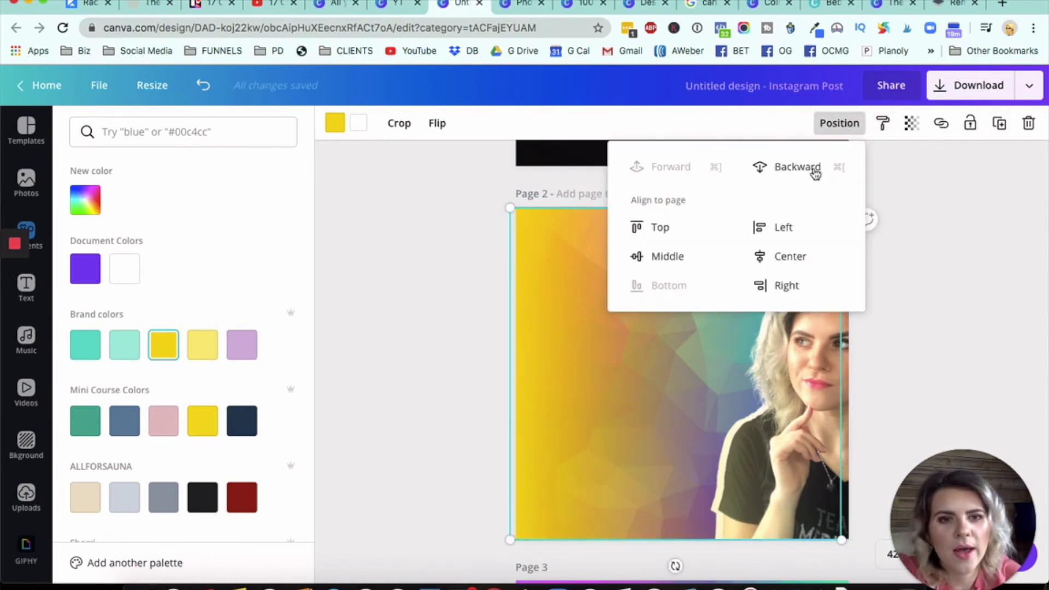
{"action": "left_click", "coordinate": [788, 167]}
{"action": "left_click", "coordinate": [913, 230]}
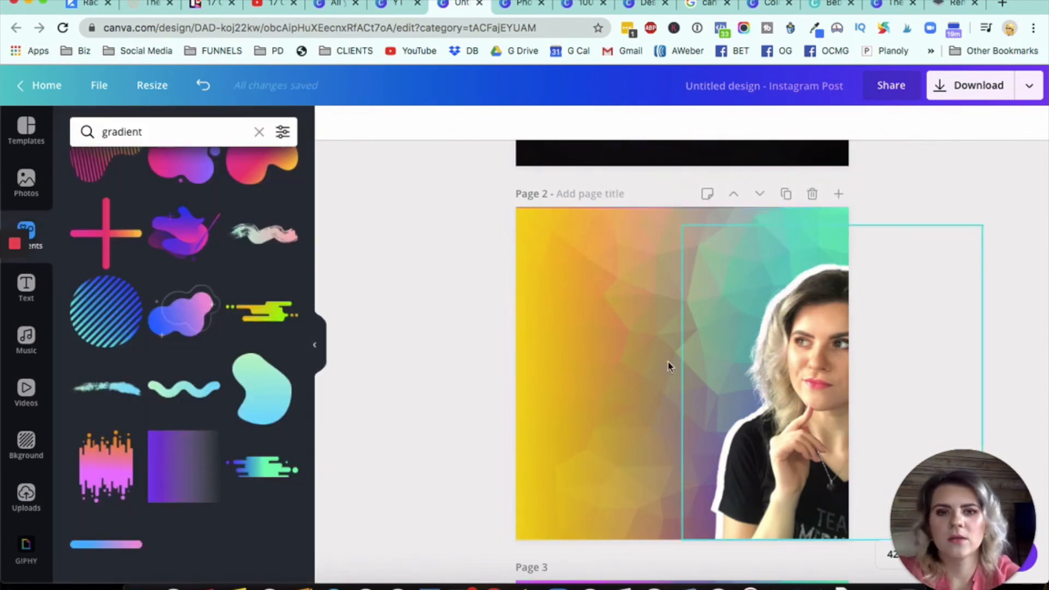
Step: Enlarge the yellow gradient square slightly to reach the page's edge and shift it left, partly off page 2
{"action": "left_click", "coordinate": [663, 308]}
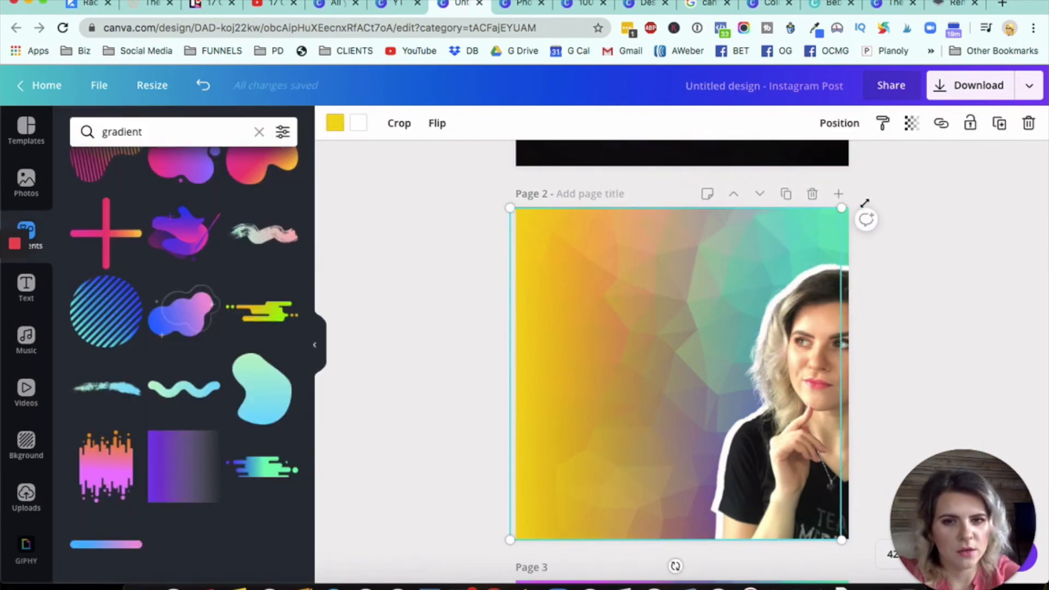
{"action": "left_click_drag", "start_coordinate": [865, 203], "coordinate": [866, 201]}
{"action": "left_click", "coordinate": [479, 393]}
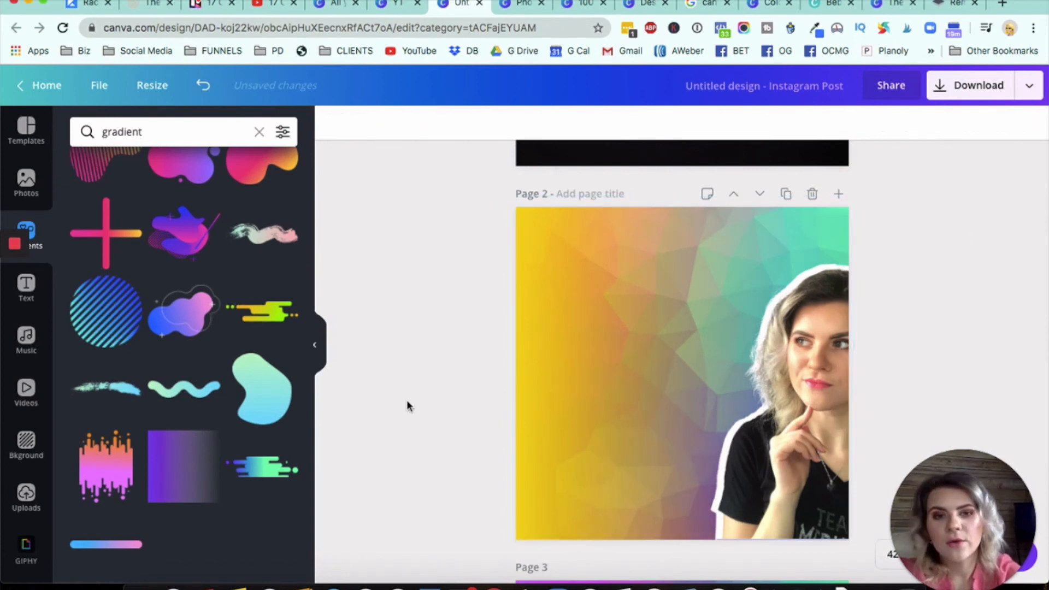
{"action": "left_click", "coordinate": [551, 395]}
{"action": "left_click_drag", "start_coordinate": [546, 396], "coordinate": [476, 396]}
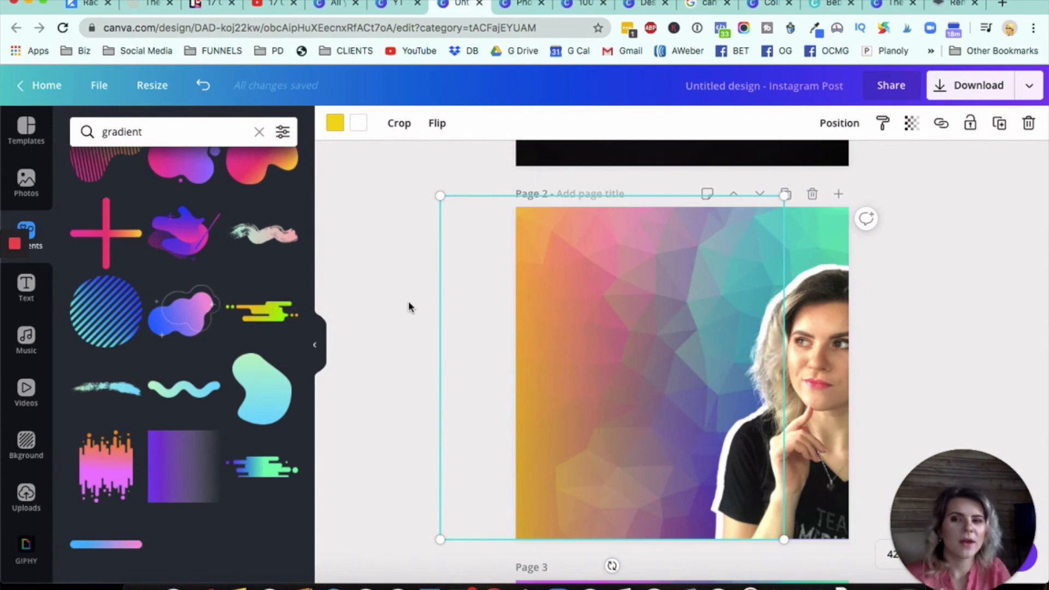
Step: Search the Elements library for "brush"
{"action": "left_click", "coordinate": [154, 129]}
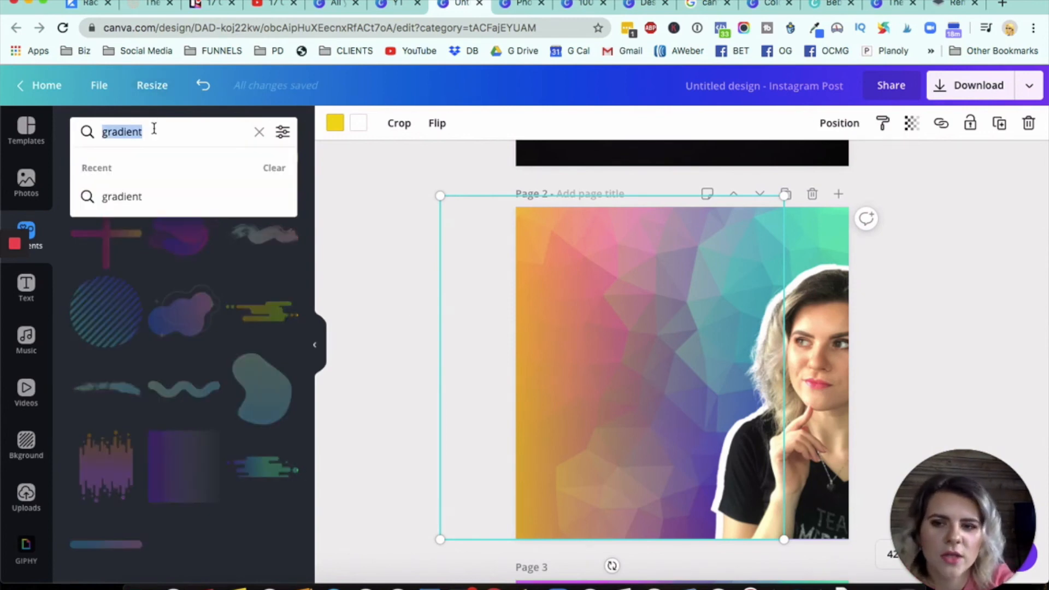
{"action": "type", "text": "brus"}
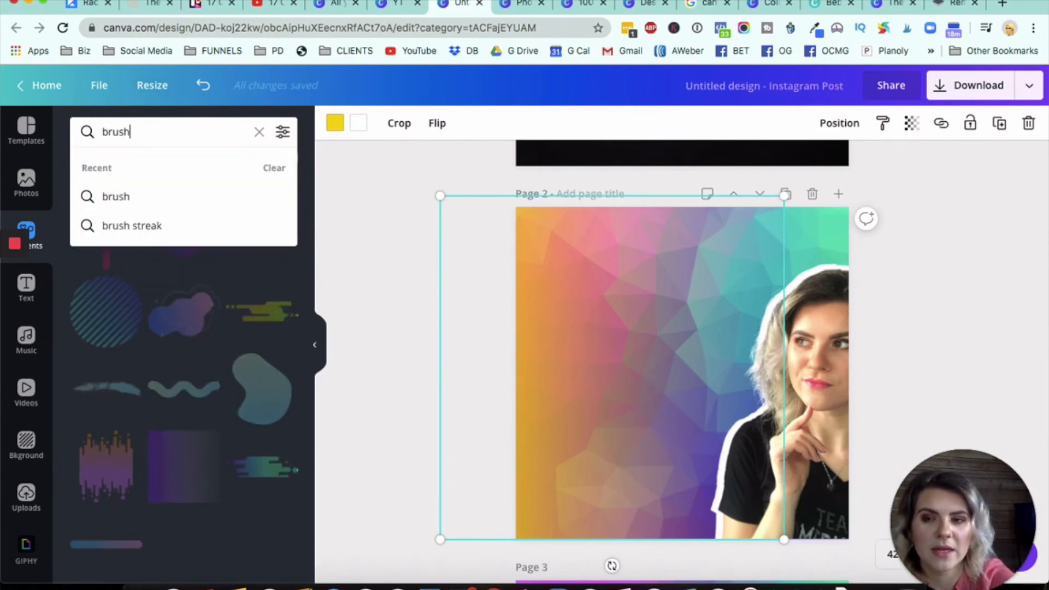
{"action": "type", "text": "h"}
{"action": "key", "text": "Return"}
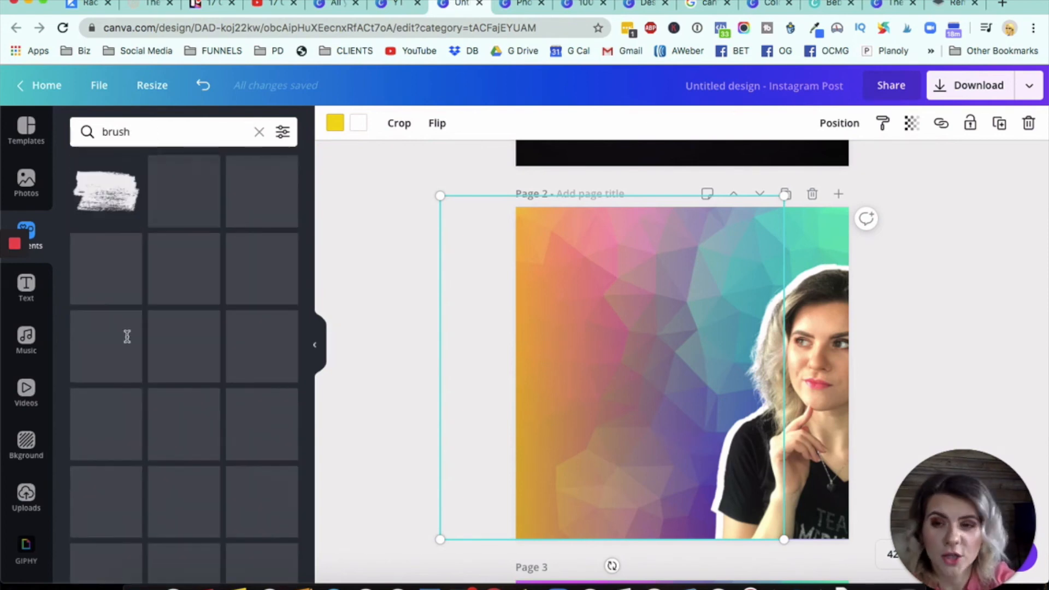
Step: Discard a trial textured stroke, add the solid white brush stroke at about 756 by 462, and place it beside the woman on page 2
{"action": "left_click", "coordinate": [110, 208]}
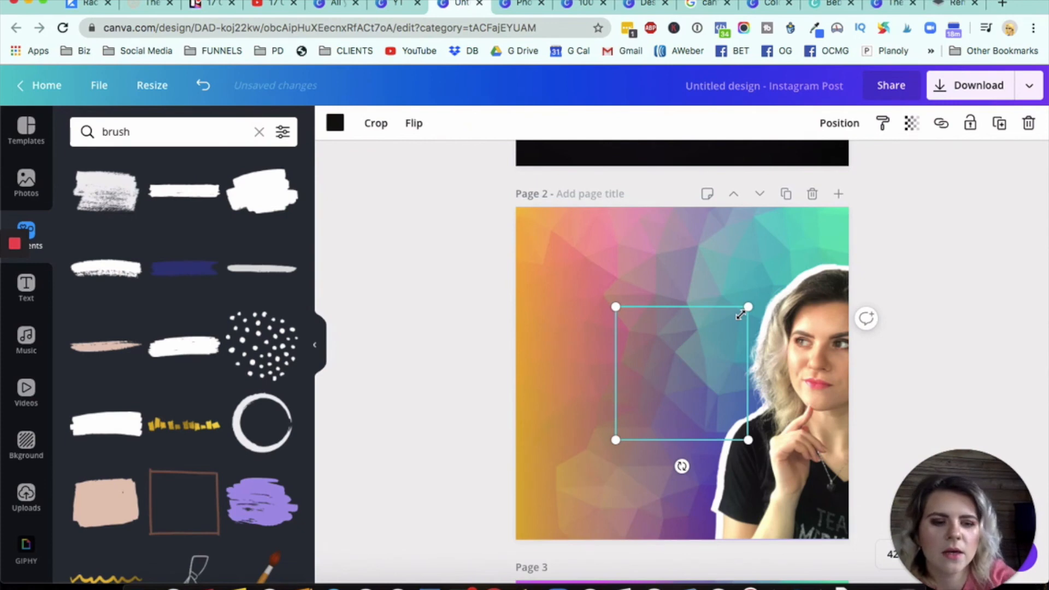
{"action": "key", "text": "Delete"}
{"action": "left_click", "coordinate": [273, 207]}
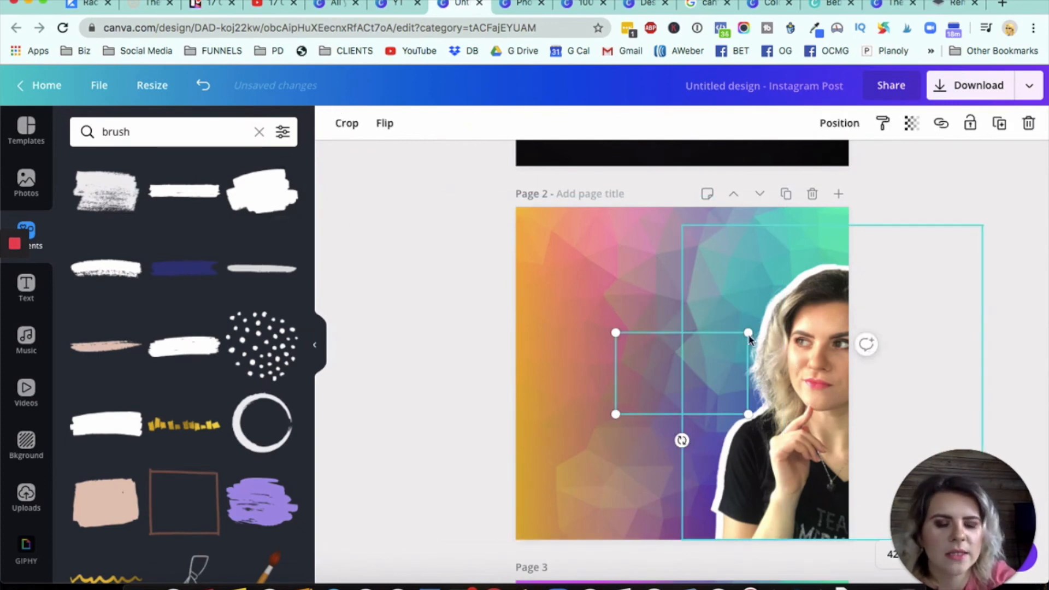
{"action": "left_click_drag", "start_coordinate": [853, 280], "coordinate": [849, 276]}
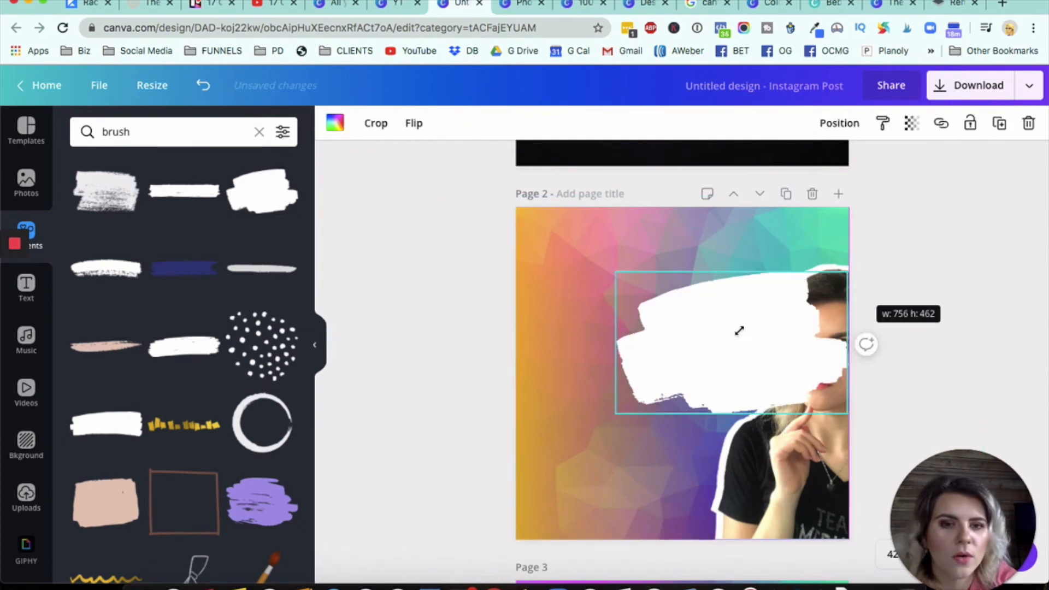
{"action": "left_click_drag", "start_coordinate": [625, 309], "coordinate": [646, 305]}
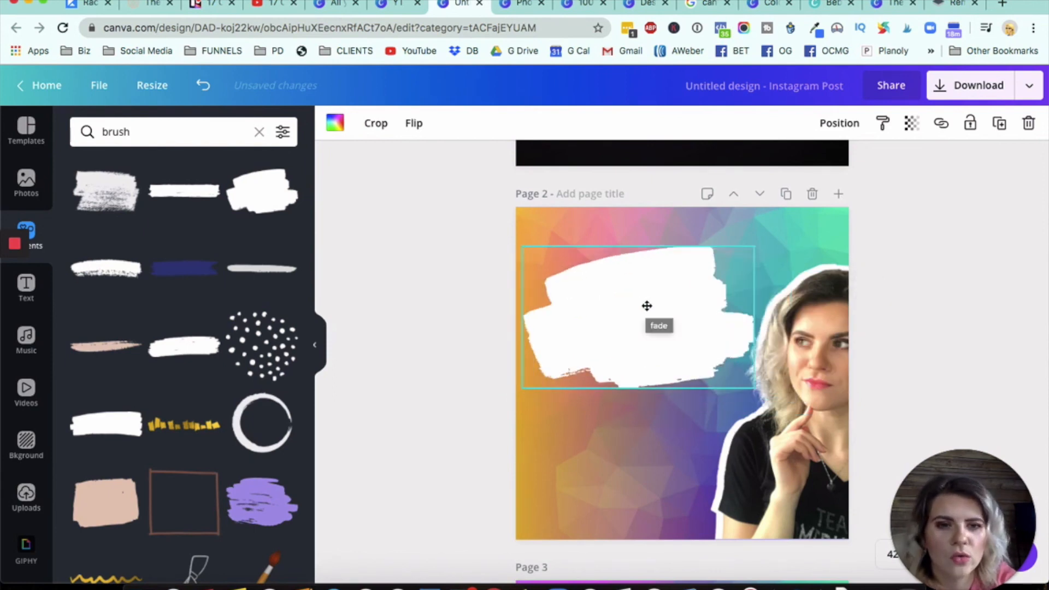
{"action": "left_click_drag", "start_coordinate": [651, 363], "coordinate": [647, 410]}
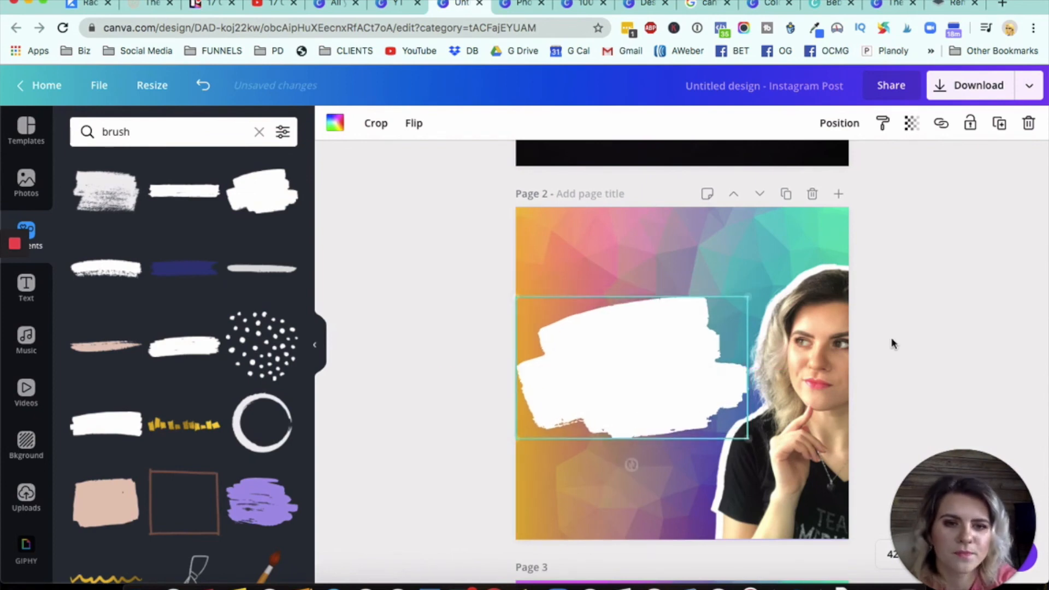
{"action": "left_click", "coordinate": [893, 342]}
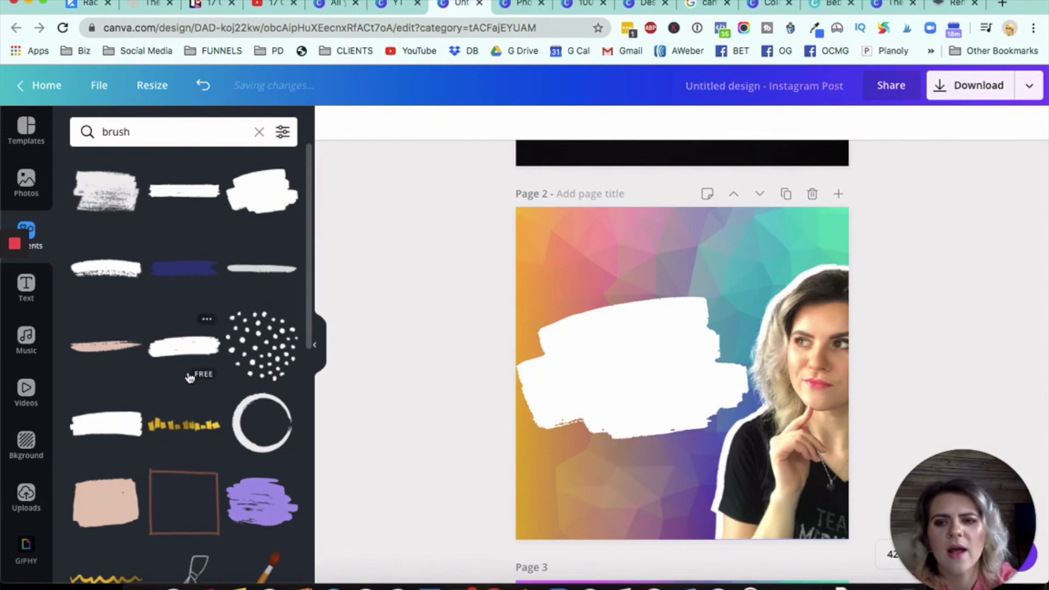
Step: Browse the brush elements, checking which strokes are free and which are Pro
{"action": "scroll", "coordinate": [191, 375], "scroll_direction": "down", "scroll_amount": 5}
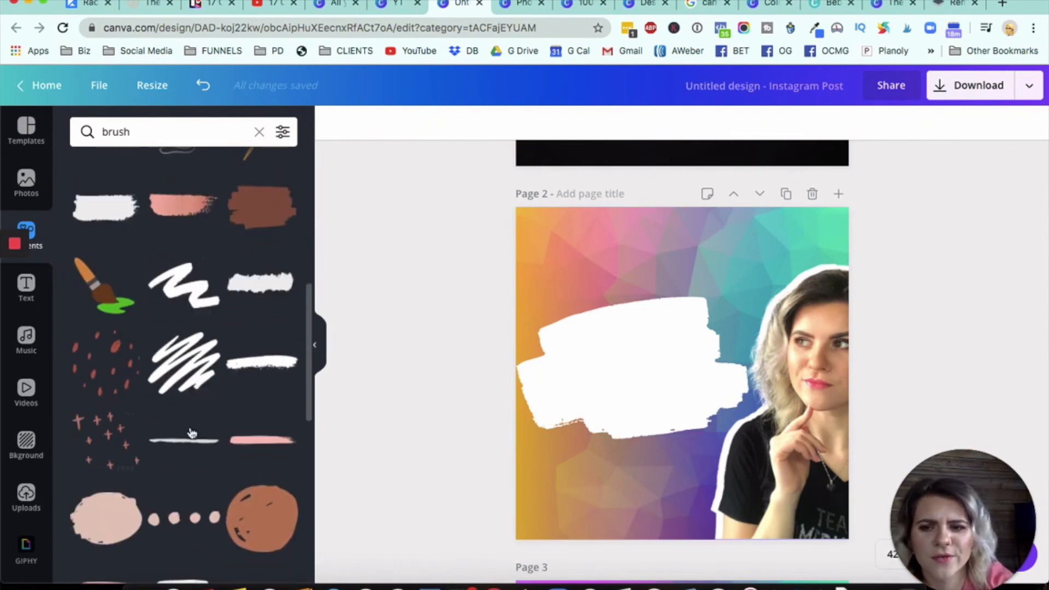
{"action": "scroll", "coordinate": [211, 395], "scroll_direction": "down", "scroll_amount": 5}
{"action": "scroll", "coordinate": [213, 396], "scroll_direction": "down", "scroll_amount": 2}
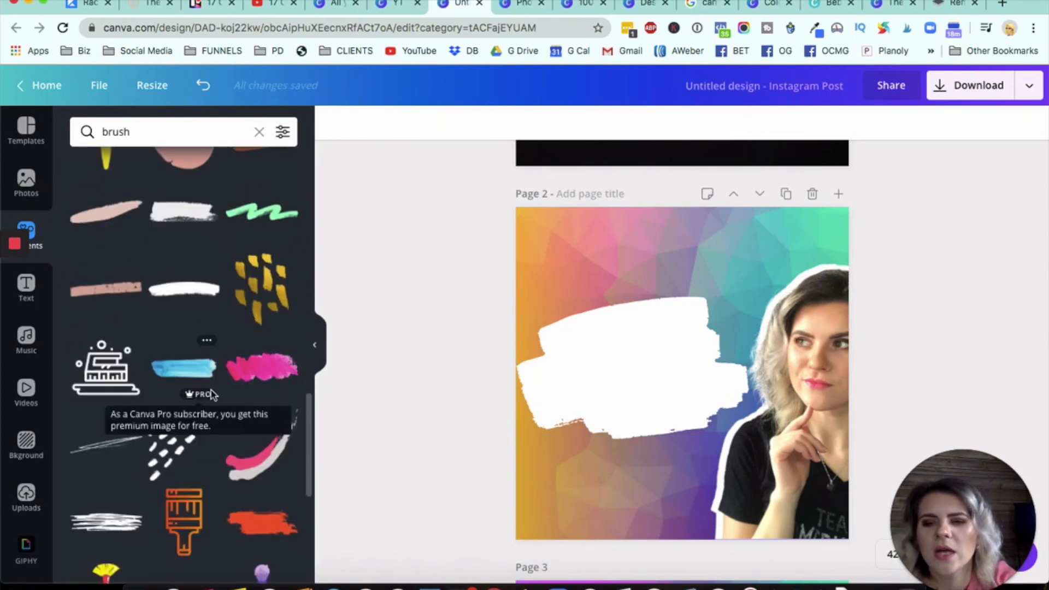
{"action": "scroll", "coordinate": [156, 356], "scroll_direction": "down", "scroll_amount": 5}
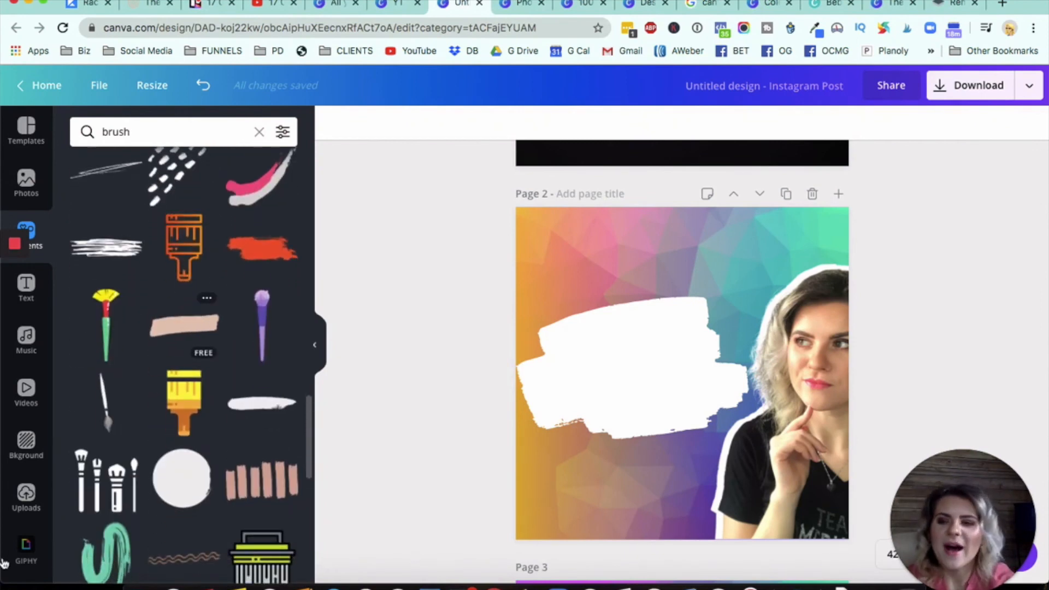
Step: Open the Discover Canva Pro overview and look through its list of Pro features
{"action": "scroll", "coordinate": [20, 516], "scroll_direction": "down", "scroll_amount": 7}
{"action": "scroll", "coordinate": [20, 517], "scroll_direction": "down", "scroll_amount": 3}
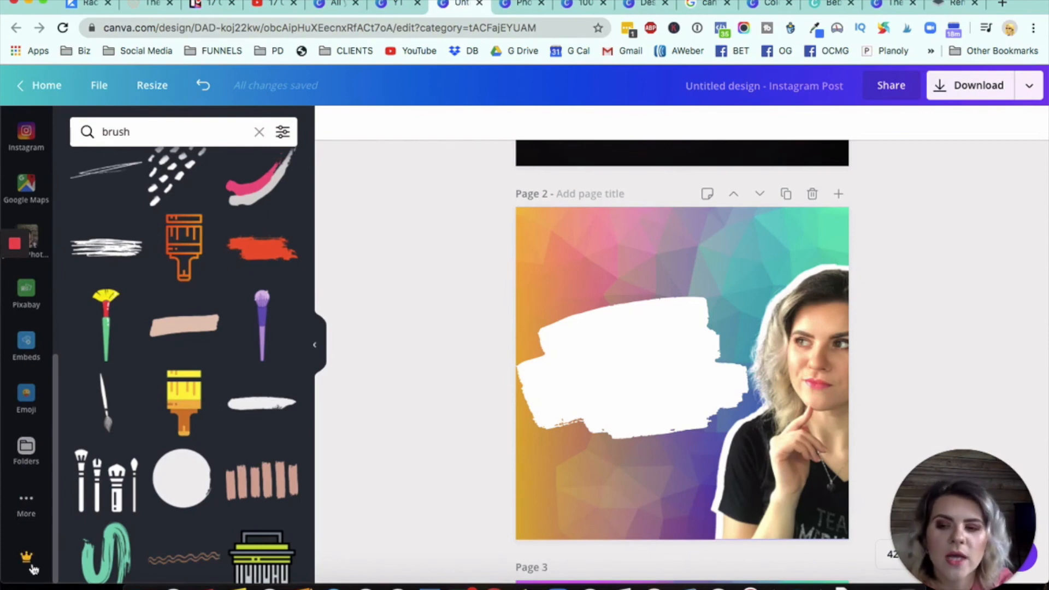
{"action": "left_click", "coordinate": [26, 558]}
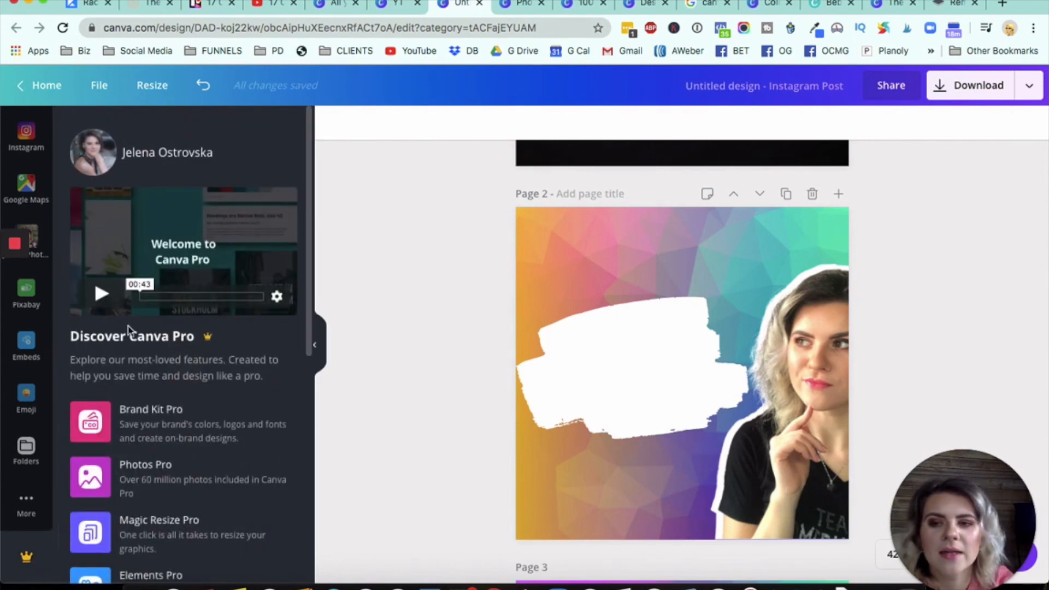
{"action": "scroll", "coordinate": [145, 360], "scroll_direction": "down", "scroll_amount": 5}
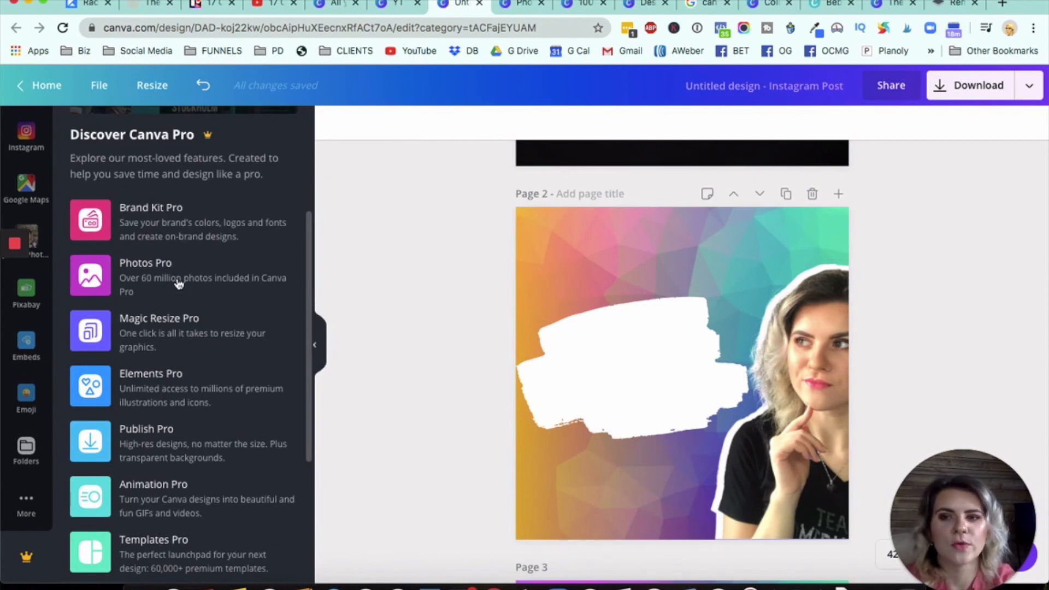
{"action": "scroll", "coordinate": [216, 381], "scroll_direction": "down", "scroll_amount": 1}
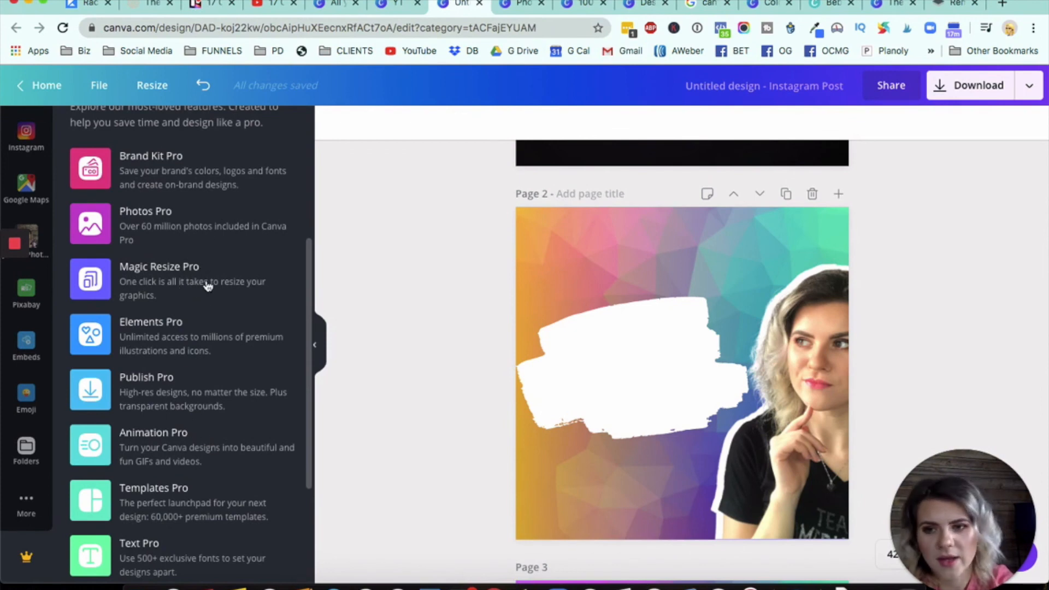
Step: Open the Elements Pro tutorial, review its instructions and video, and close it
{"action": "left_click", "coordinate": [176, 333]}
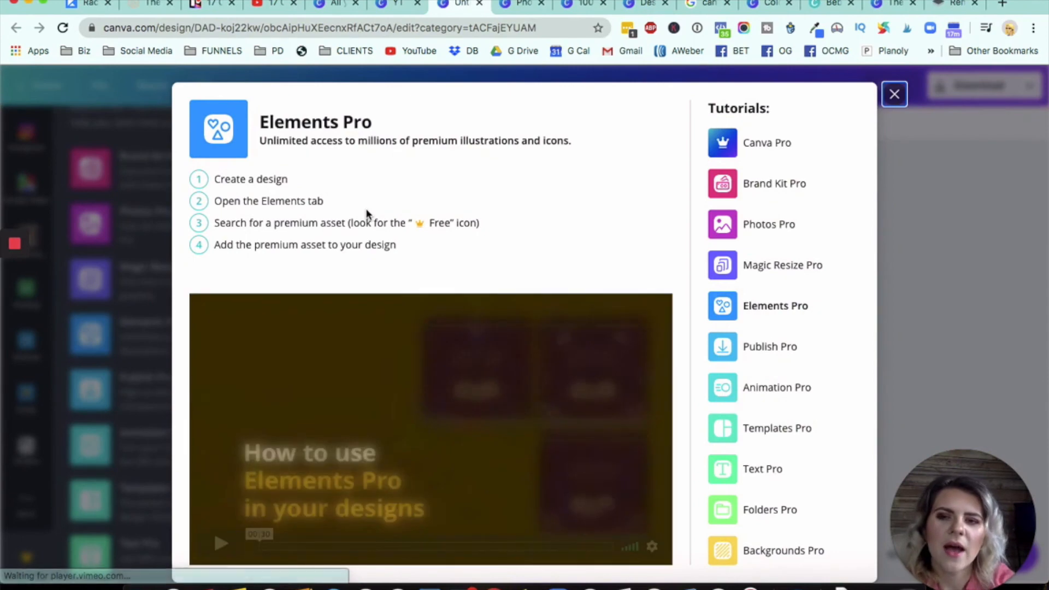
{"action": "scroll", "coordinate": [386, 356], "scroll_direction": "down", "scroll_amount": 1}
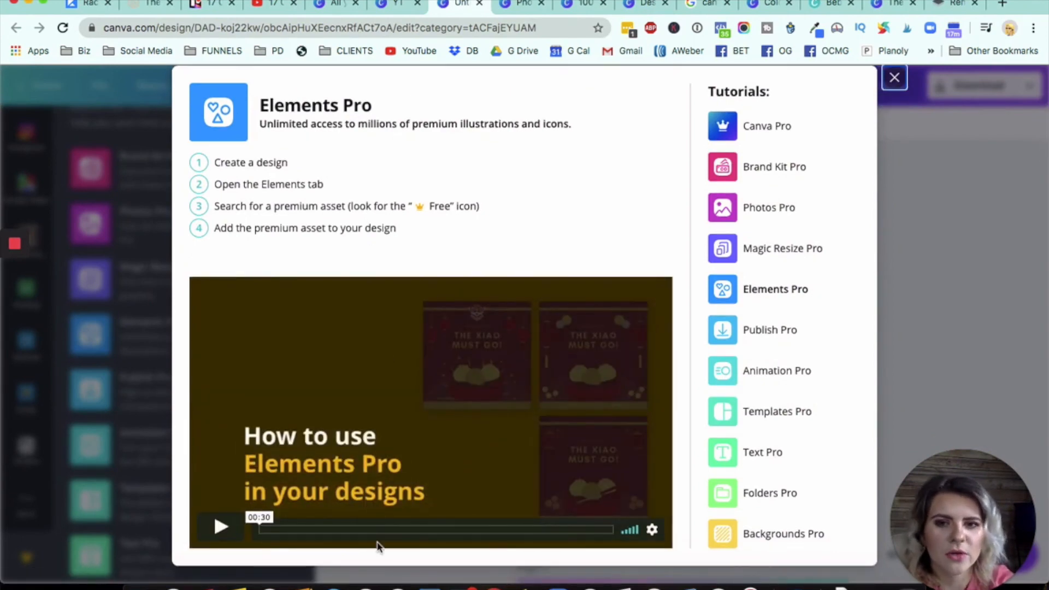
{"action": "scroll", "coordinate": [631, 320], "scroll_direction": "up", "scroll_amount": 1}
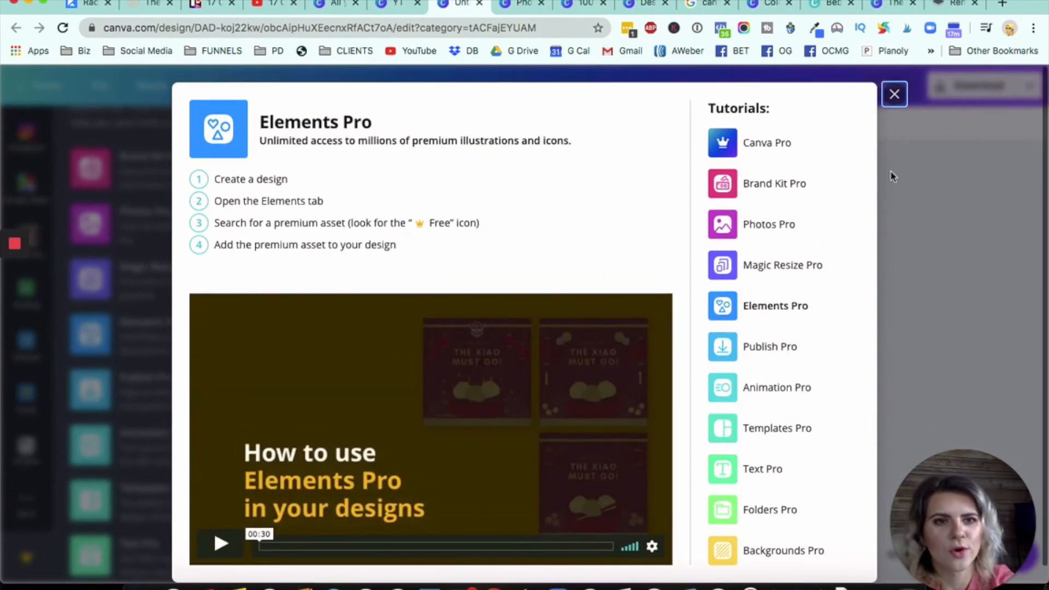
{"action": "left_click", "coordinate": [894, 97]}
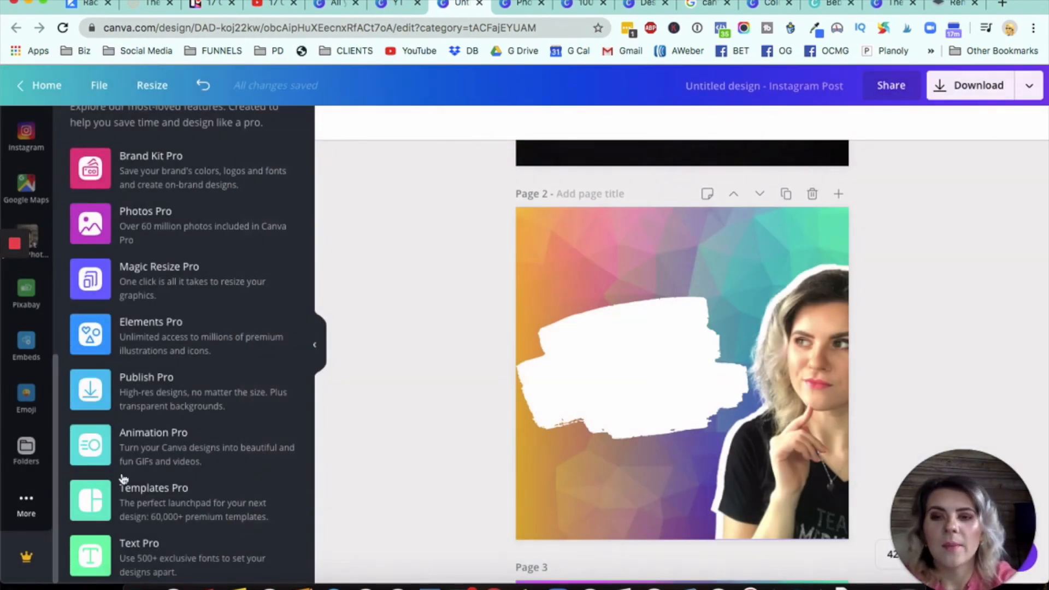
Step: Open the GIPHY integration from the Canva apps and browse its animated GIFs
{"action": "left_click", "coordinate": [24, 510]}
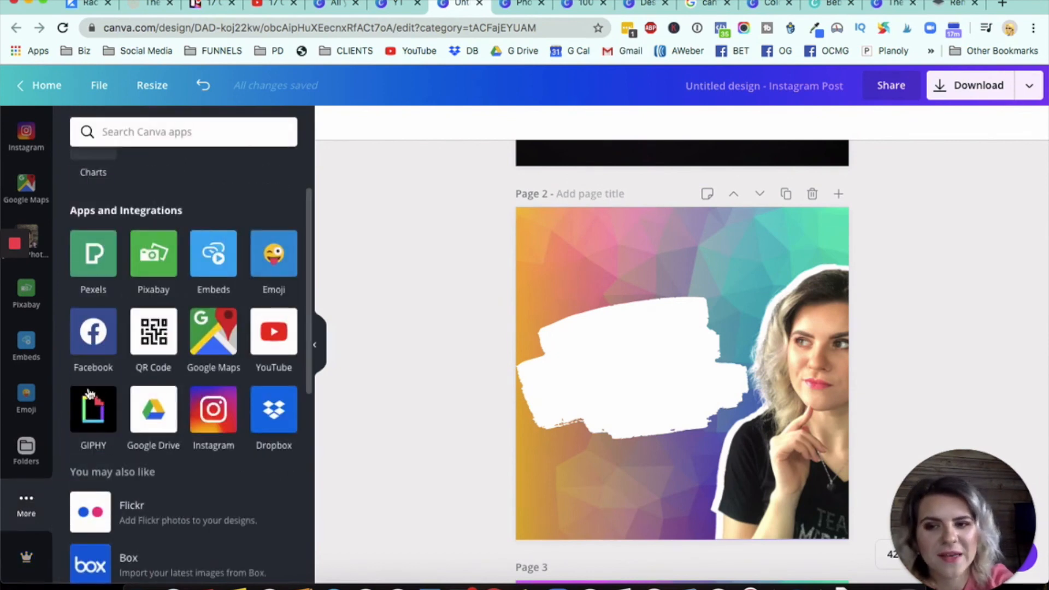
{"action": "left_click", "coordinate": [94, 417]}
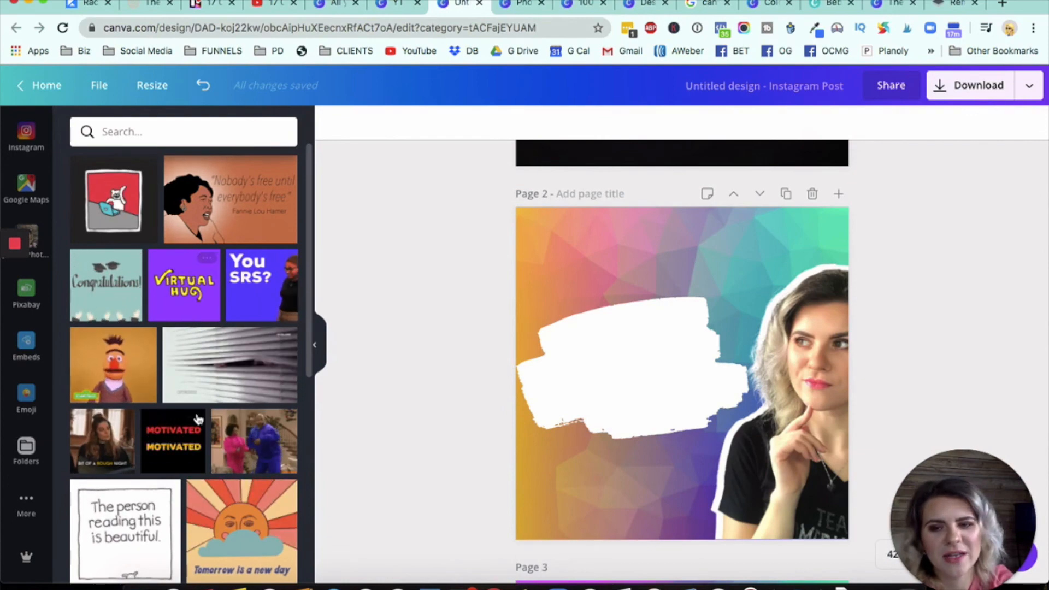
{"action": "scroll", "coordinate": [198, 419], "scroll_direction": "down", "scroll_amount": 3}
{"action": "scroll", "coordinate": [198, 418], "scroll_direction": "down", "scroll_amount": 2}
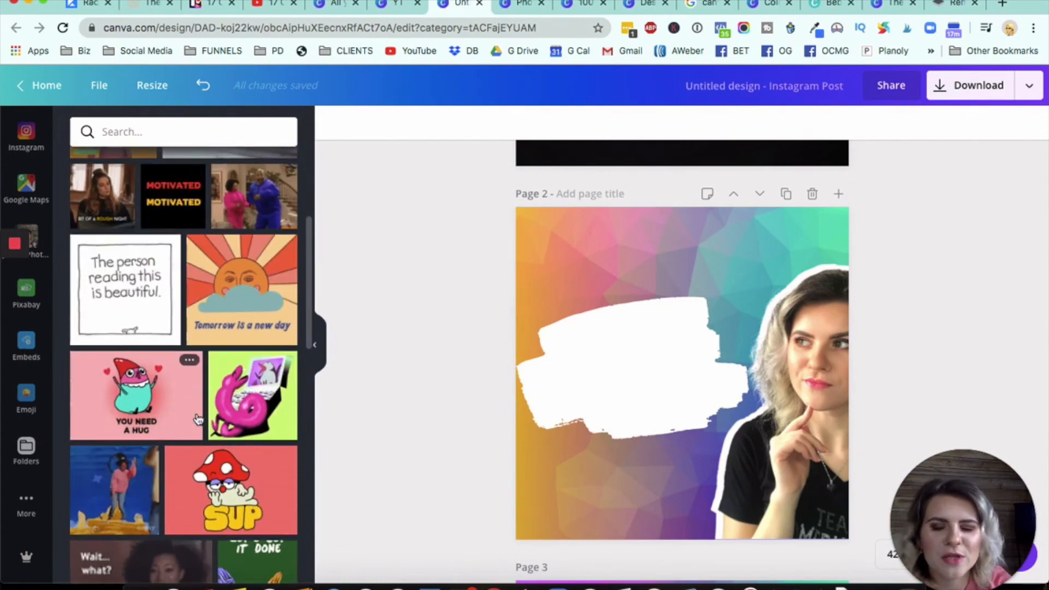
{"action": "scroll", "coordinate": [198, 418], "scroll_direction": "down", "scroll_amount": 9}
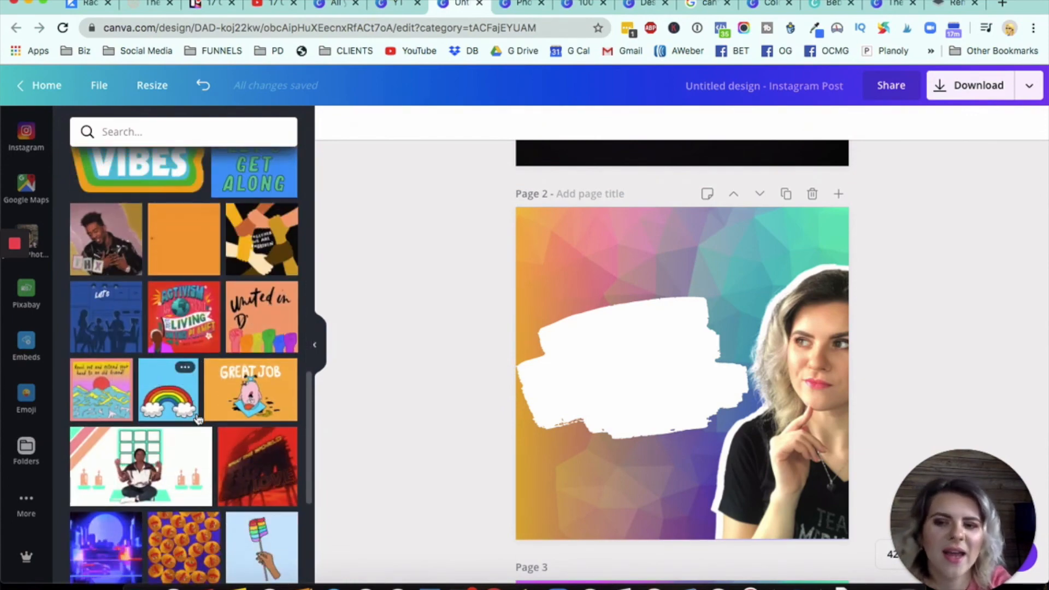